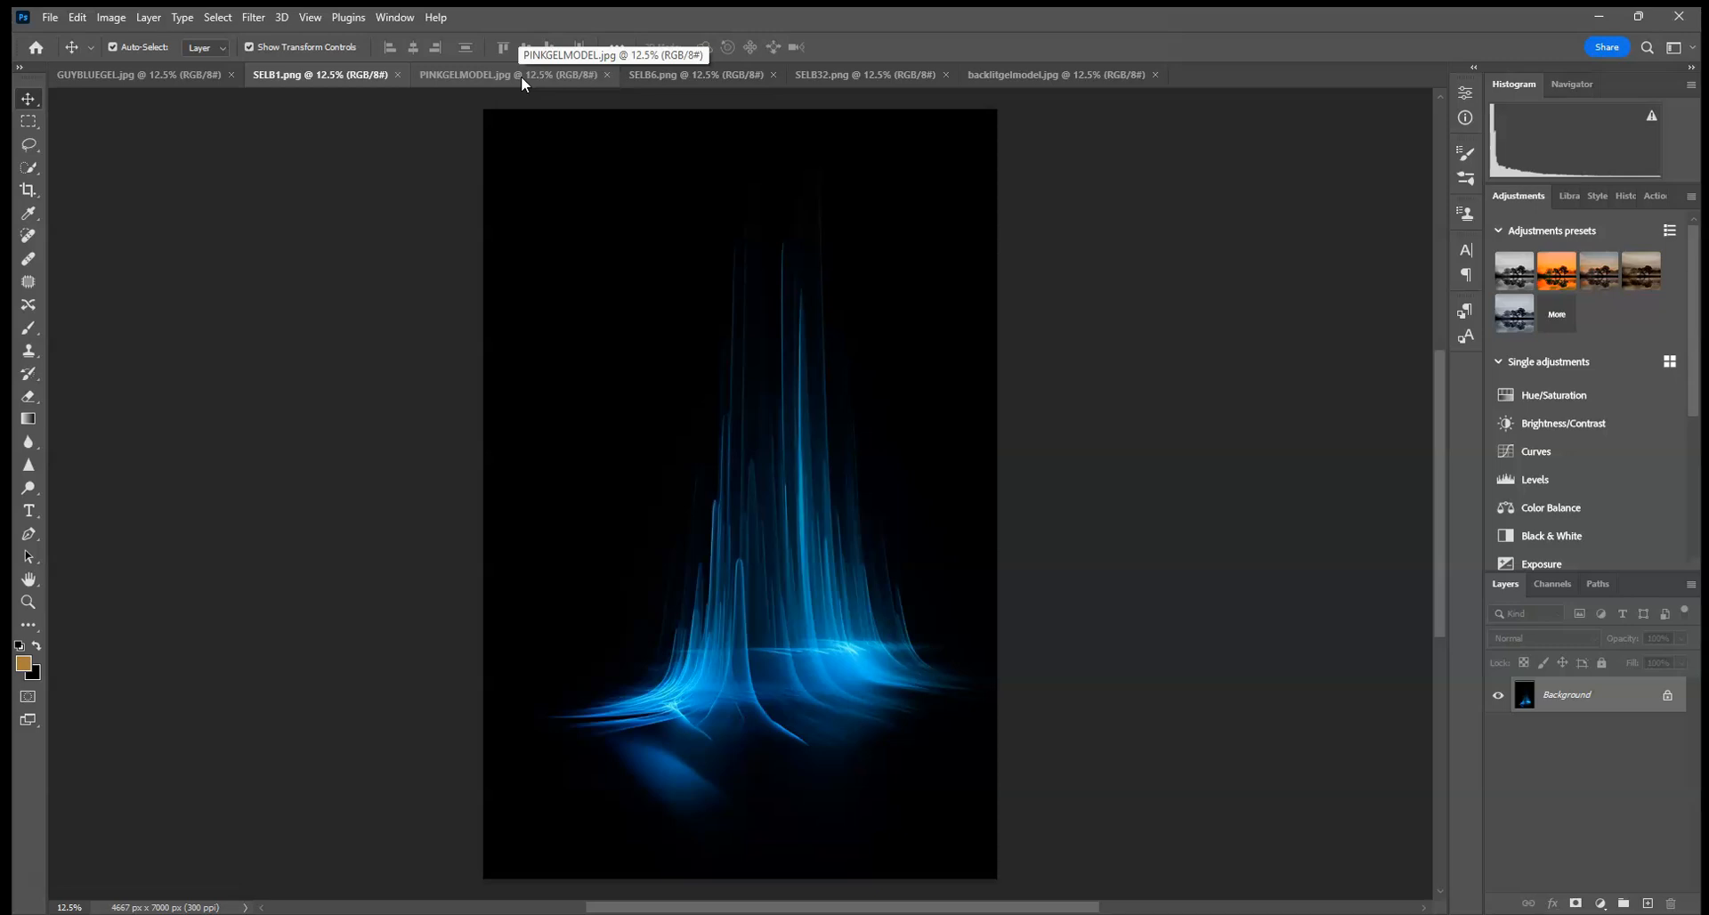
Look through the open model portraits and light-streak overlay images to examine which ones pair together.
{"action": "left_click", "coordinate": [169, 72]}
{"action": "left_click", "coordinate": [322, 78]}
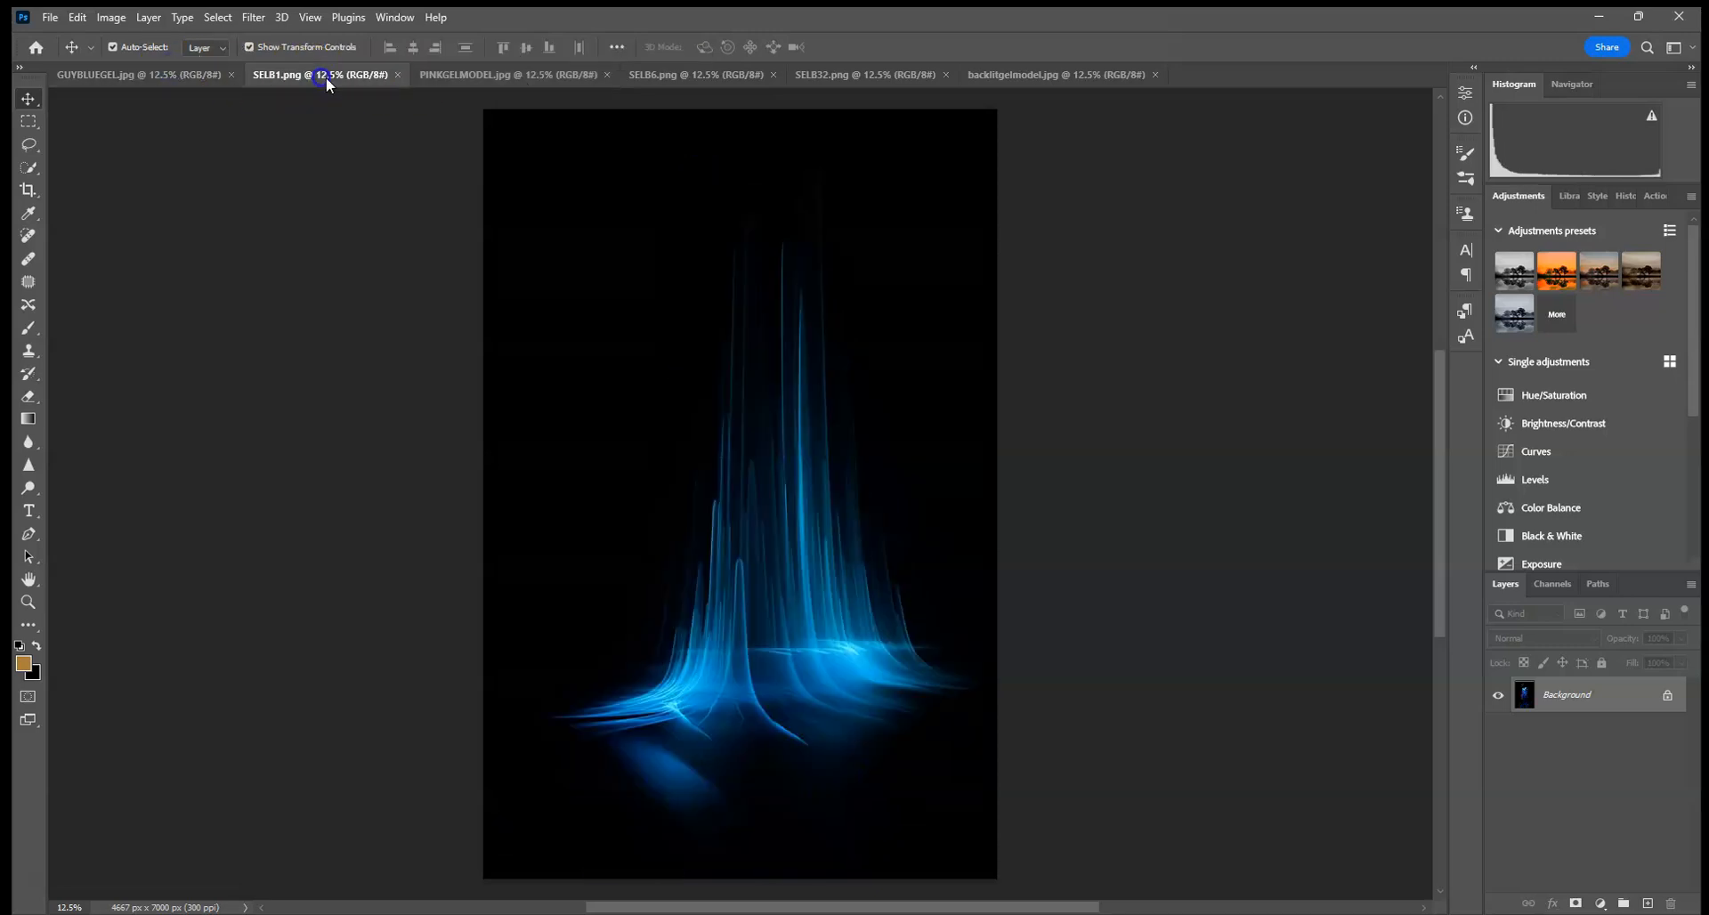
{"action": "left_click", "coordinate": [561, 78]}
{"action": "left_click", "coordinate": [659, 76]}
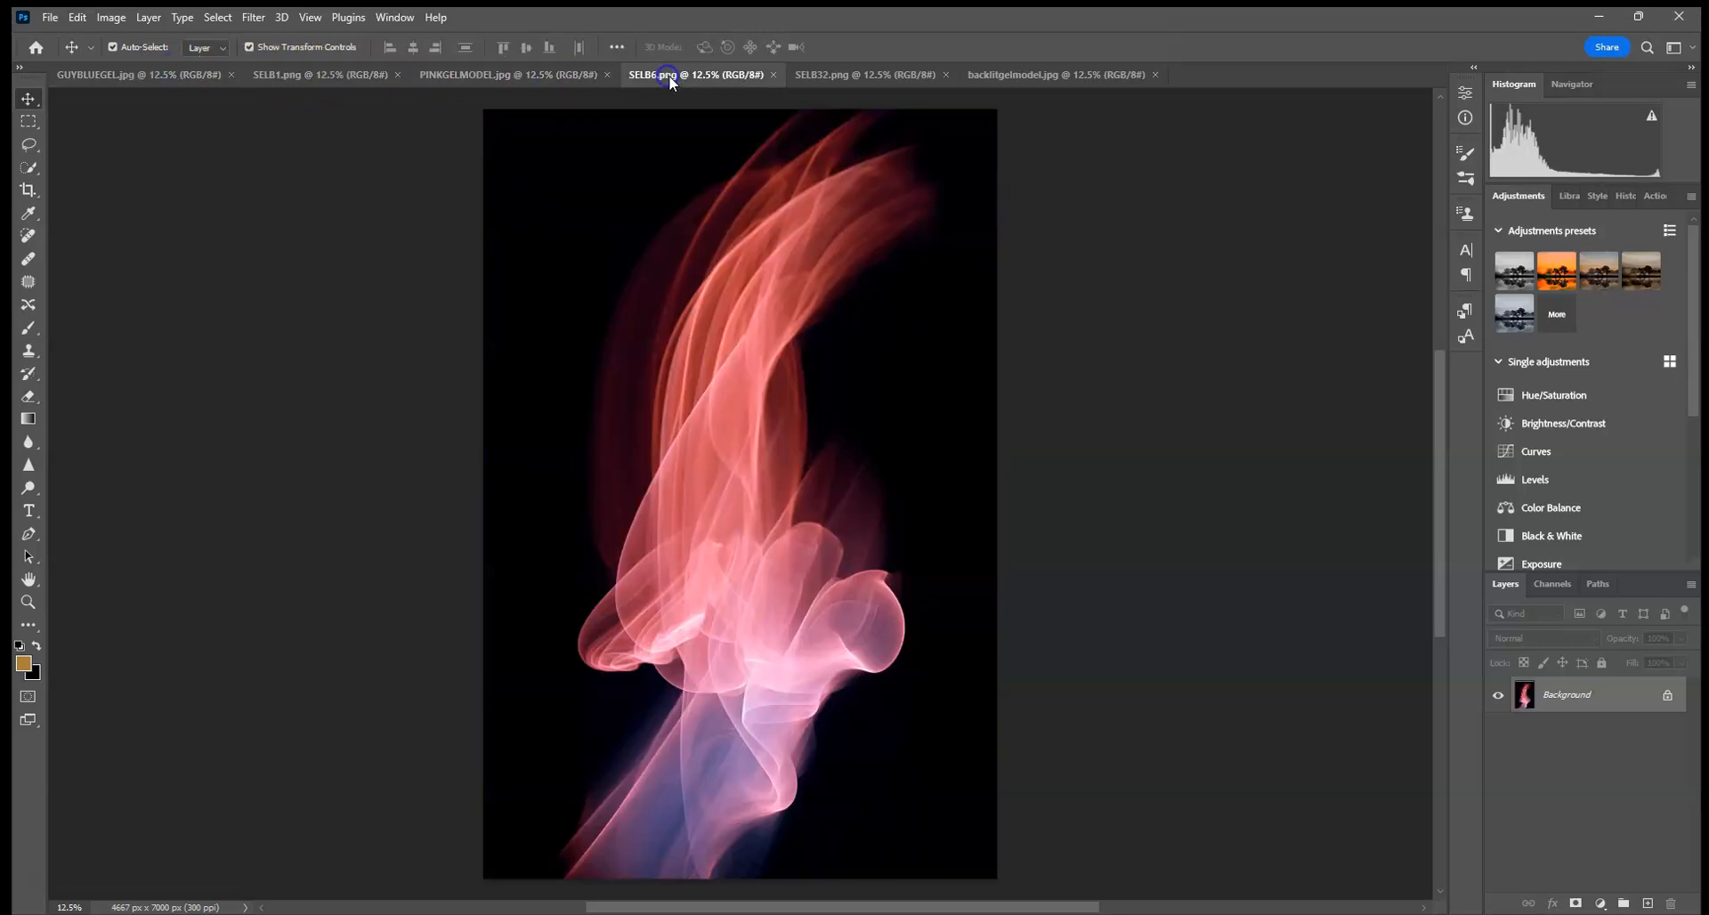
{"action": "left_click", "coordinate": [904, 74]}
{"action": "left_click", "coordinate": [1067, 78]}
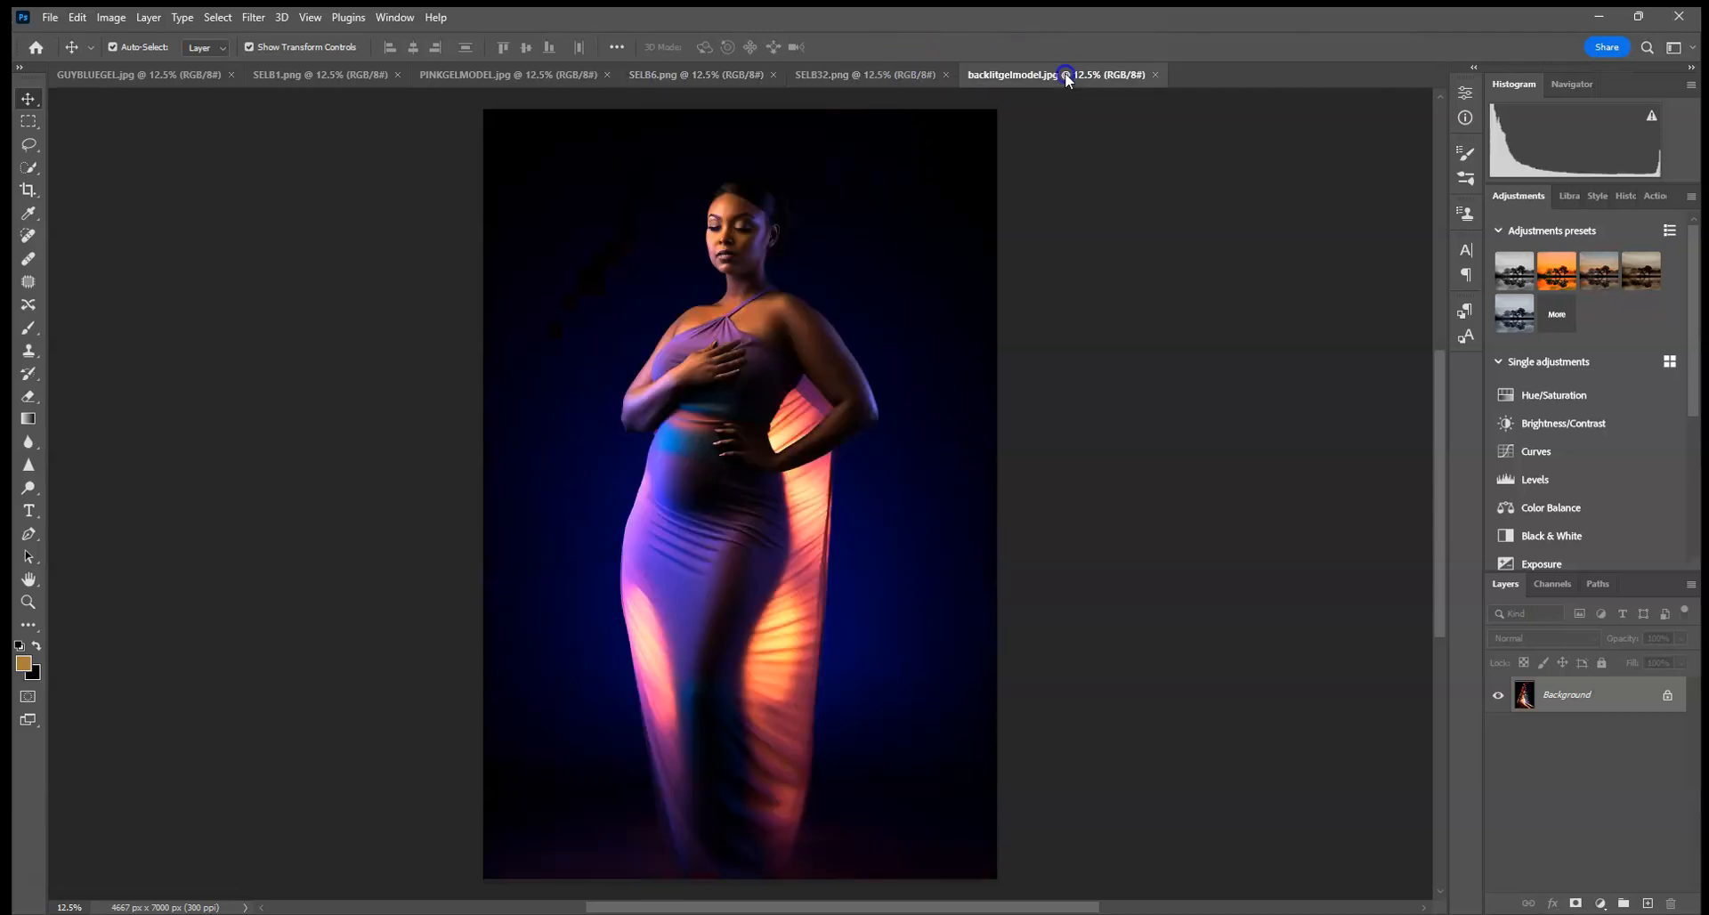
{"action": "left_click", "coordinate": [868, 75]}
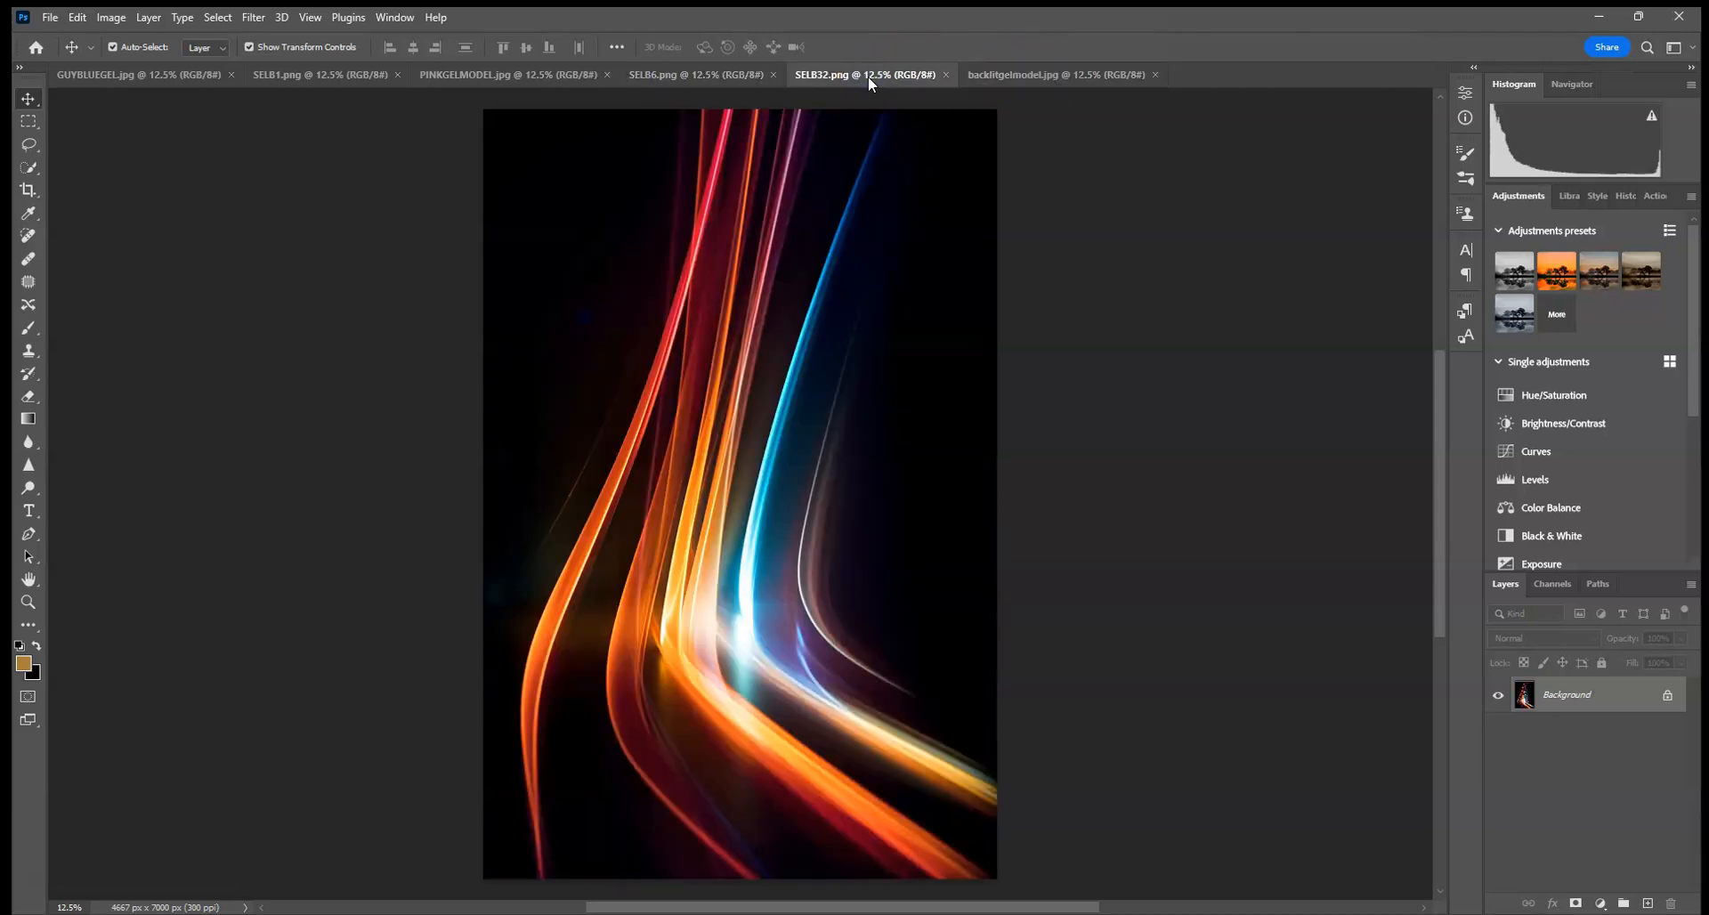
{"action": "left_click", "coordinate": [126, 80]}
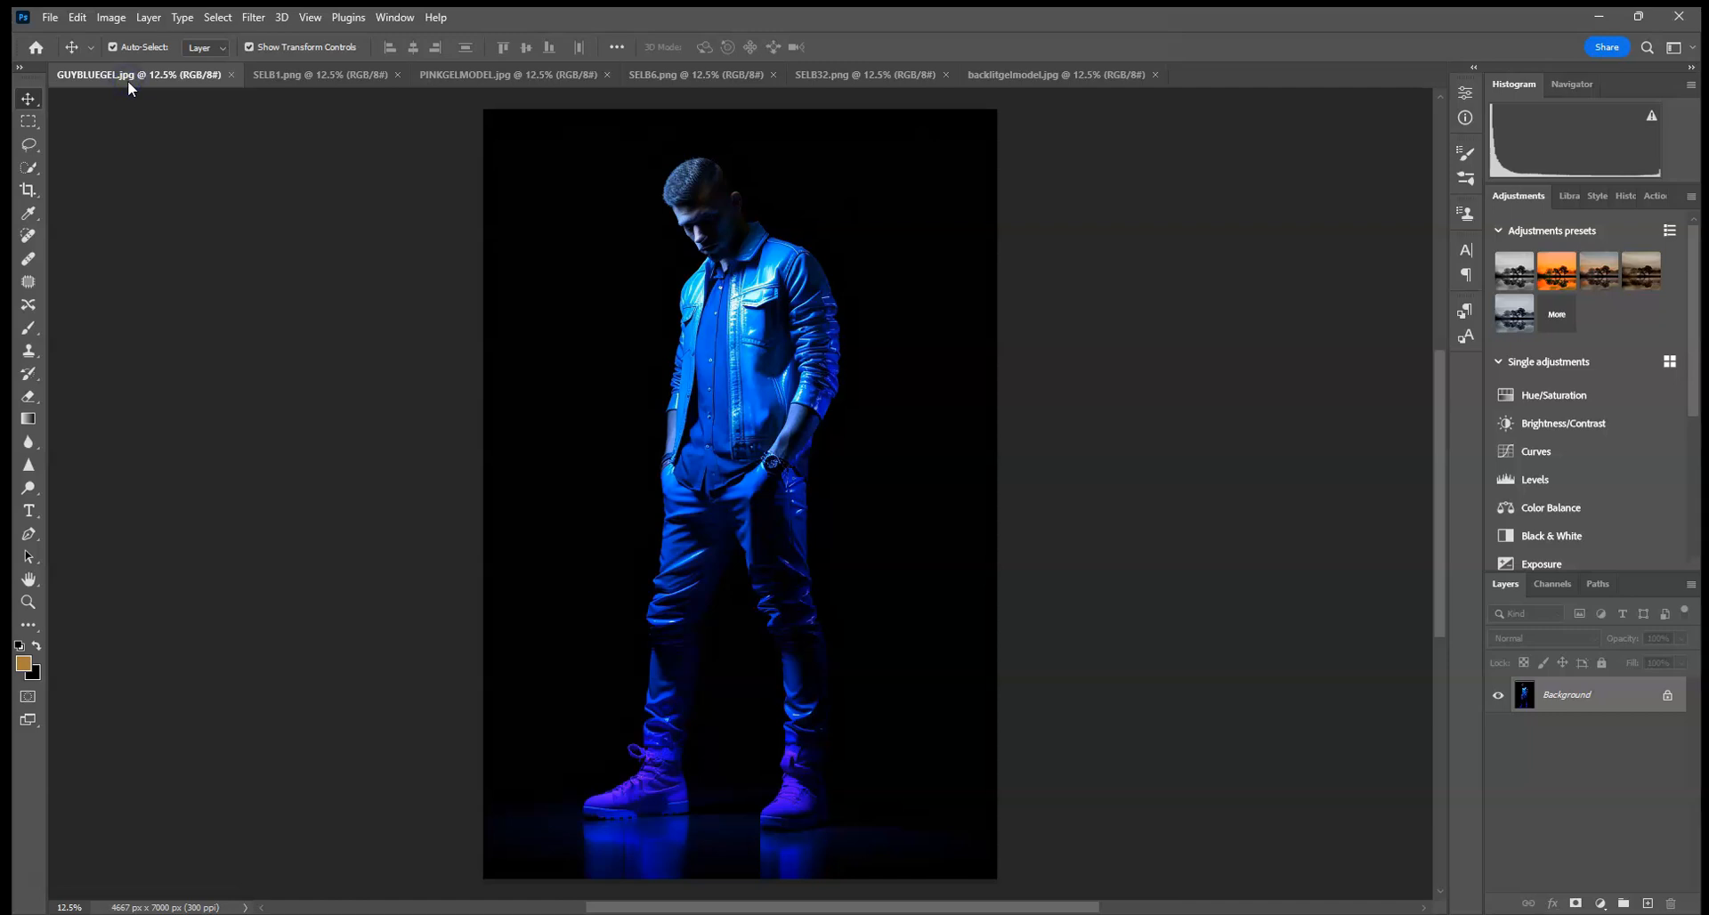
{"action": "left_click", "coordinate": [313, 76]}
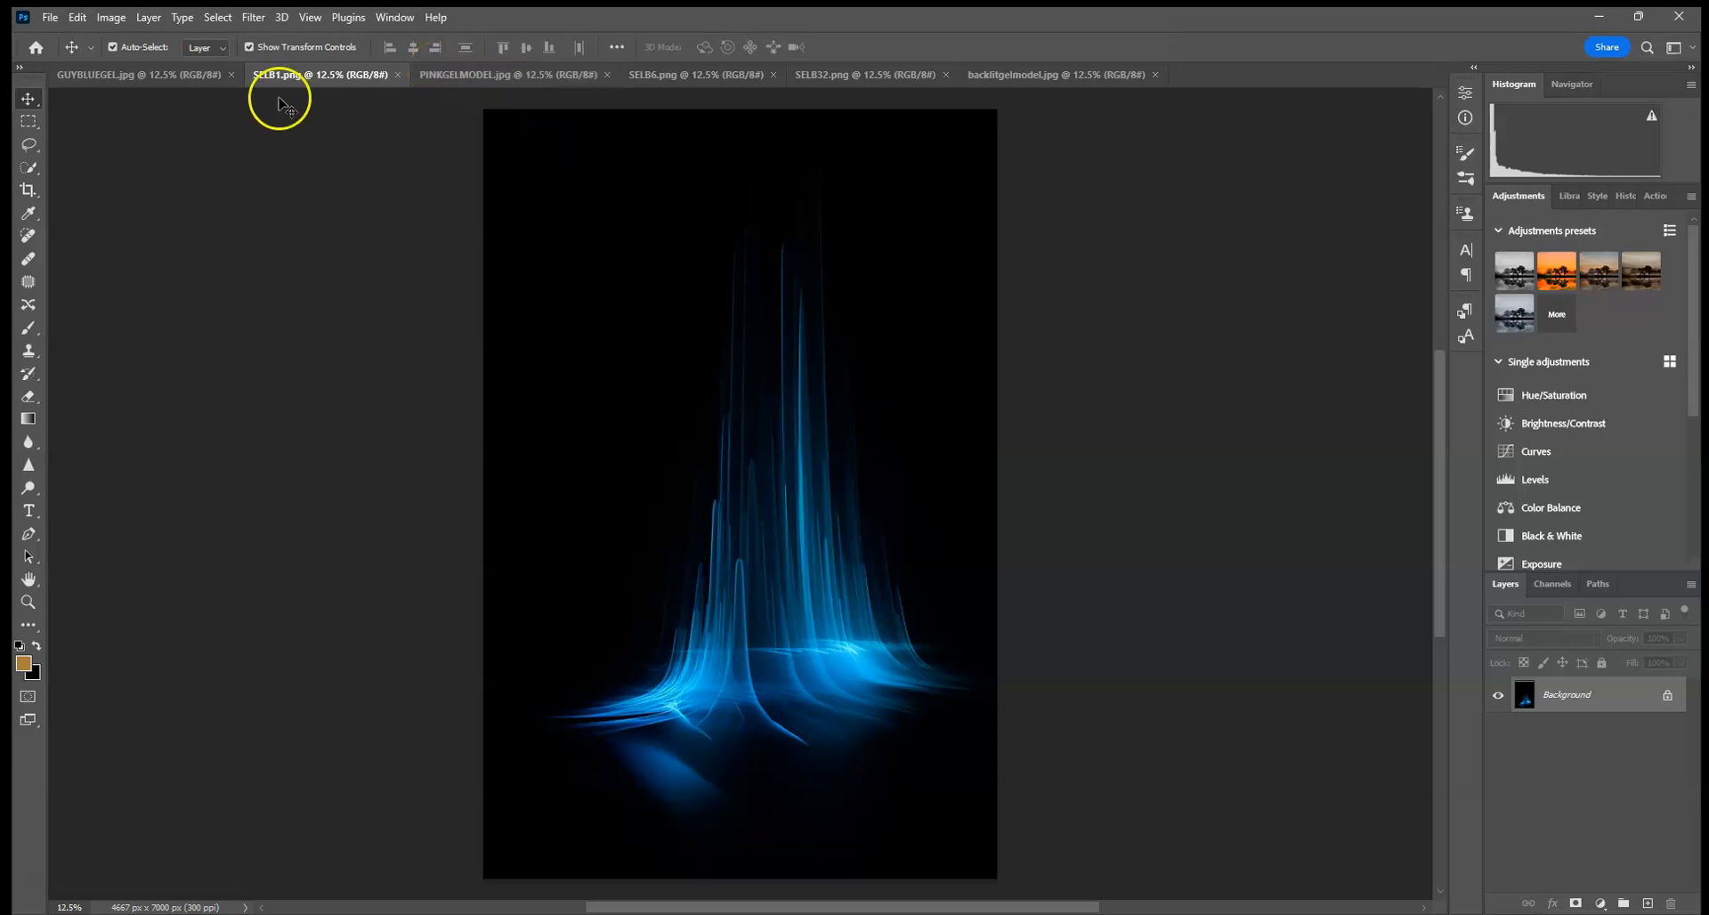
{"action": "left_click", "coordinate": [534, 78]}
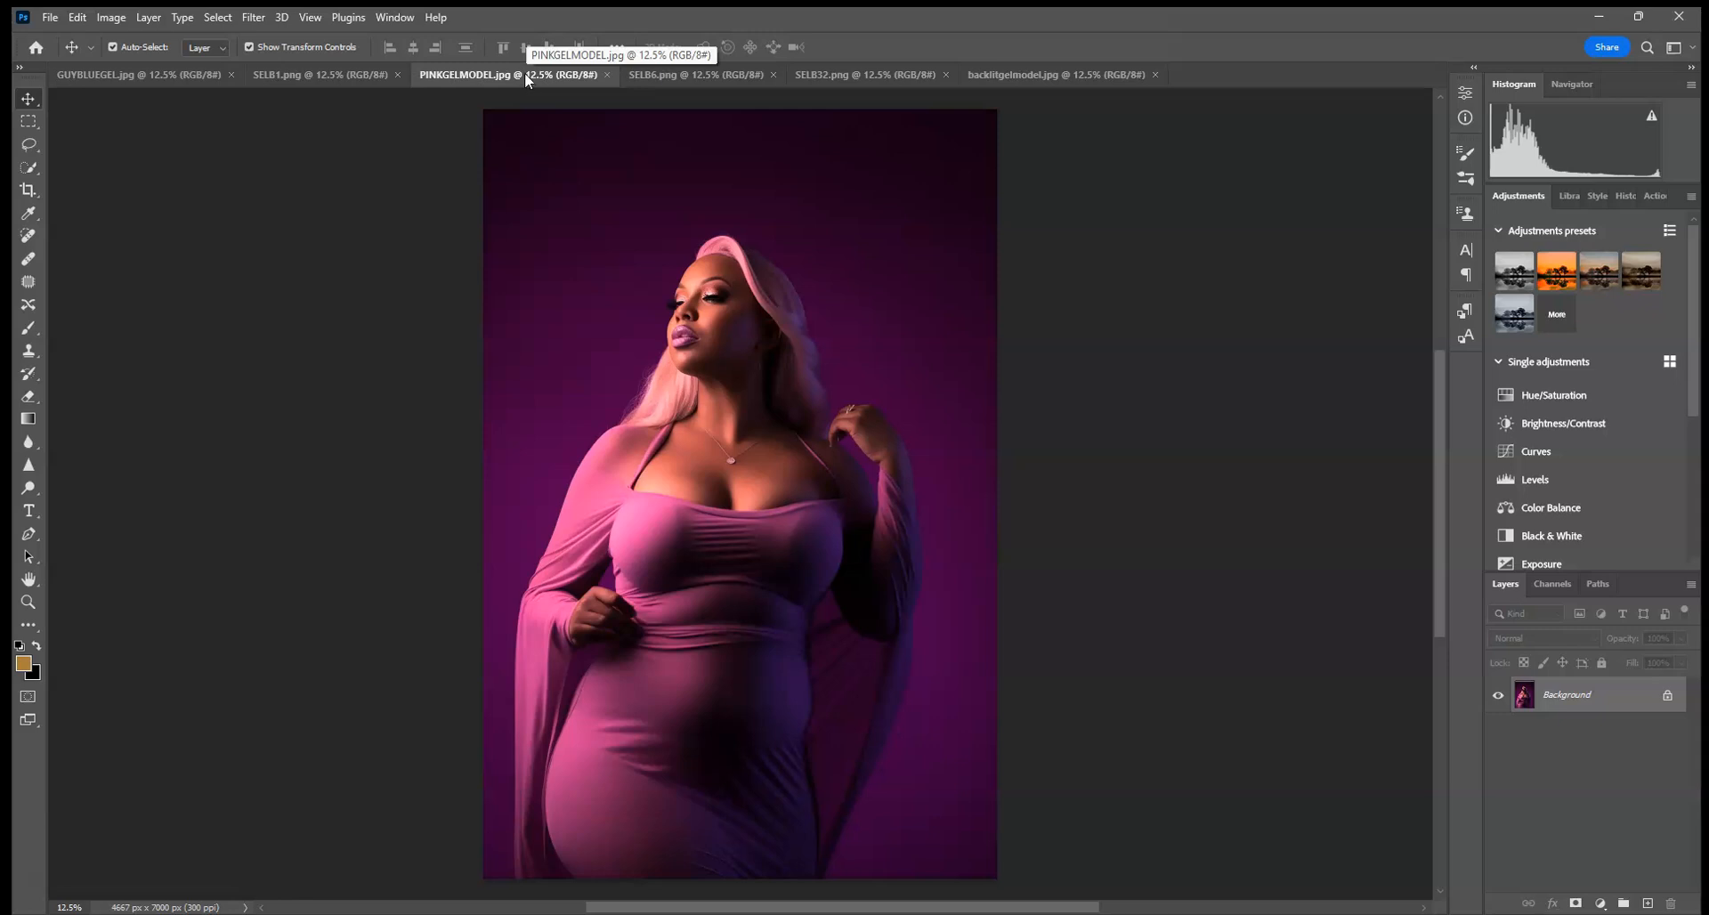
Copy the entire SELB1.png light-streak image and paste it into GUYBLUEGEL.jpg as a new layer.
{"action": "left_click", "coordinate": [365, 74]}
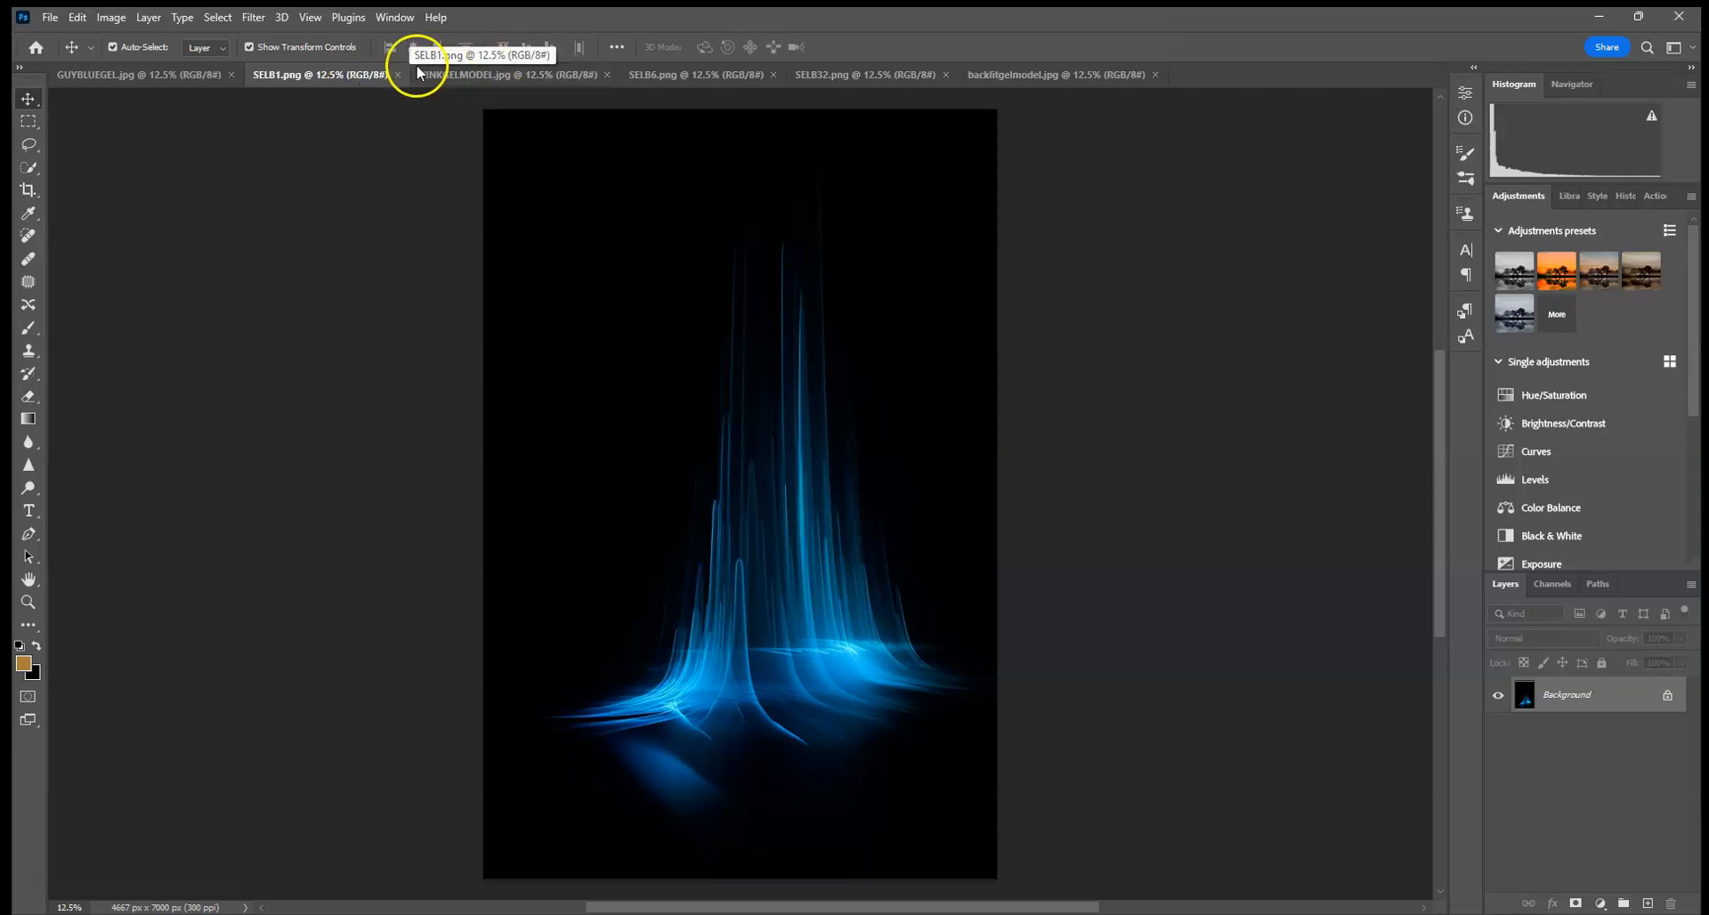
{"action": "left_click", "coordinate": [217, 17]}
{"action": "left_click", "coordinate": [227, 38]}
{"action": "left_click", "coordinate": [78, 17]}
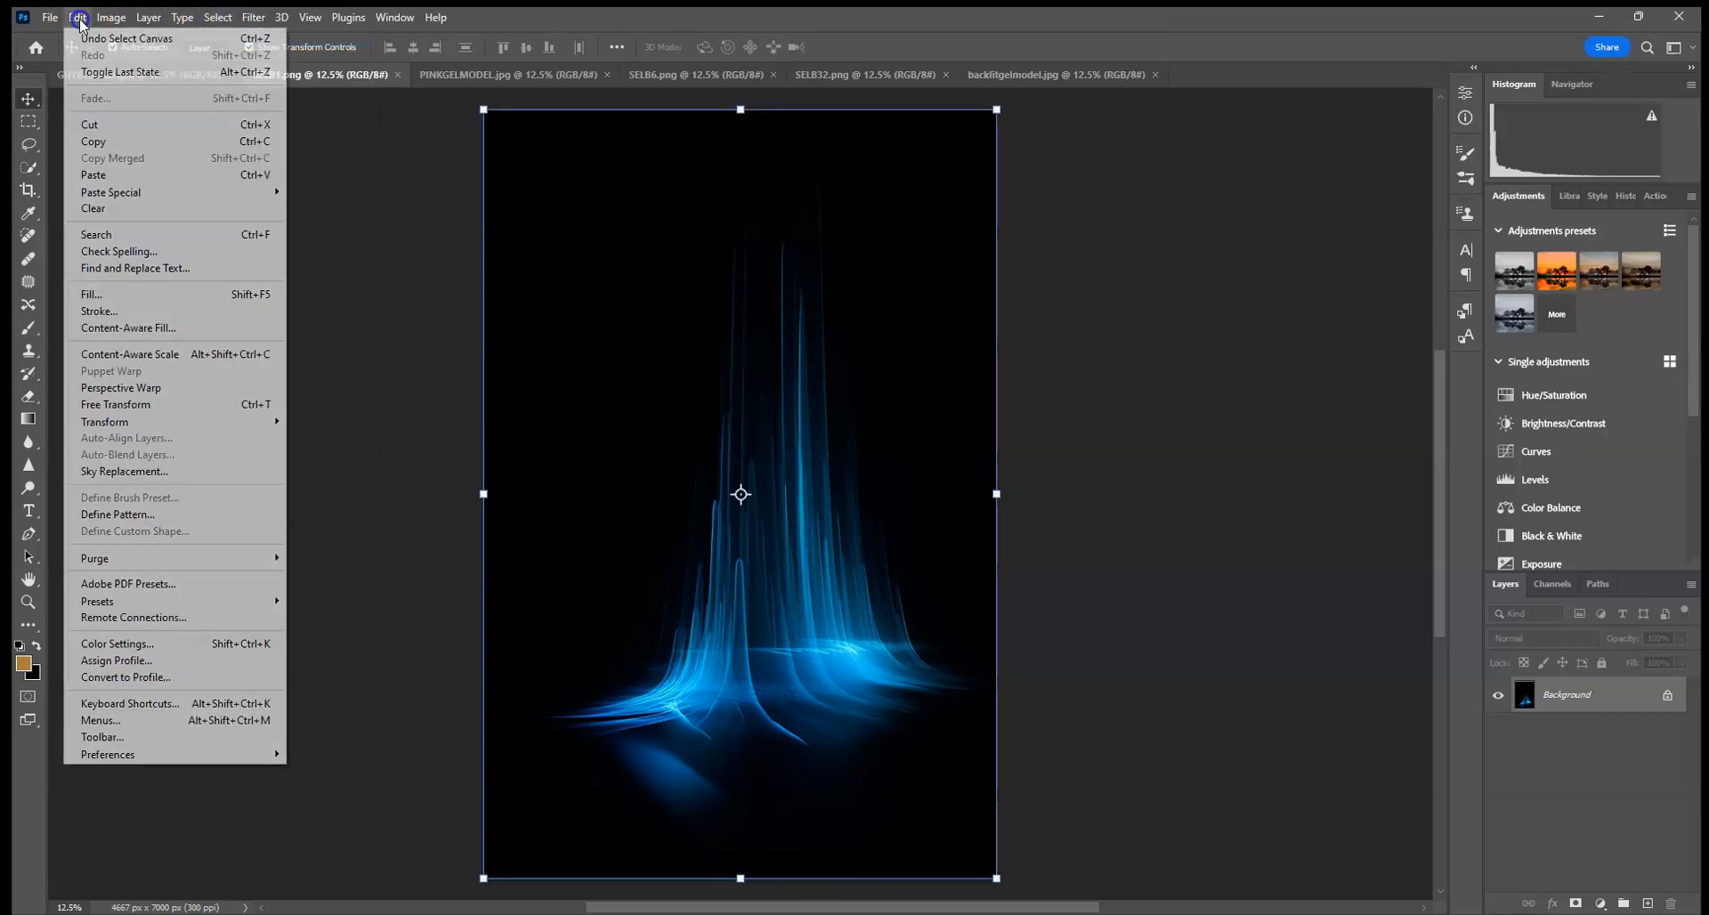
{"action": "left_click", "coordinate": [93, 140]}
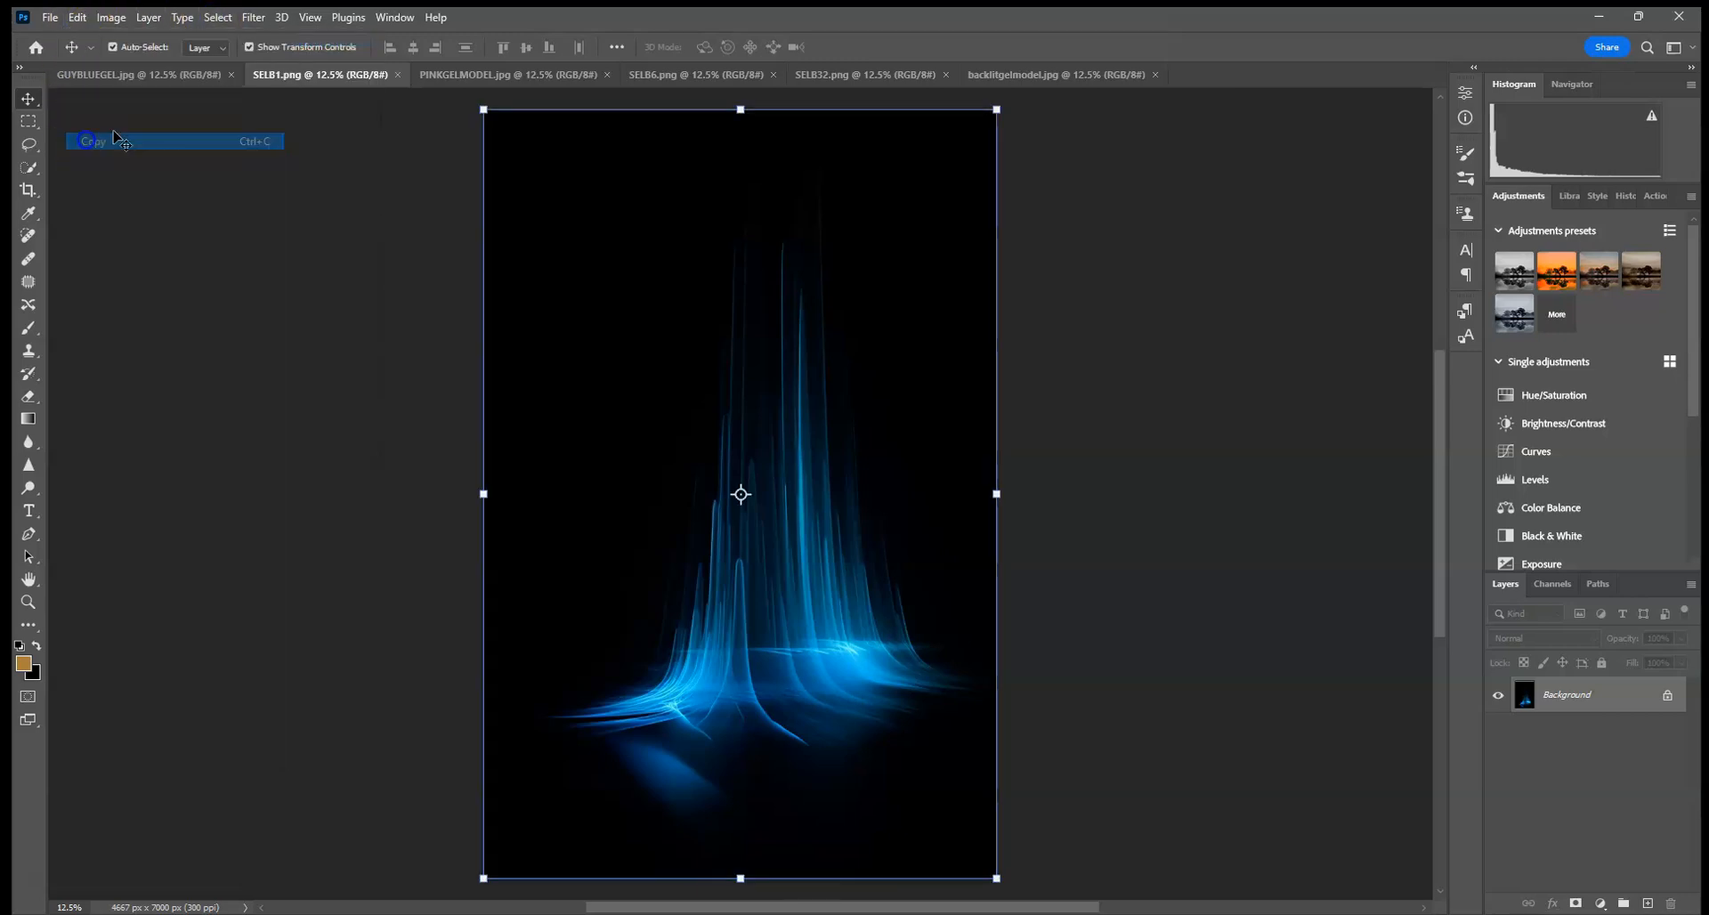
{"action": "left_click", "coordinate": [141, 73]}
{"action": "left_click", "coordinate": [77, 17]}
{"action": "left_click", "coordinate": [110, 173]}
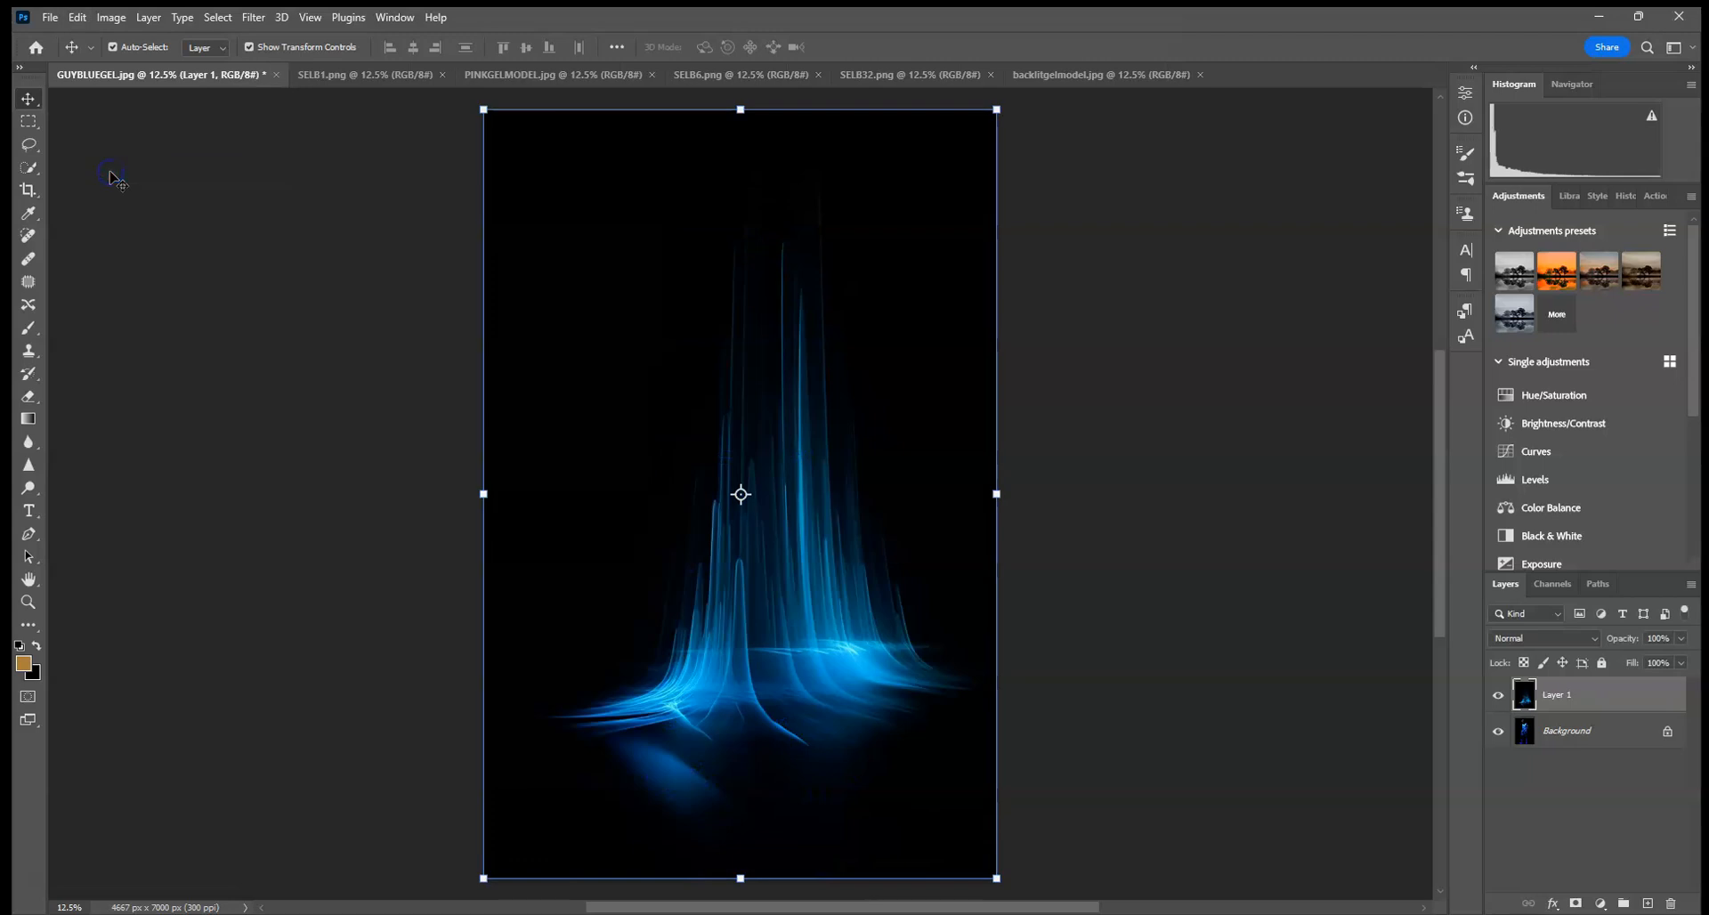
Hide Layer 1 and select the man on the Background layer using Select Subject.
{"action": "left_click", "coordinate": [1497, 695]}
{"action": "left_click", "coordinate": [1572, 744]}
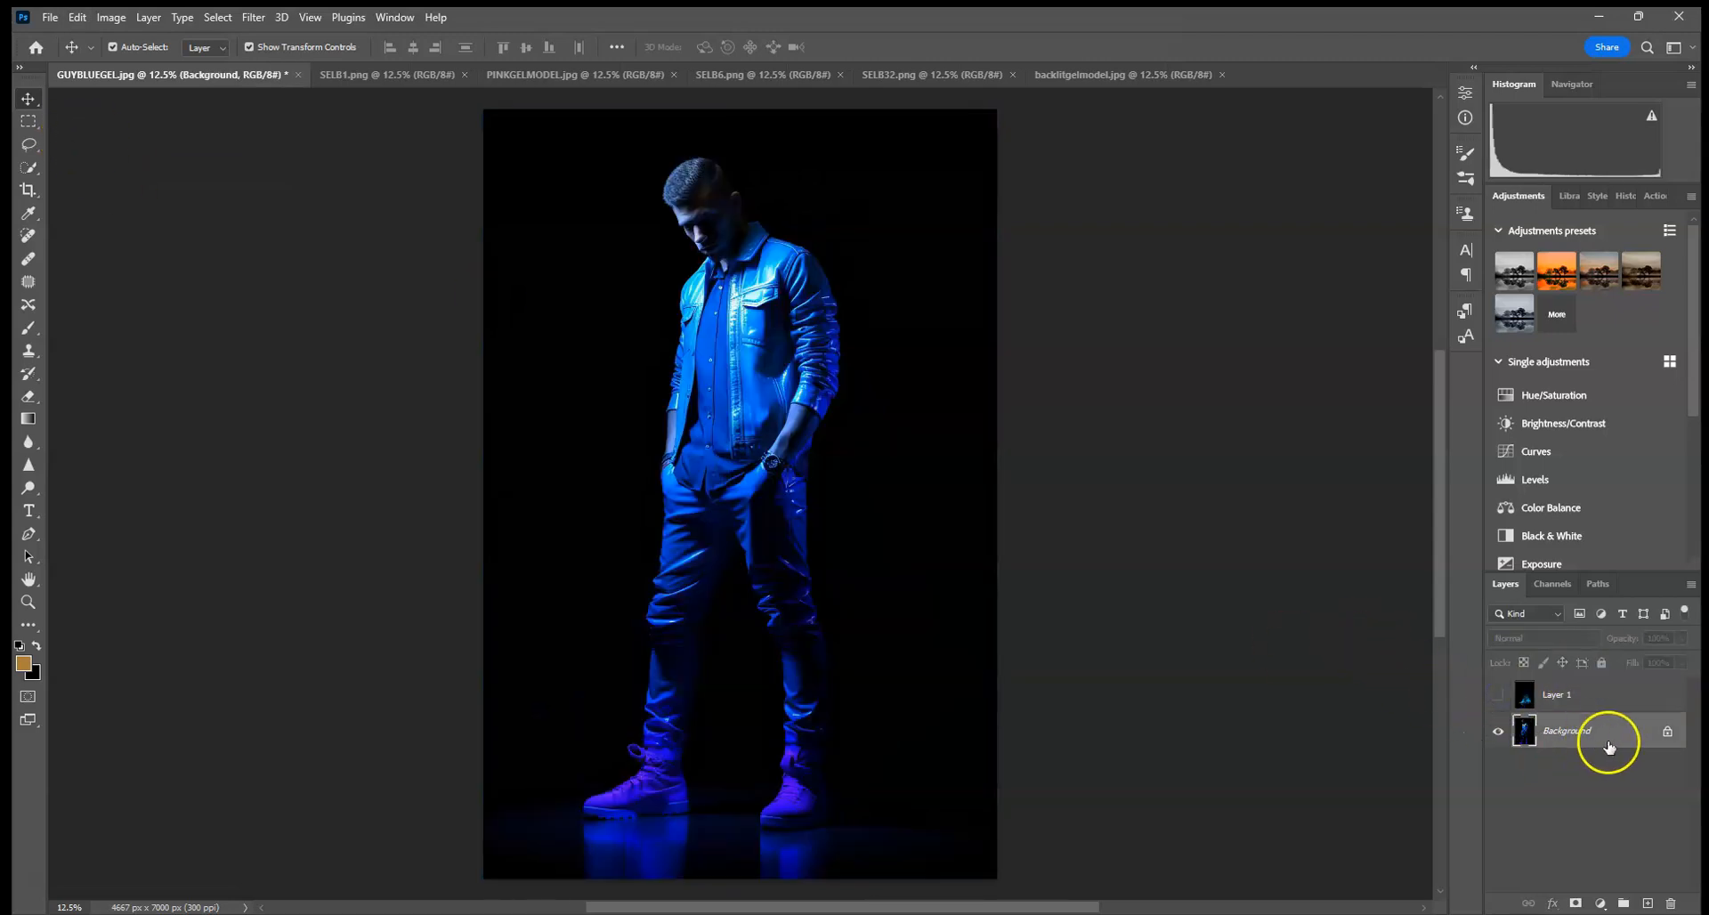
{"action": "left_click", "coordinate": [27, 170]}
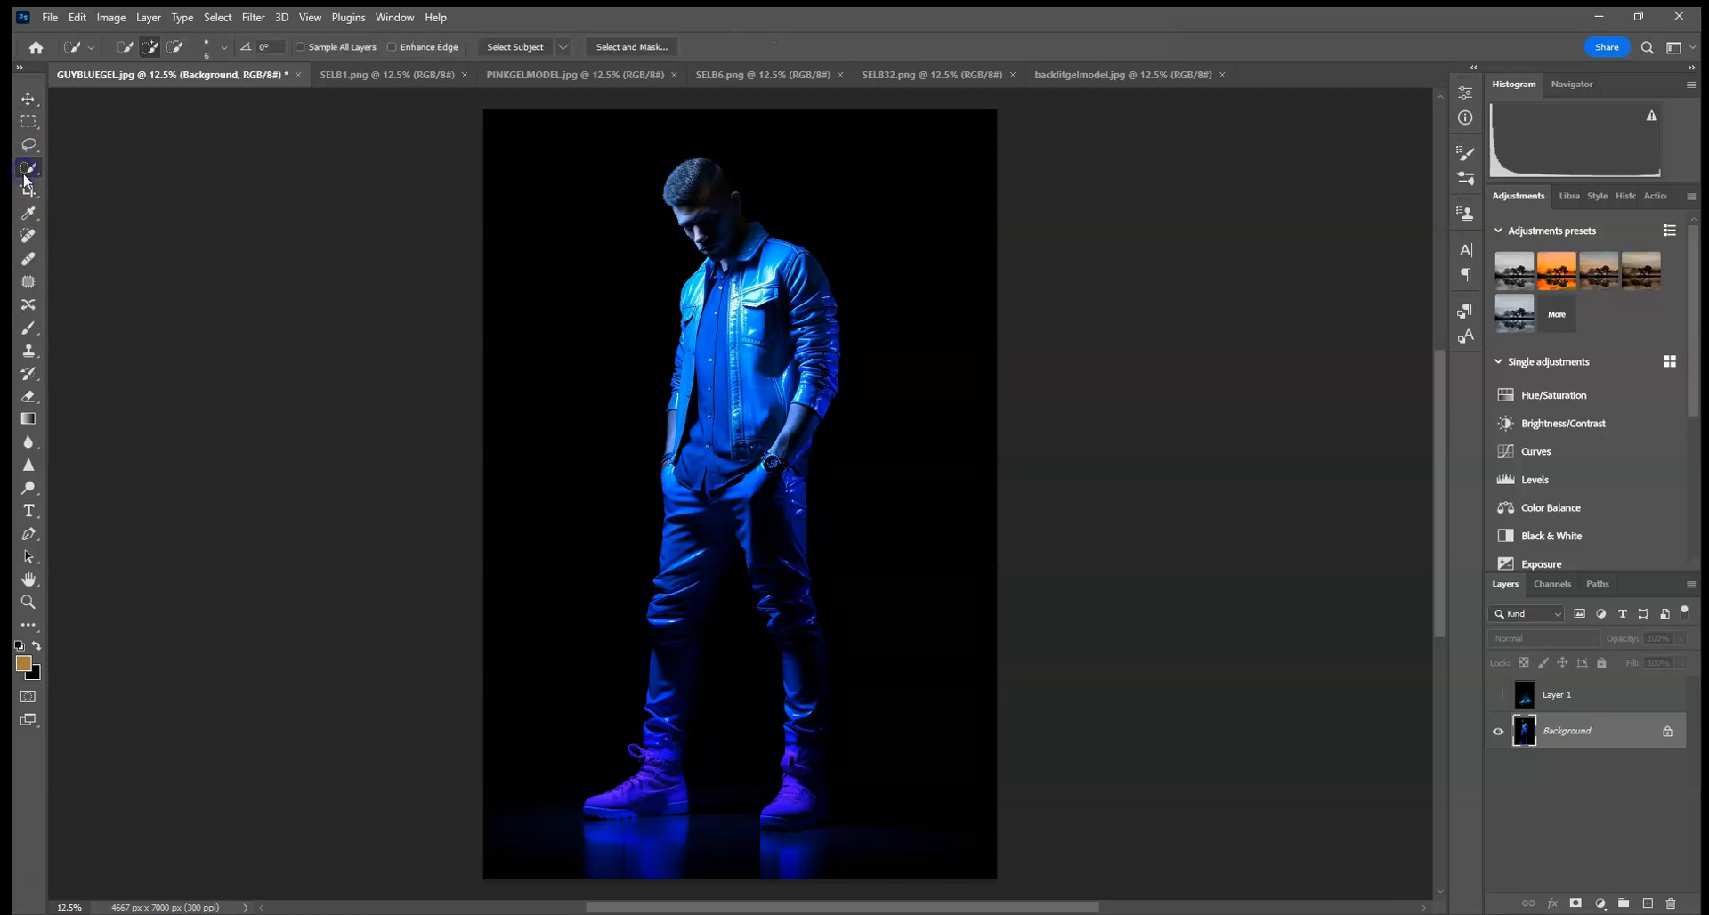
{"action": "left_click", "coordinate": [512, 46]}
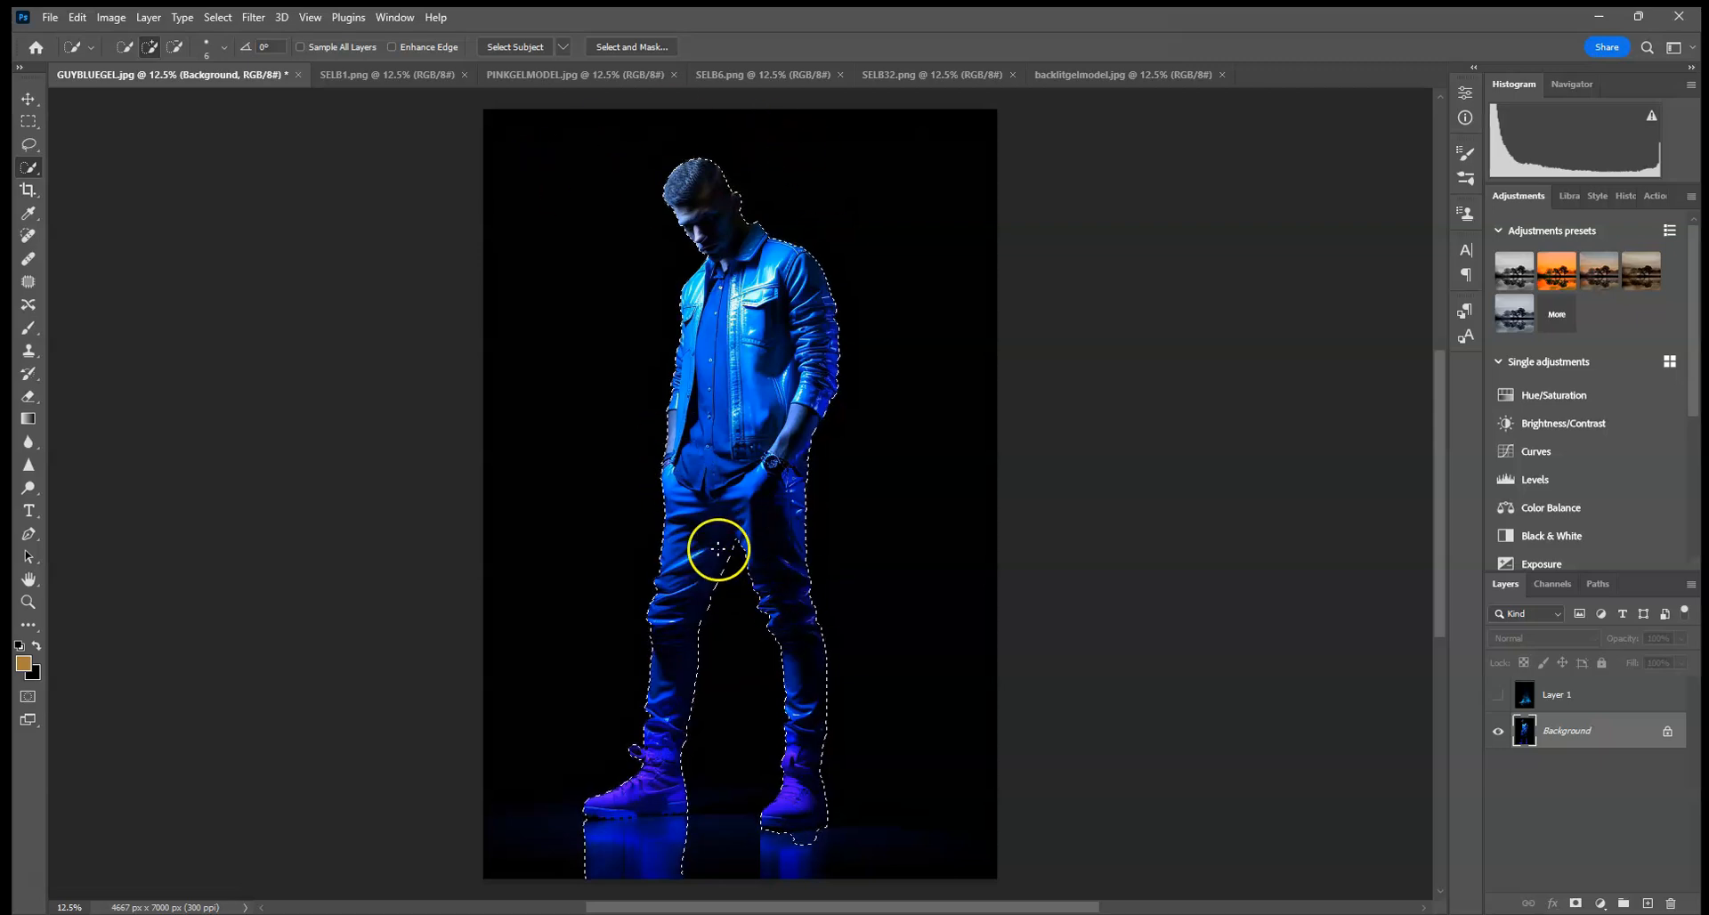
Duplicate the Background layer and give the copy an inverted layer mask made from the man's selection.
{"action": "left_click_drag", "start_coordinate": [1629, 735], "coordinate": [1647, 902]}
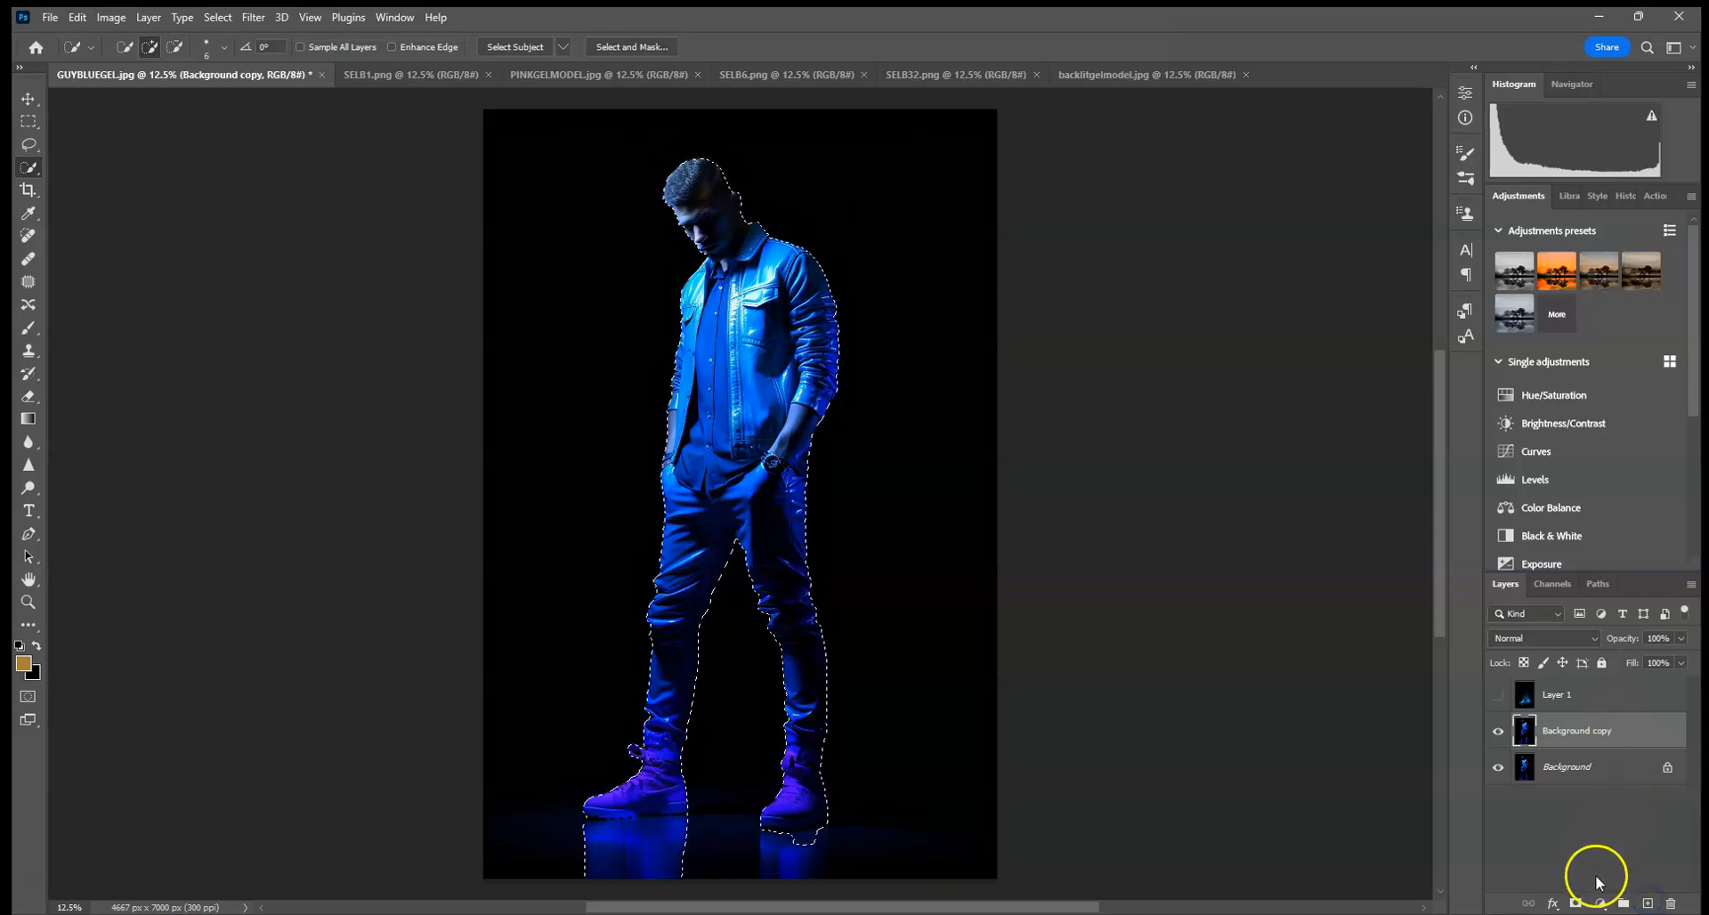
{"action": "left_click", "coordinate": [1576, 902]}
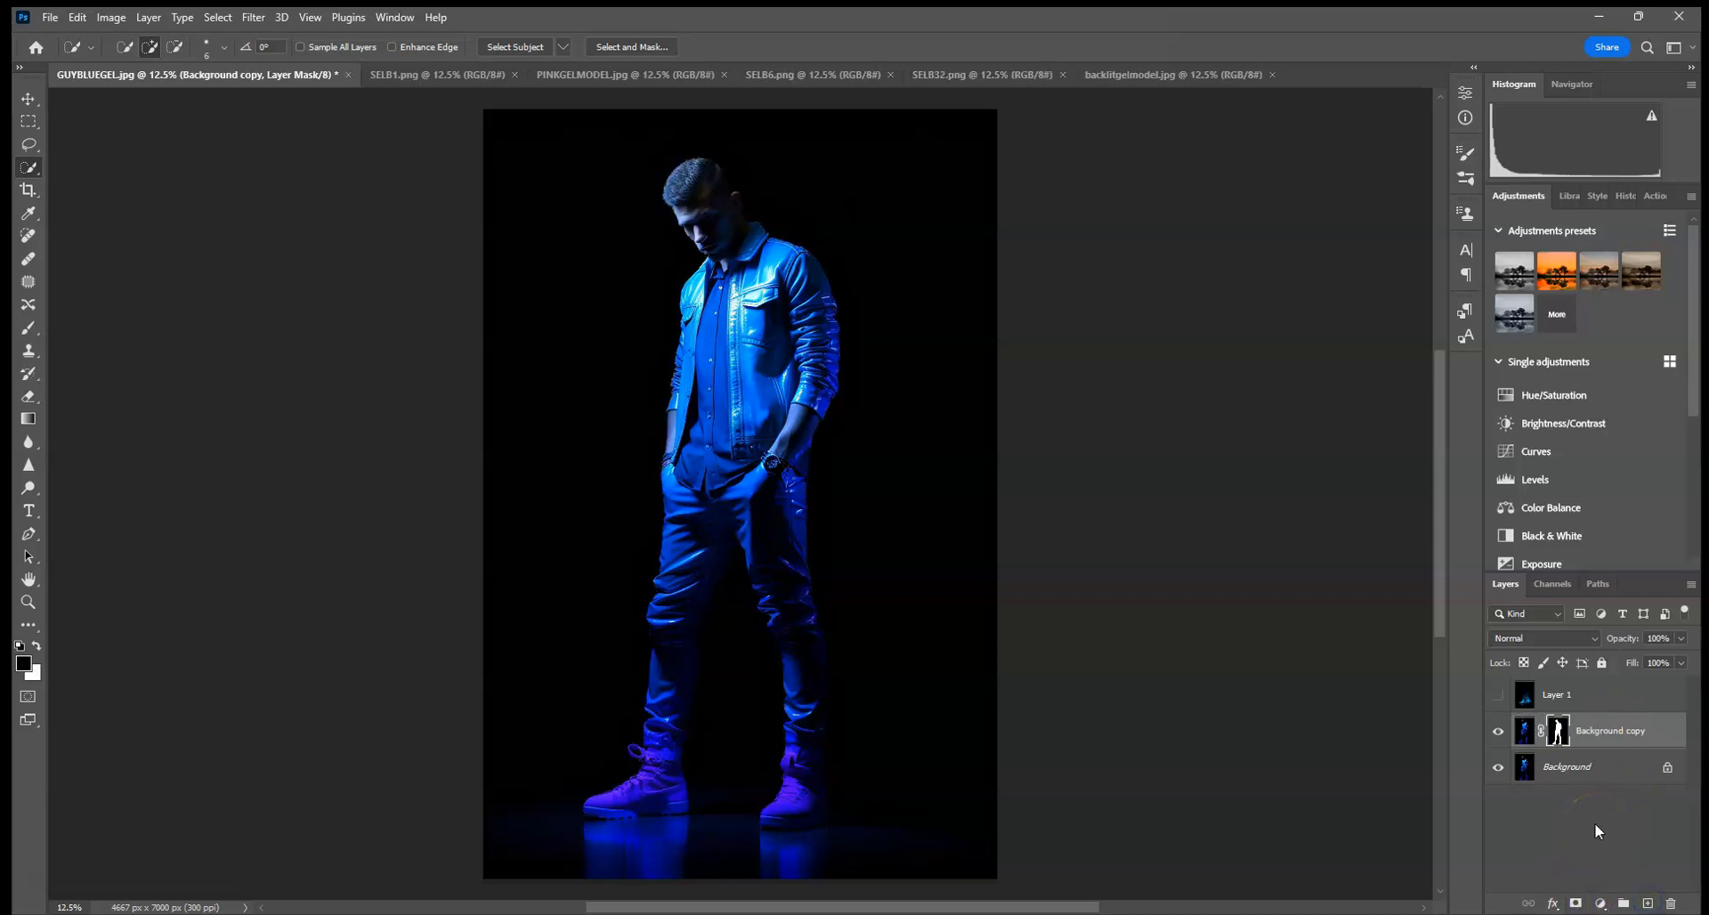
Show Layer 1 again and clip it to the masked Background copy layer beneath it.
{"action": "left_click", "coordinate": [1571, 693]}
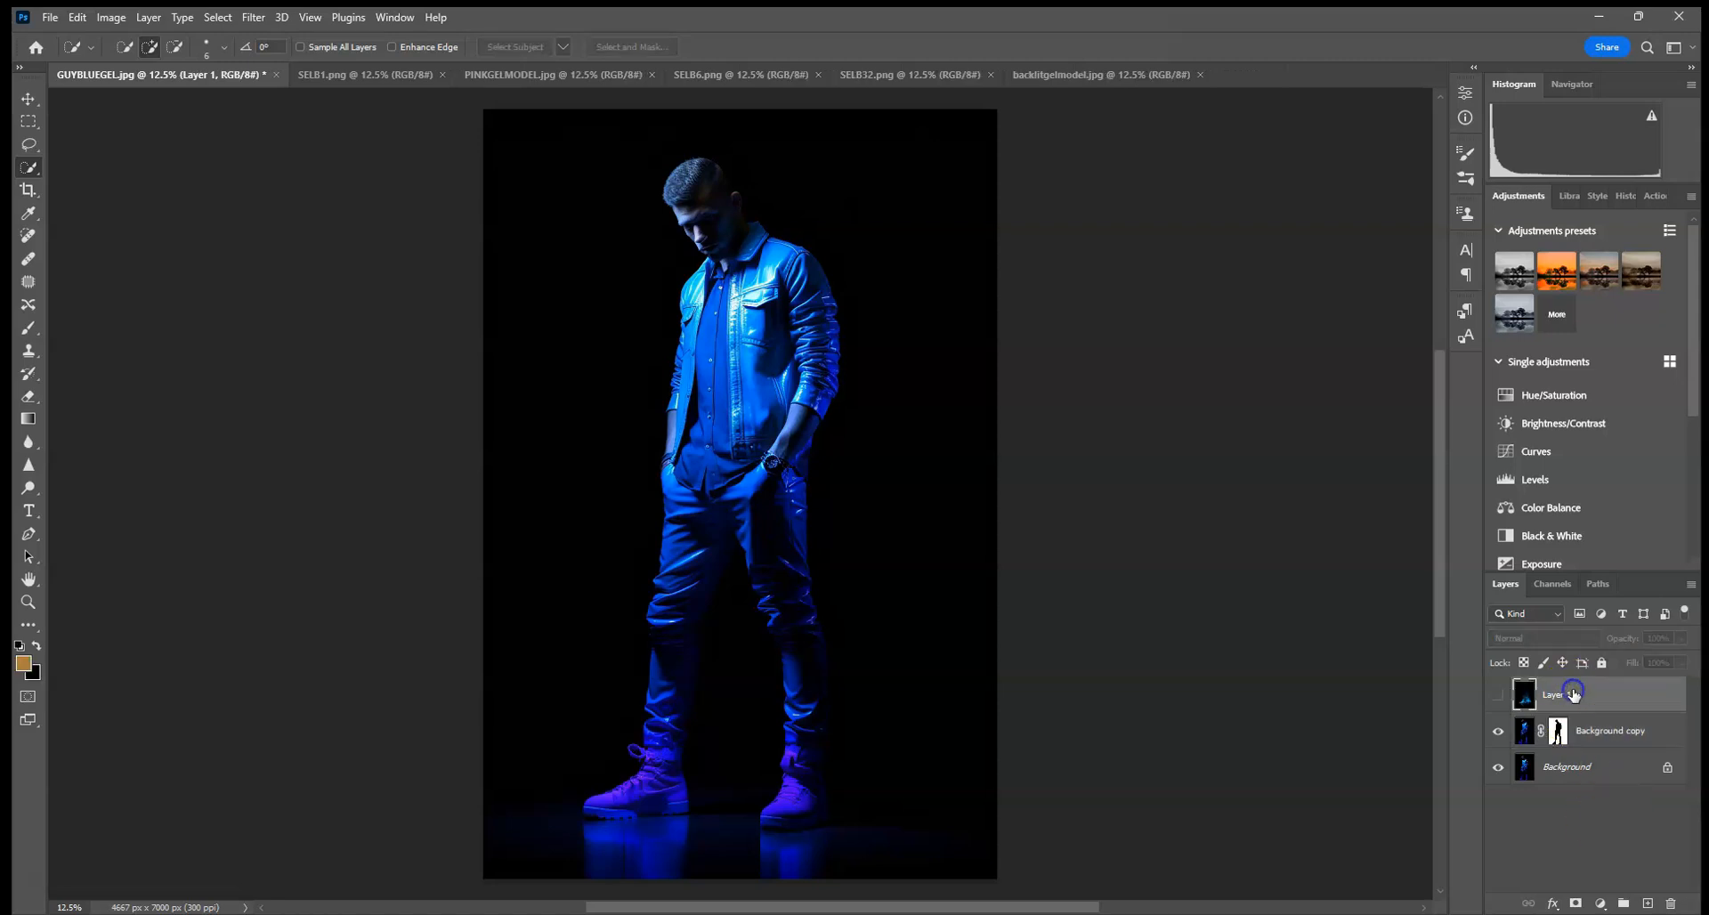
{"action": "left_click", "coordinate": [1498, 695]}
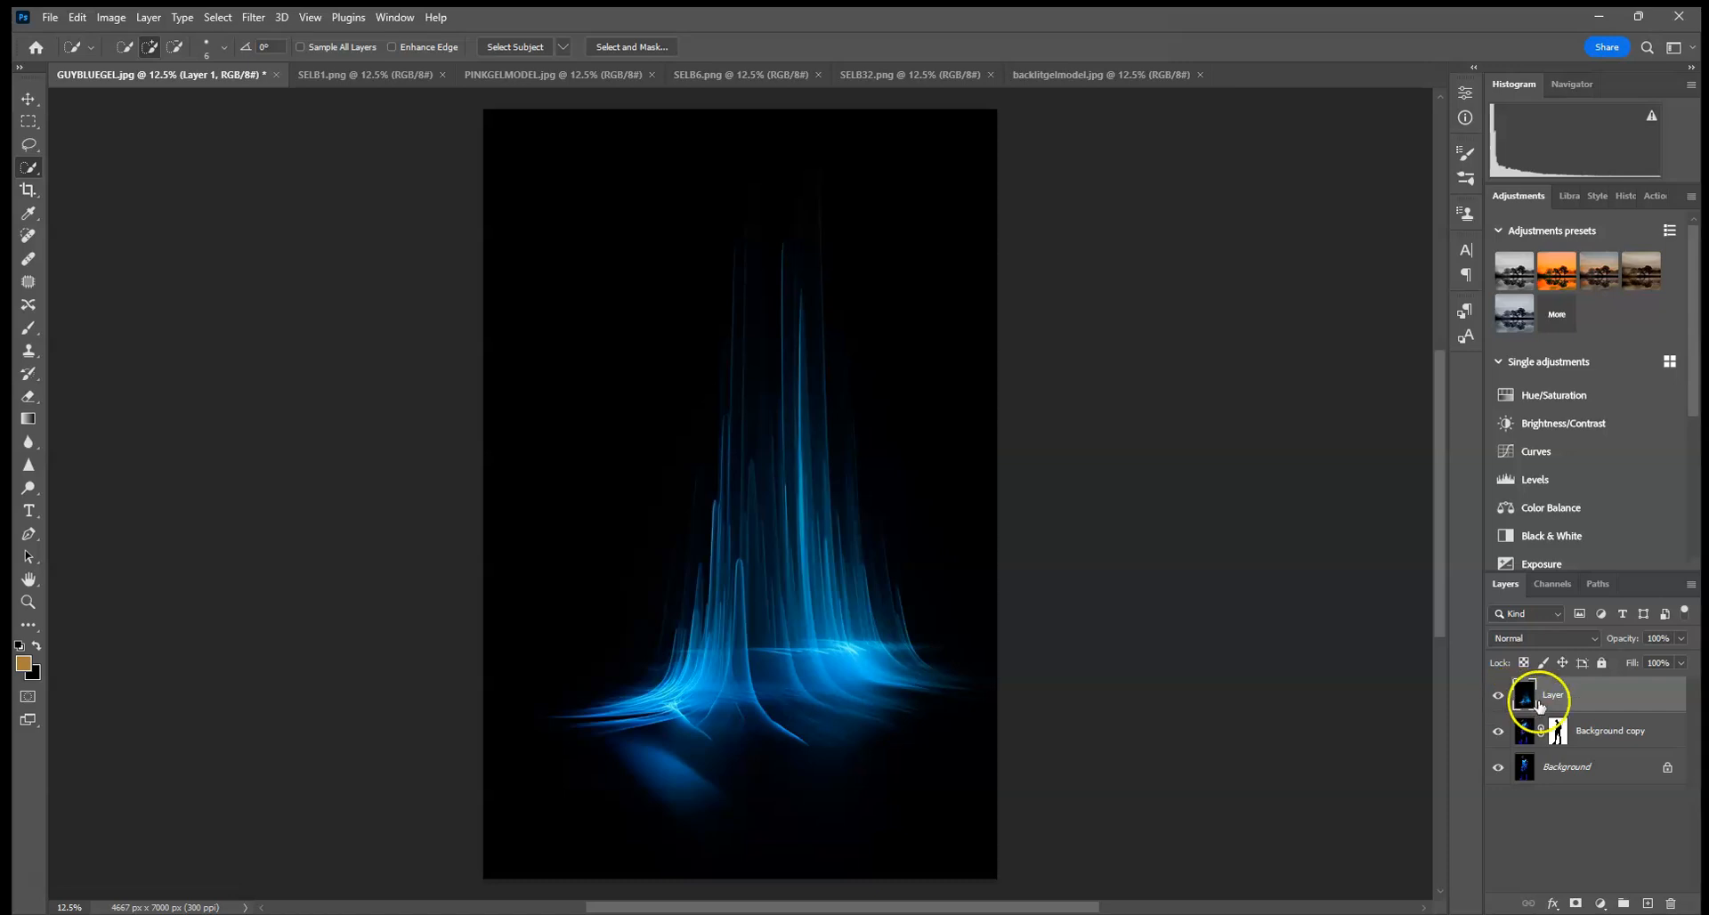
{"action": "left_click", "coordinate": [1599, 709], "text": "alt"}
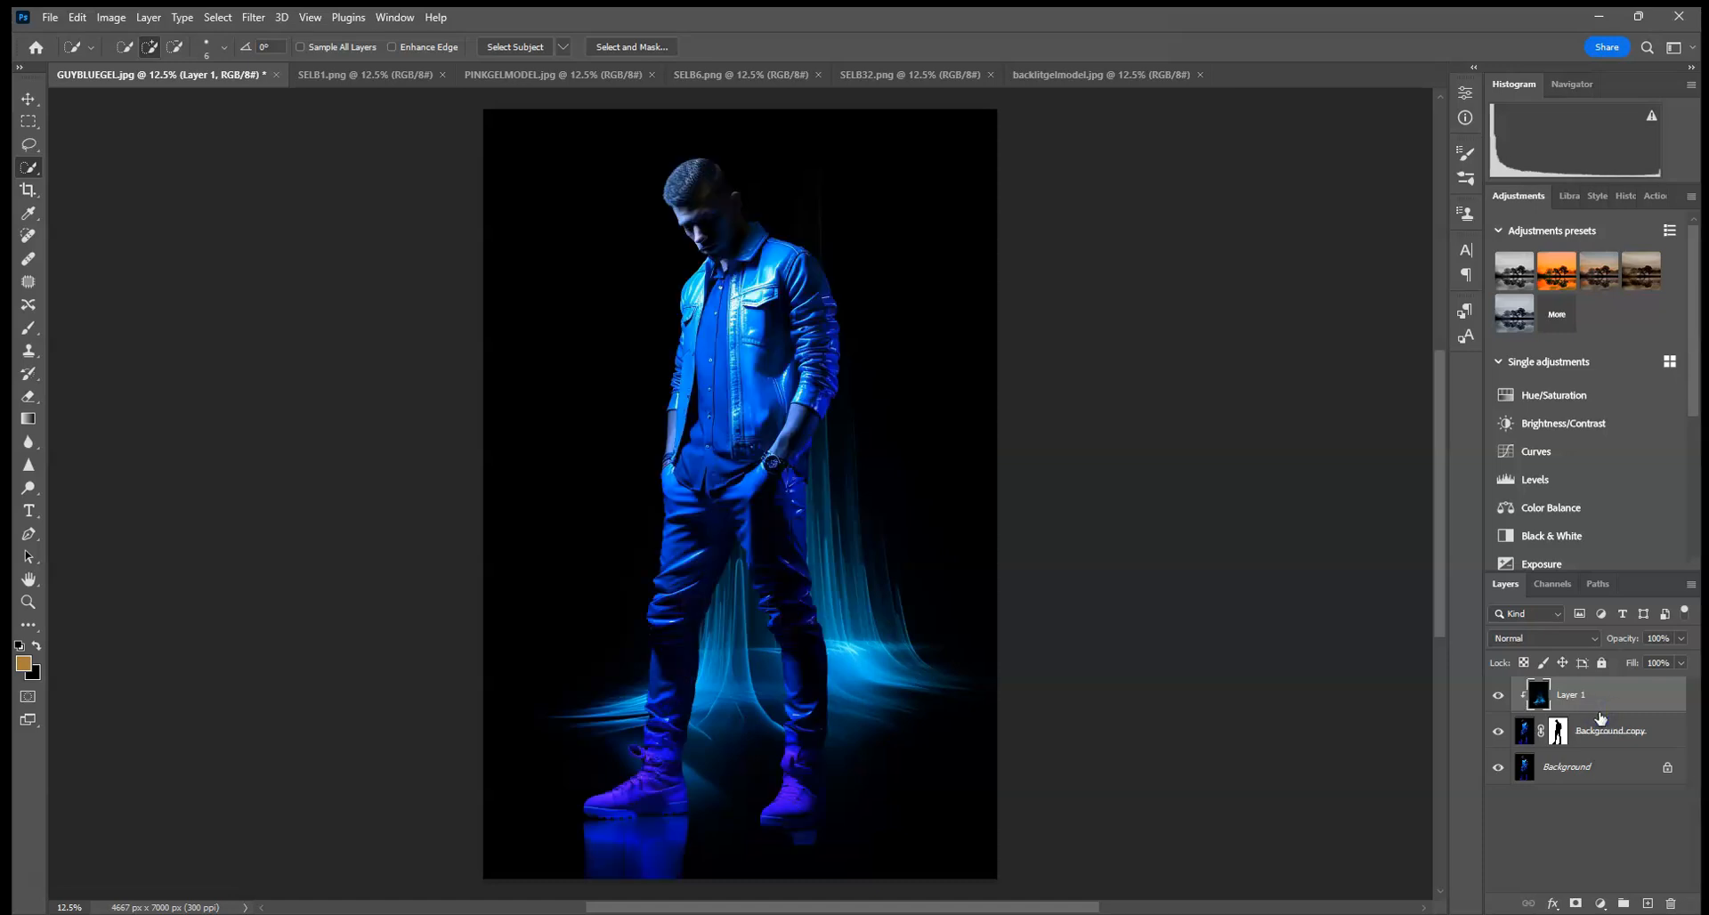
Set the blend mode of the clipped light-streak layer, Layer 1, to Screen.
{"action": "key", "text": "ctrl+0"}
{"action": "key", "text": "ctrl+minus"}
{"action": "key", "text": "ctrl+minus"}
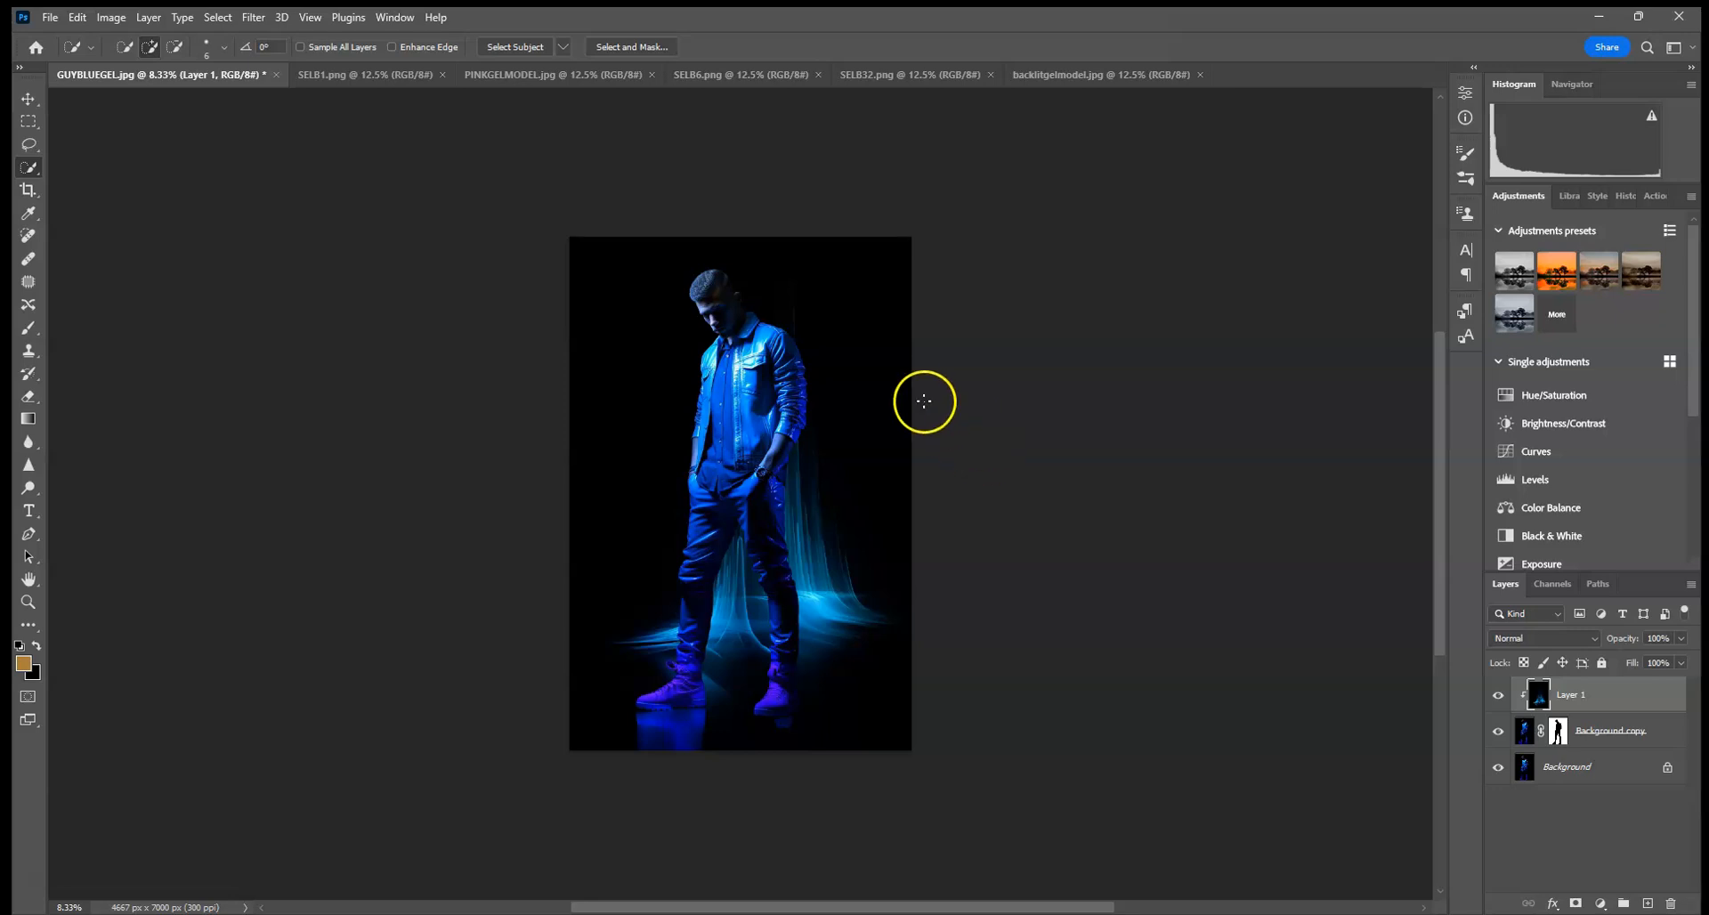
{"action": "left_click", "coordinate": [1577, 643]}
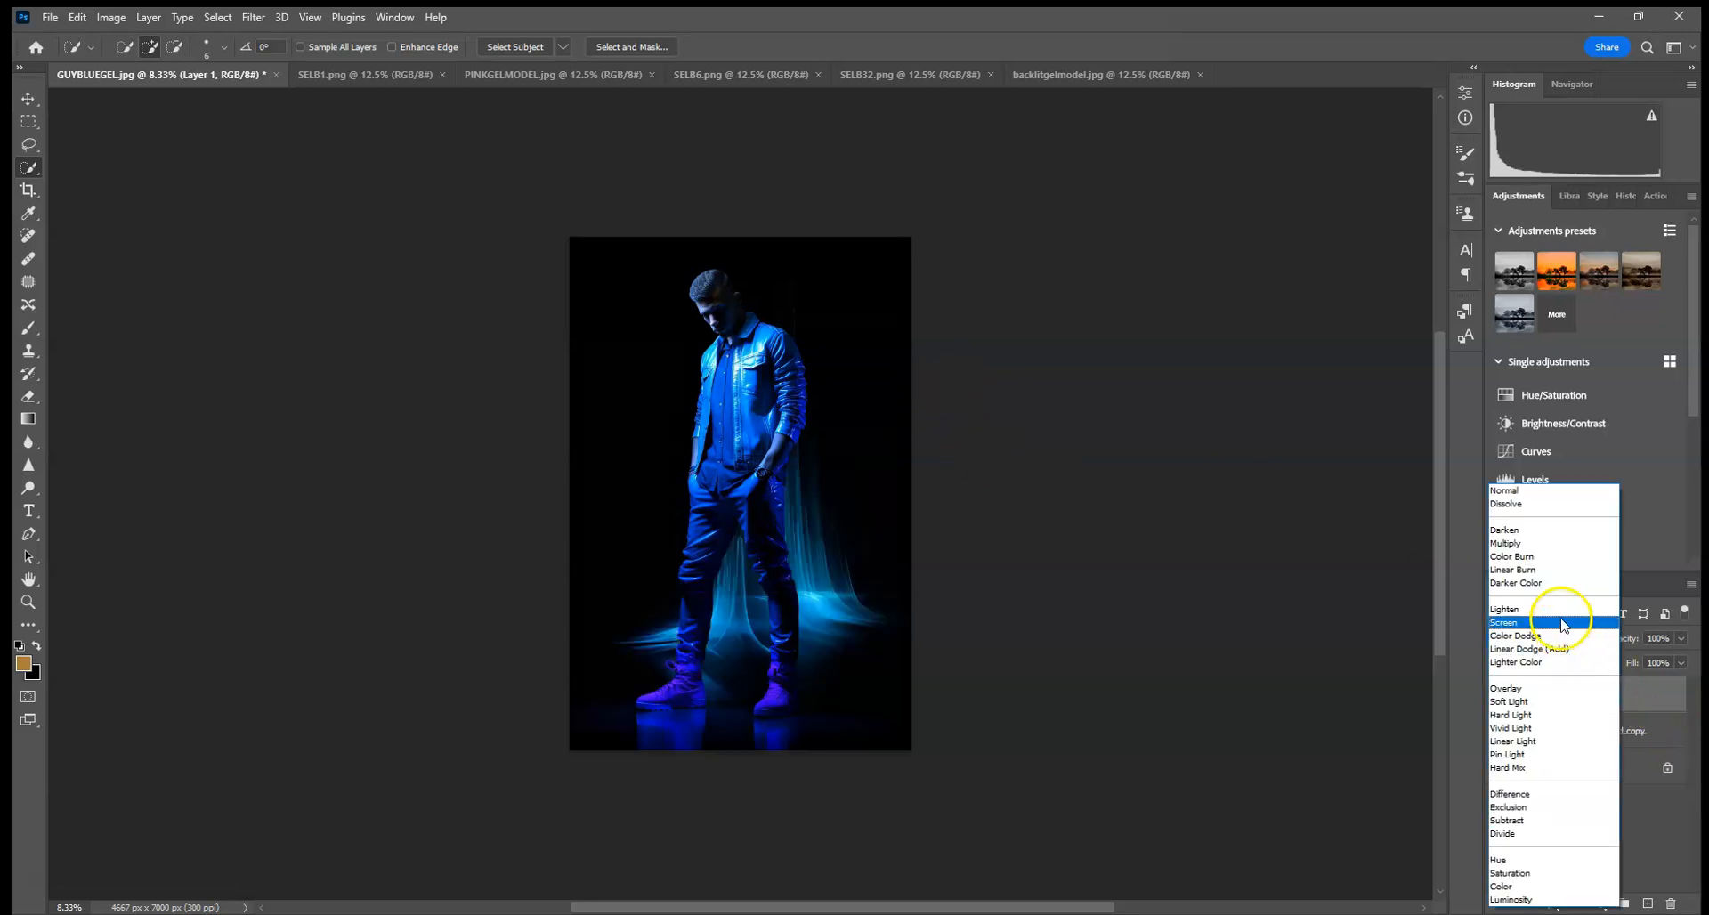
{"action": "left_click", "coordinate": [1562, 622]}
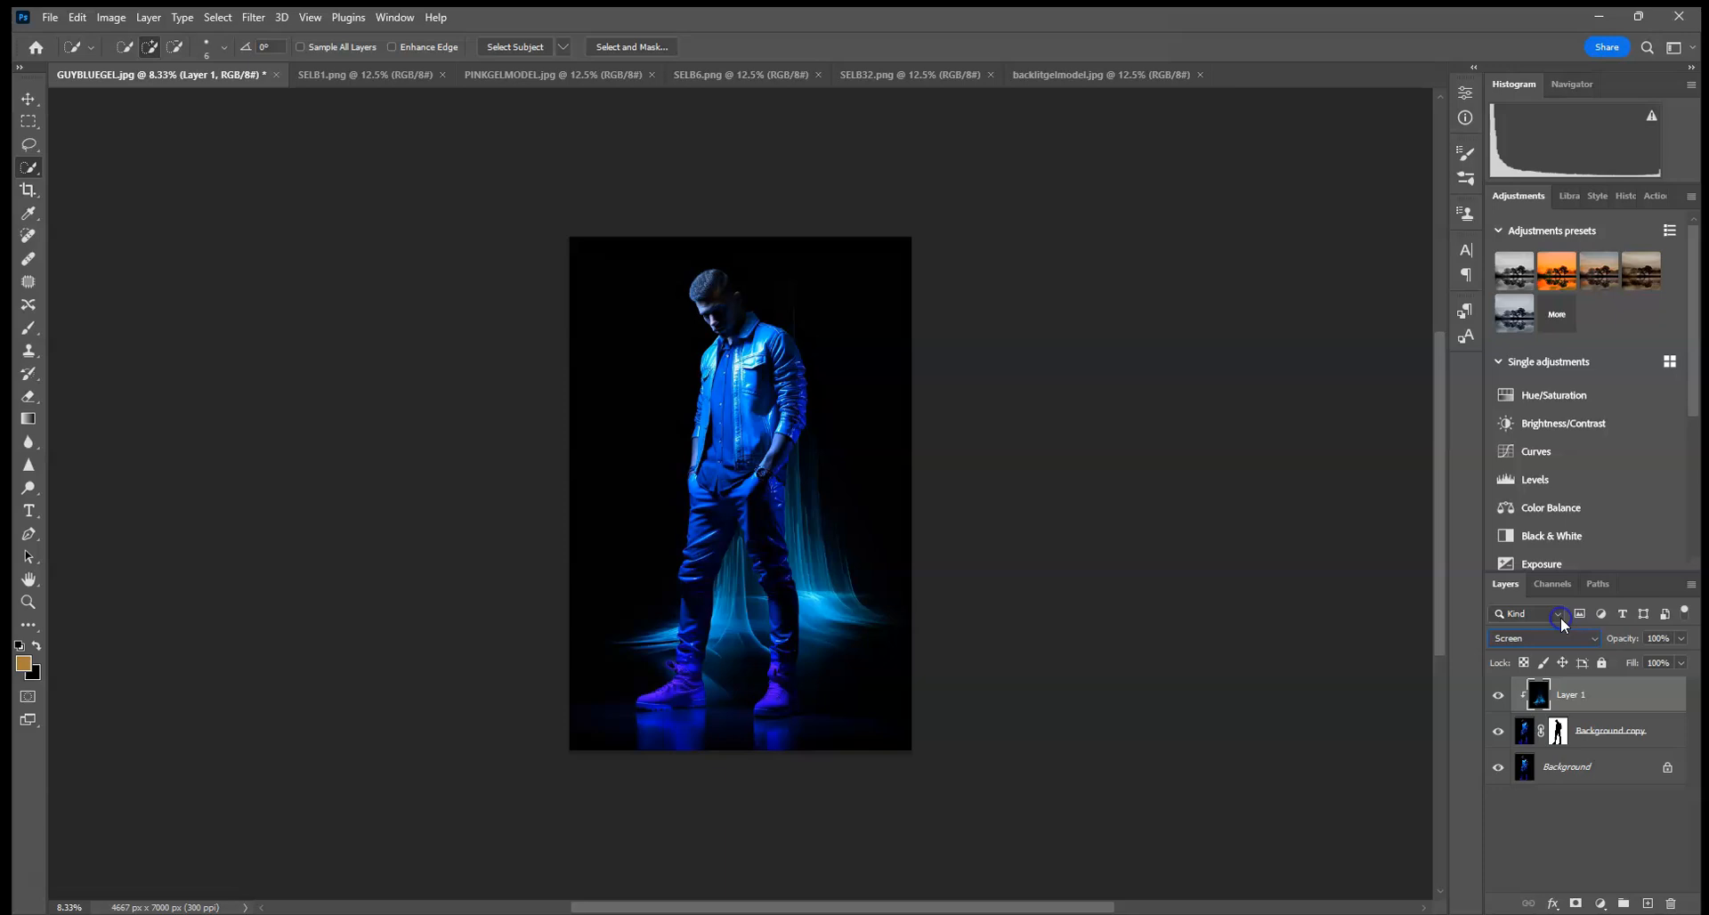
Enlarge Layer 1's light streaks to about 163% width and 128% height, positioned to spread behind the man.
{"action": "left_click", "coordinate": [28, 98]}
{"action": "left_click_drag", "start_coordinate": [570, 236], "coordinate": [362, 107]}
{"action": "left_click_drag", "start_coordinate": [654, 323], "coordinate": [741, 382]}
{"action": "left_click_drag", "start_coordinate": [986, 162], "coordinate": [992, 148]}
{"action": "left_click", "coordinate": [884, 46]}
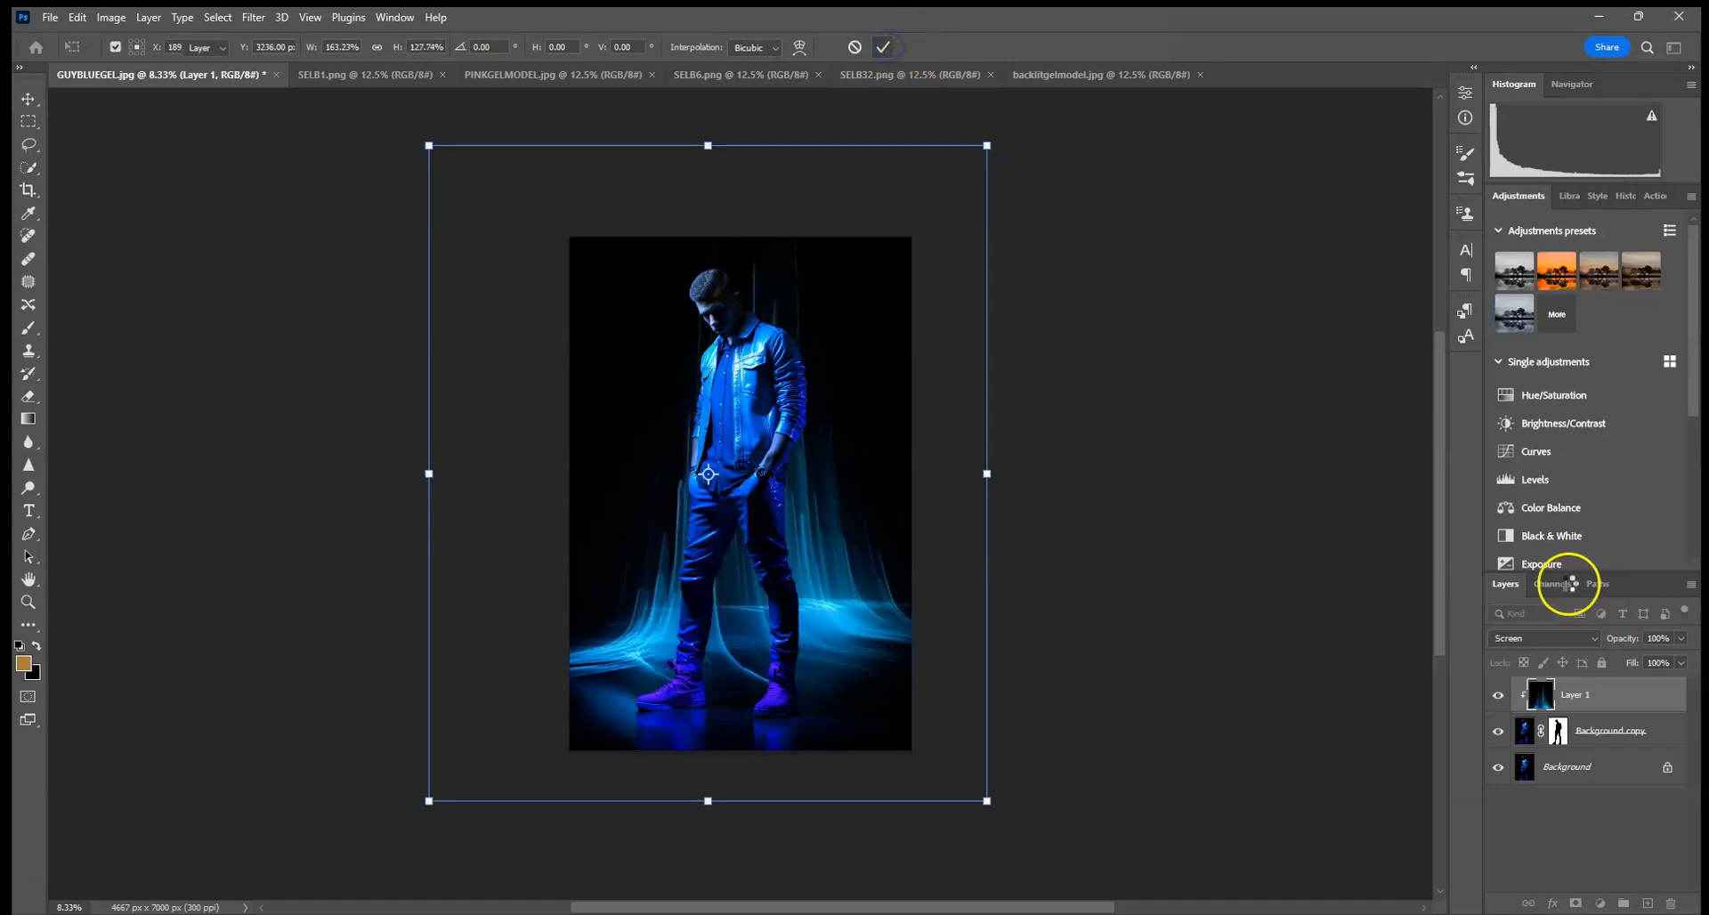
Target the Background copy's layer mask and set up a Soft Round brush at 2520 px with 0% hardness.
{"action": "left_click", "coordinate": [1558, 732]}
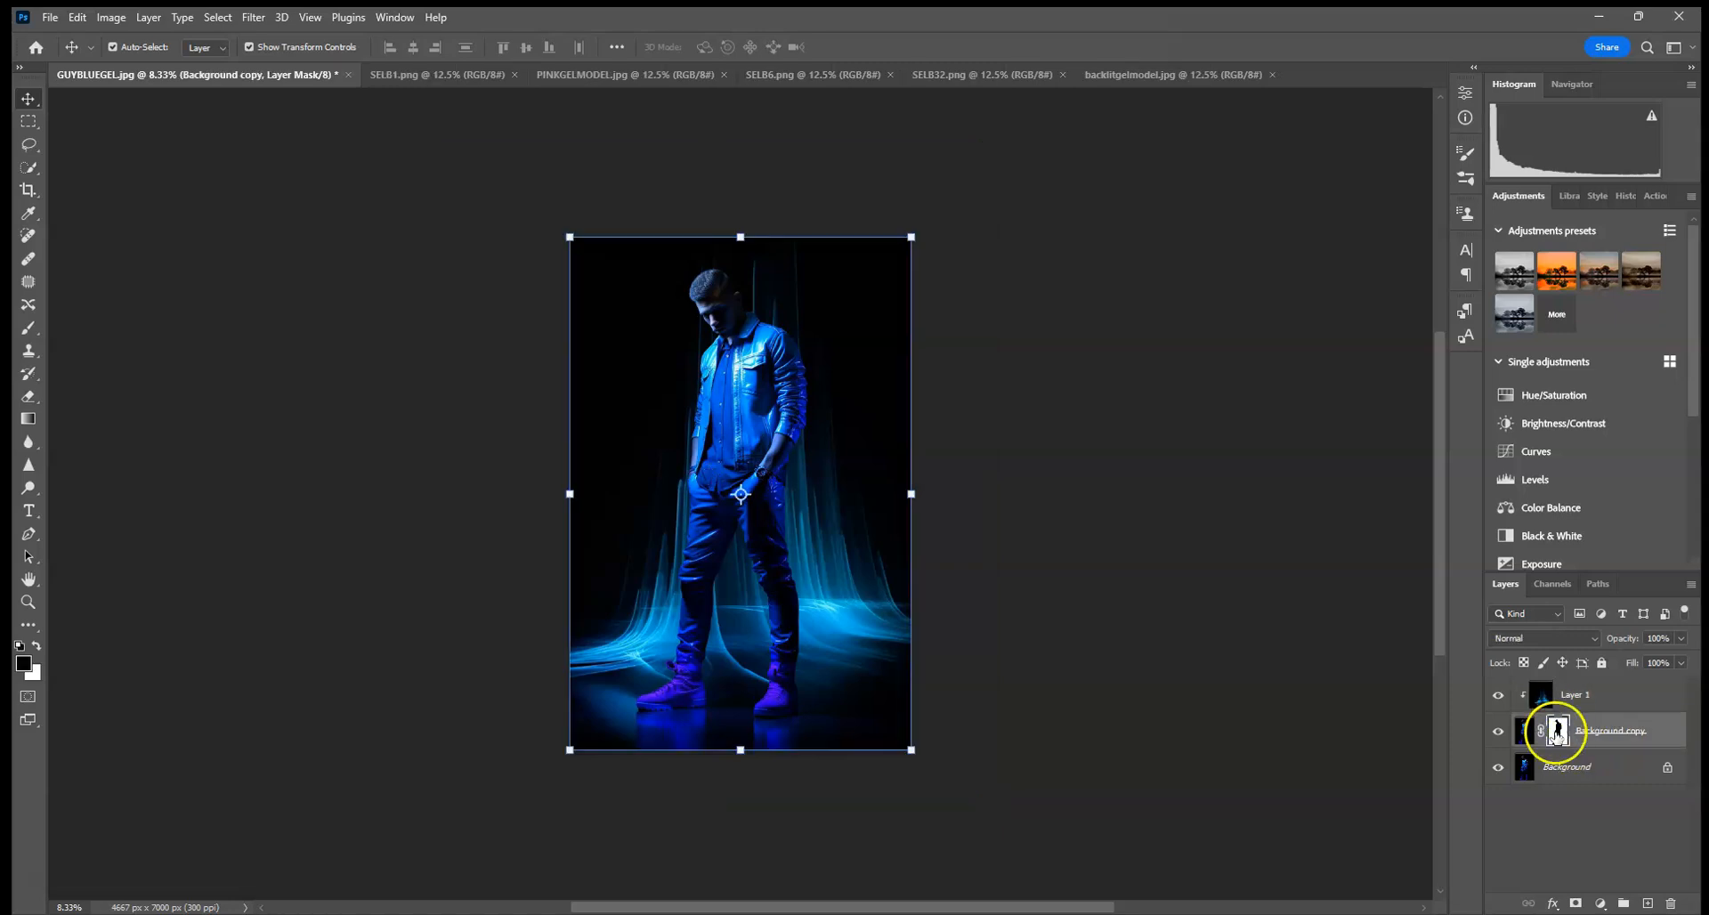
{"action": "left_click", "coordinate": [30, 328]}
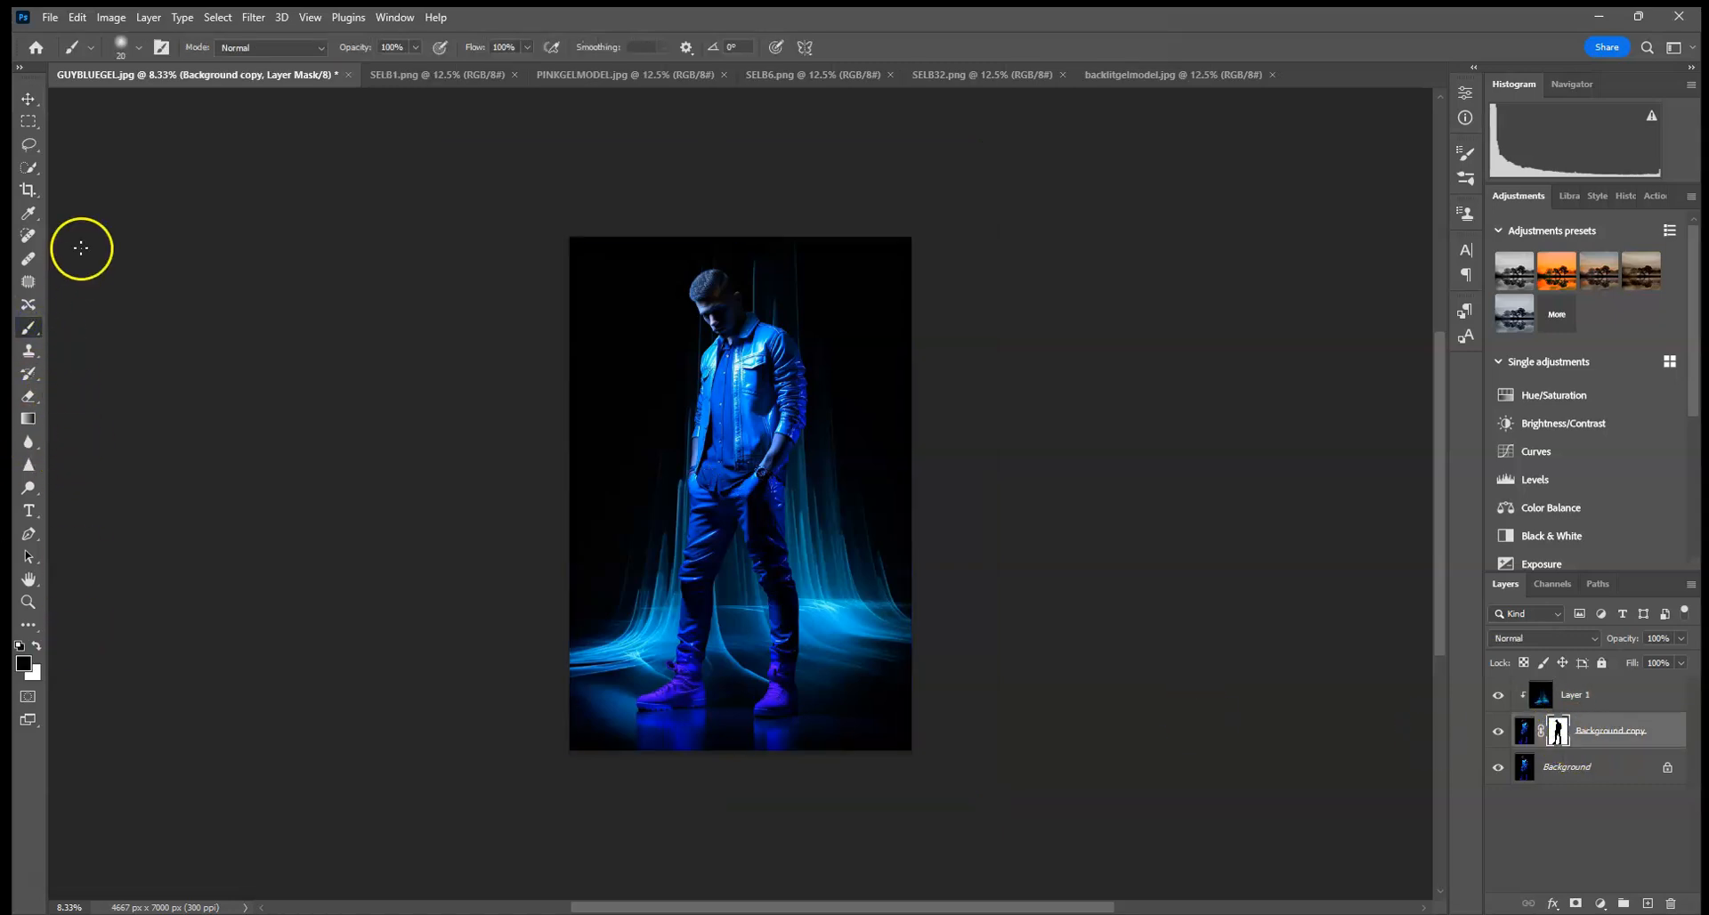
{"action": "left_click", "coordinate": [138, 47]}
{"action": "left_click", "coordinate": [205, 103]}
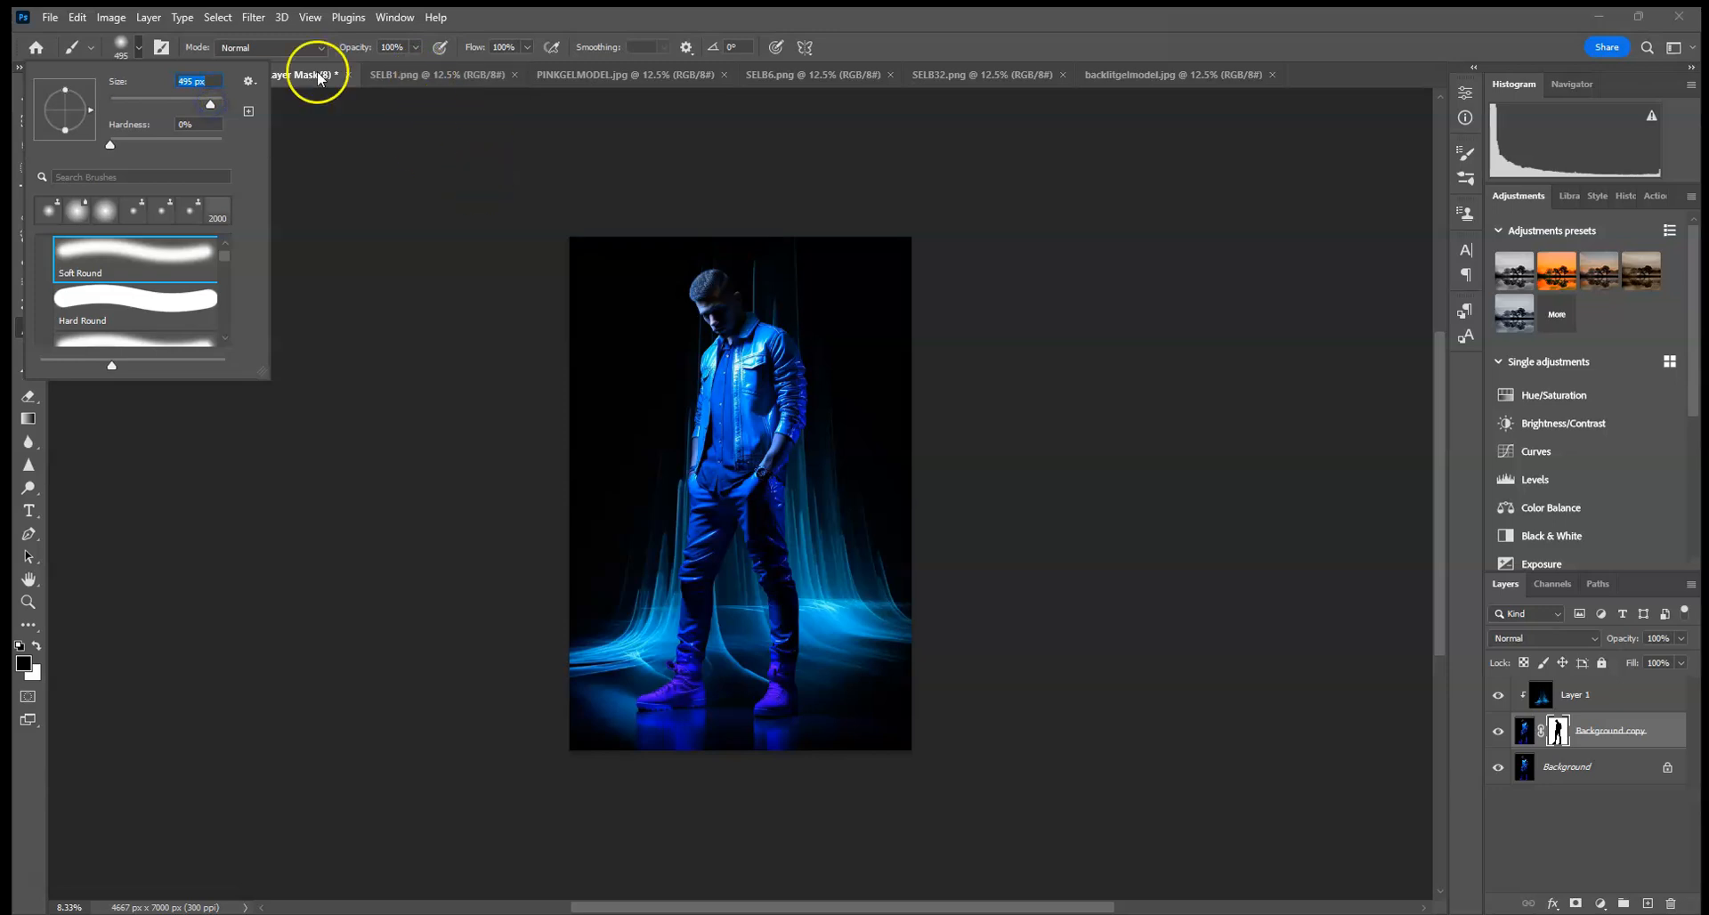
{"action": "left_click", "coordinate": [619, 767]}
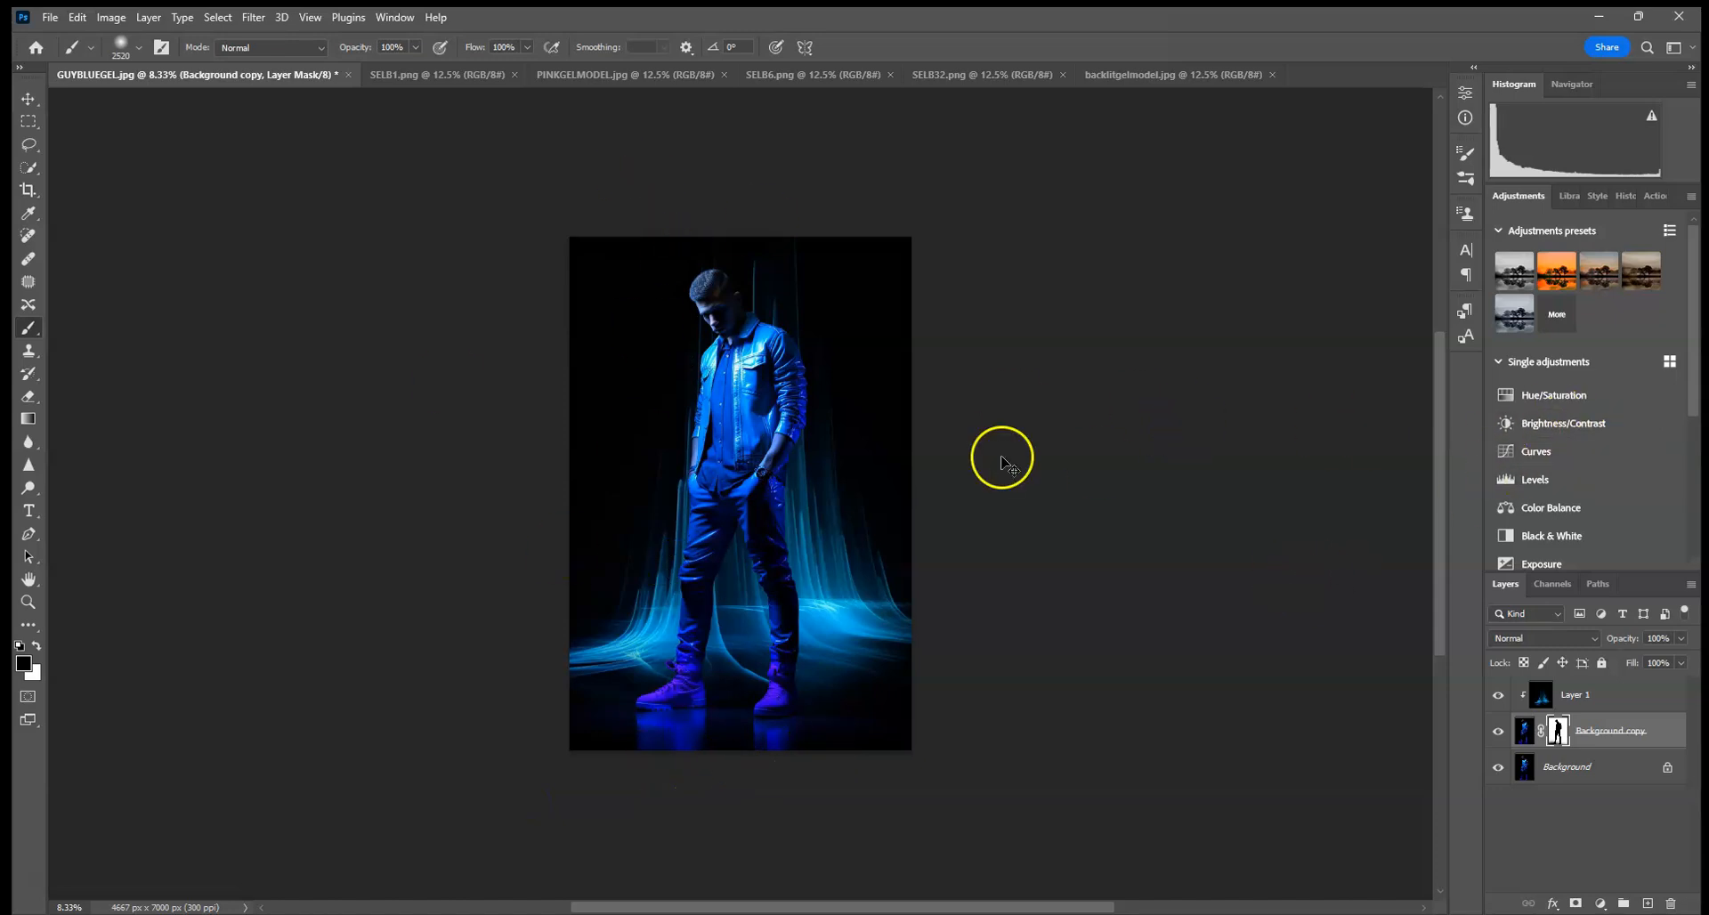
Apply a Gaussian Blur with a radius of 5 pixels to the light streaks on Layer 1.
{"action": "key", "text": "ctrl+plus"}
{"action": "key", "text": "ctrl+plus"}
{"action": "left_click_drag", "start_coordinate": [727, 662], "coordinate": [727, 422]}
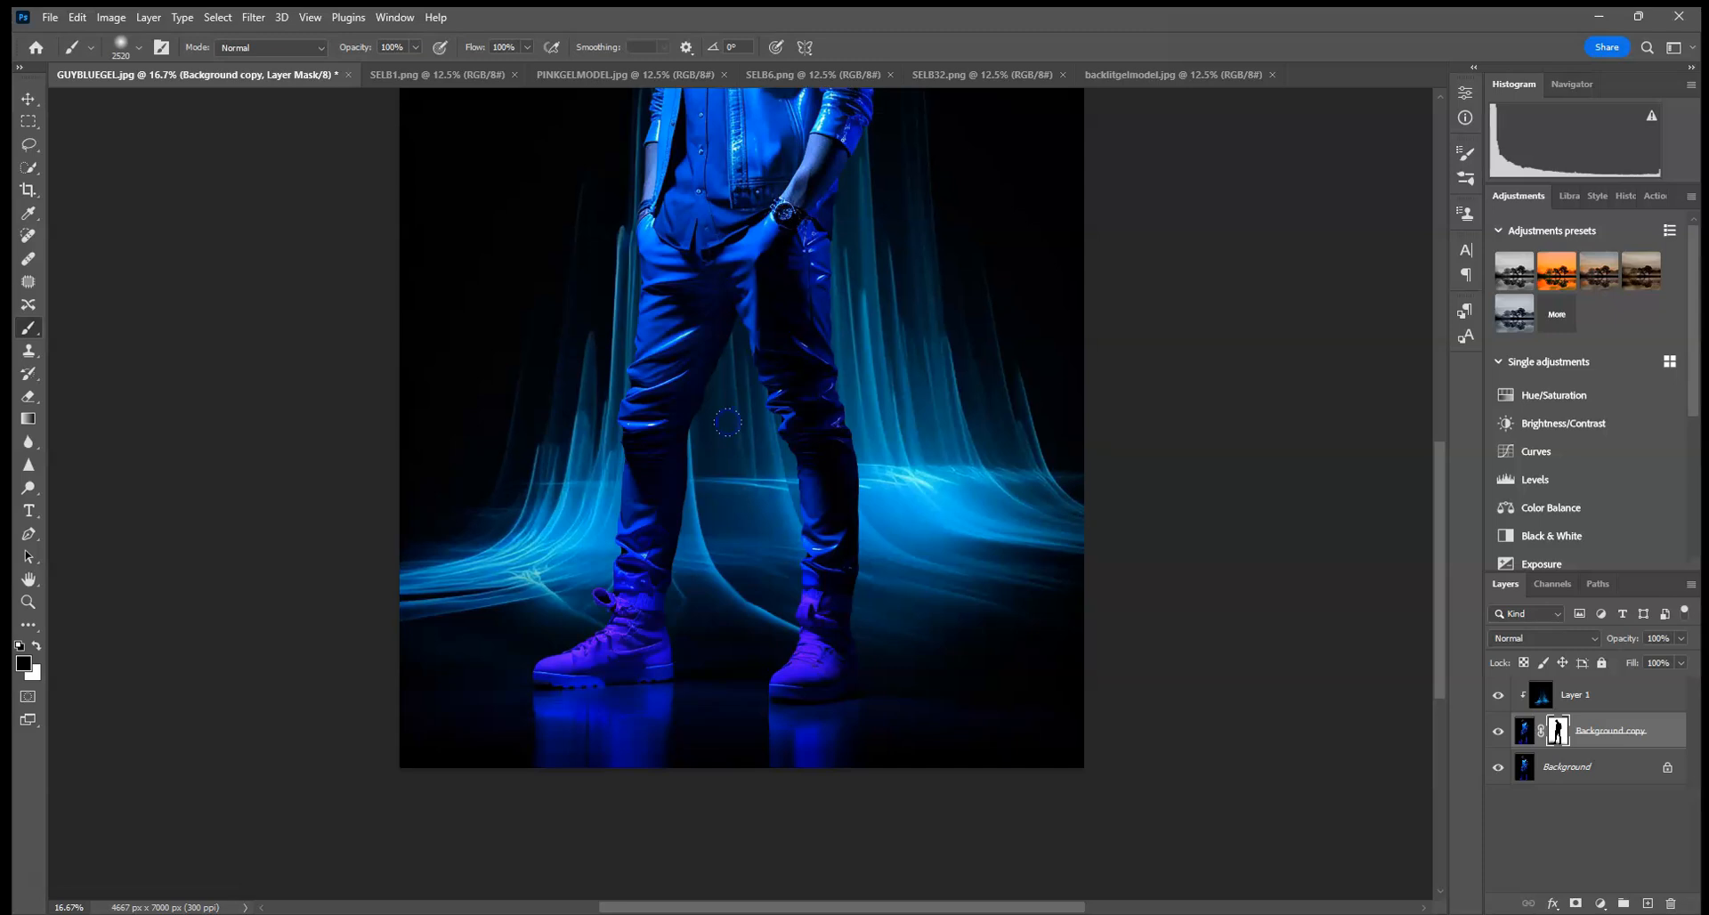
{"action": "mouse_move", "coordinate": [886, 261]}
{"action": "left_mouse_down"}
{"action": "mouse_move", "coordinate": [684, 447]}
{"action": "mouse_move", "coordinate": [684, 523]}
{"action": "mouse_move", "coordinate": [827, 545]}
{"action": "mouse_move", "coordinate": [873, 335]}
{"action": "left_mouse_up"}
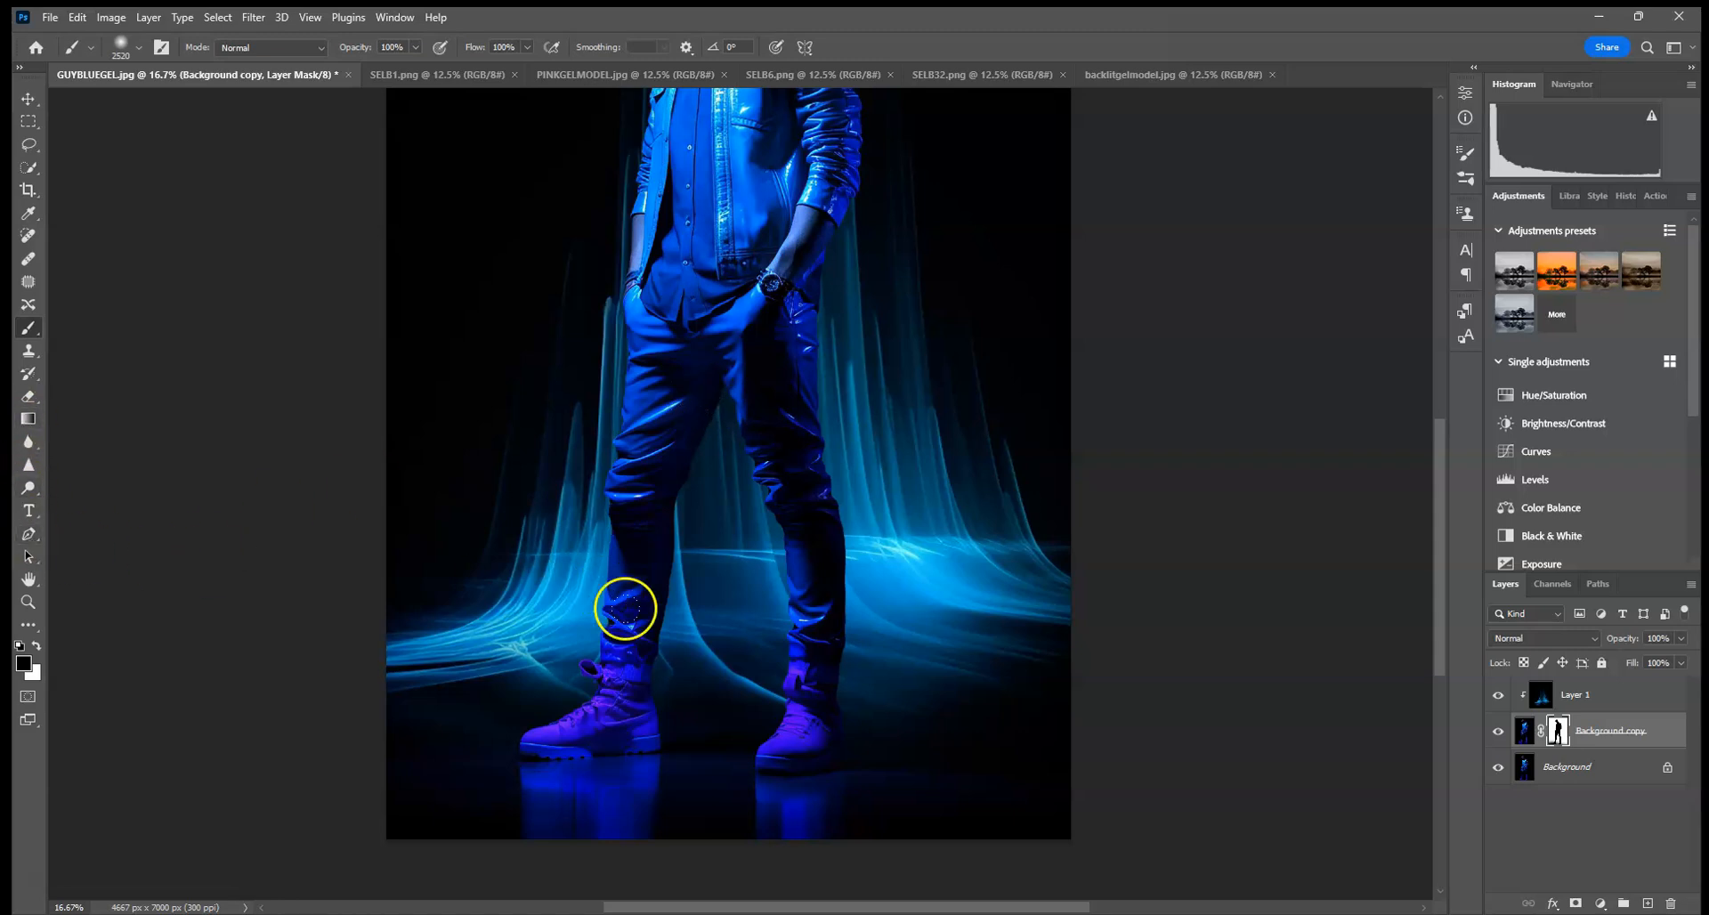
{"action": "left_click_drag", "start_coordinate": [877, 429], "coordinate": [831, 485]}
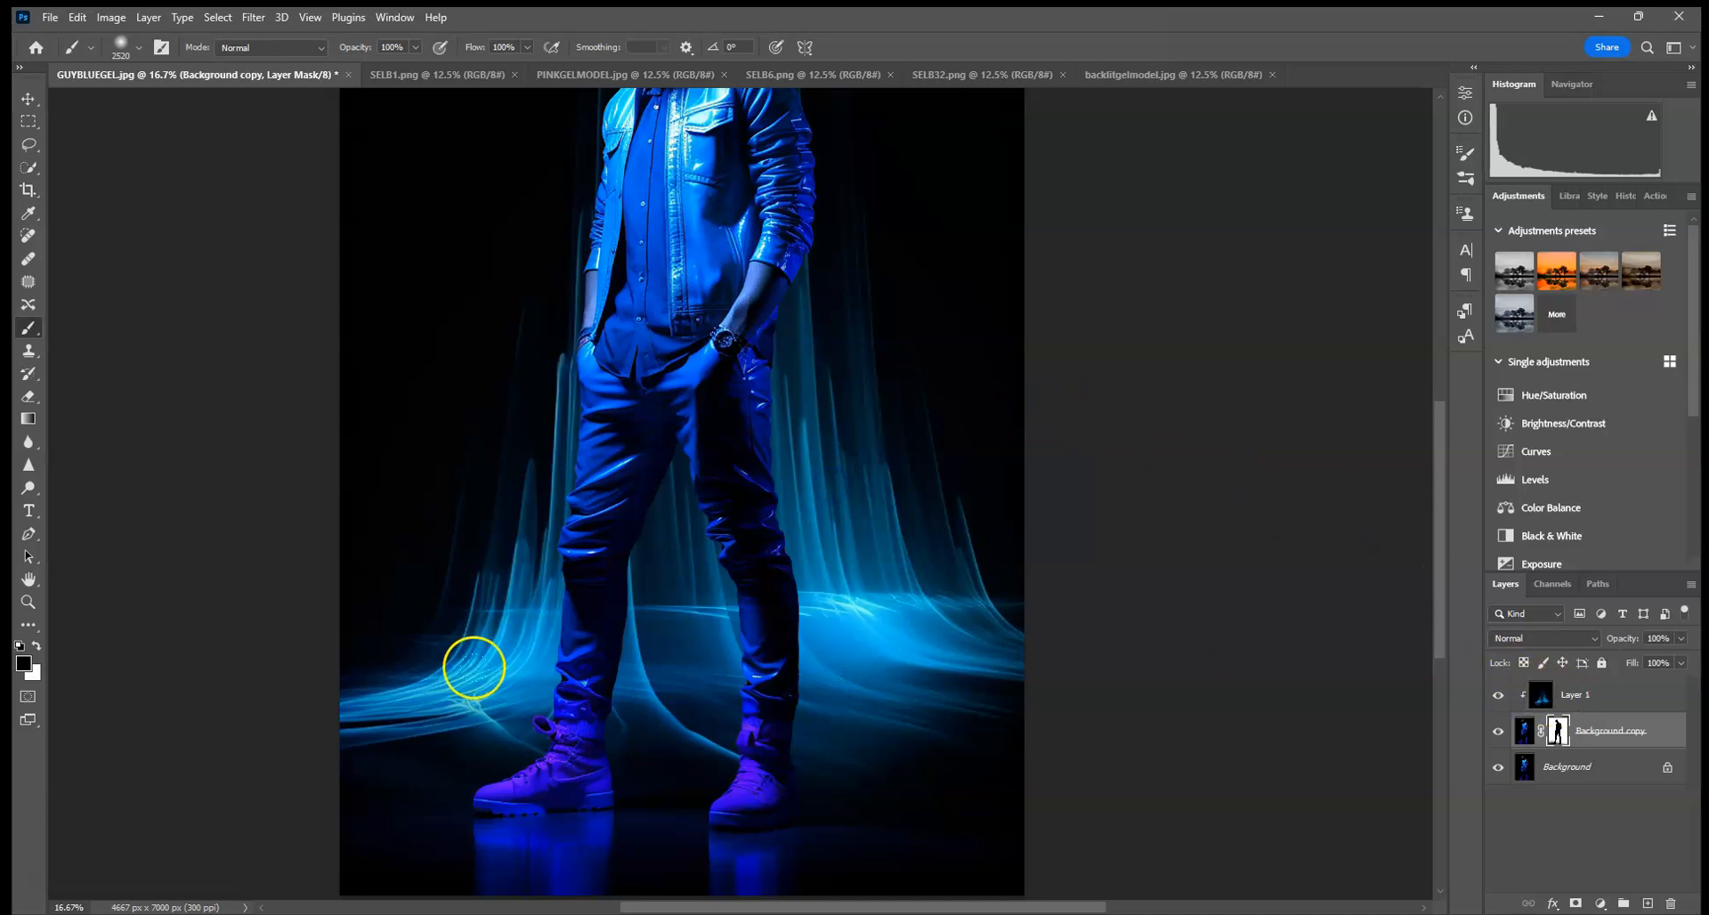
{"action": "left_click", "coordinate": [1565, 696]}
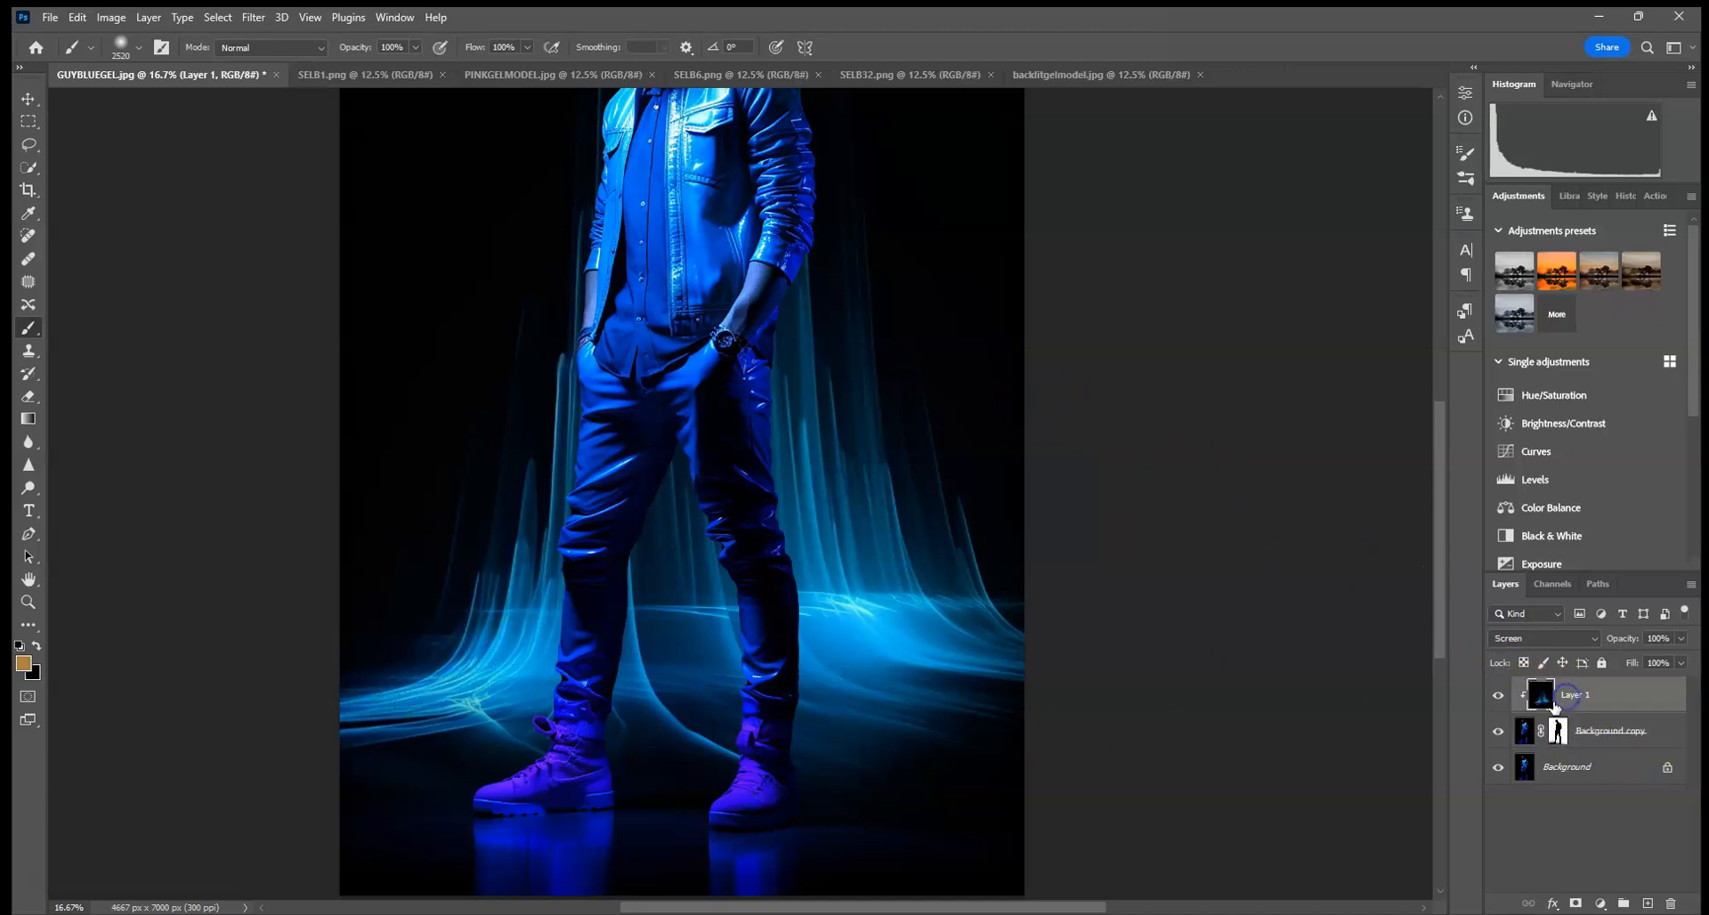
{"action": "left_click", "coordinate": [243, 19]}
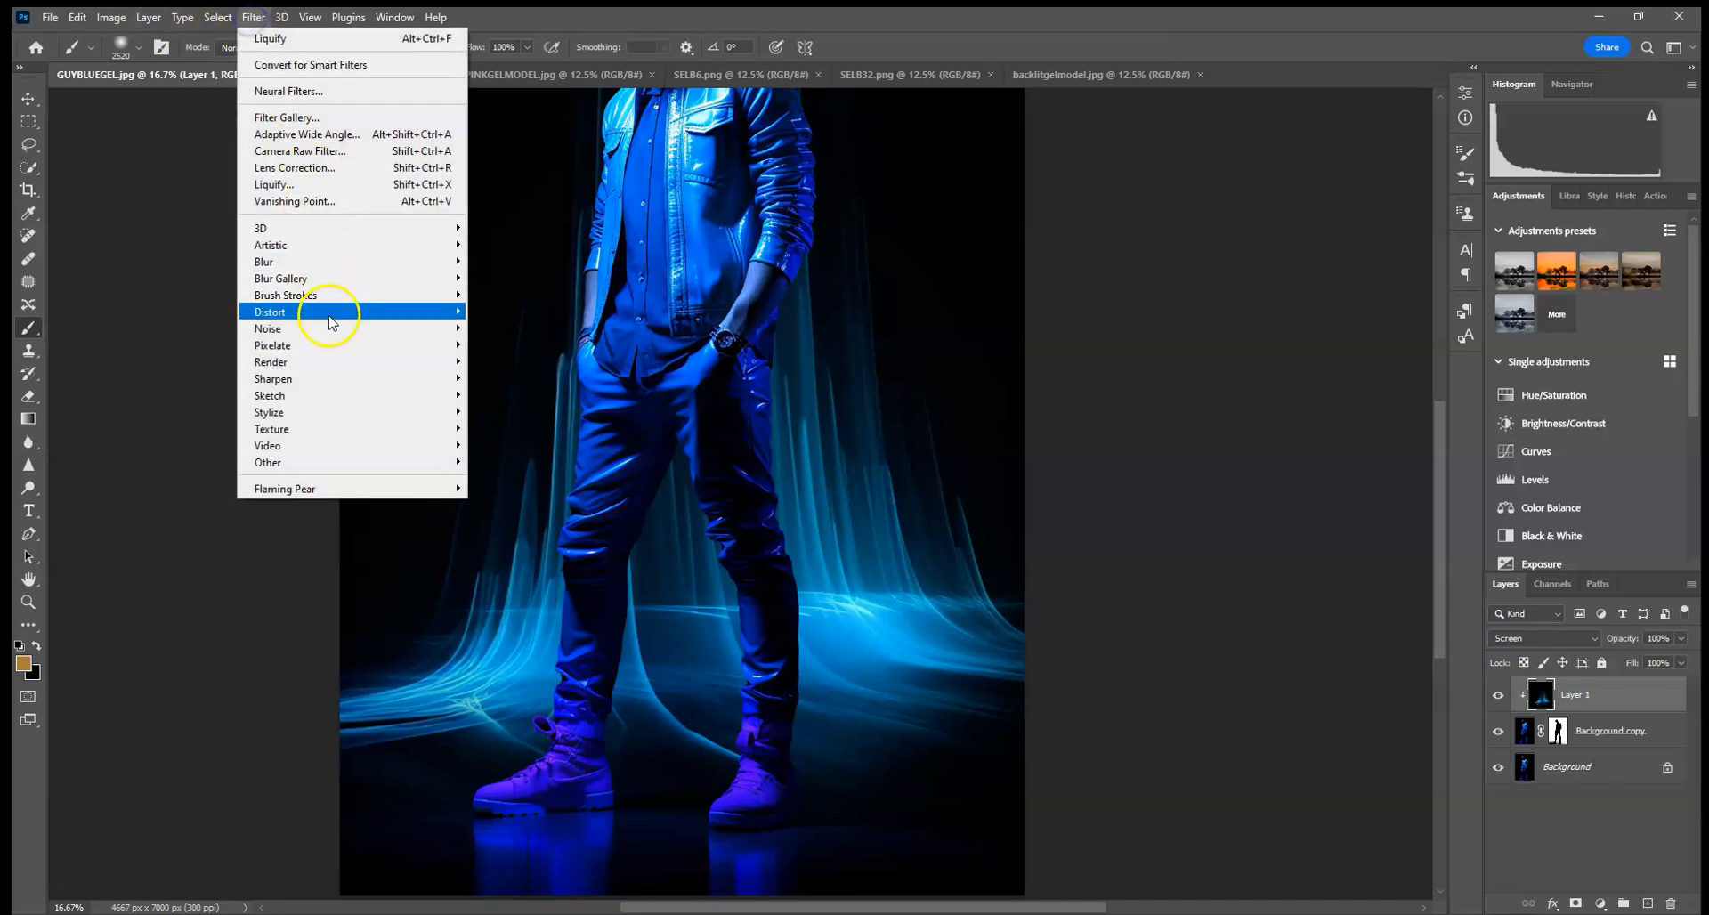
{"action": "mouse_move", "coordinate": [331, 272]}
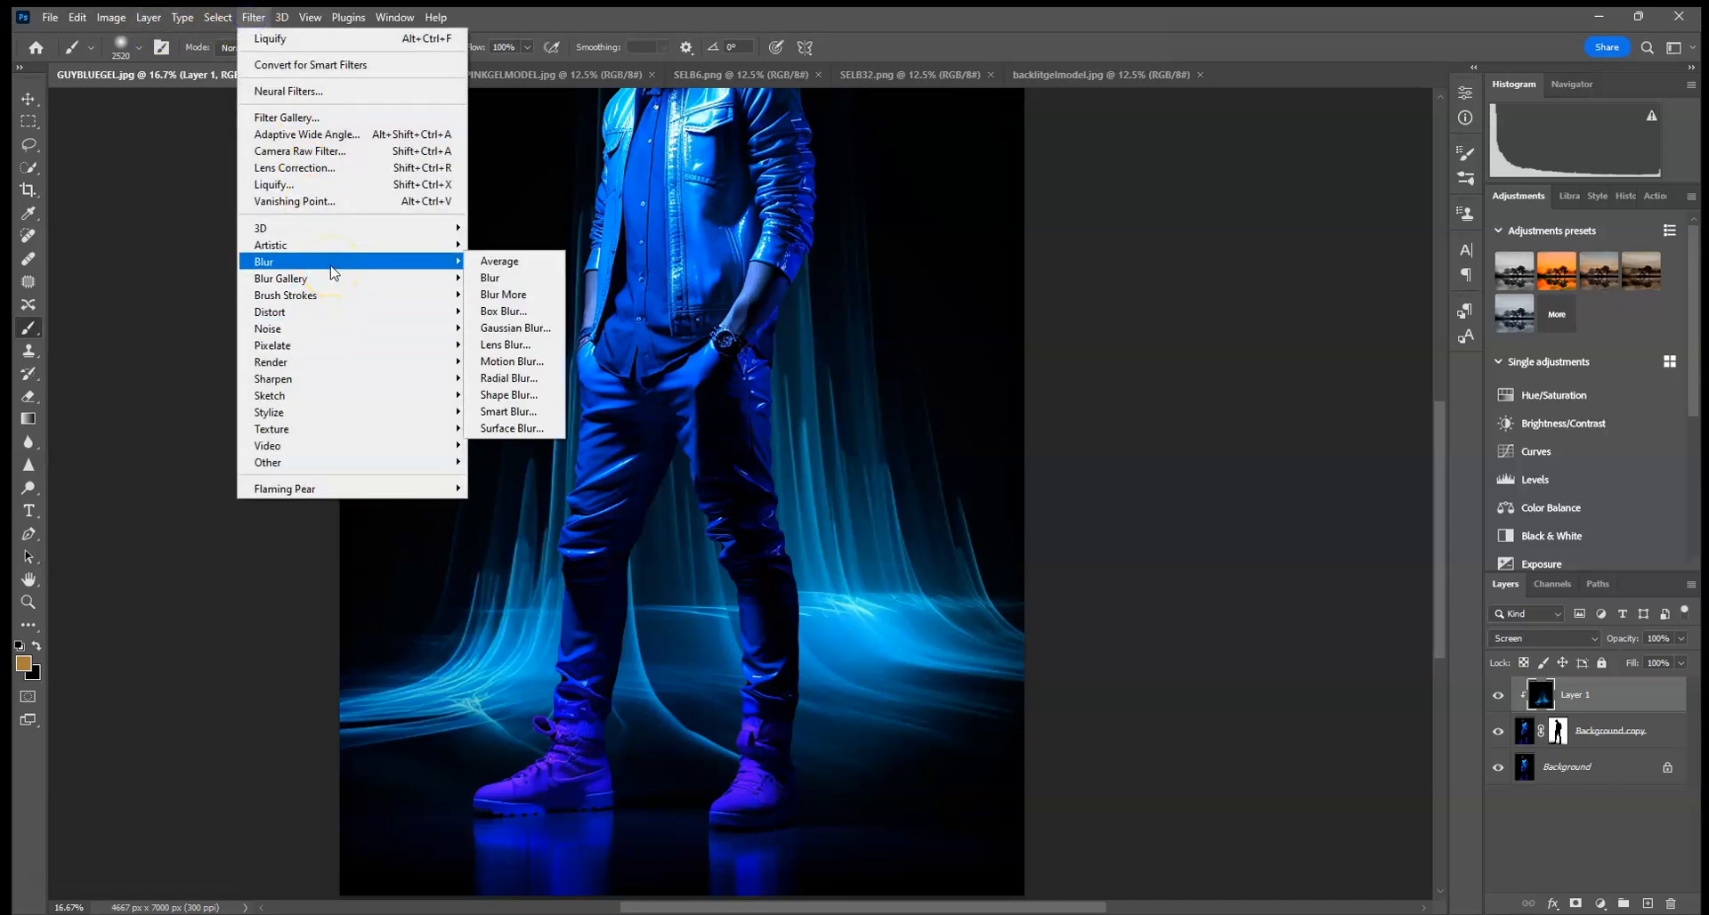
{"action": "left_click", "coordinate": [515, 328]}
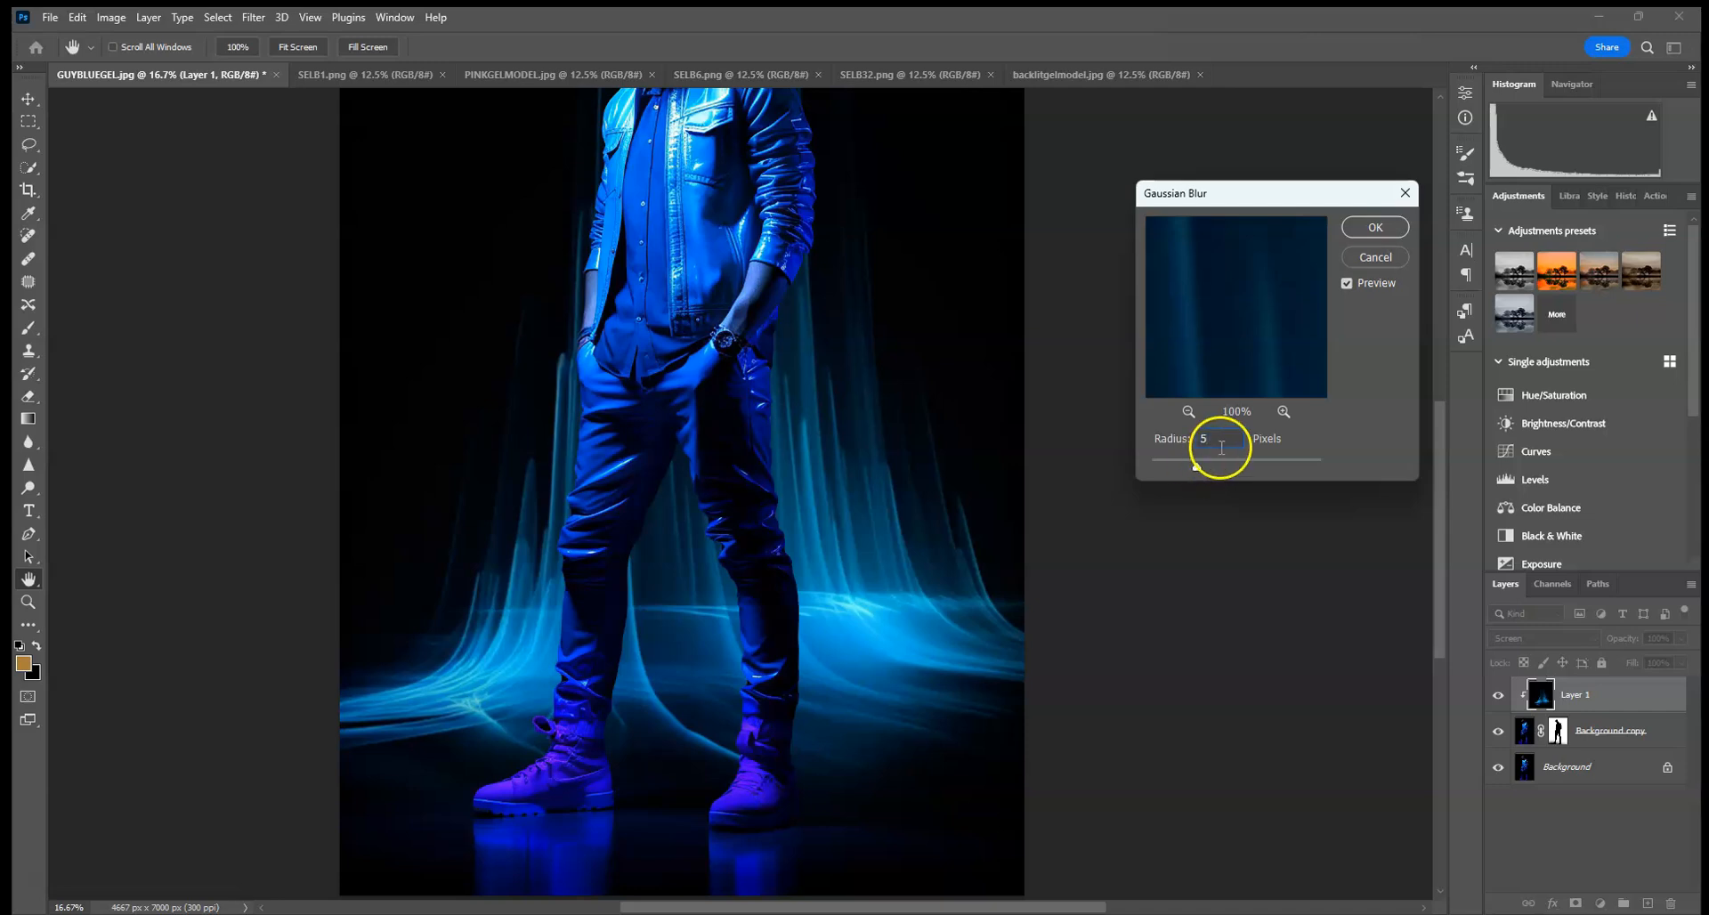
{"action": "left_click", "coordinate": [1375, 227]}
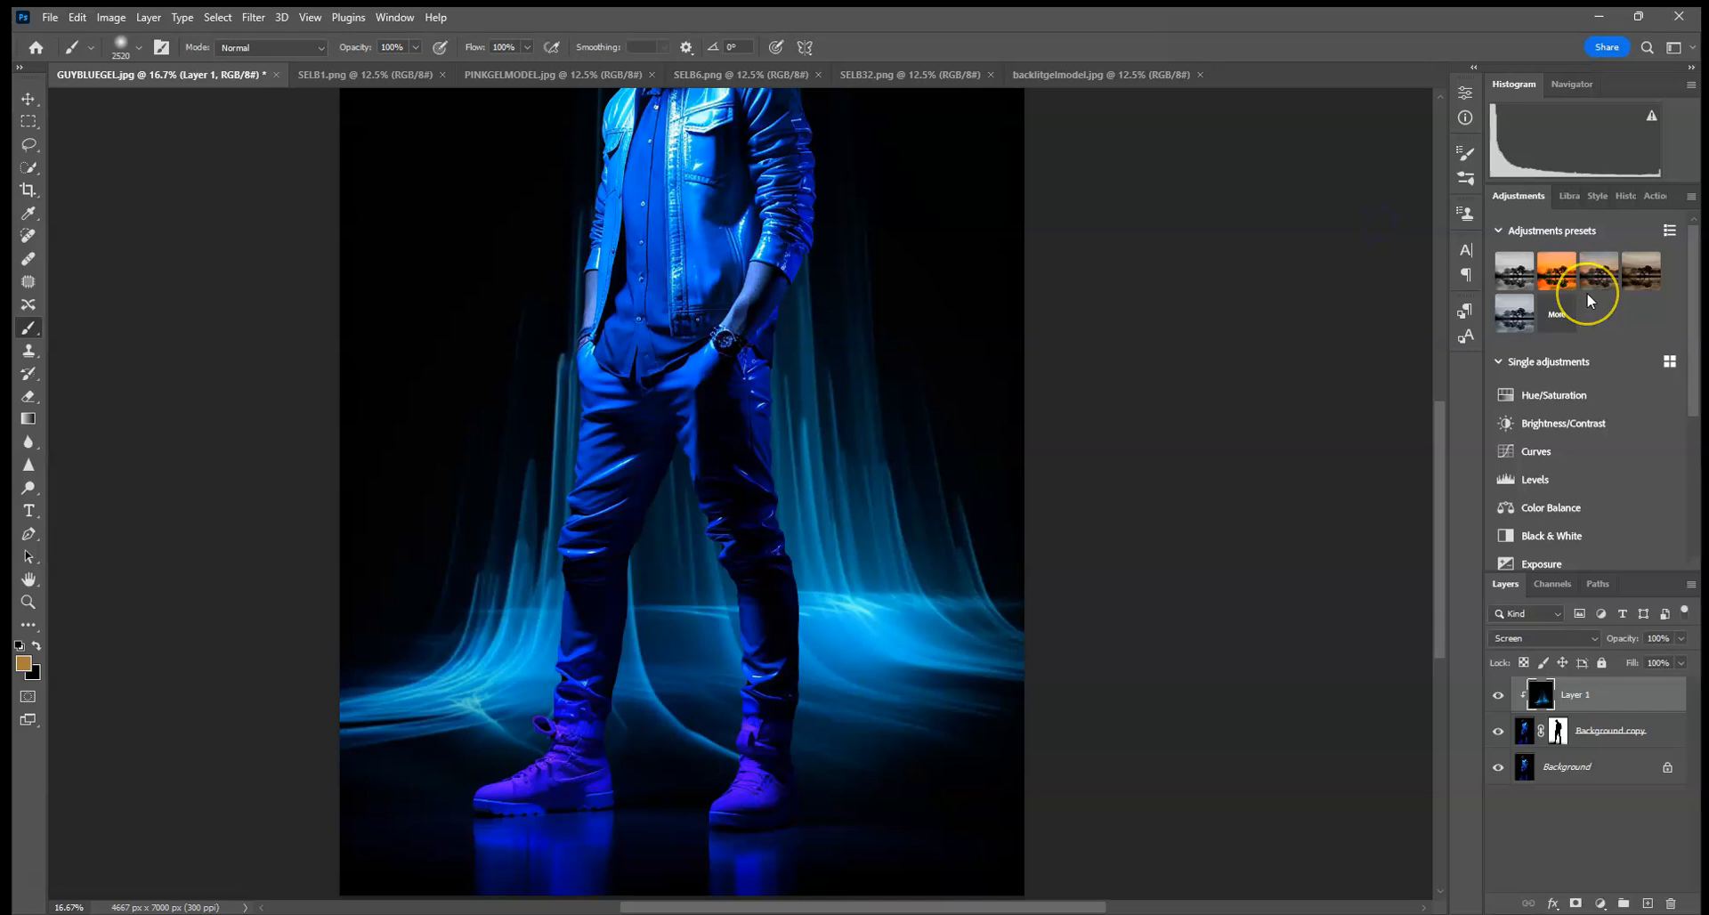
Release Layer 1 from its clipping to the Background copy.
{"action": "key", "text": "ctrl+minus"}
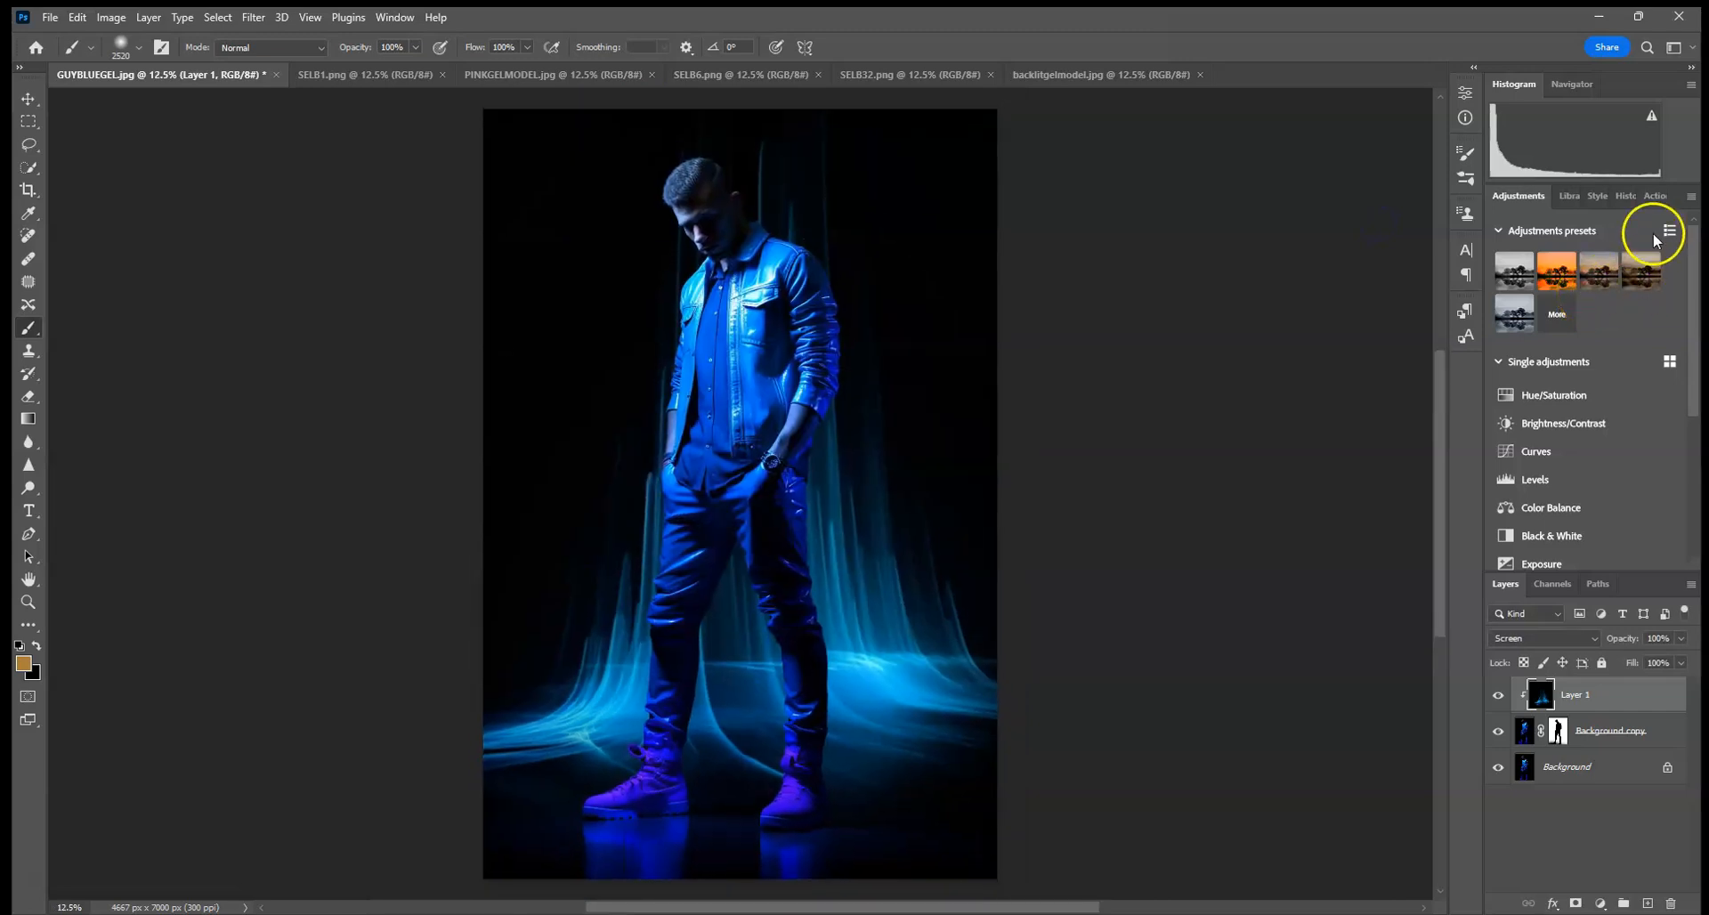
{"action": "left_click", "coordinate": [1590, 709], "text": "alt"}
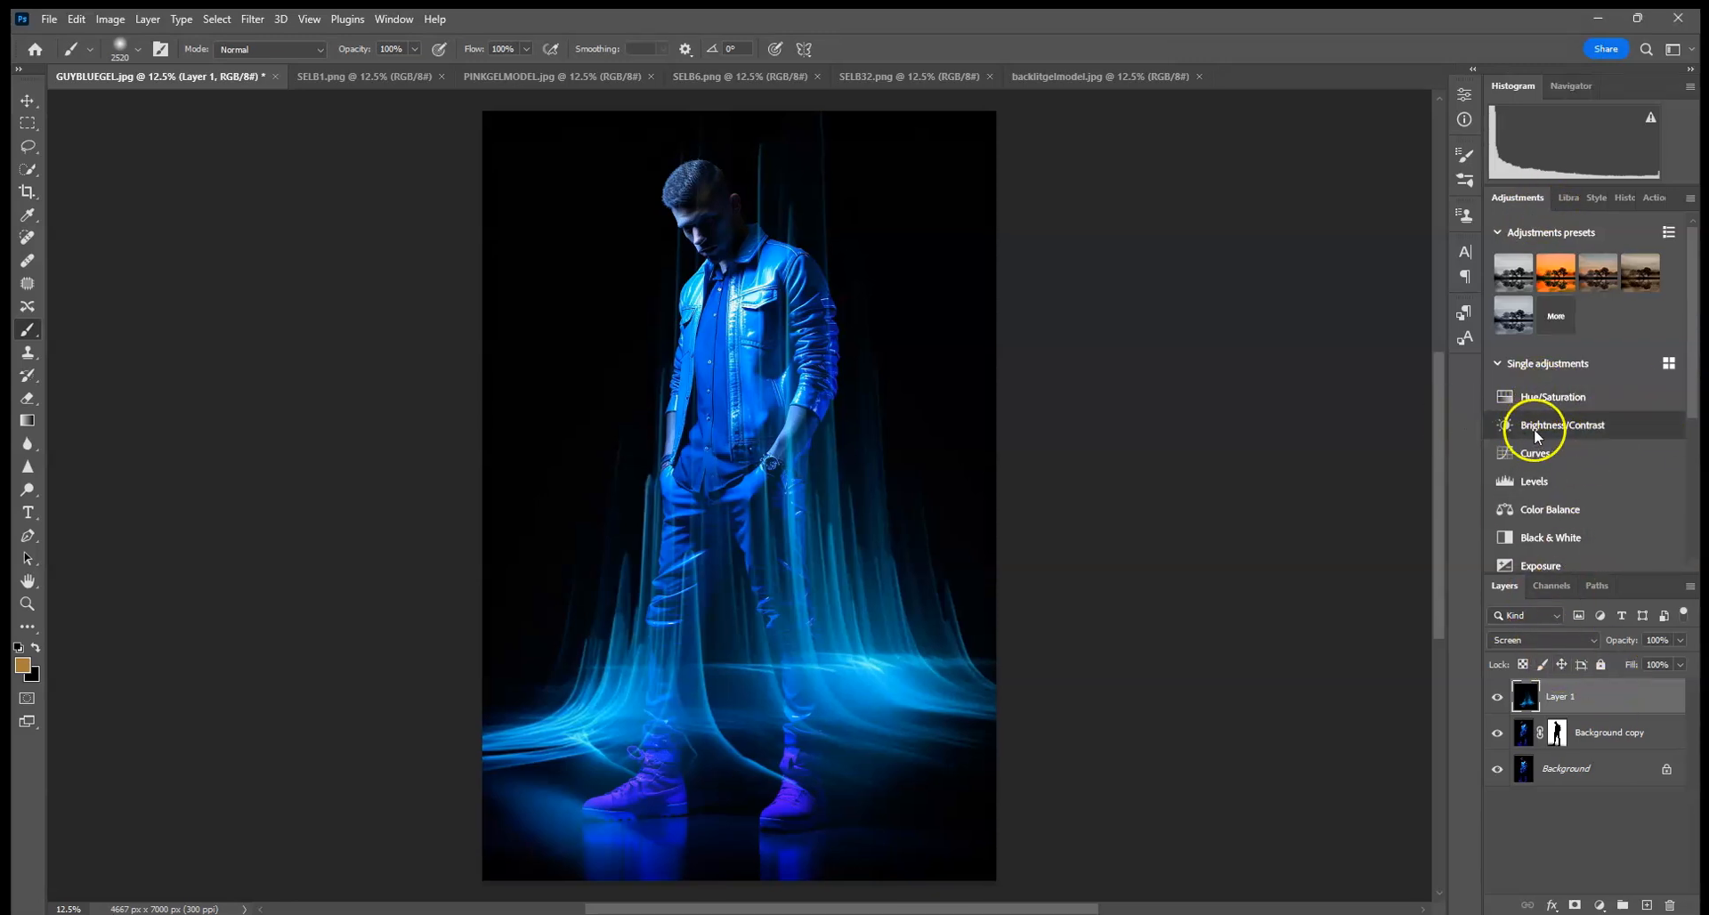
{"action": "left_click", "coordinate": [110, 18]}
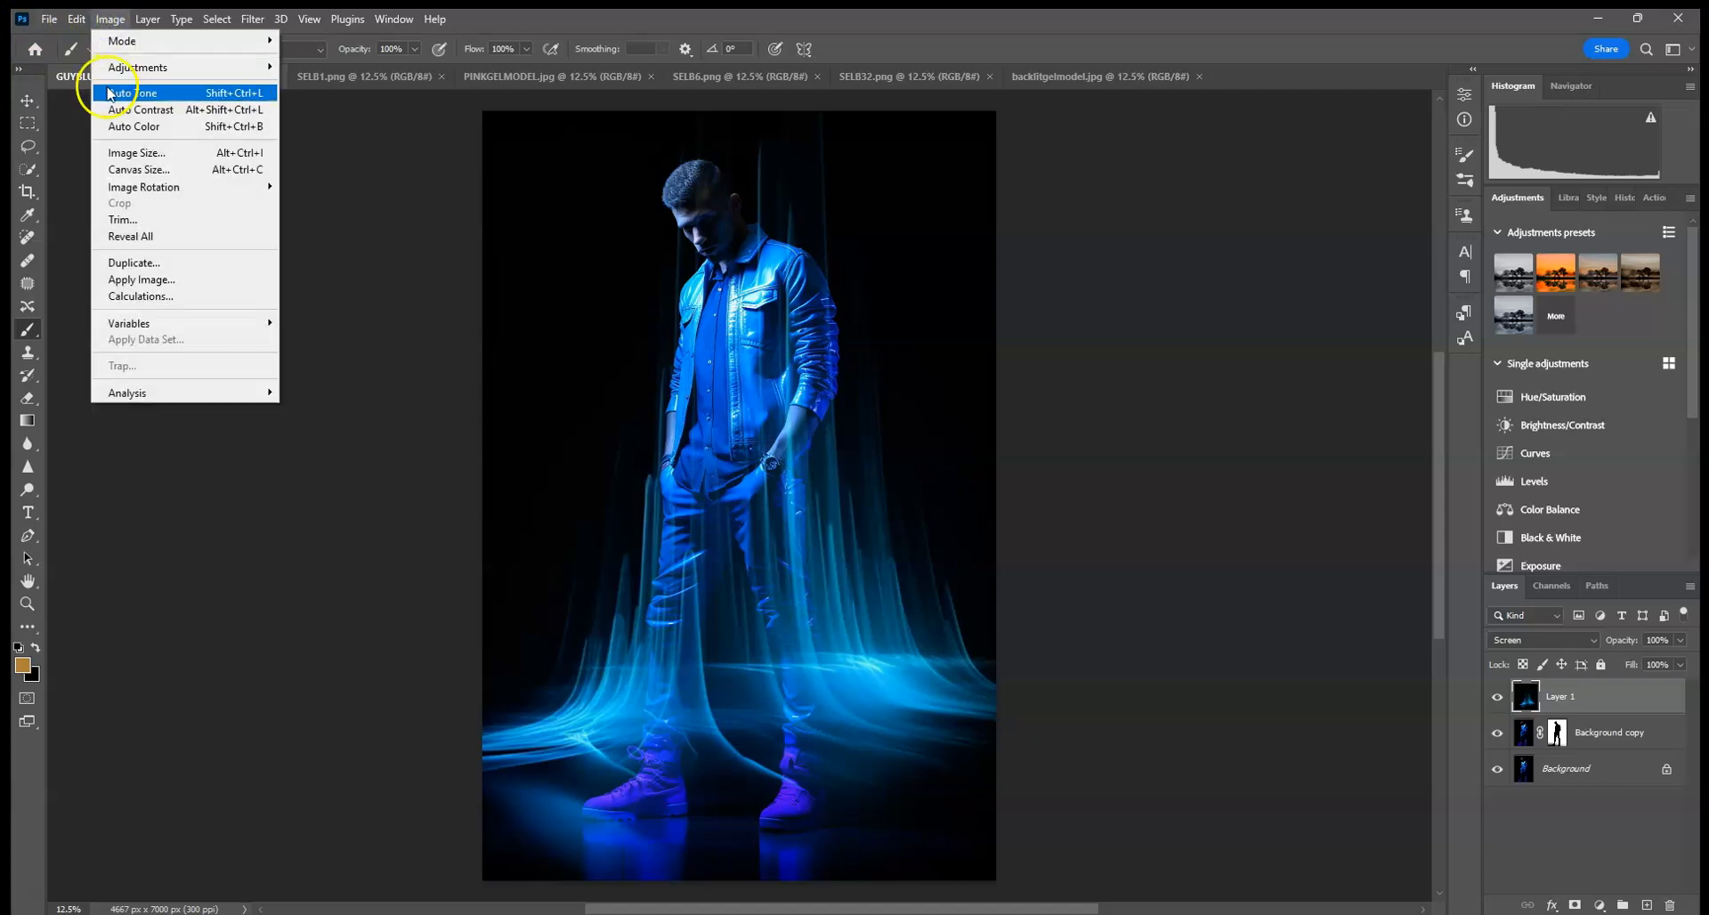
{"action": "mouse_move", "coordinate": [183, 67]}
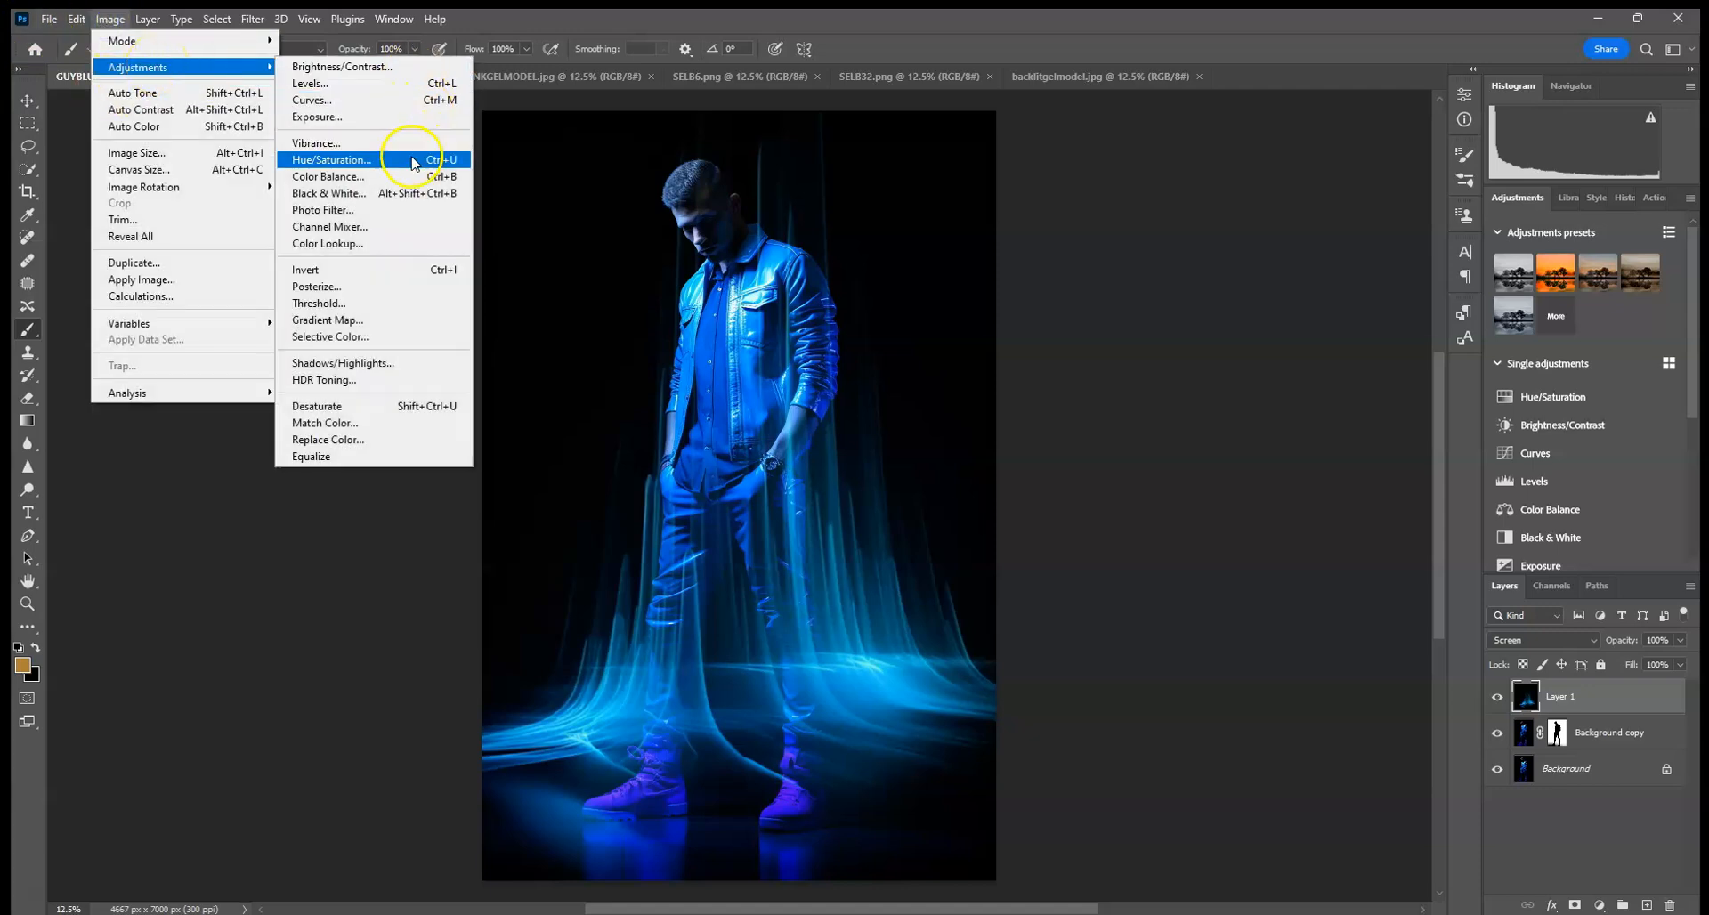
{"action": "left_click", "coordinate": [1342, 235]}
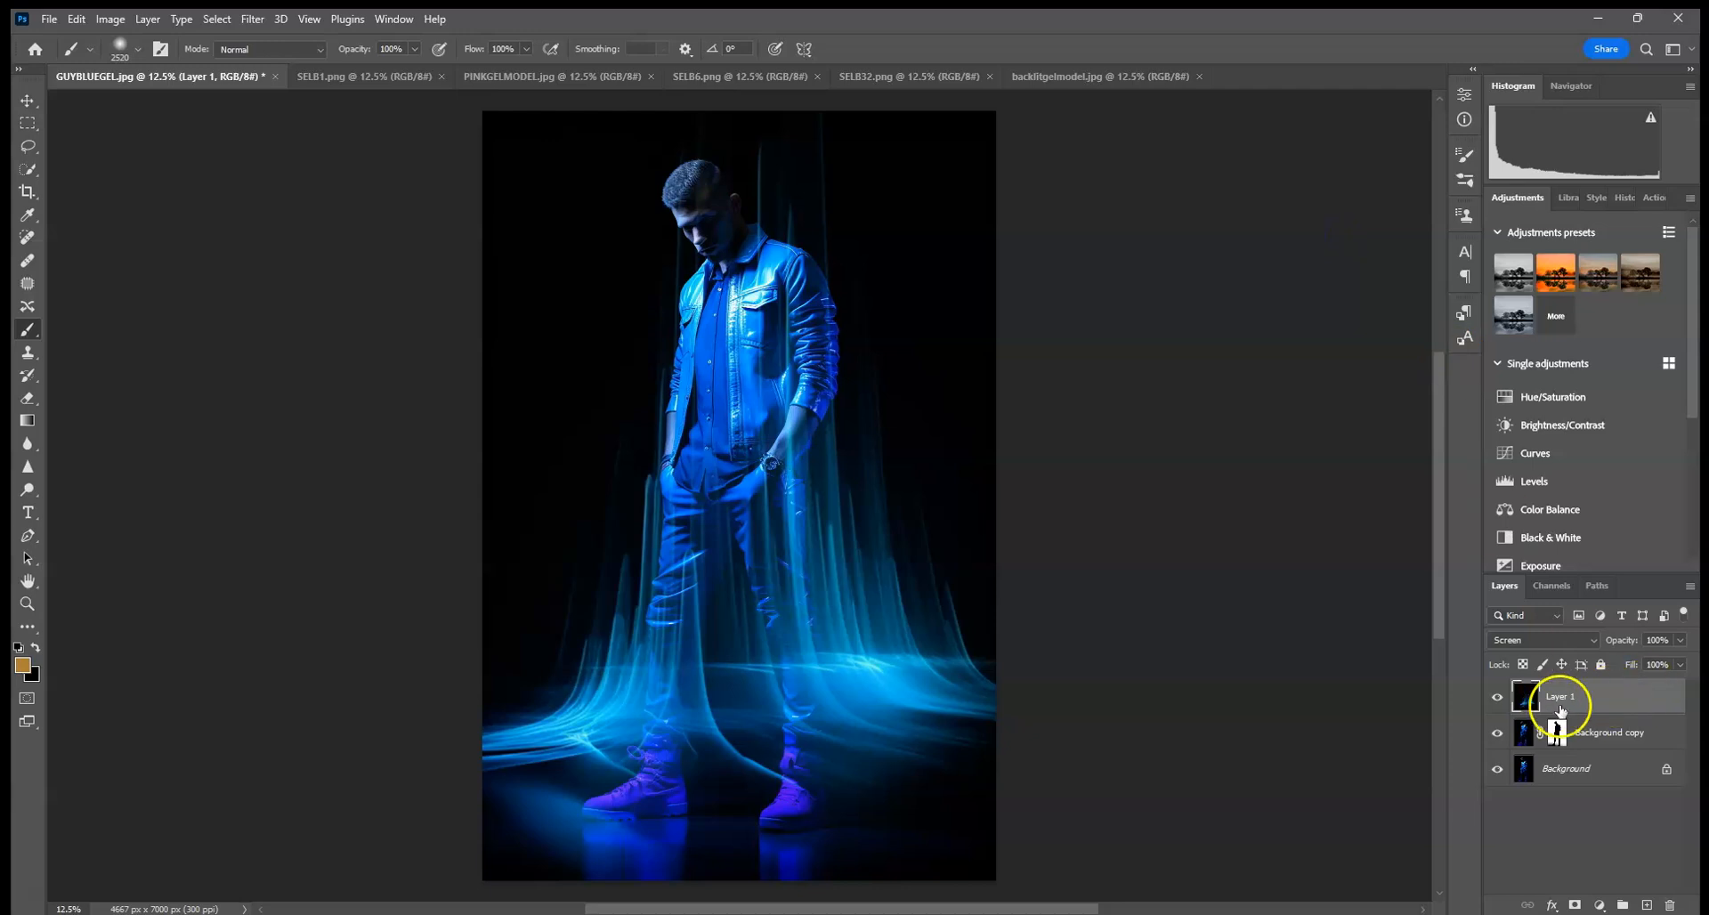
Add a Hue/Saturation adjustment clipped to Layer 1 with the hue shifted to about +10, and compare the streaks with and without it.
{"action": "left_click", "coordinate": [1552, 397]}
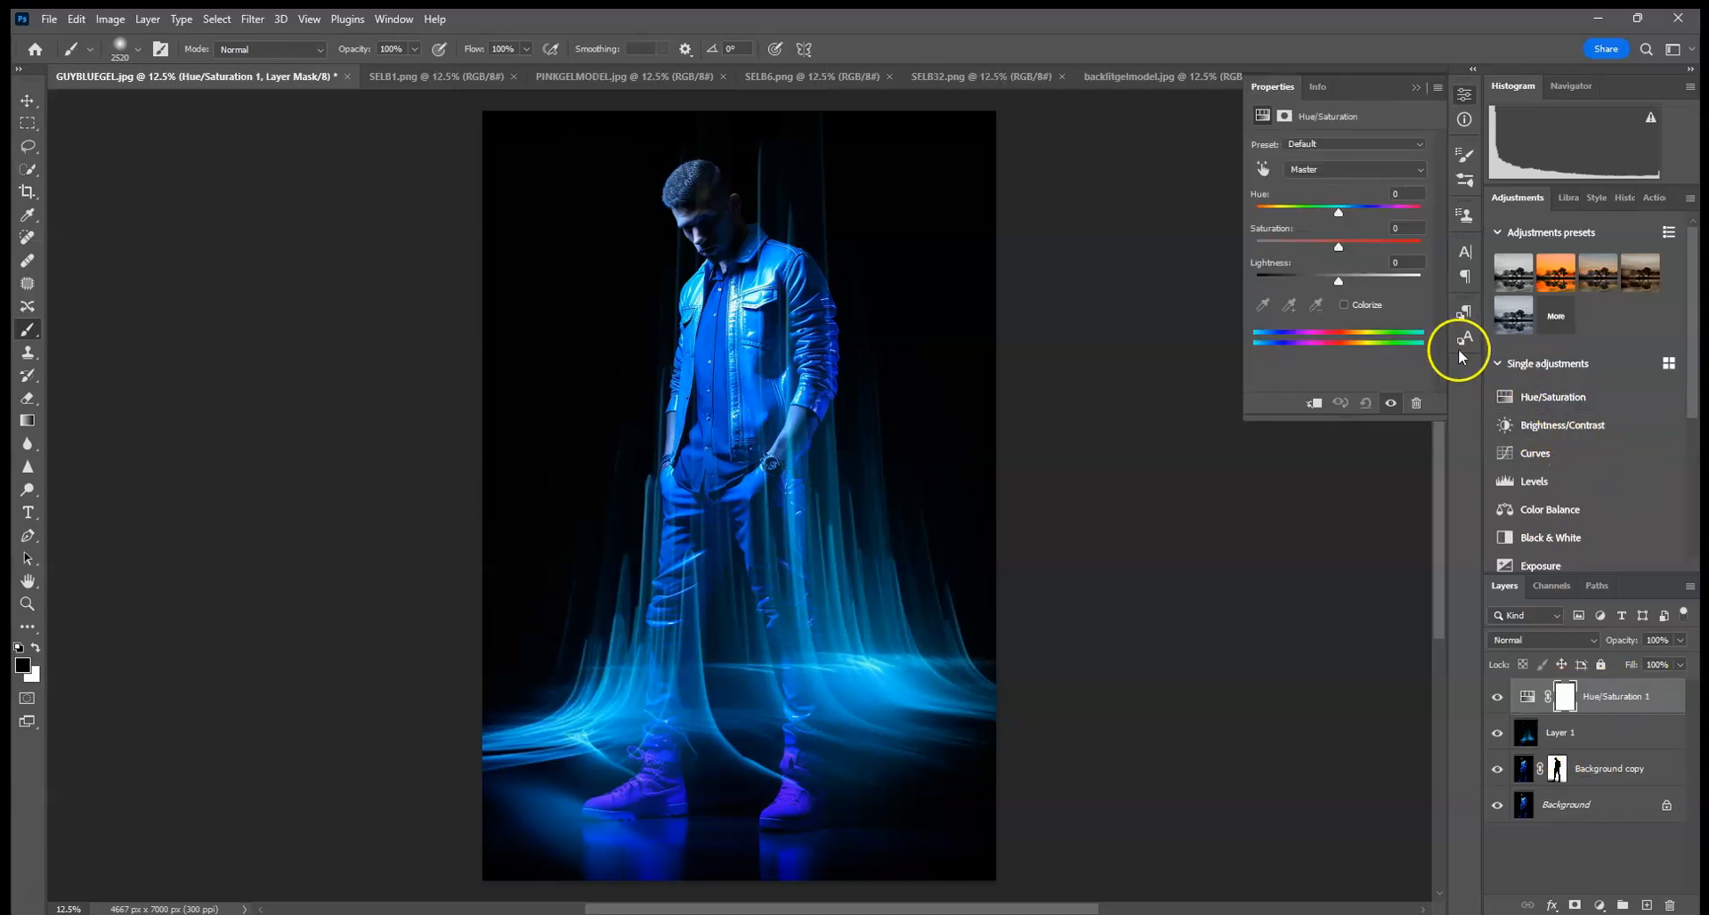
{"action": "left_click", "coordinate": [1313, 403]}
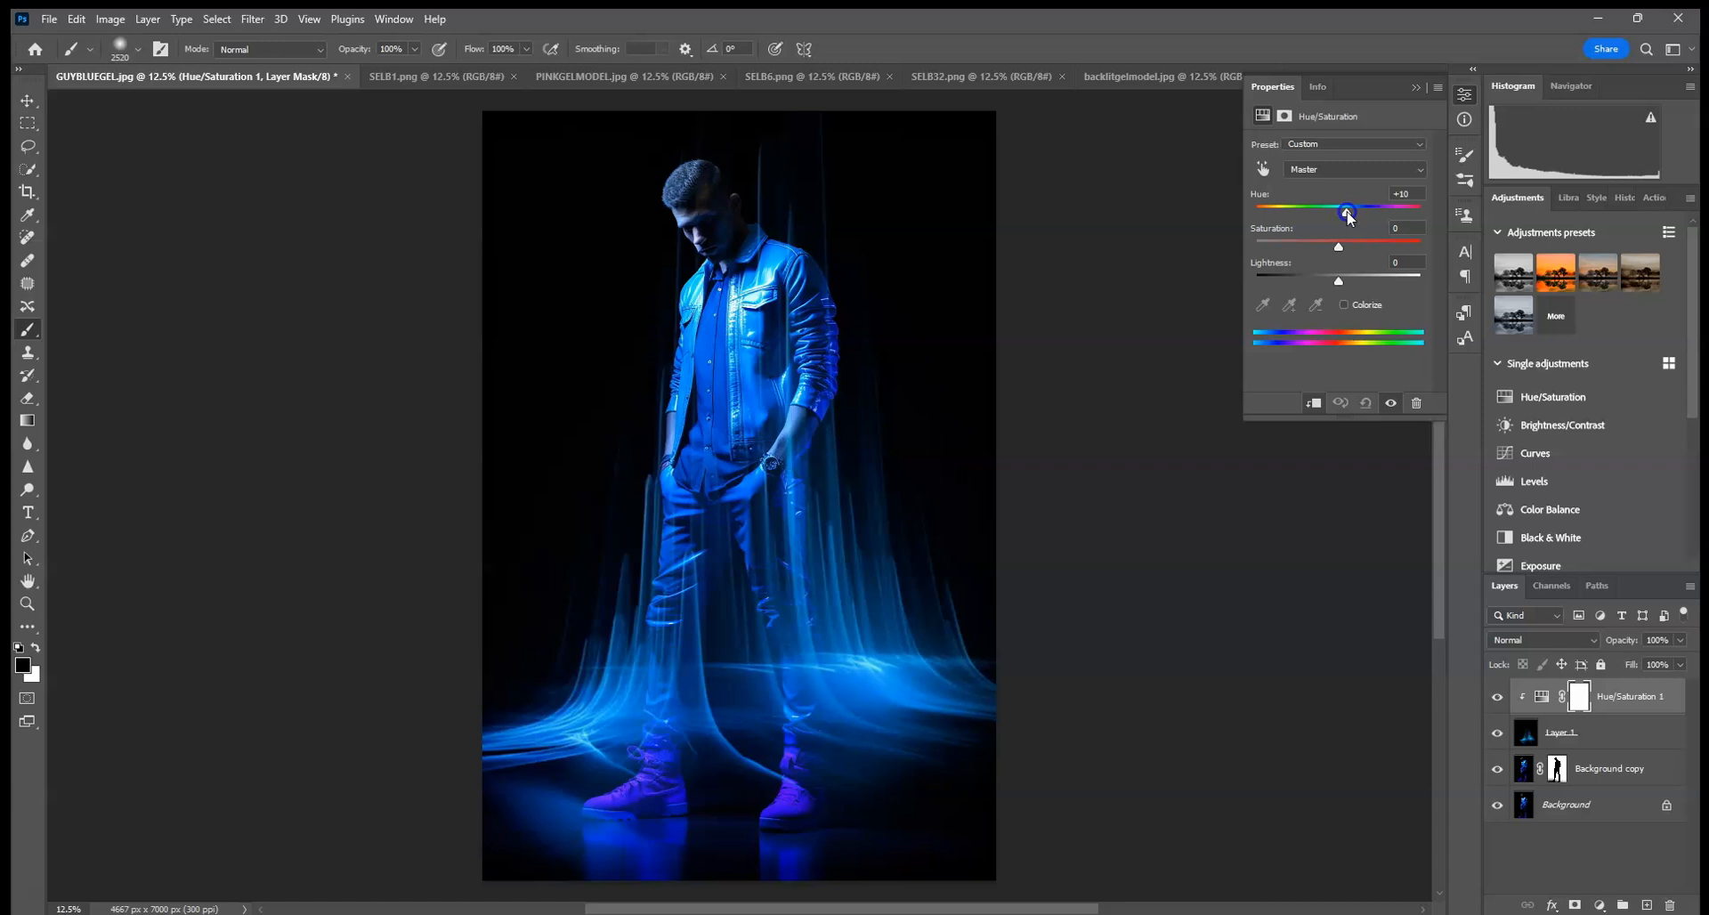
{"action": "left_click", "coordinate": [1497, 696]}
{"action": "left_click", "coordinate": [1497, 696]}
{"action": "left_click", "coordinate": [1415, 86]}
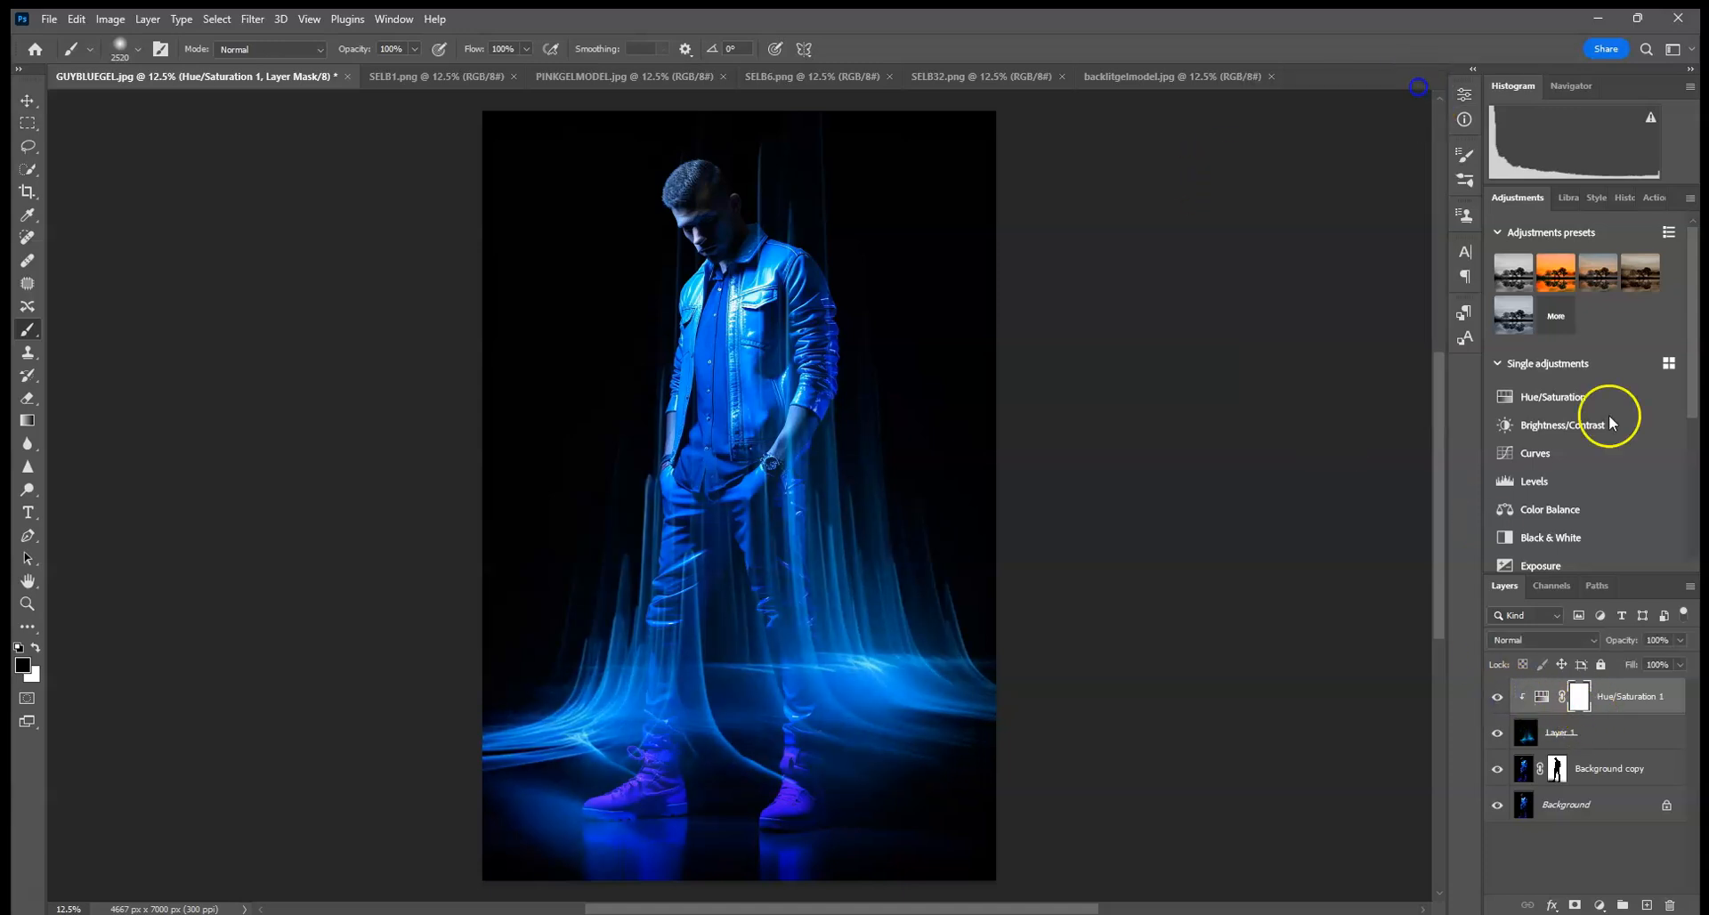
Merge the Hue/Saturation adjustment and Layer 1 into a single layer.
{"action": "left_click", "coordinate": [1630, 732]}
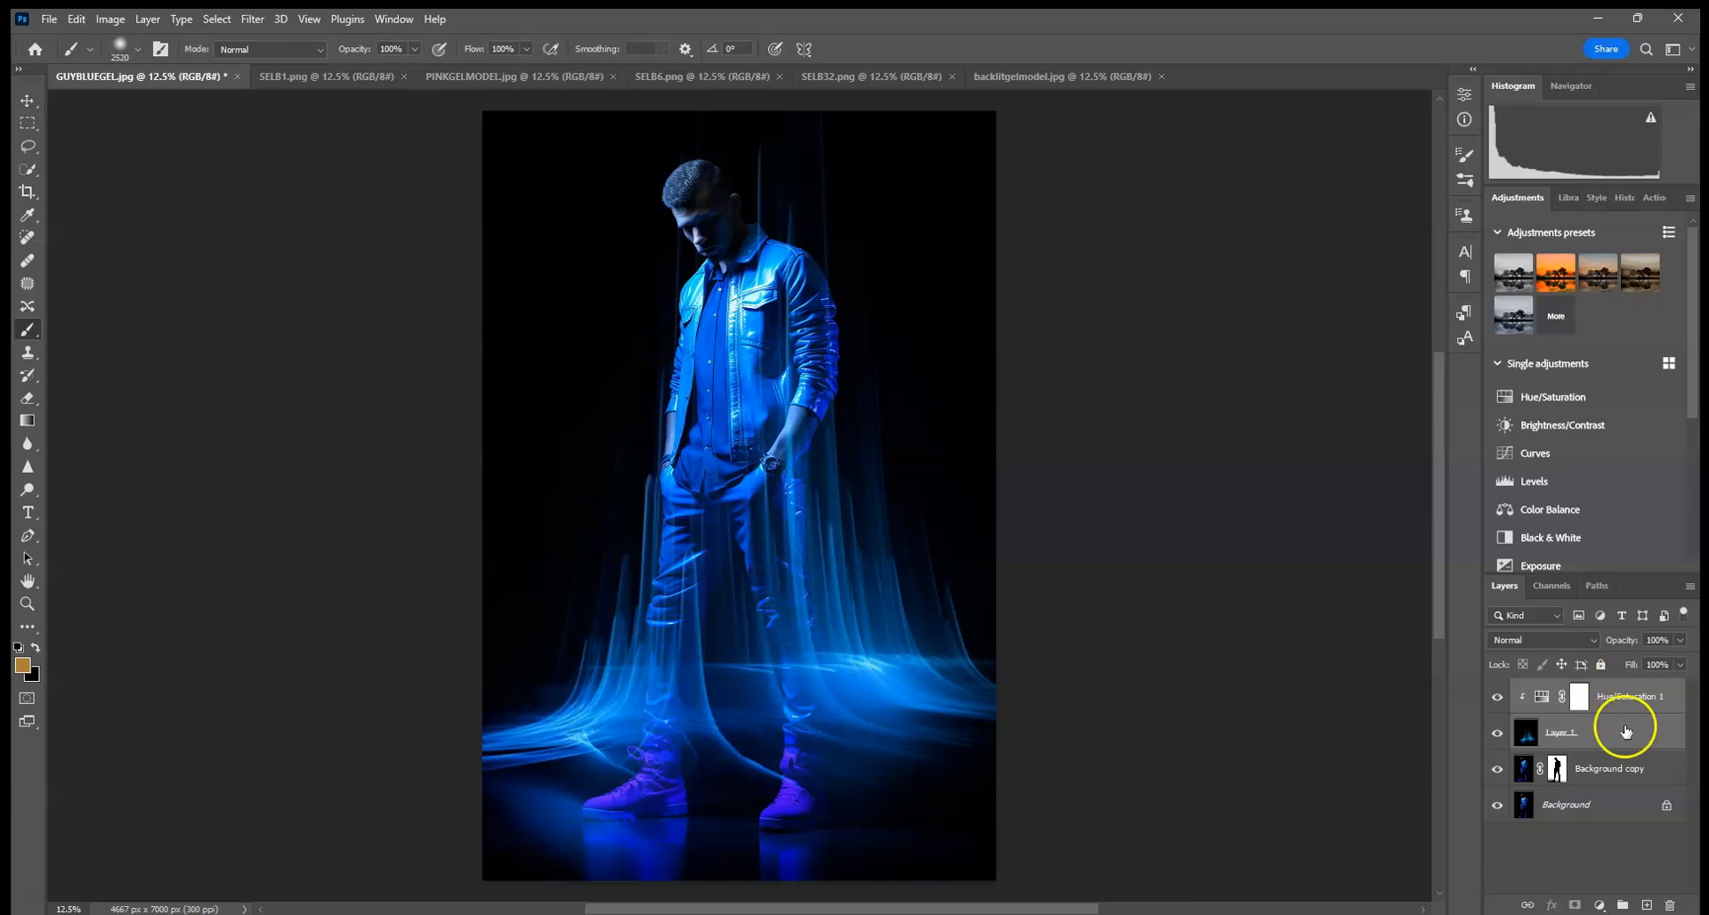
{"action": "right_click", "coordinate": [1613, 749]}
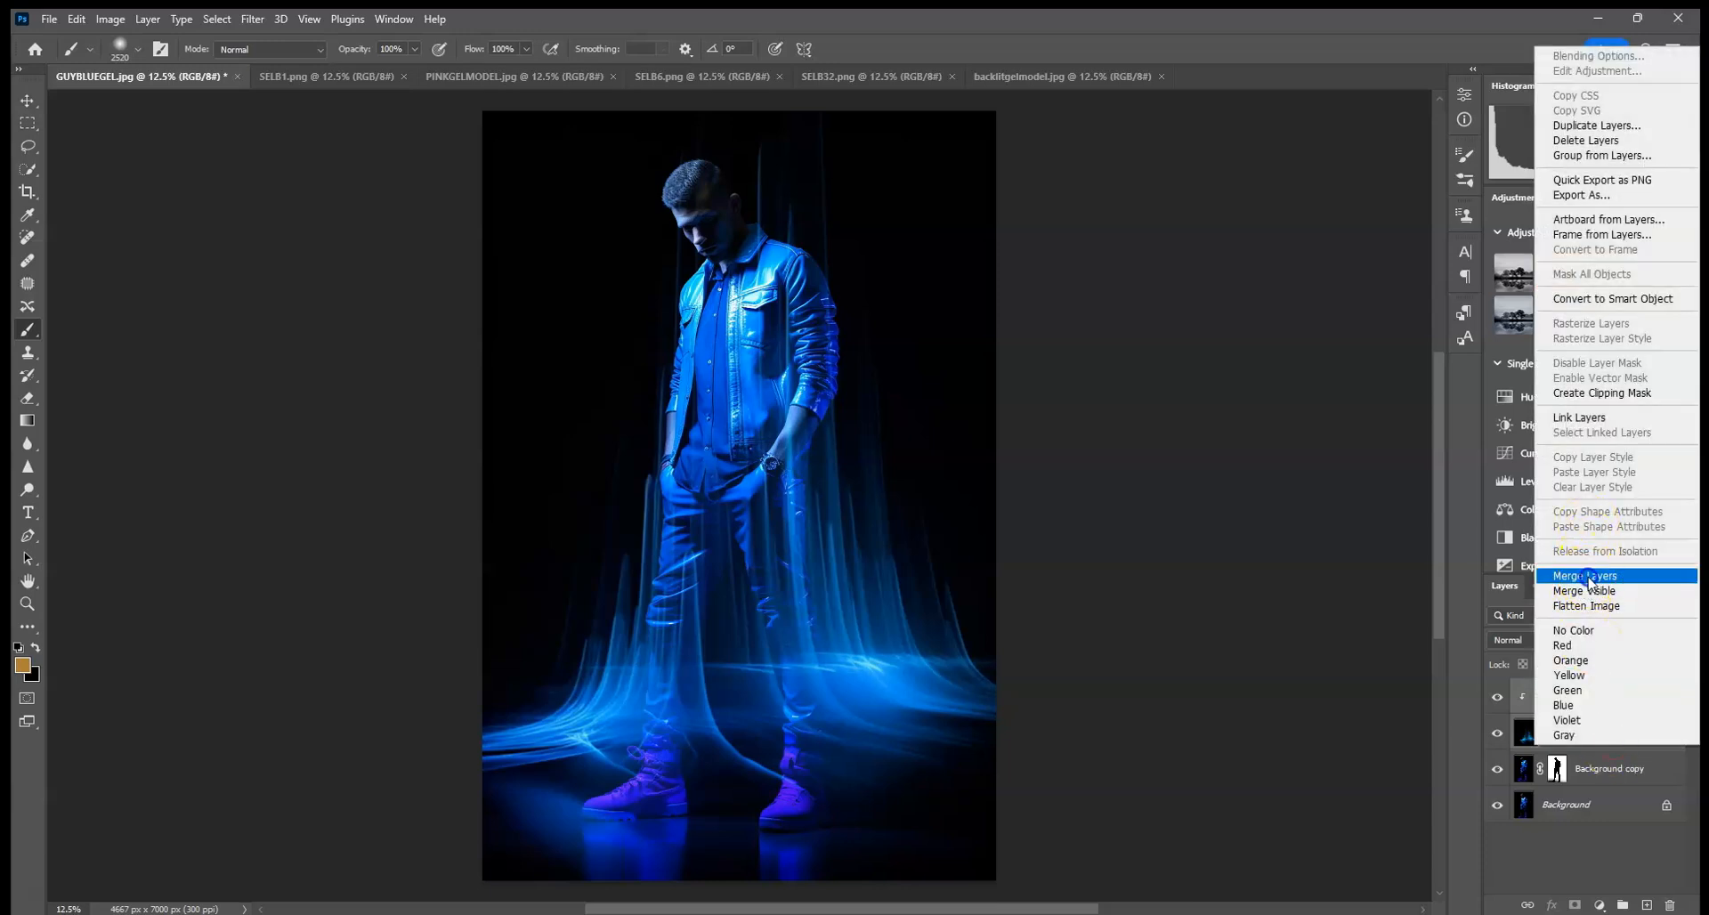
{"action": "left_click", "coordinate": [1590, 579]}
Set the merged light-streak layer's blend mode to Screen and clip it to the Background copy.
{"action": "left_click", "coordinate": [1547, 641]}
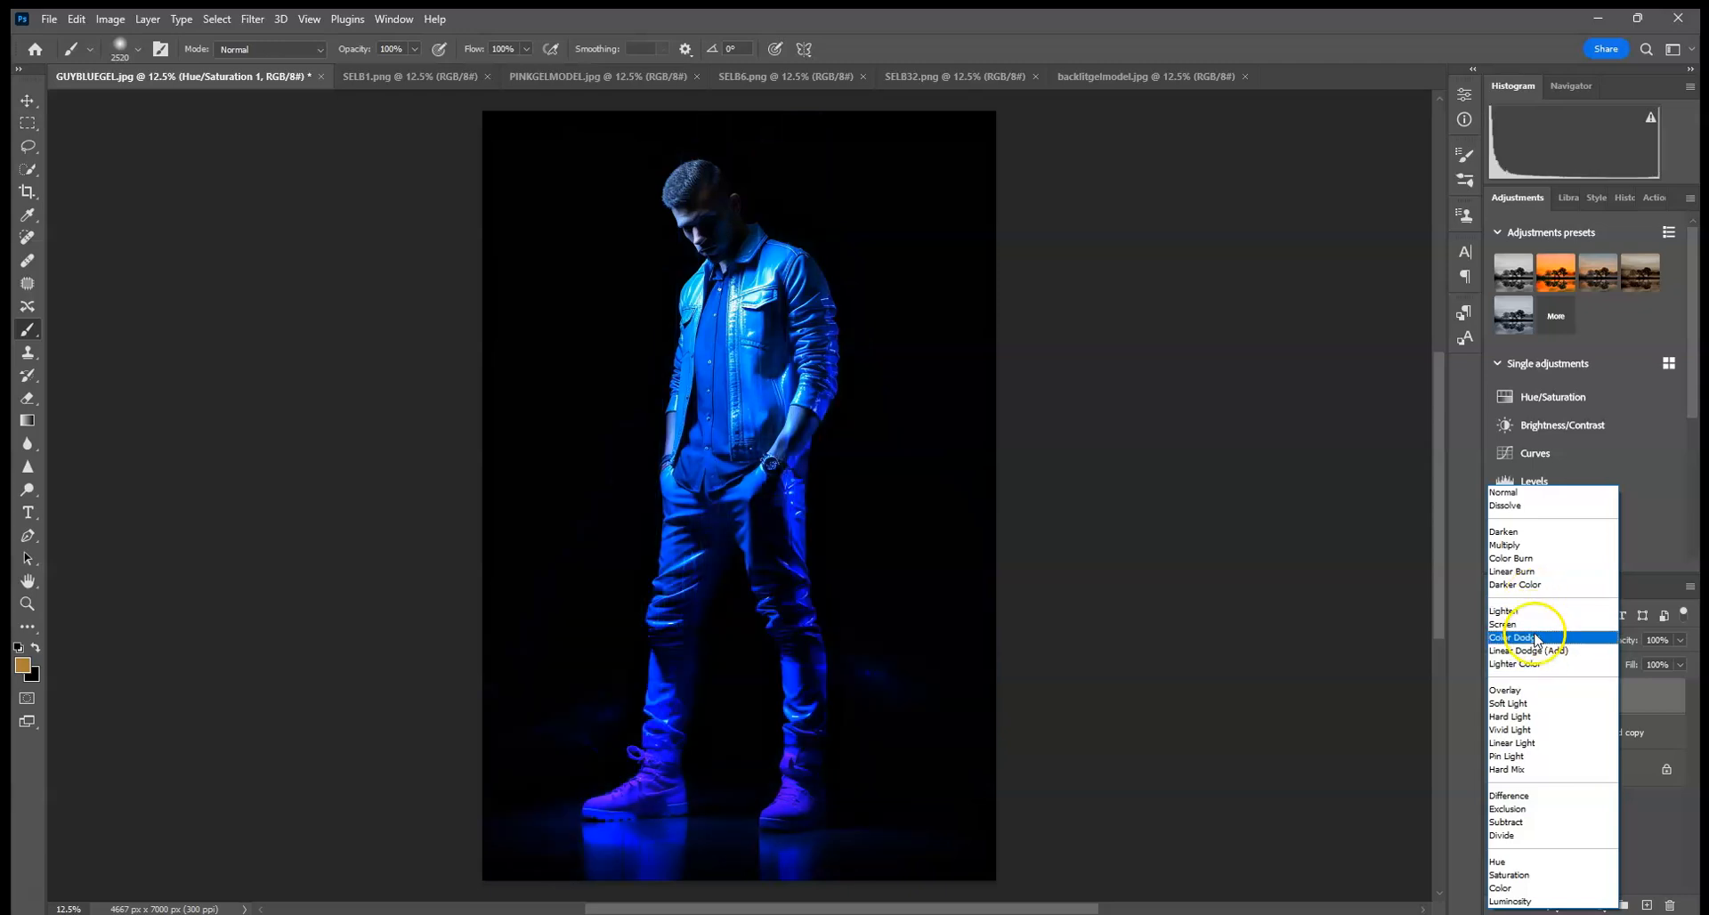
{"action": "left_click", "coordinate": [1536, 625]}
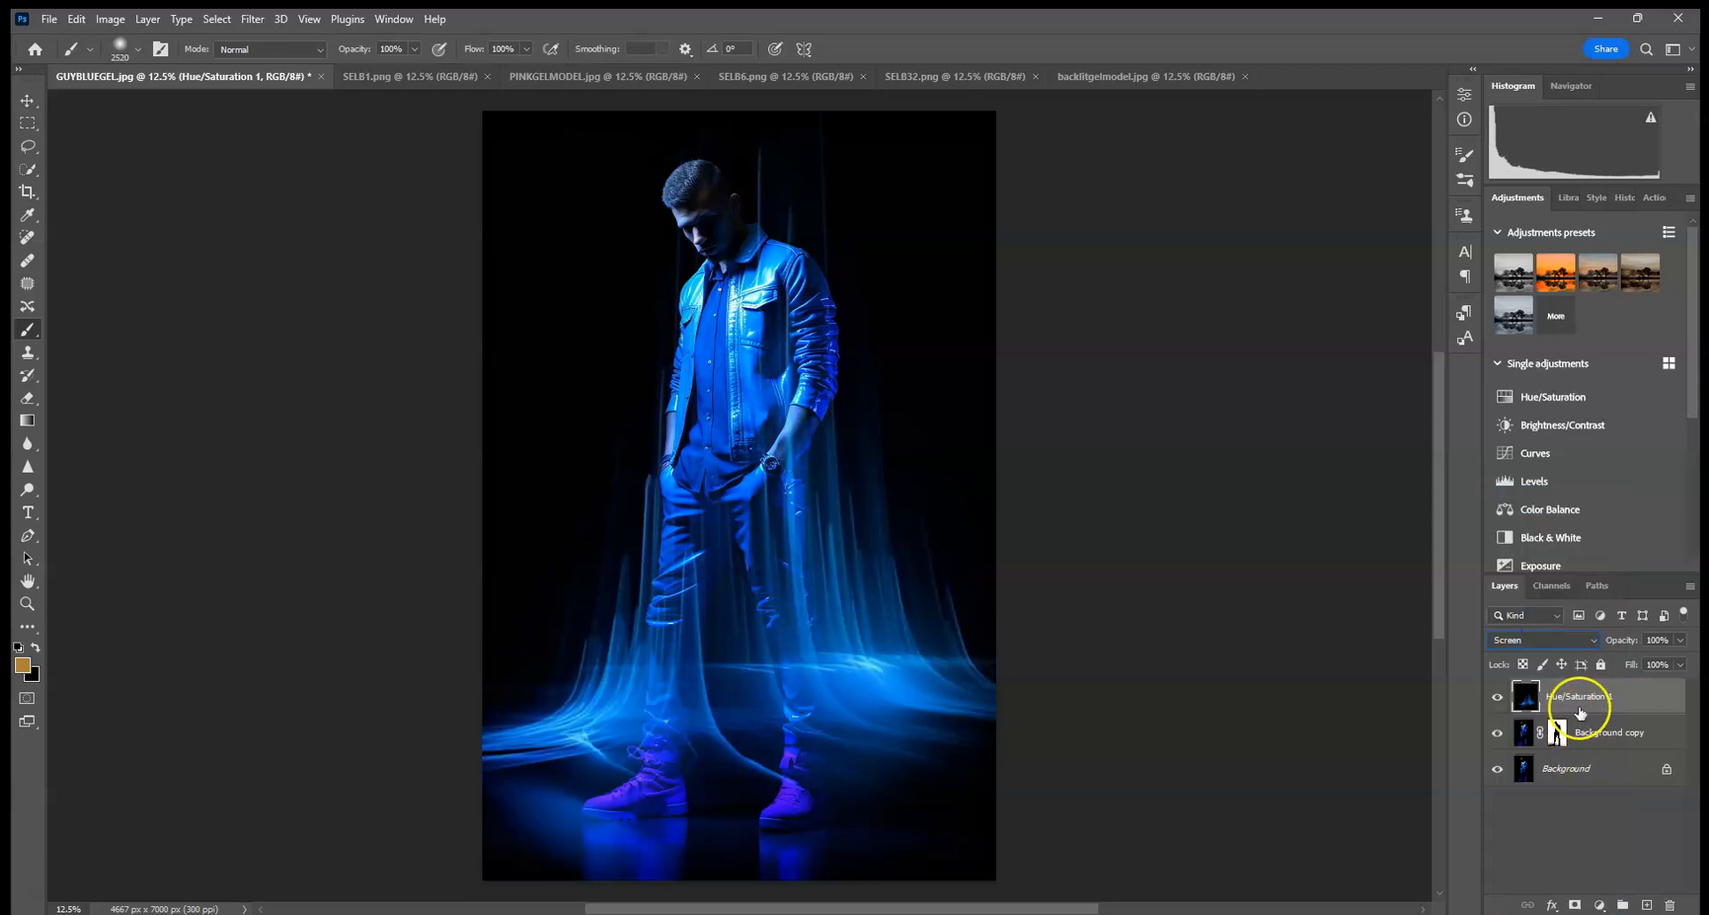
{"action": "left_click", "coordinate": [1589, 714], "text": "alt"}
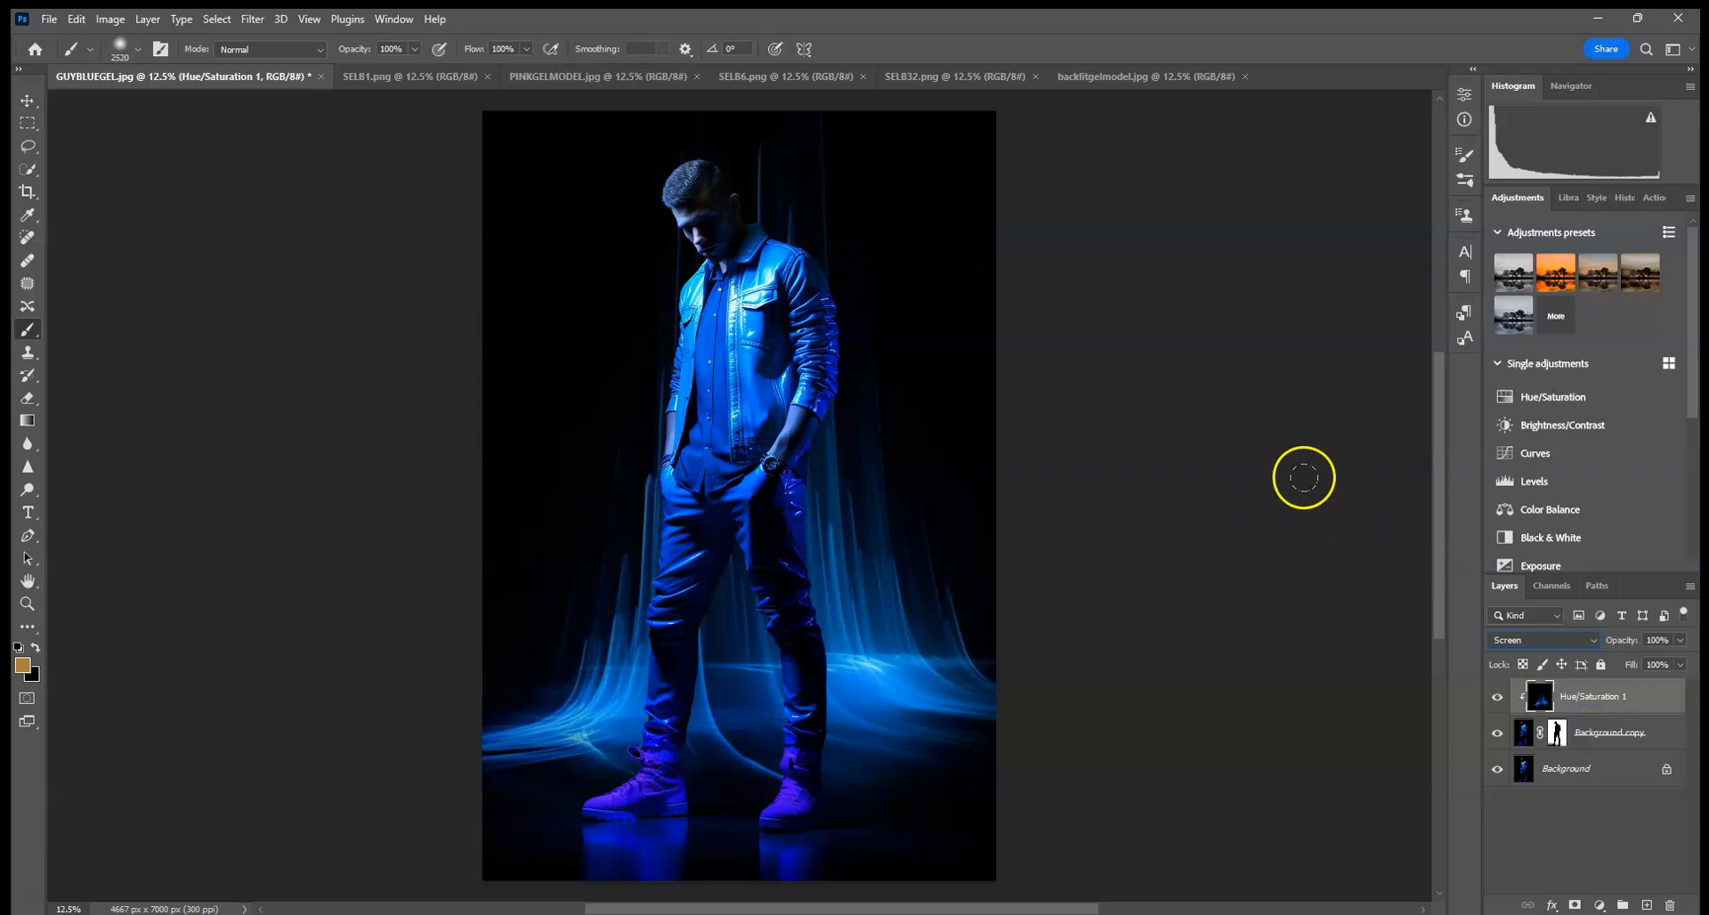
Compare the whole image with and without the merged light-streak layer.
{"action": "key", "text": "ctrl+minus"}
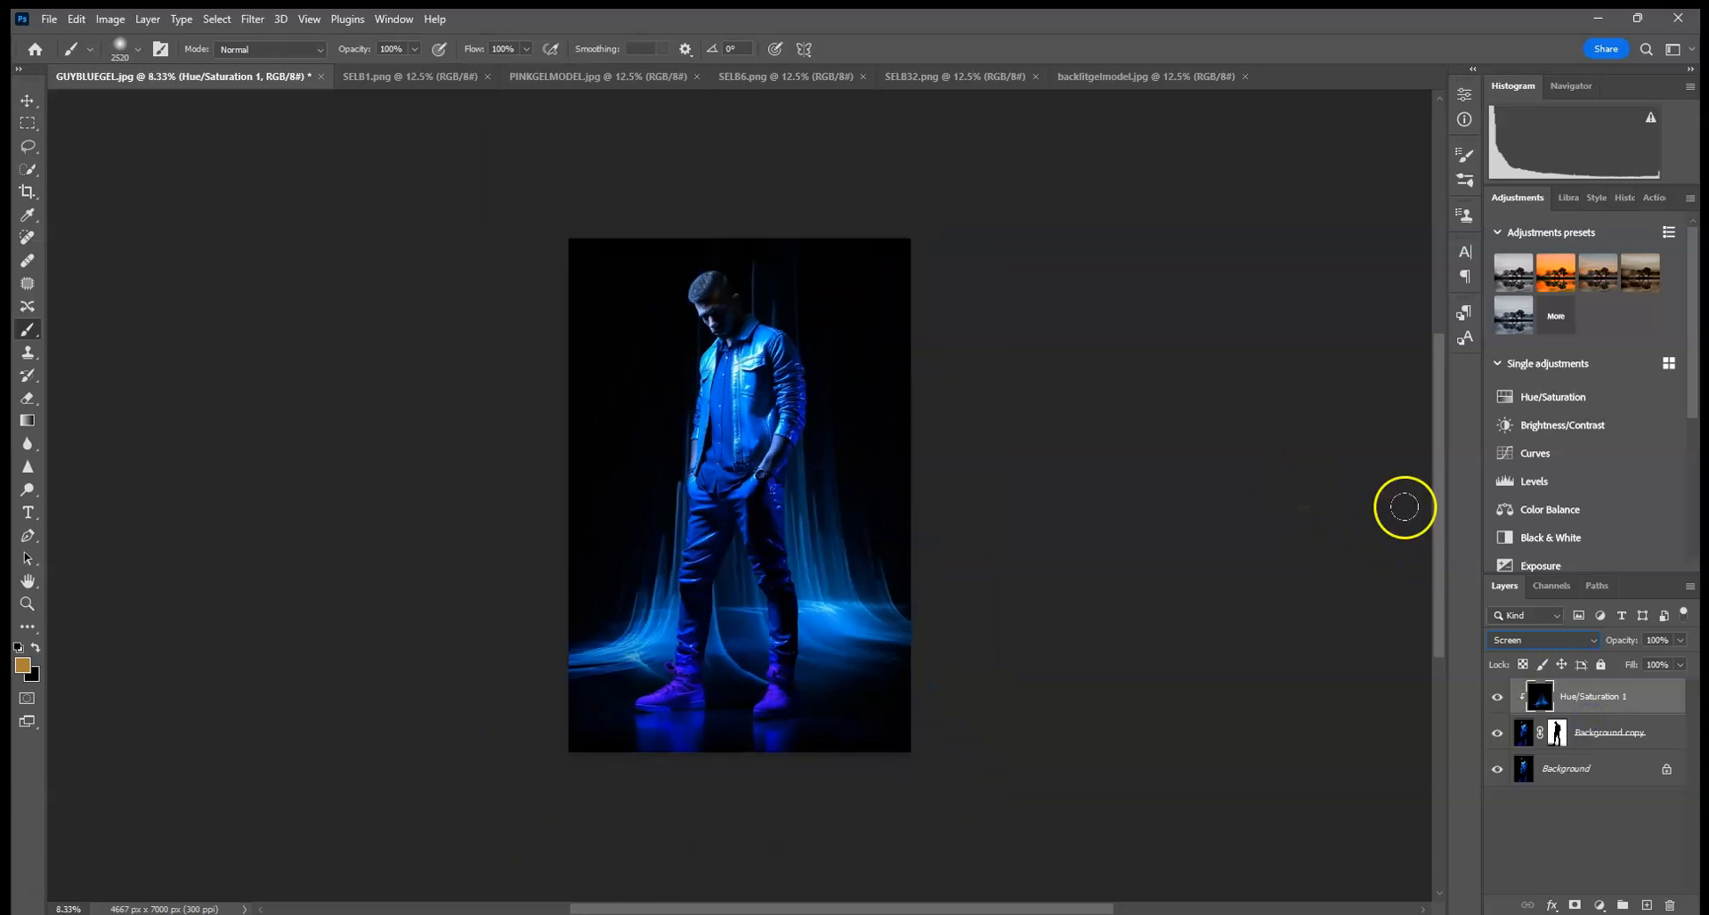
{"action": "left_click", "coordinate": [1497, 698]}
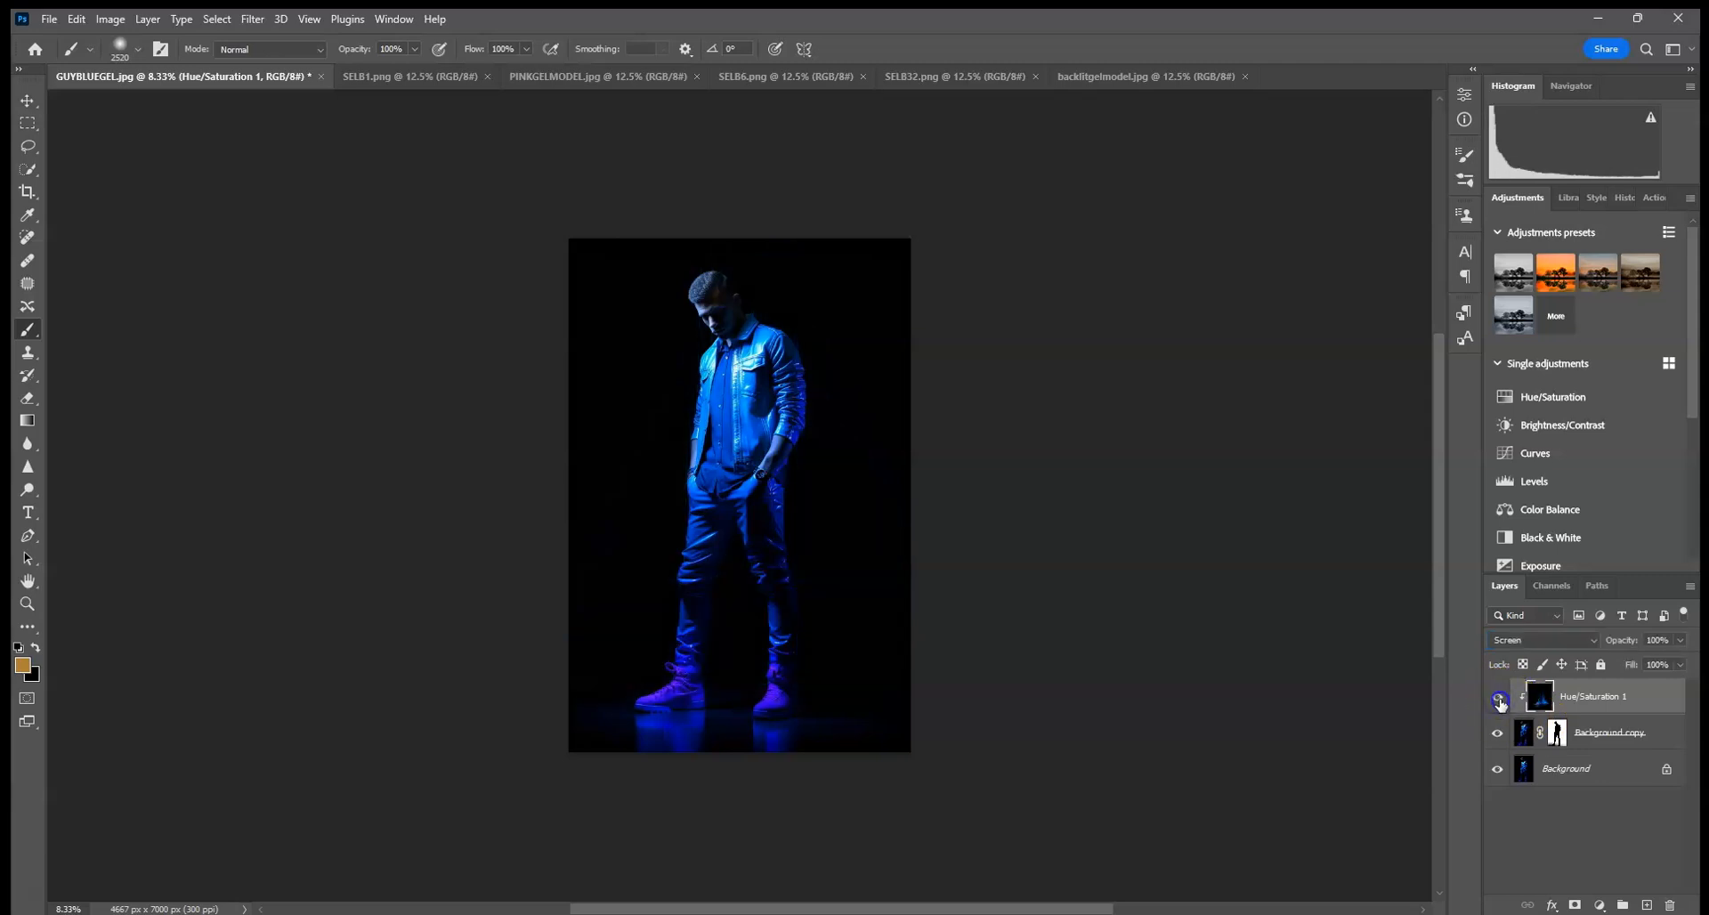
{"action": "left_click", "coordinate": [1498, 699]}
{"action": "left_click_drag", "start_coordinate": [1680, 647], "coordinate": [1682, 666]}
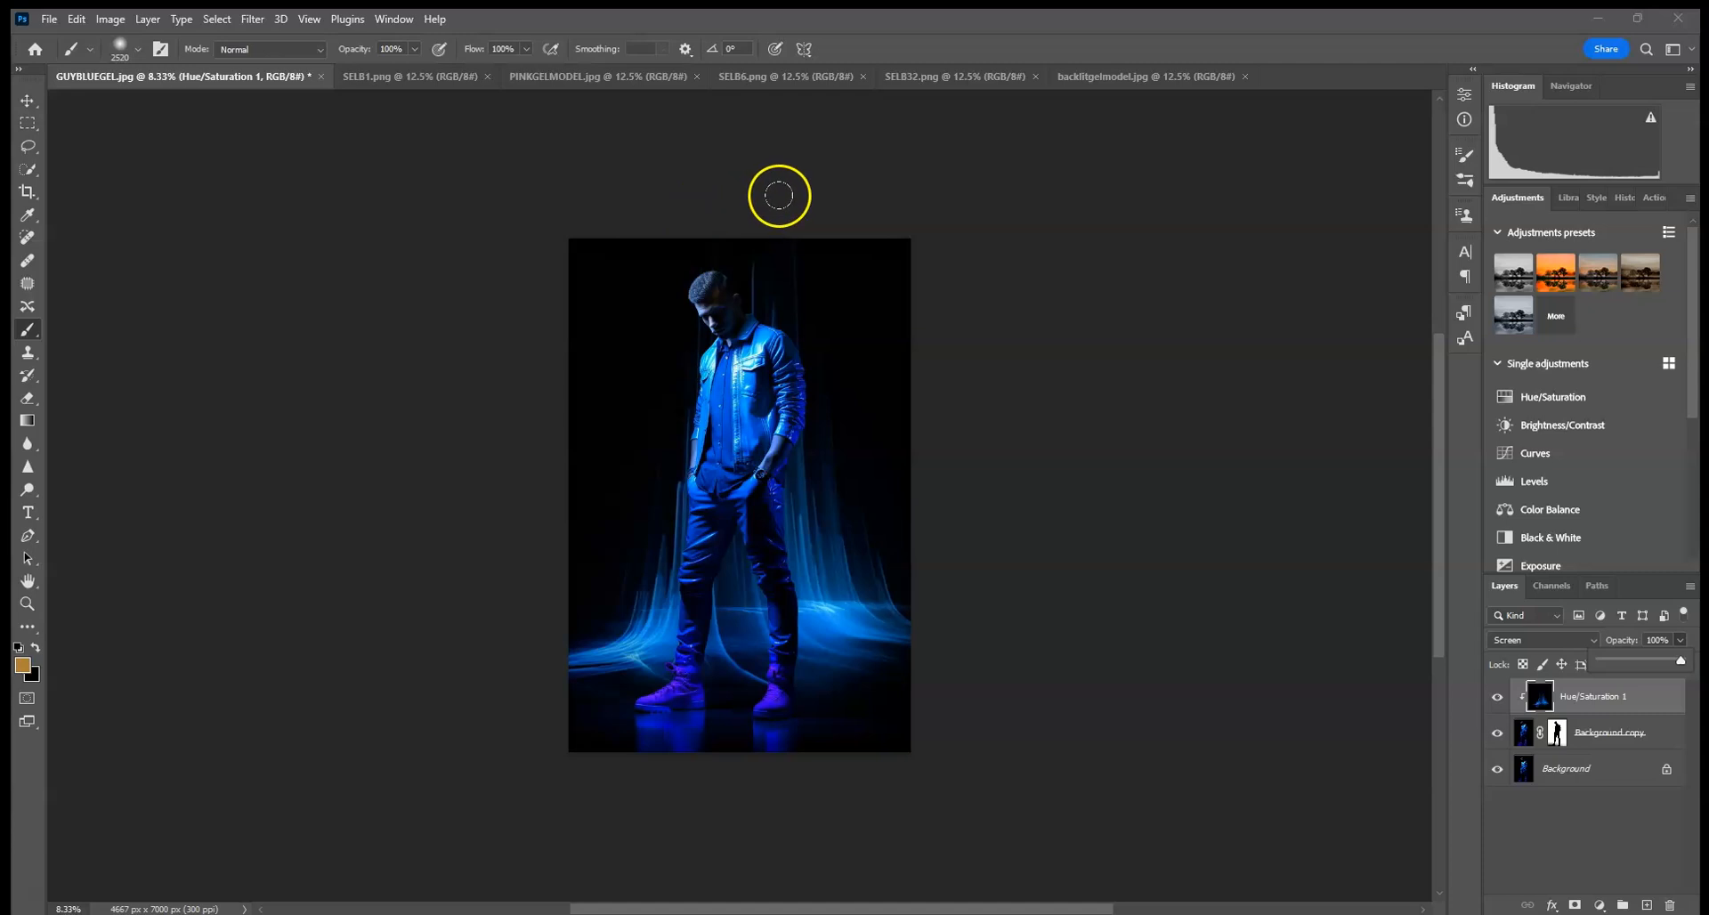
Select and copy the entire light-streak image in SELB6.png.
{"action": "left_click", "coordinate": [412, 76]}
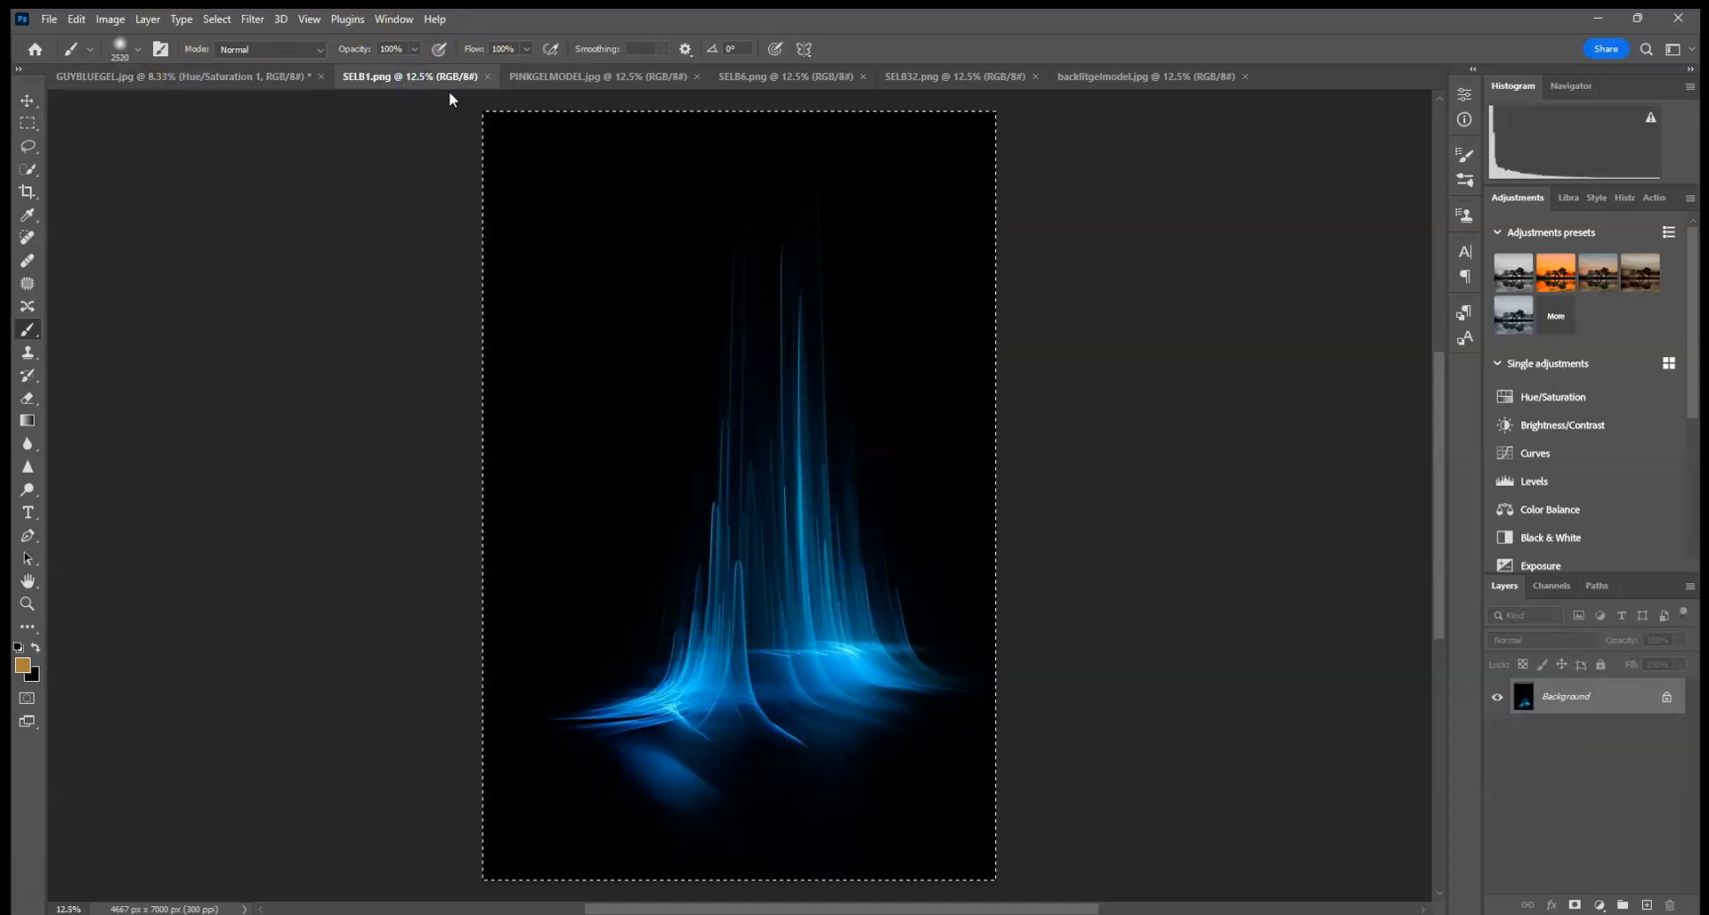
{"action": "left_click", "coordinate": [606, 80]}
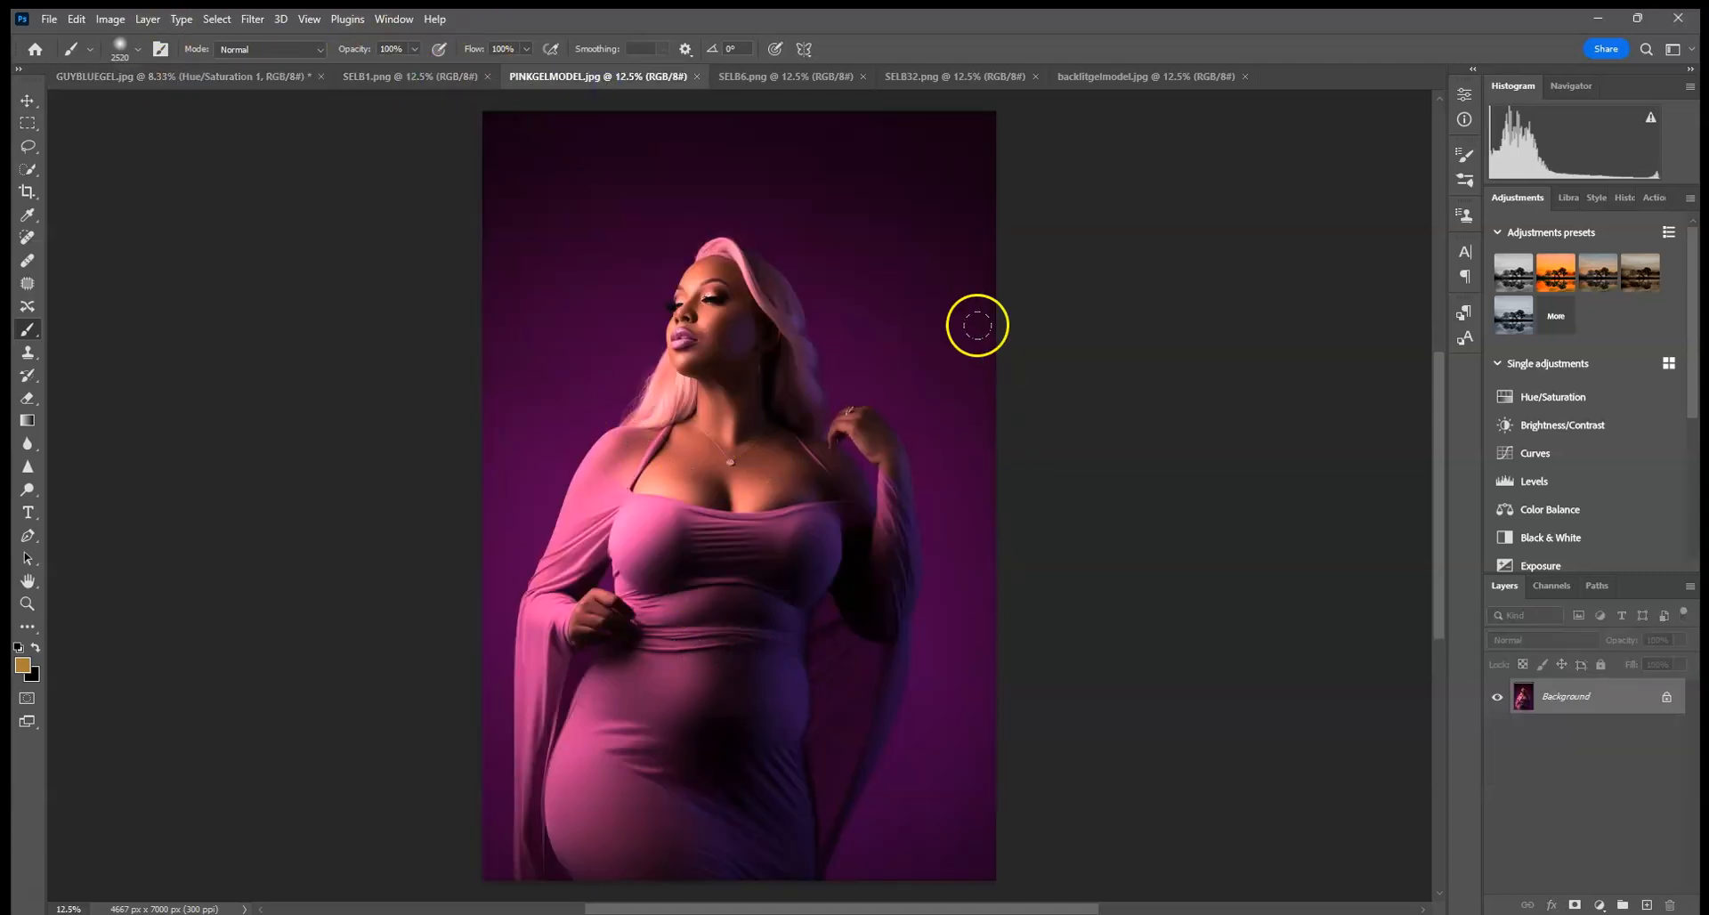
{"action": "left_click", "coordinate": [765, 78]}
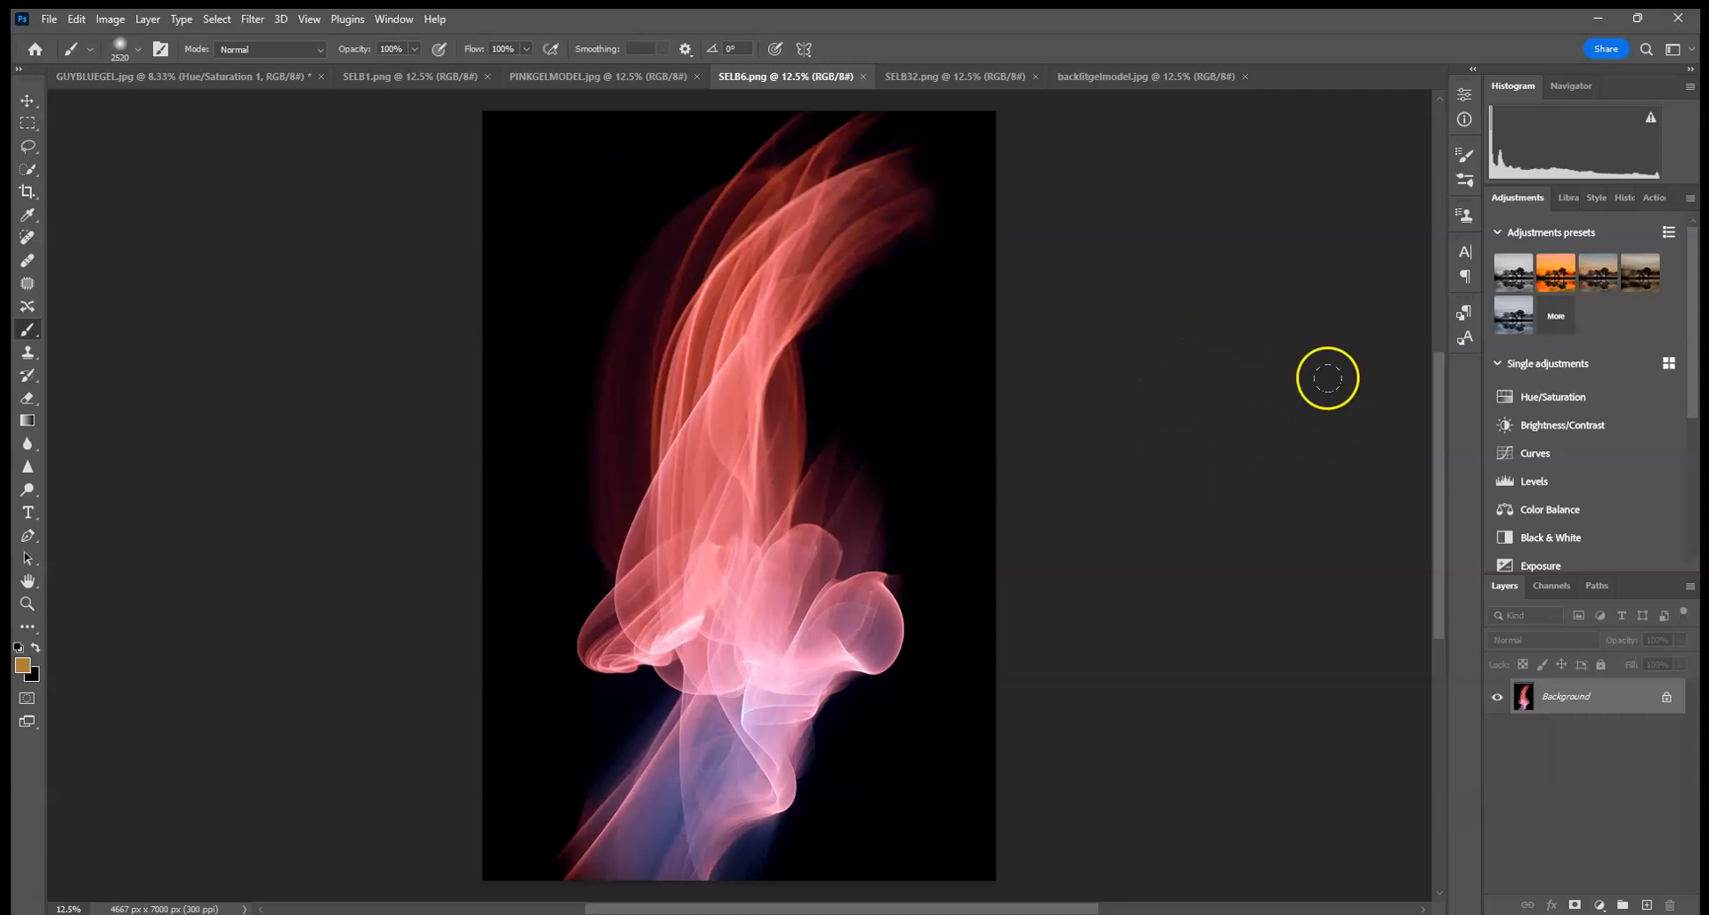
{"action": "left_click", "coordinate": [217, 19]}
{"action": "left_click", "coordinate": [222, 39]}
{"action": "left_click", "coordinate": [77, 19]}
{"action": "left_click", "coordinate": [89, 142]}
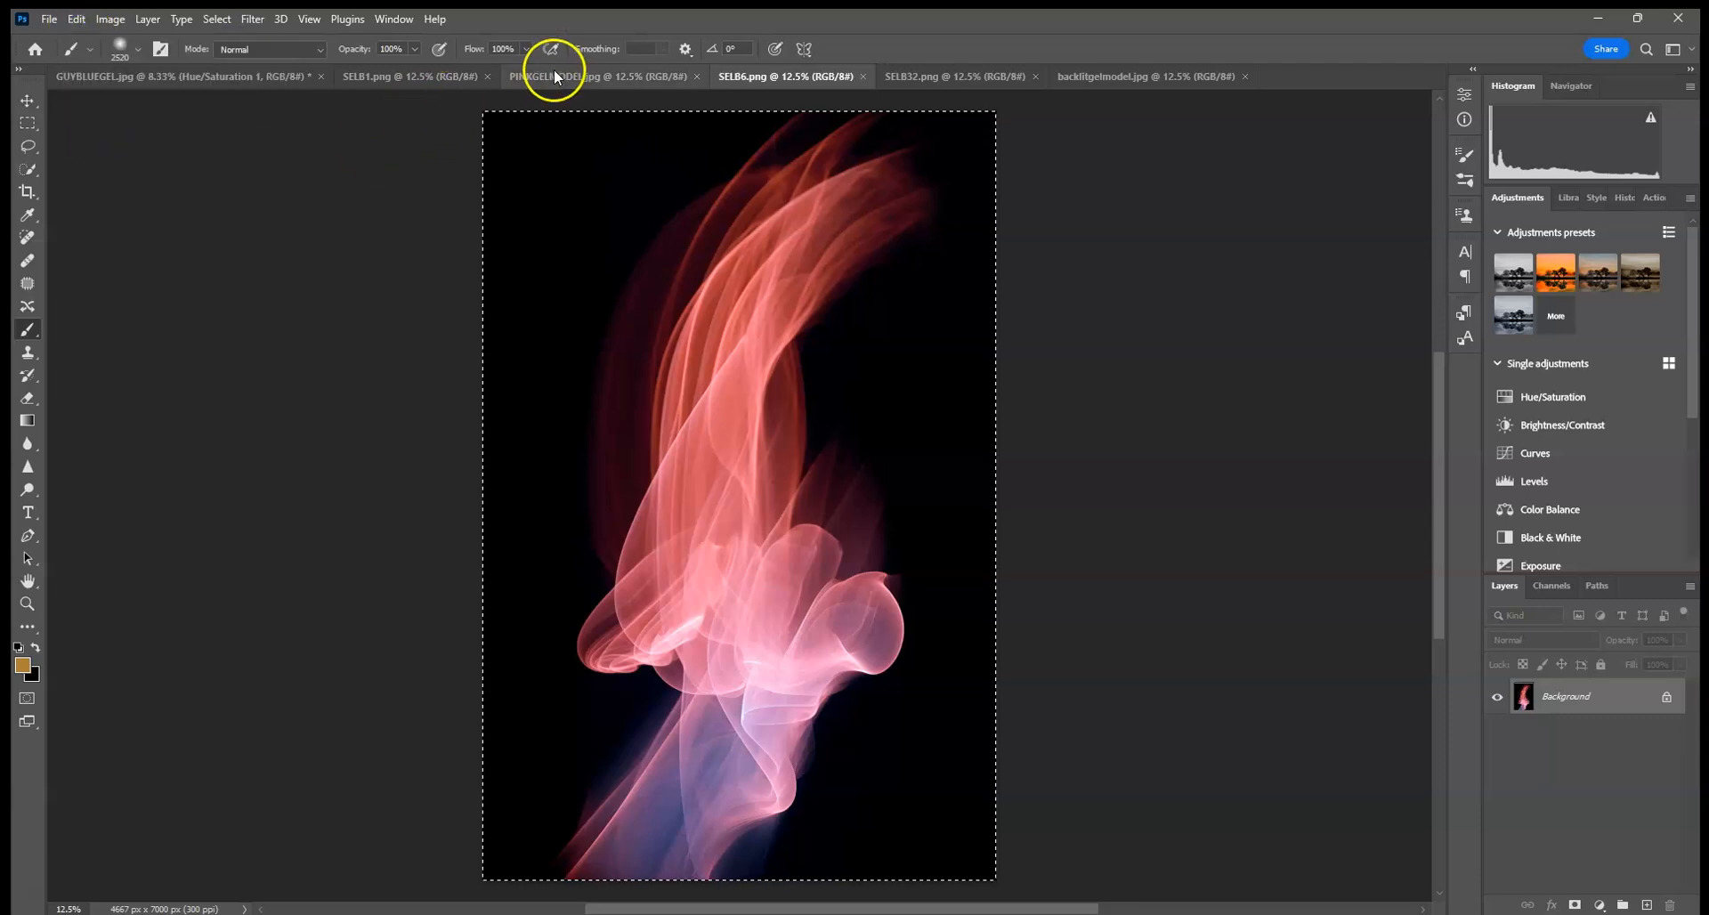
Paste the copied light streaks as a new layer in PINKGELMODEL.jpg and activate the Move tool.
{"action": "left_click", "coordinate": [553, 77]}
{"action": "left_click", "coordinate": [76, 19]}
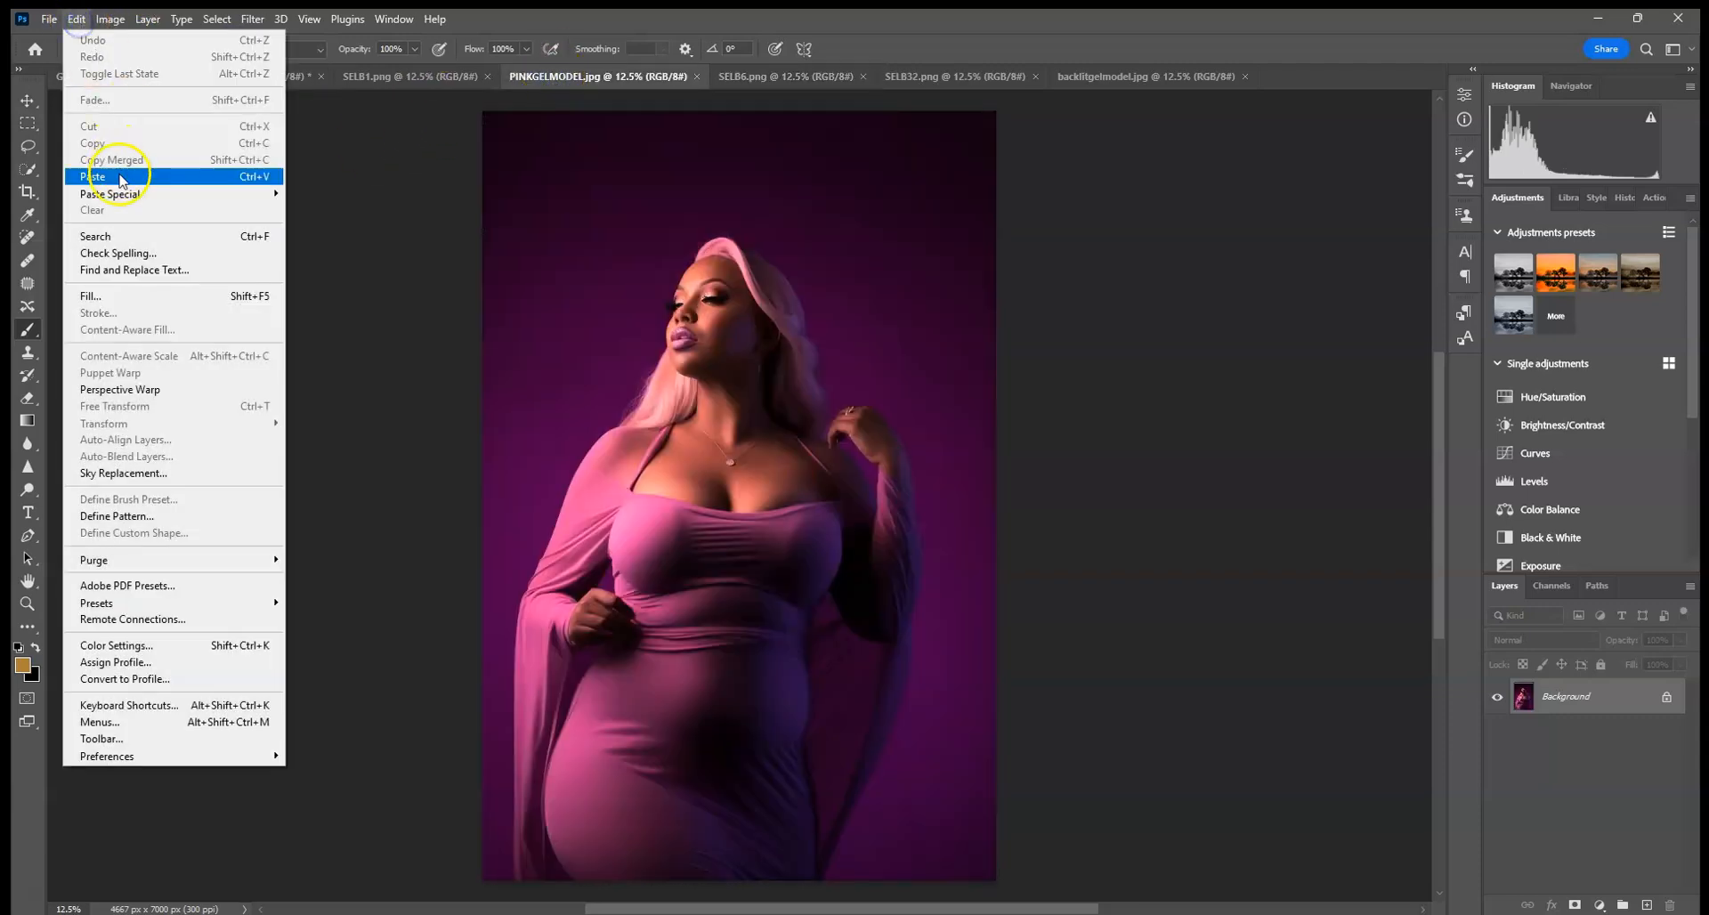
{"action": "left_click", "coordinate": [93, 176]}
{"action": "left_click", "coordinate": [28, 101]}
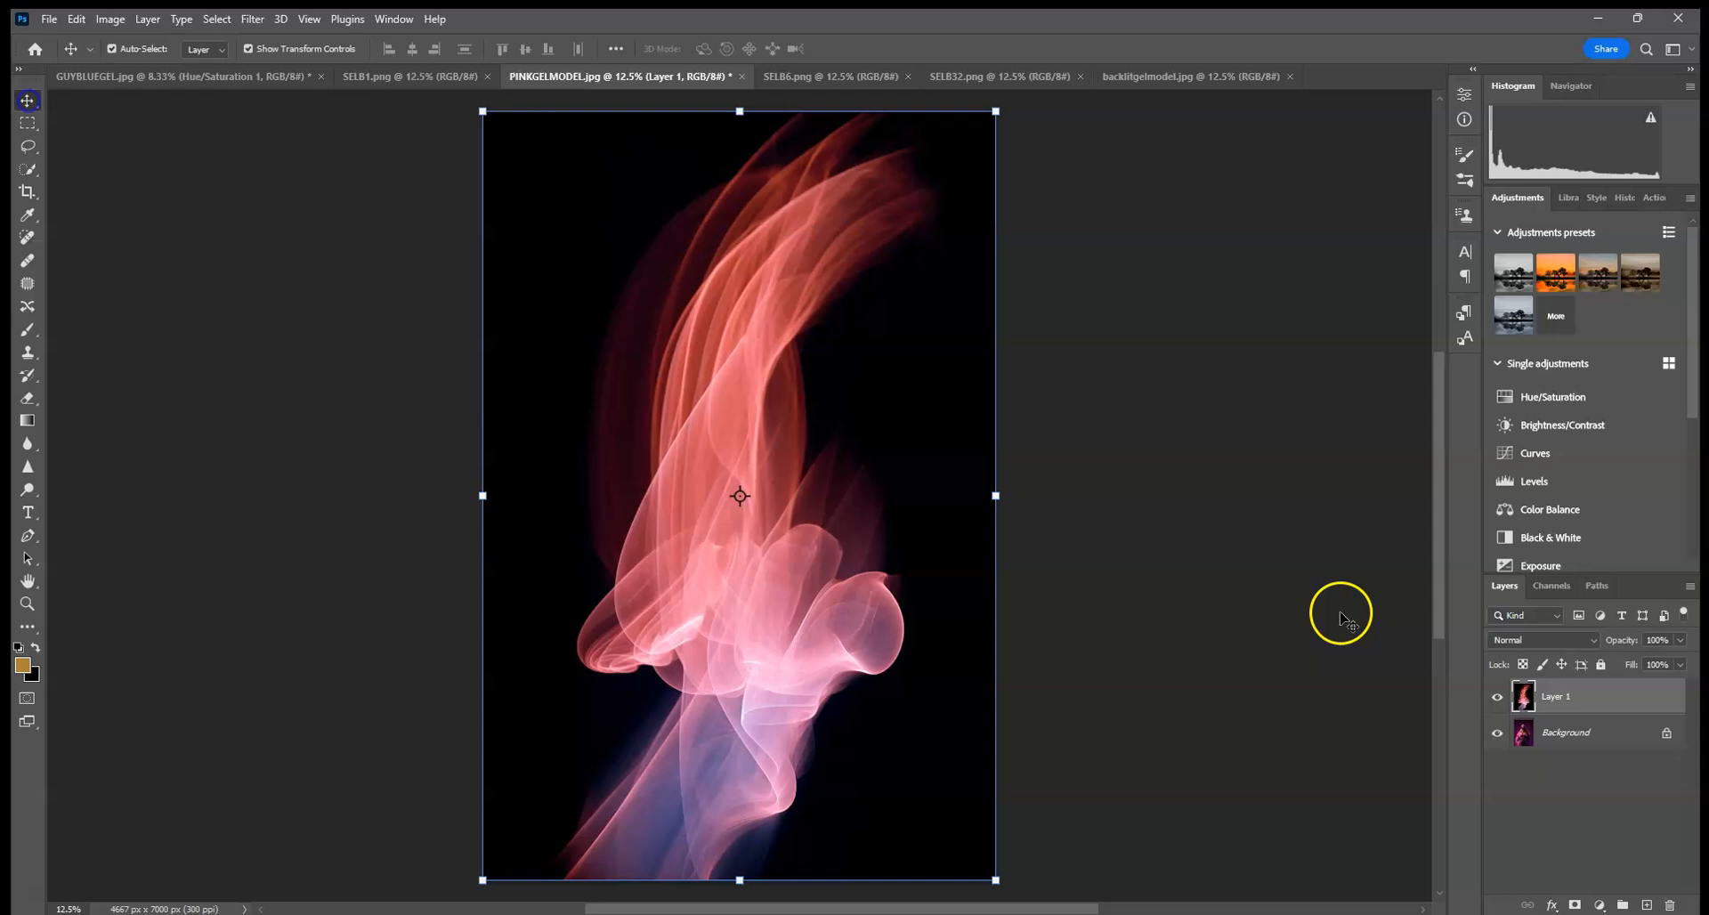
With Layer 1 hidden, mask the woman out of a duplicate of the Background layer using a subject selection and an inverted layer mask.
{"action": "left_click", "coordinate": [1497, 697]}
{"action": "left_click", "coordinate": [1590, 737]}
{"action": "left_click", "coordinate": [27, 169]}
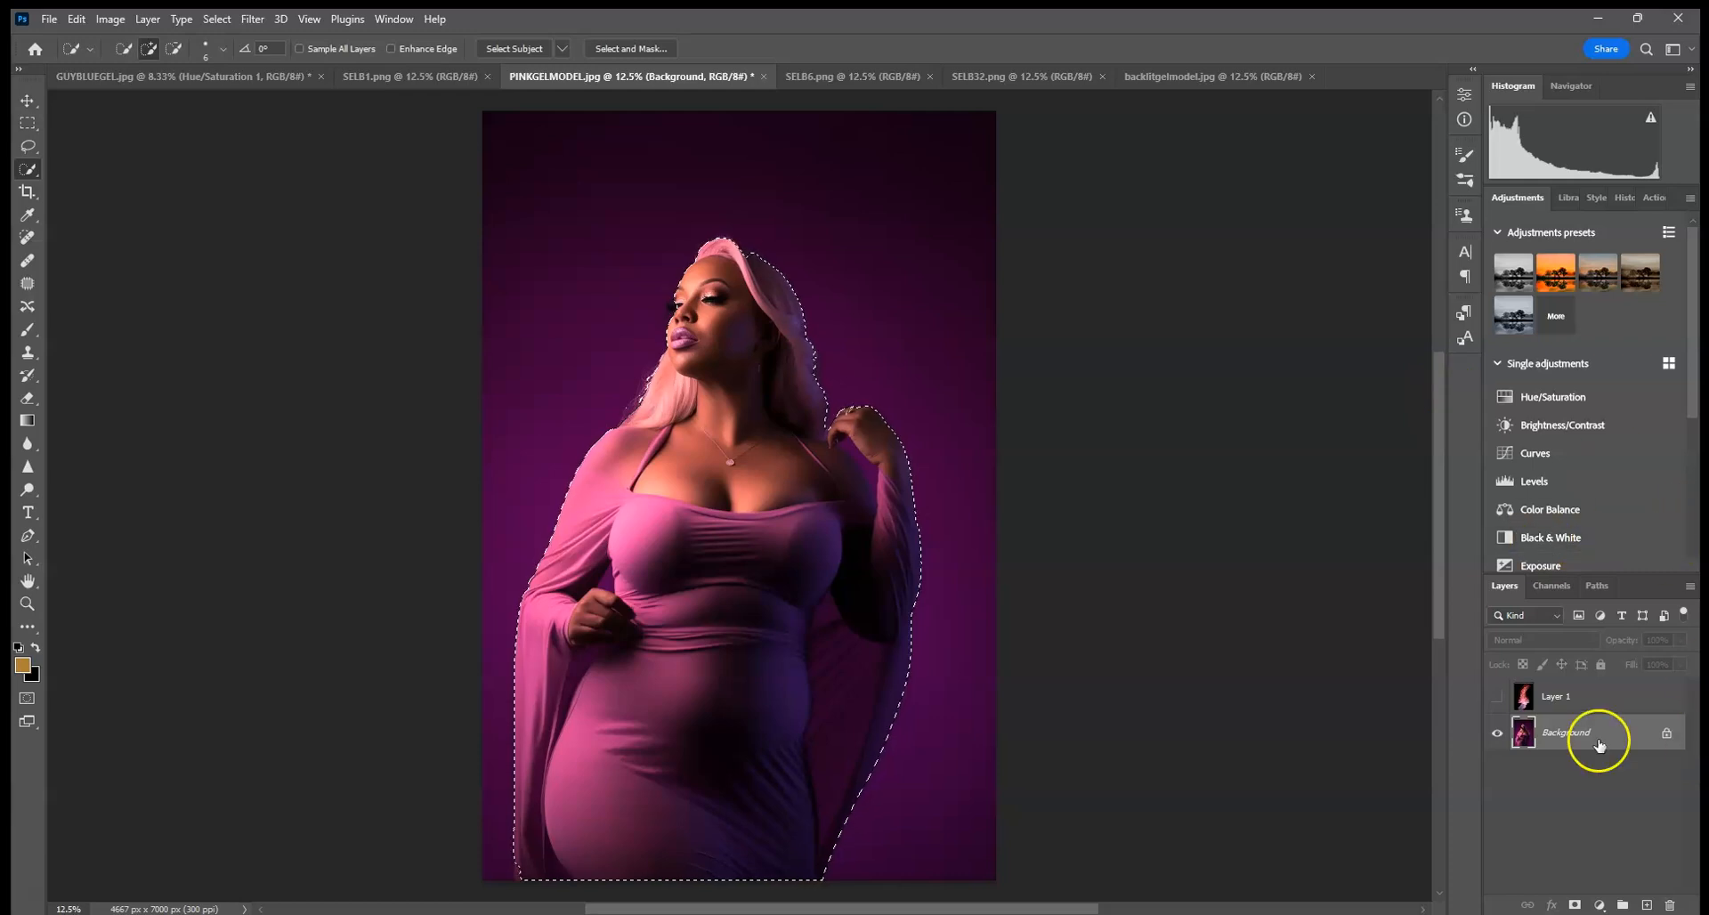
{"action": "left_click_drag", "start_coordinate": [1598, 743], "coordinate": [1646, 904]}
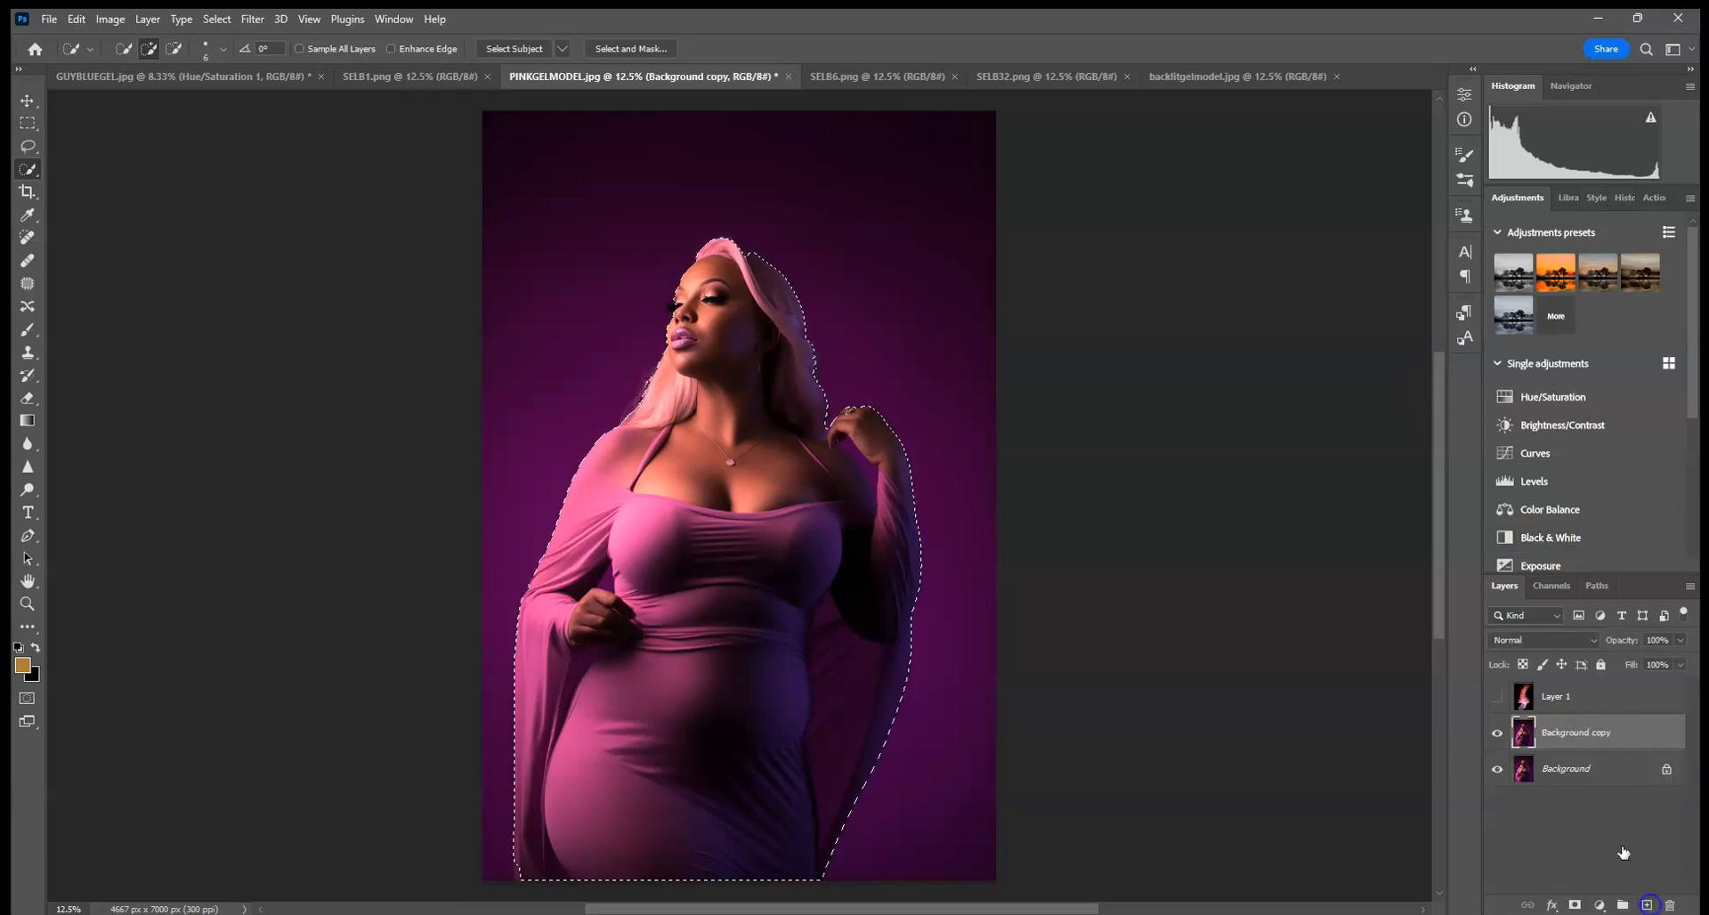
{"action": "left_click", "coordinate": [1574, 904]}
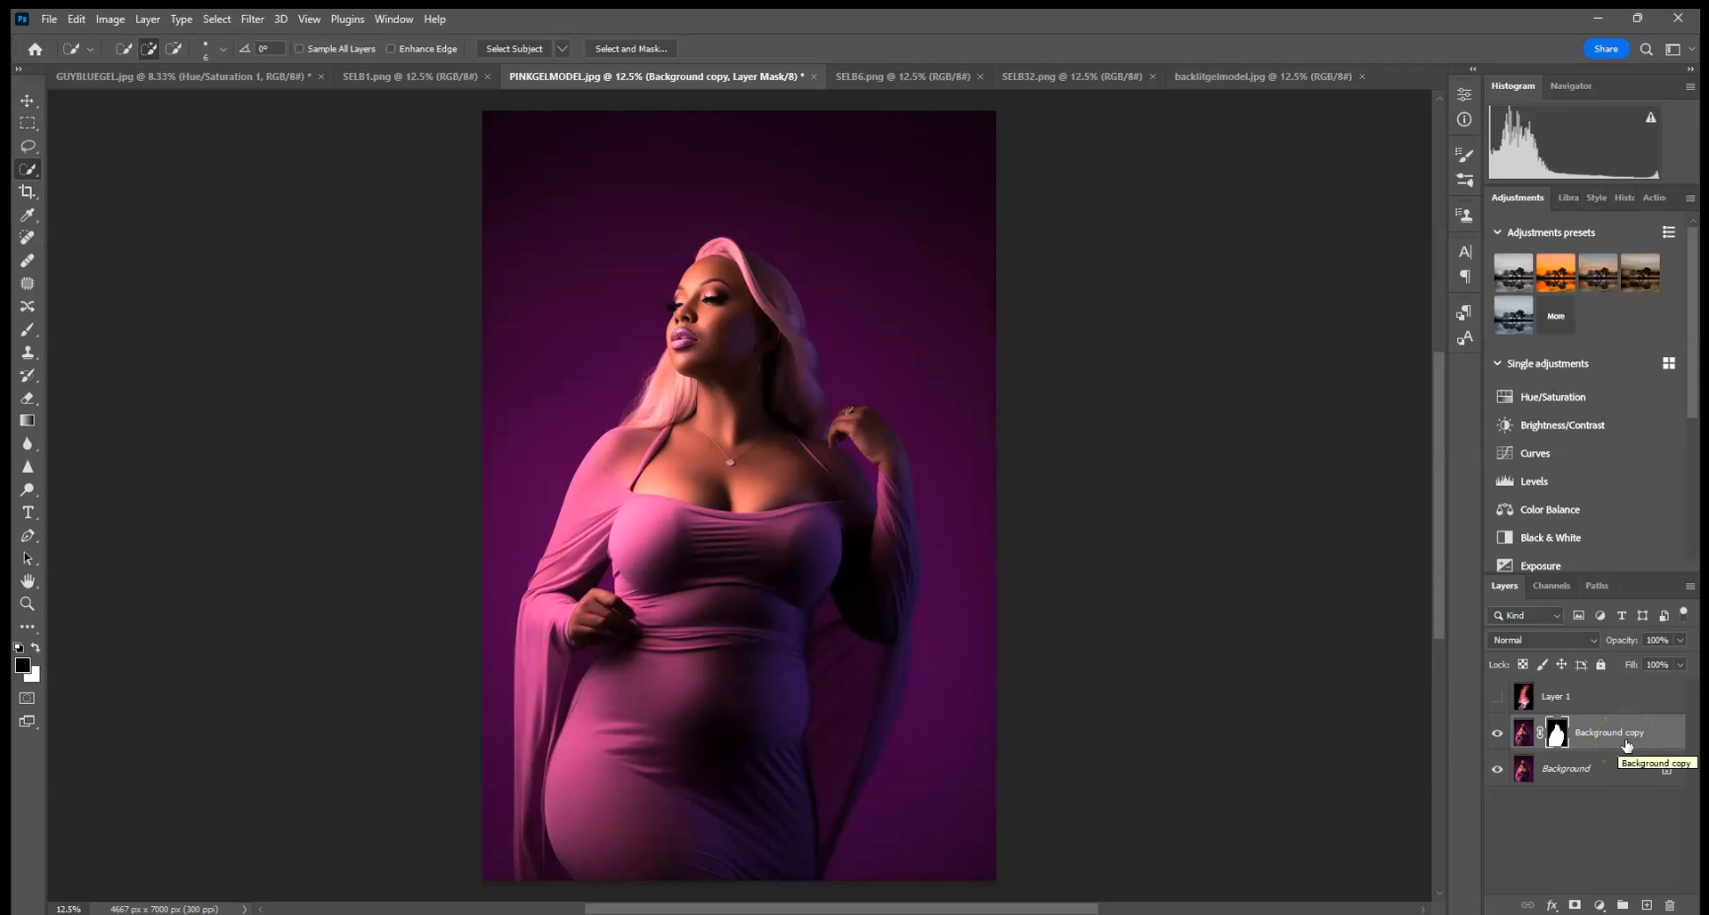
Show Layer 1 clipped to the Background copy and set its blend mode to Screen.
{"action": "left_click", "coordinate": [1615, 696]}
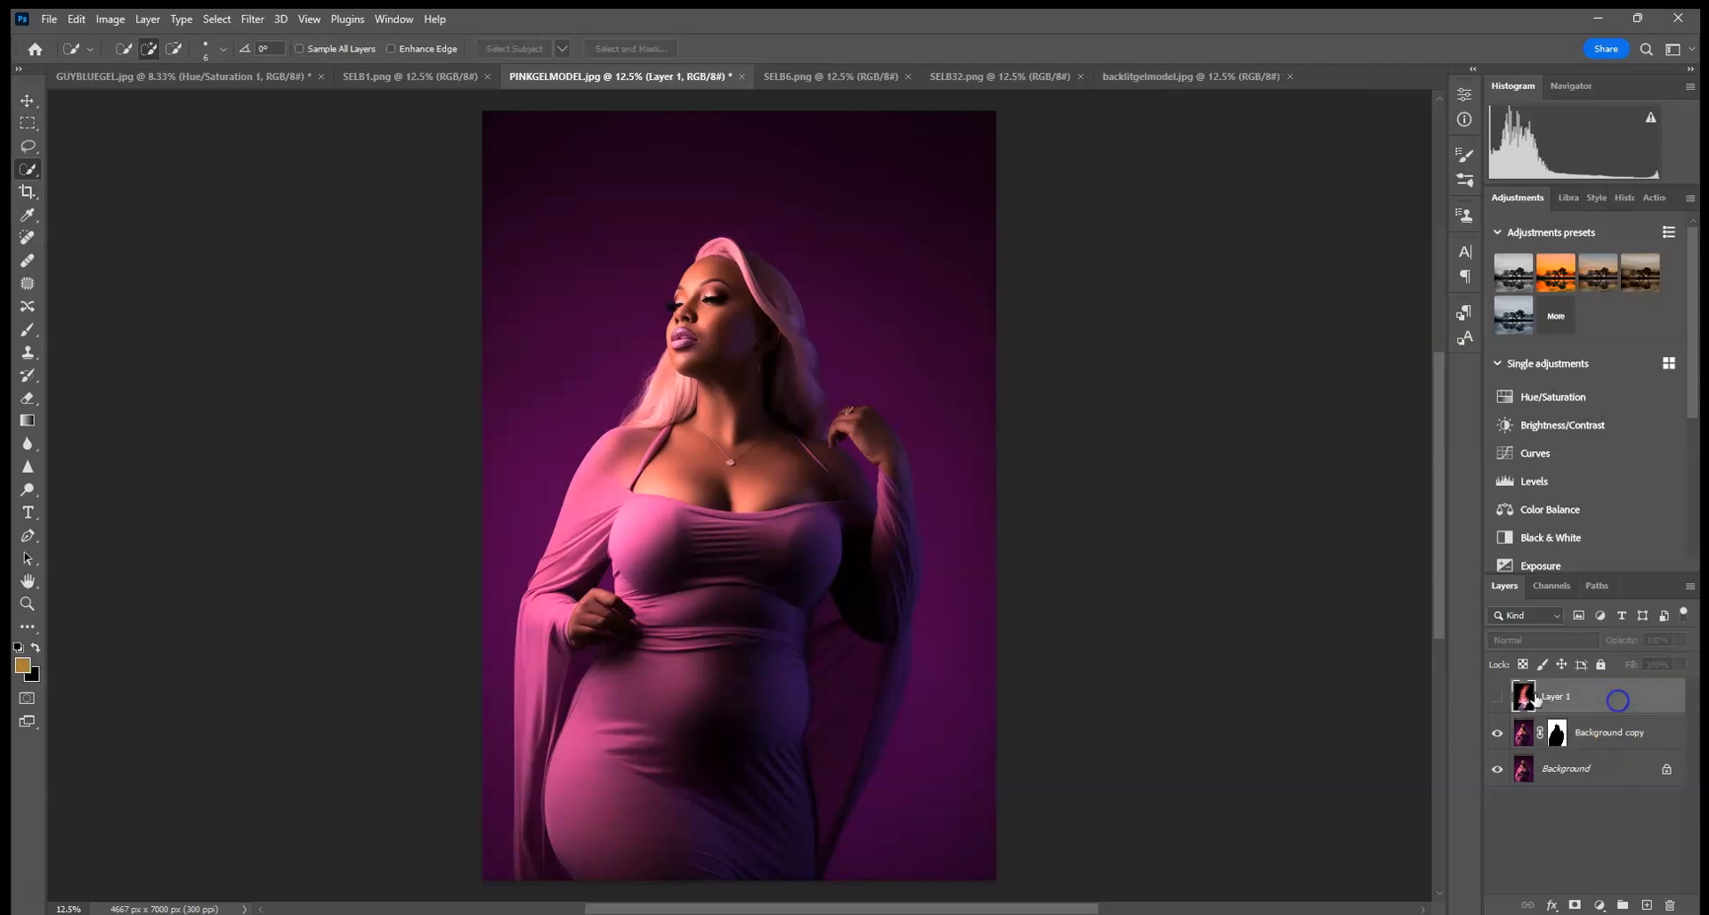
{"action": "left_click", "coordinate": [1497, 697]}
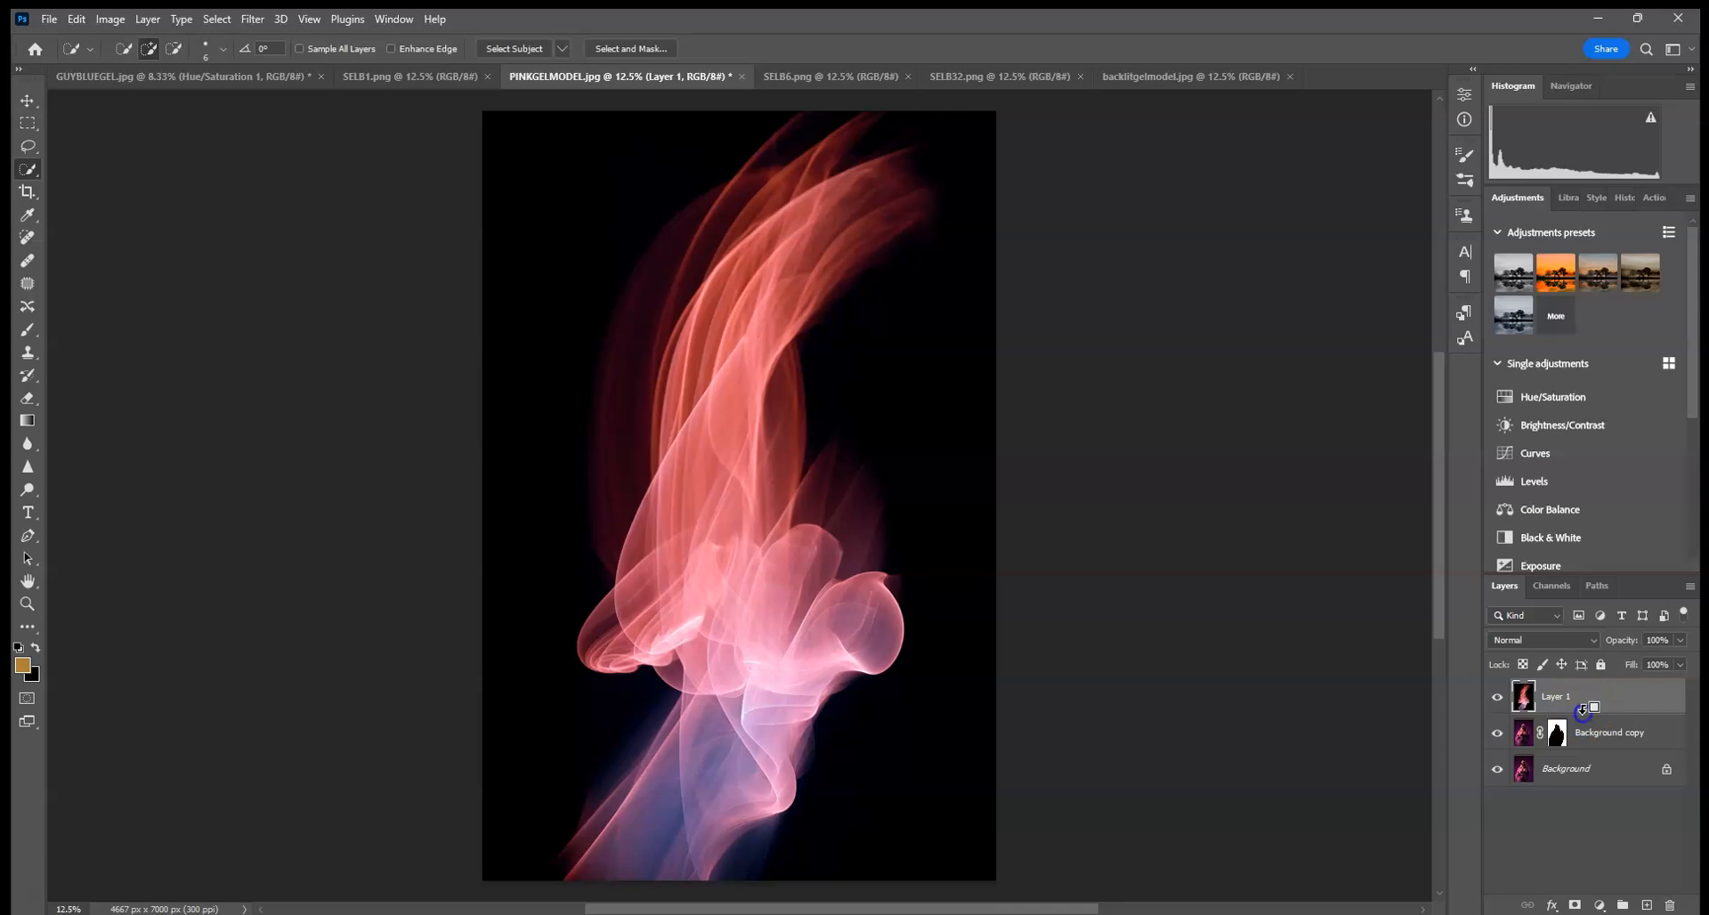
{"action": "left_click", "coordinate": [1582, 712], "text": "alt"}
{"action": "right_click", "coordinate": [1604, 703]}
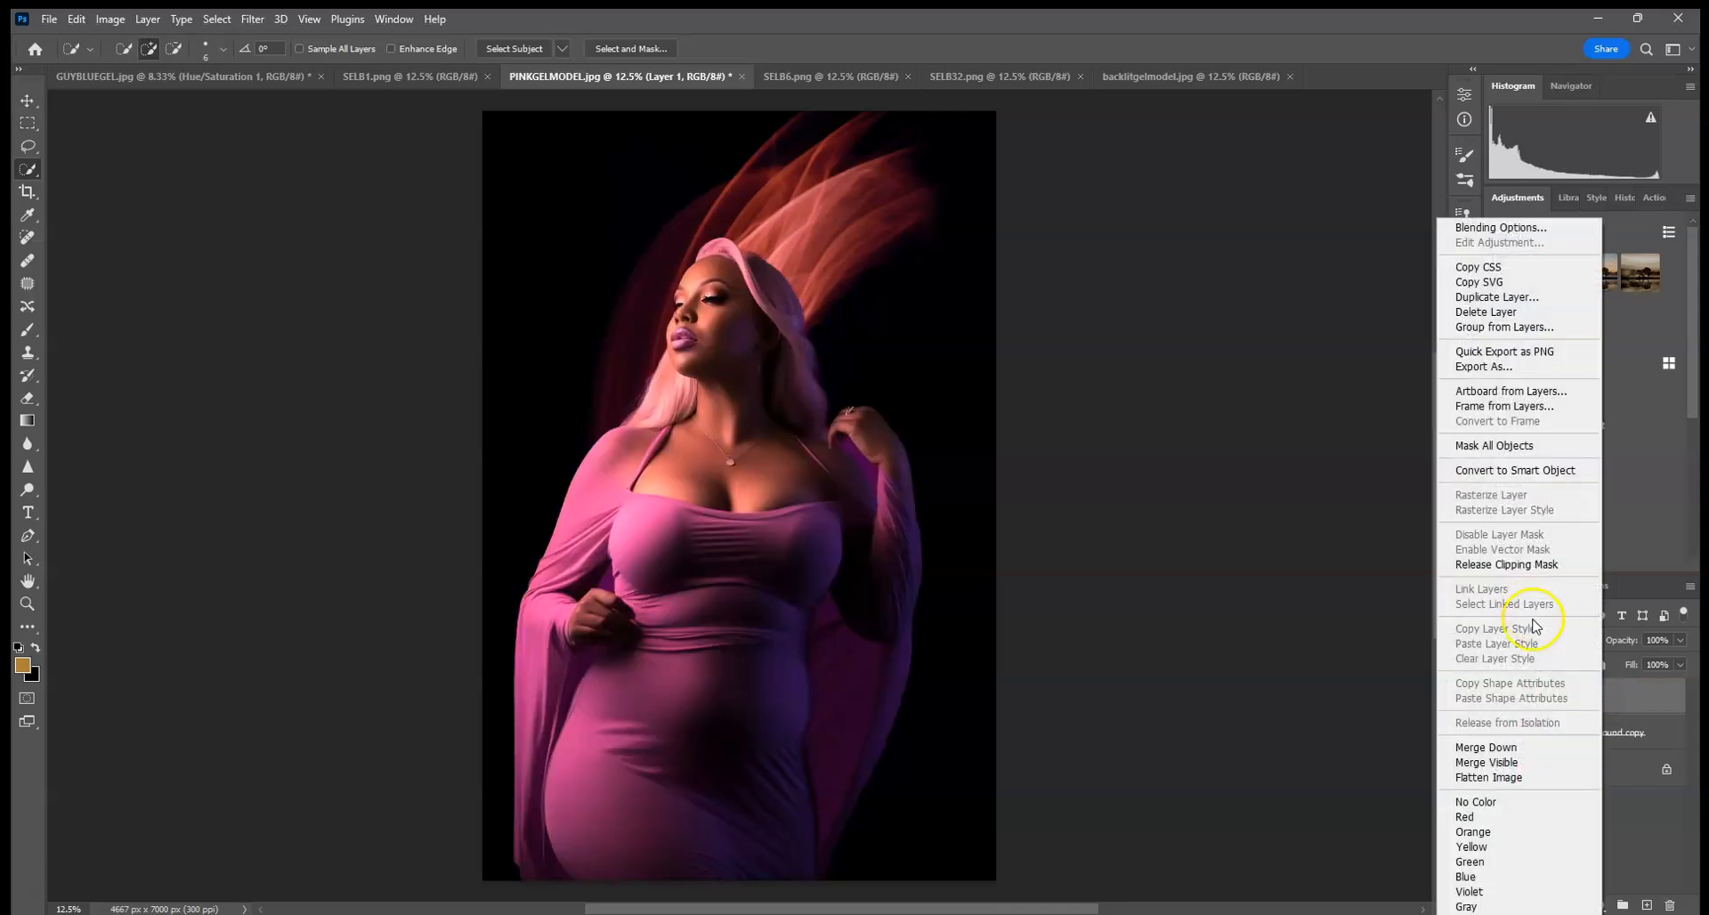
{"action": "left_click", "coordinate": [1657, 820]}
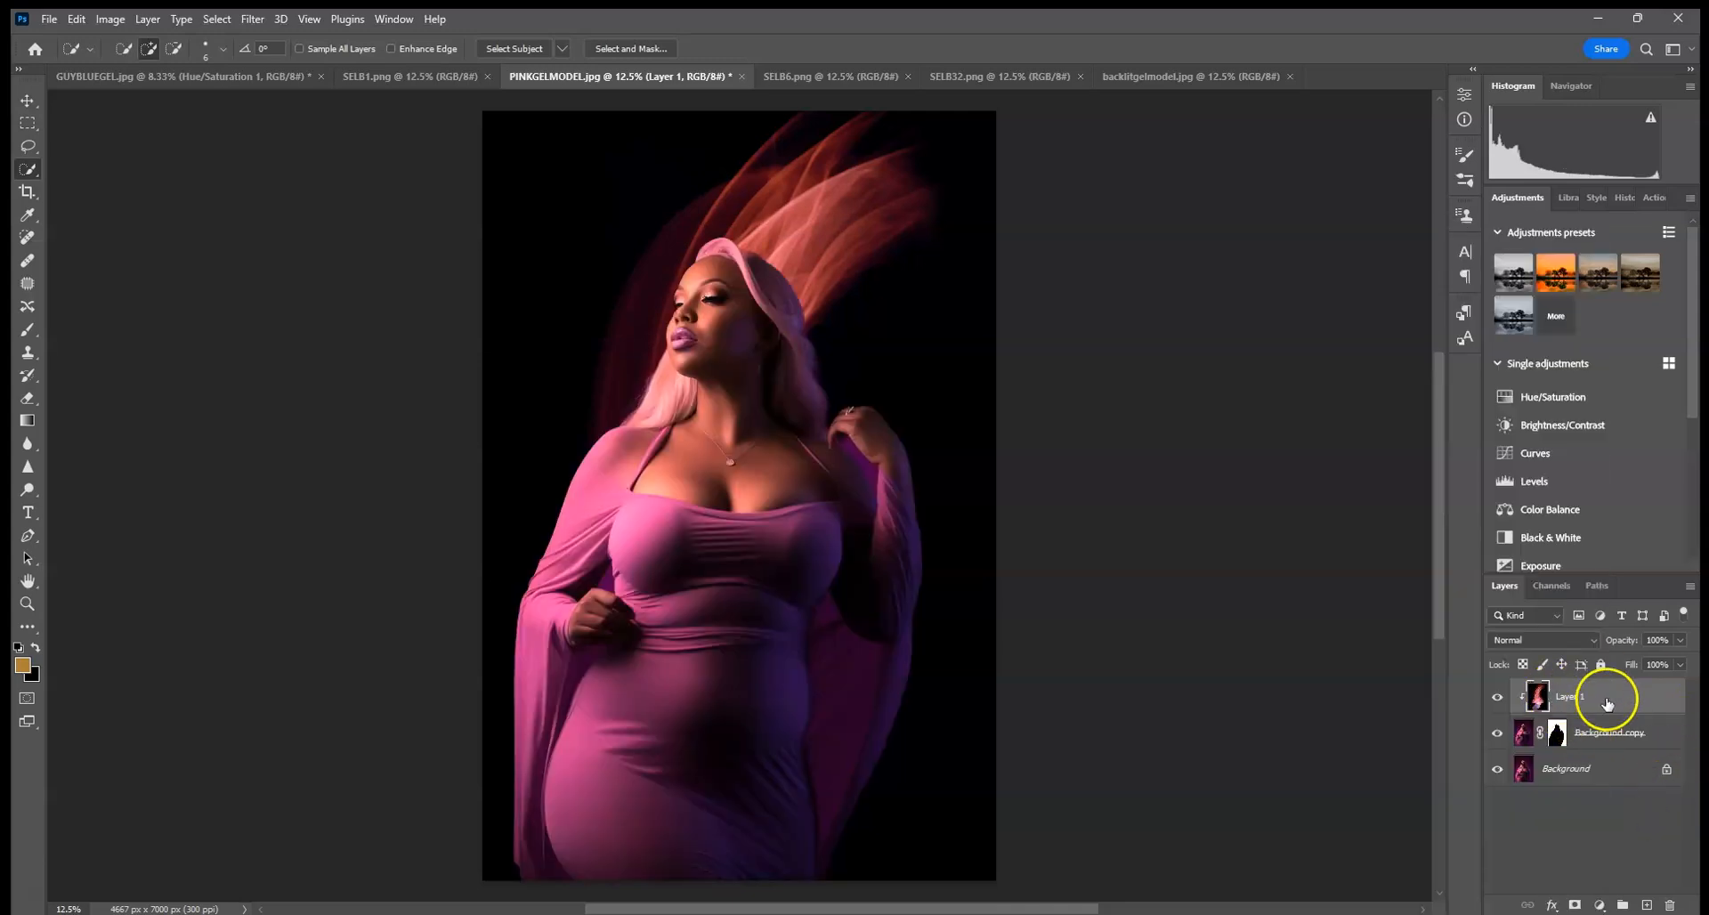
{"action": "left_click", "coordinate": [1544, 640]}
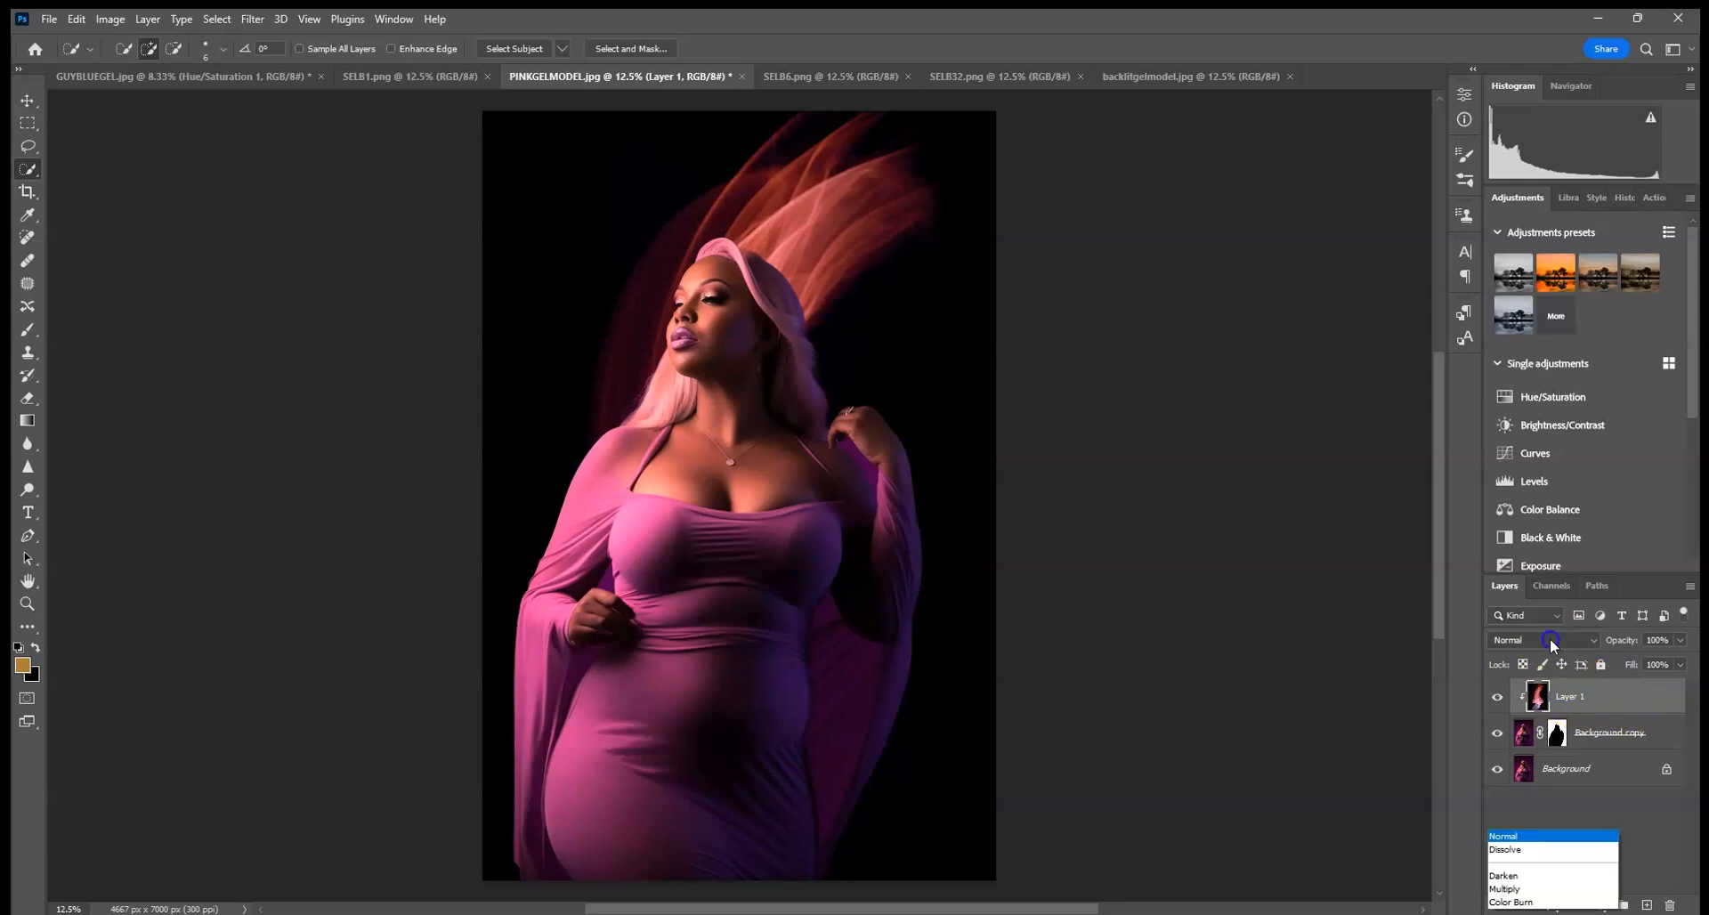
{"action": "left_click", "coordinate": [1535, 624]}
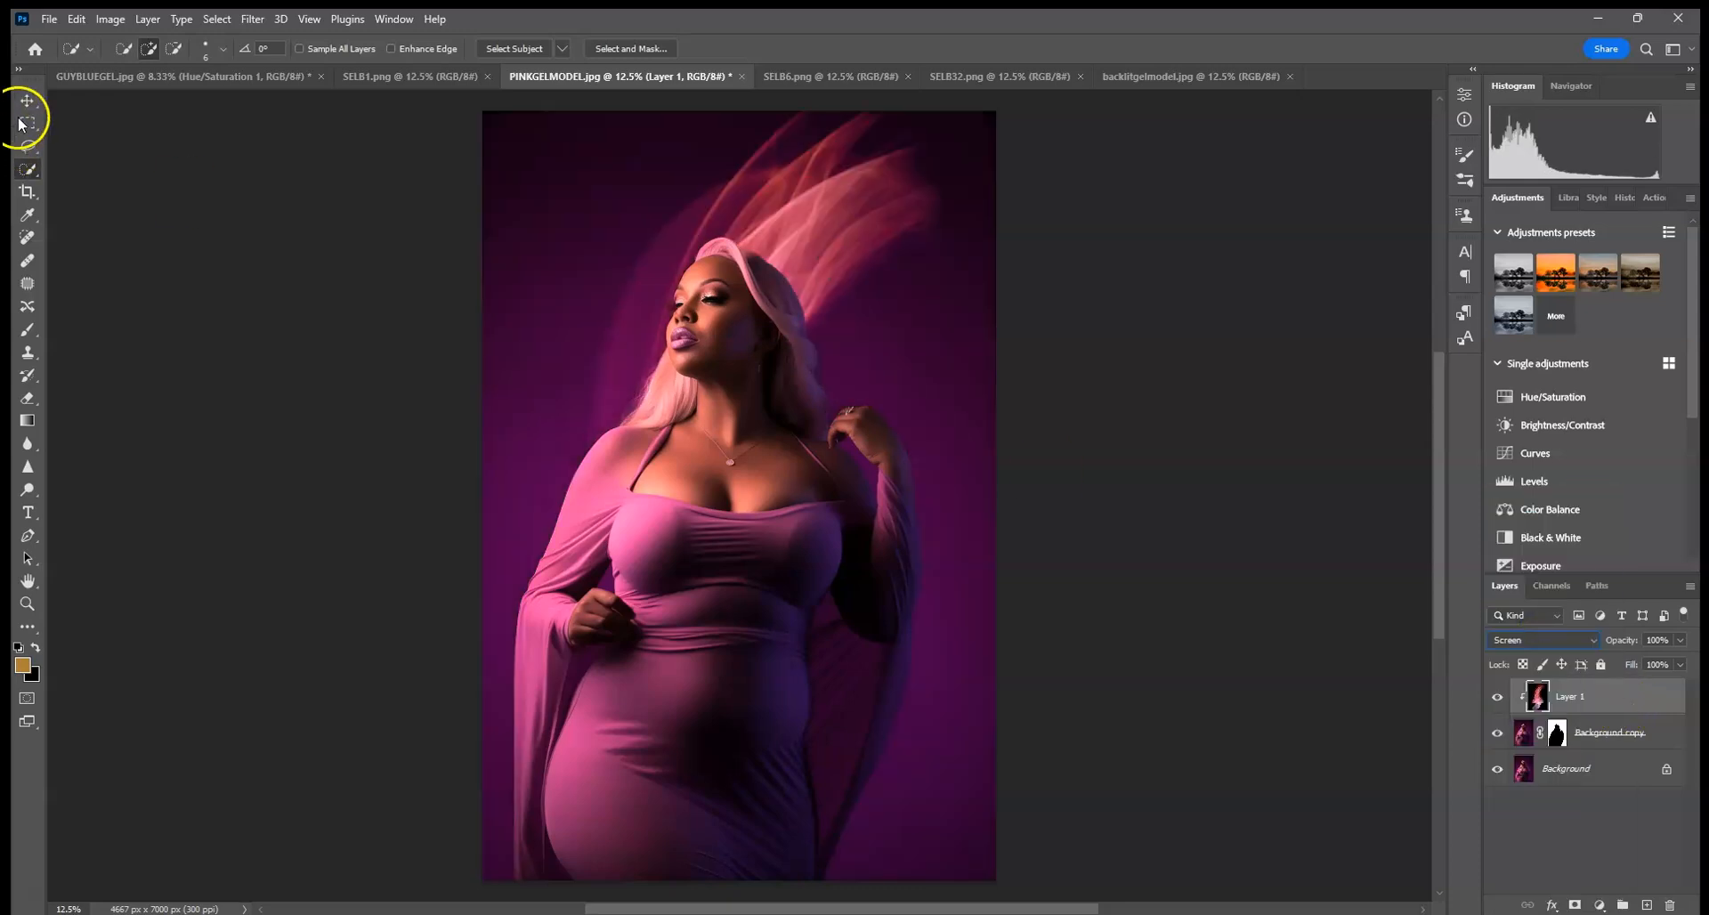
Enlarge Layer 1's light streaks to about 170% width and 137% height, shifted so they sweep behind the woman's back.
{"action": "left_click", "coordinate": [27, 100]}
{"action": "left_click_drag", "start_coordinate": [994, 496], "coordinate": [883, 476]}
{"action": "left_click_drag", "start_coordinate": [1051, 111], "coordinate": [1163, 109]}
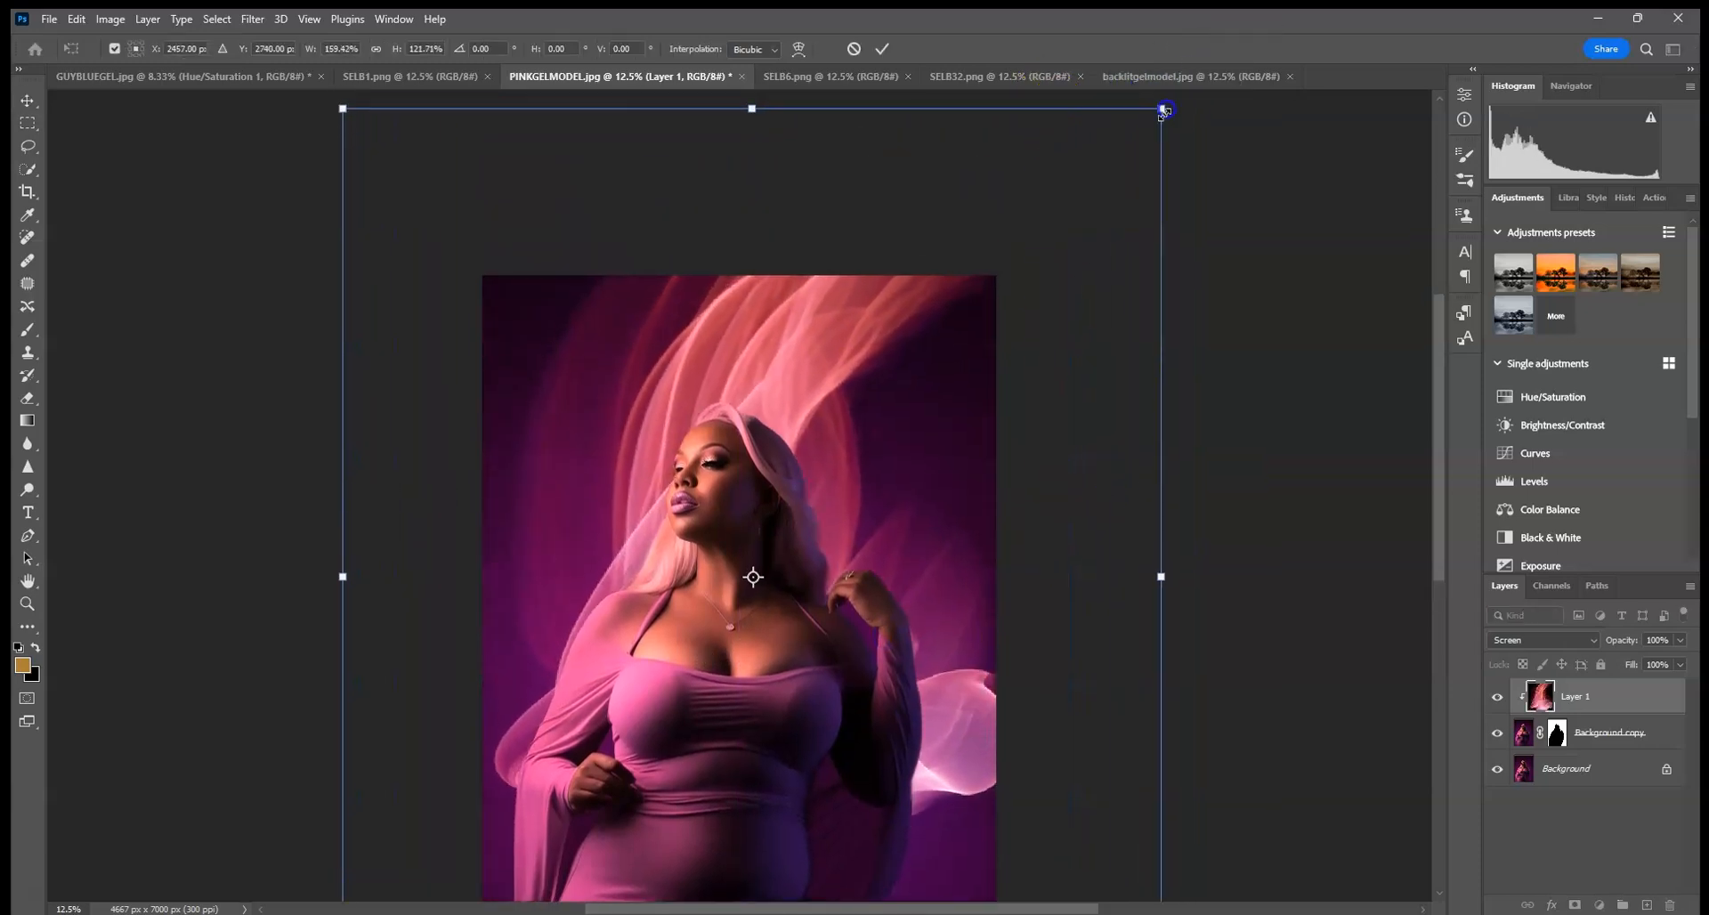
{"action": "key", "text": "ctrl+minus"}
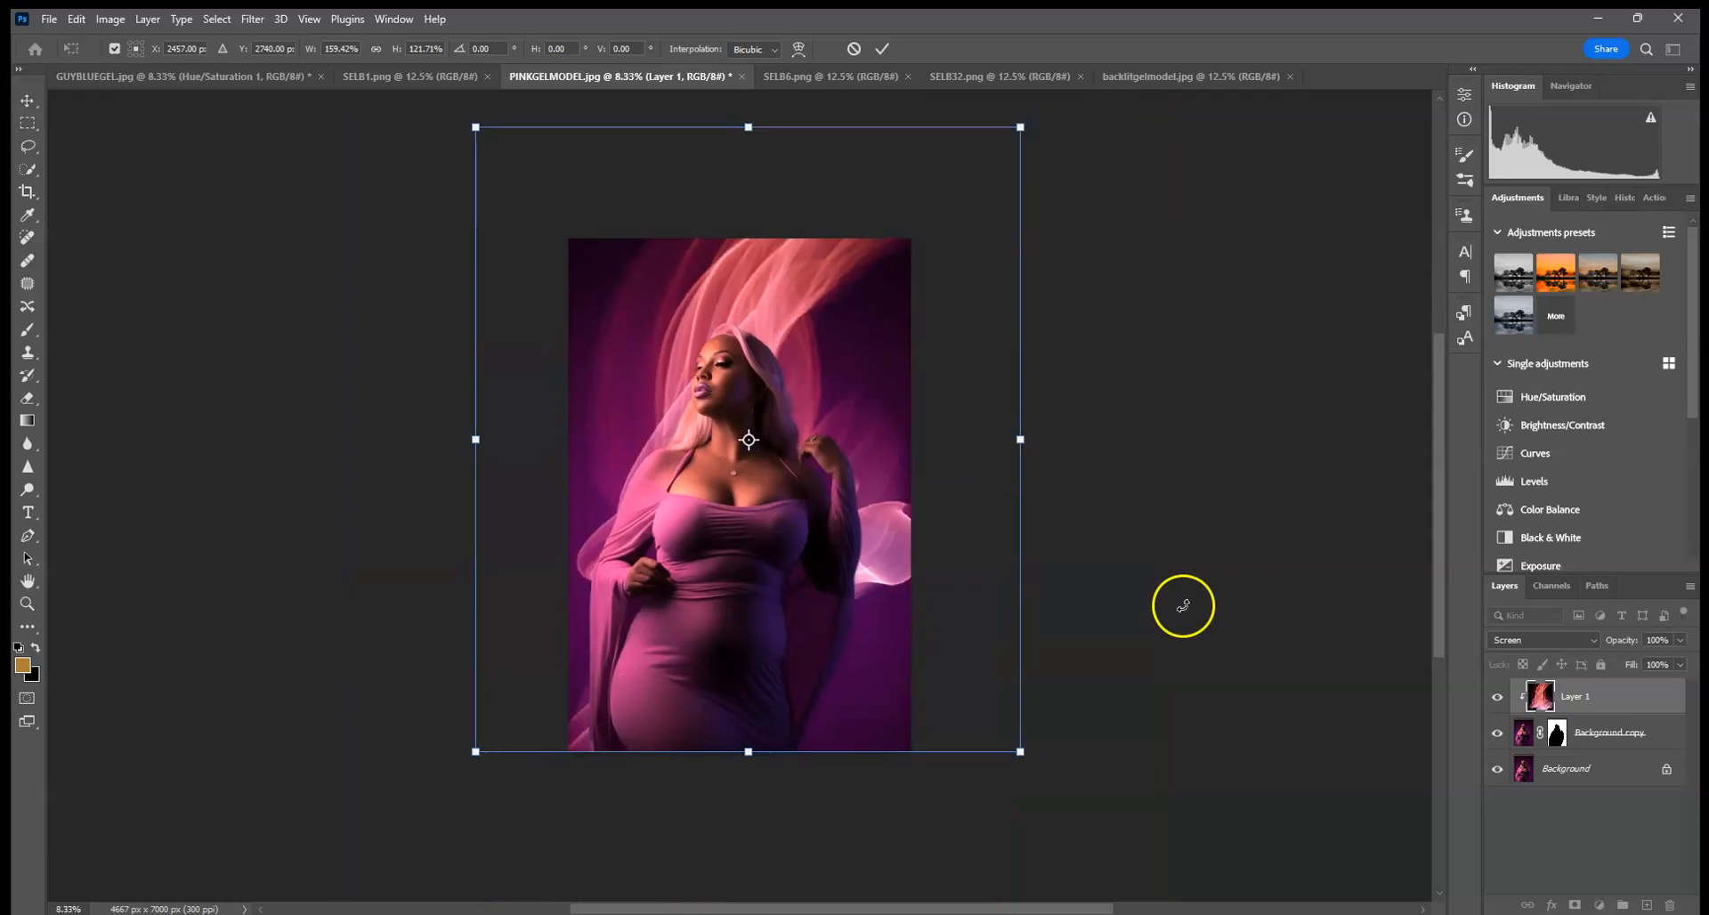
{"action": "left_click_drag", "start_coordinate": [1021, 752], "coordinate": [1057, 824]}
{"action": "mouse_move", "coordinate": [1018, 673]}
{"action": "left_mouse_down"}
{"action": "mouse_move", "coordinate": [1062, 678]}
{"action": "mouse_move", "coordinate": [996, 636]}
{"action": "mouse_move", "coordinate": [942, 686]}
{"action": "mouse_move", "coordinate": [946, 705]}
{"action": "mouse_move", "coordinate": [1038, 690]}
{"action": "left_mouse_up"}
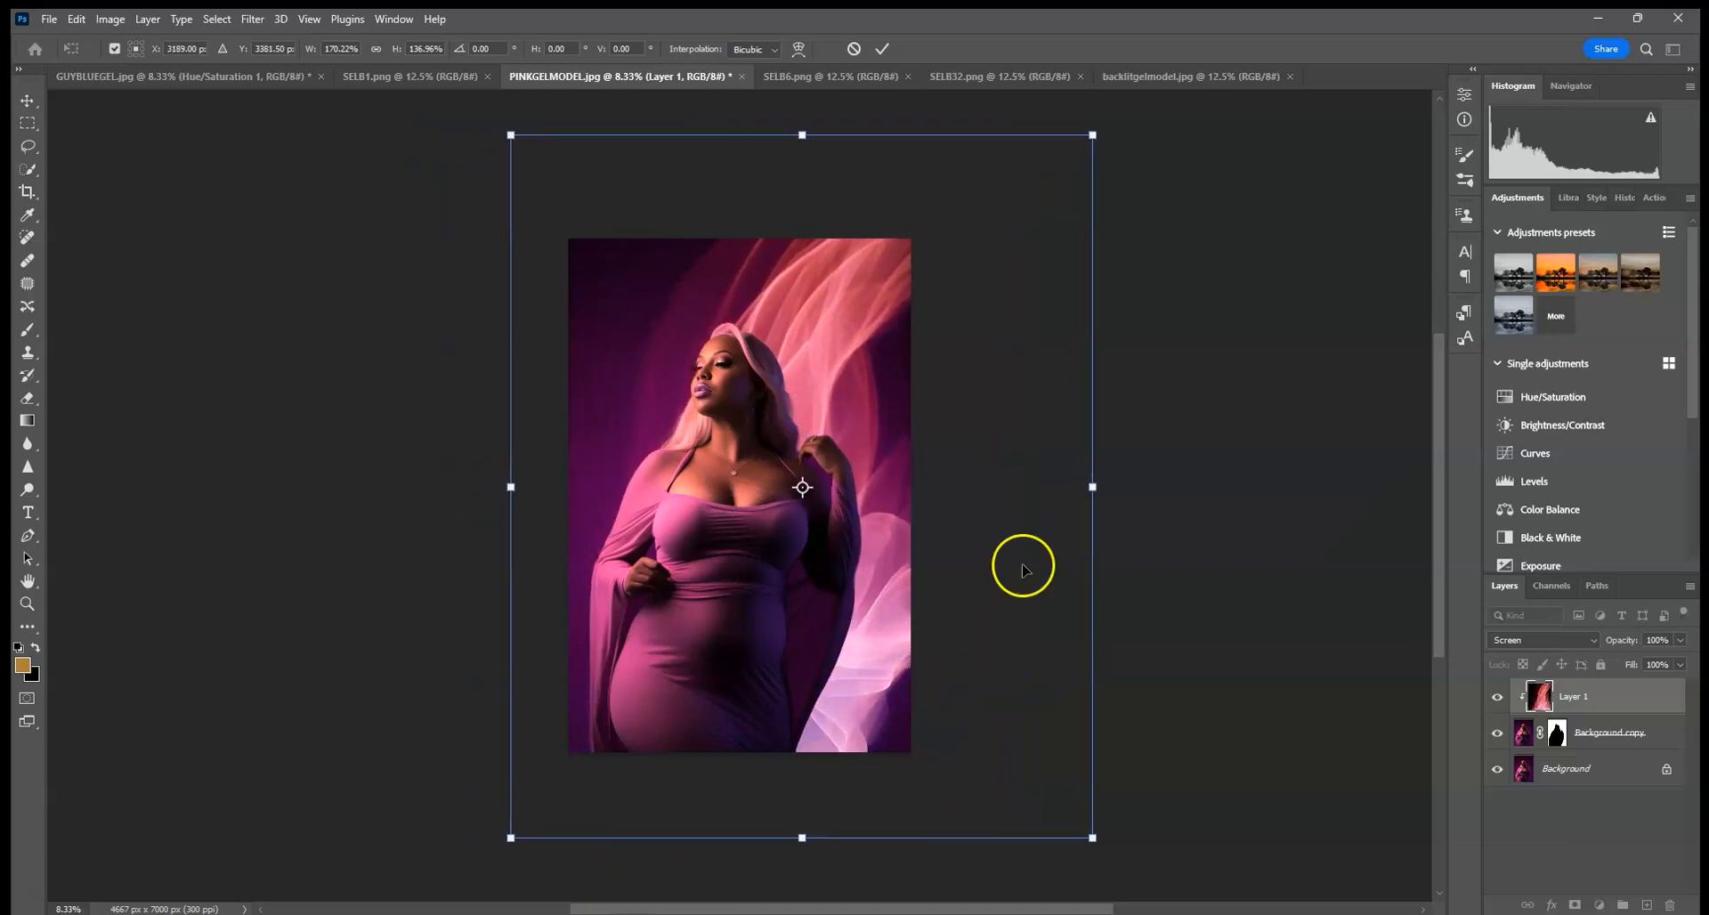
{"action": "left_click", "coordinate": [882, 53]}
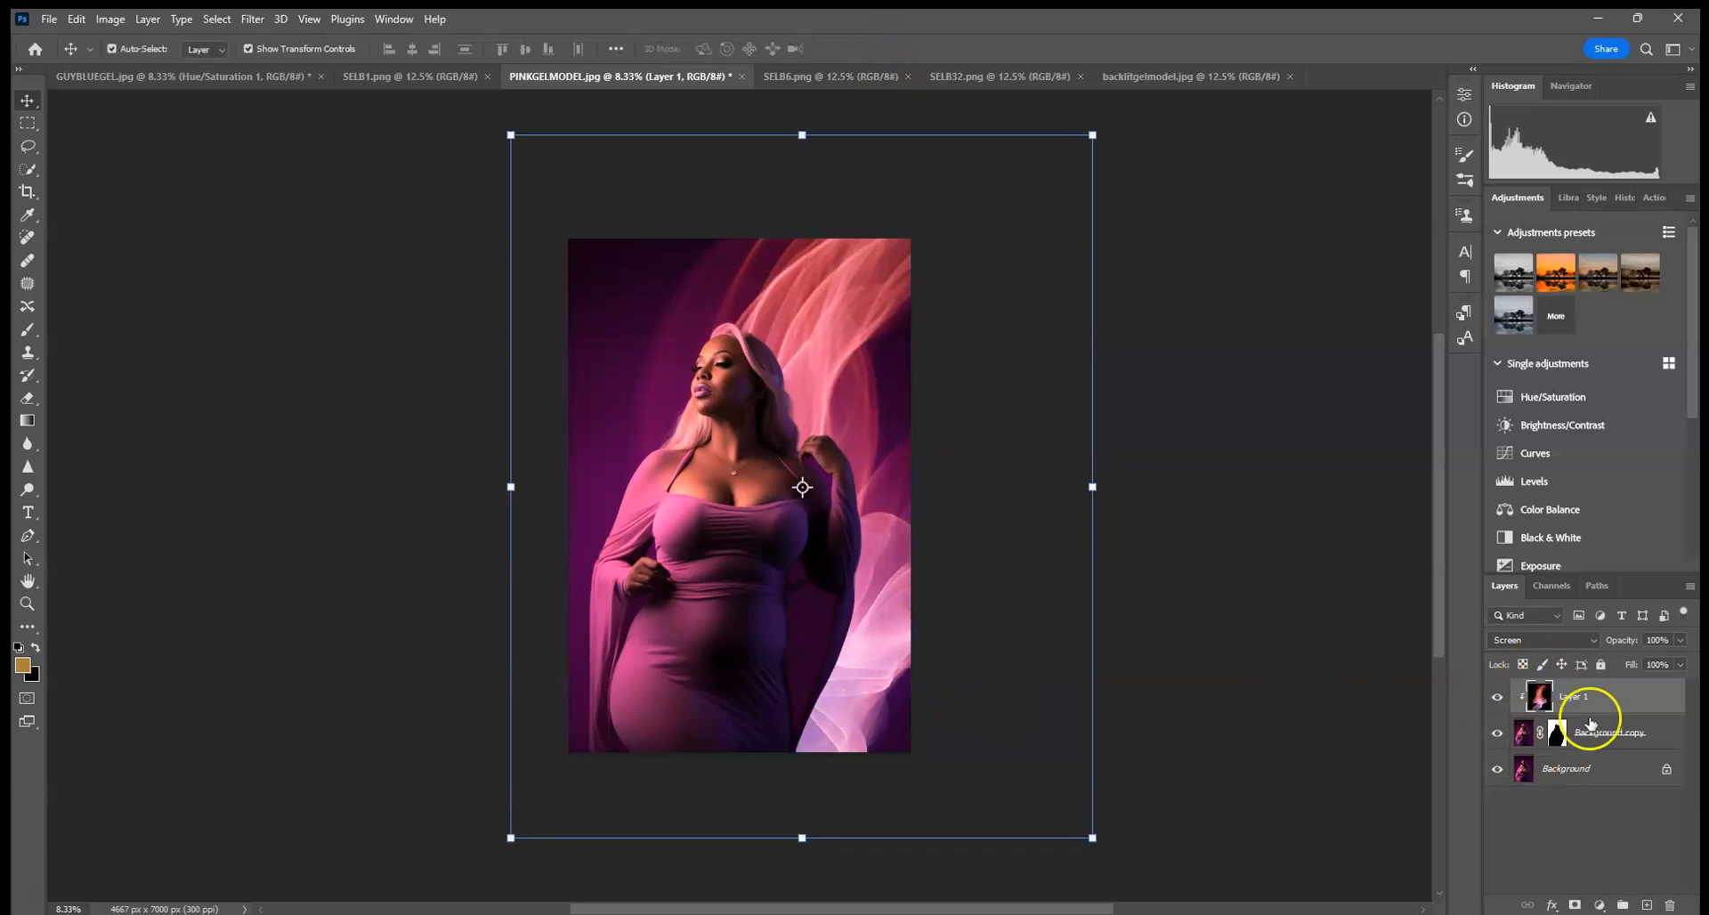
Dim the streaks beside her lower sleeve by painting black at 25% opacity on the Background copy's mask with a large soft brush.
{"action": "left_click", "coordinate": [1566, 734]}
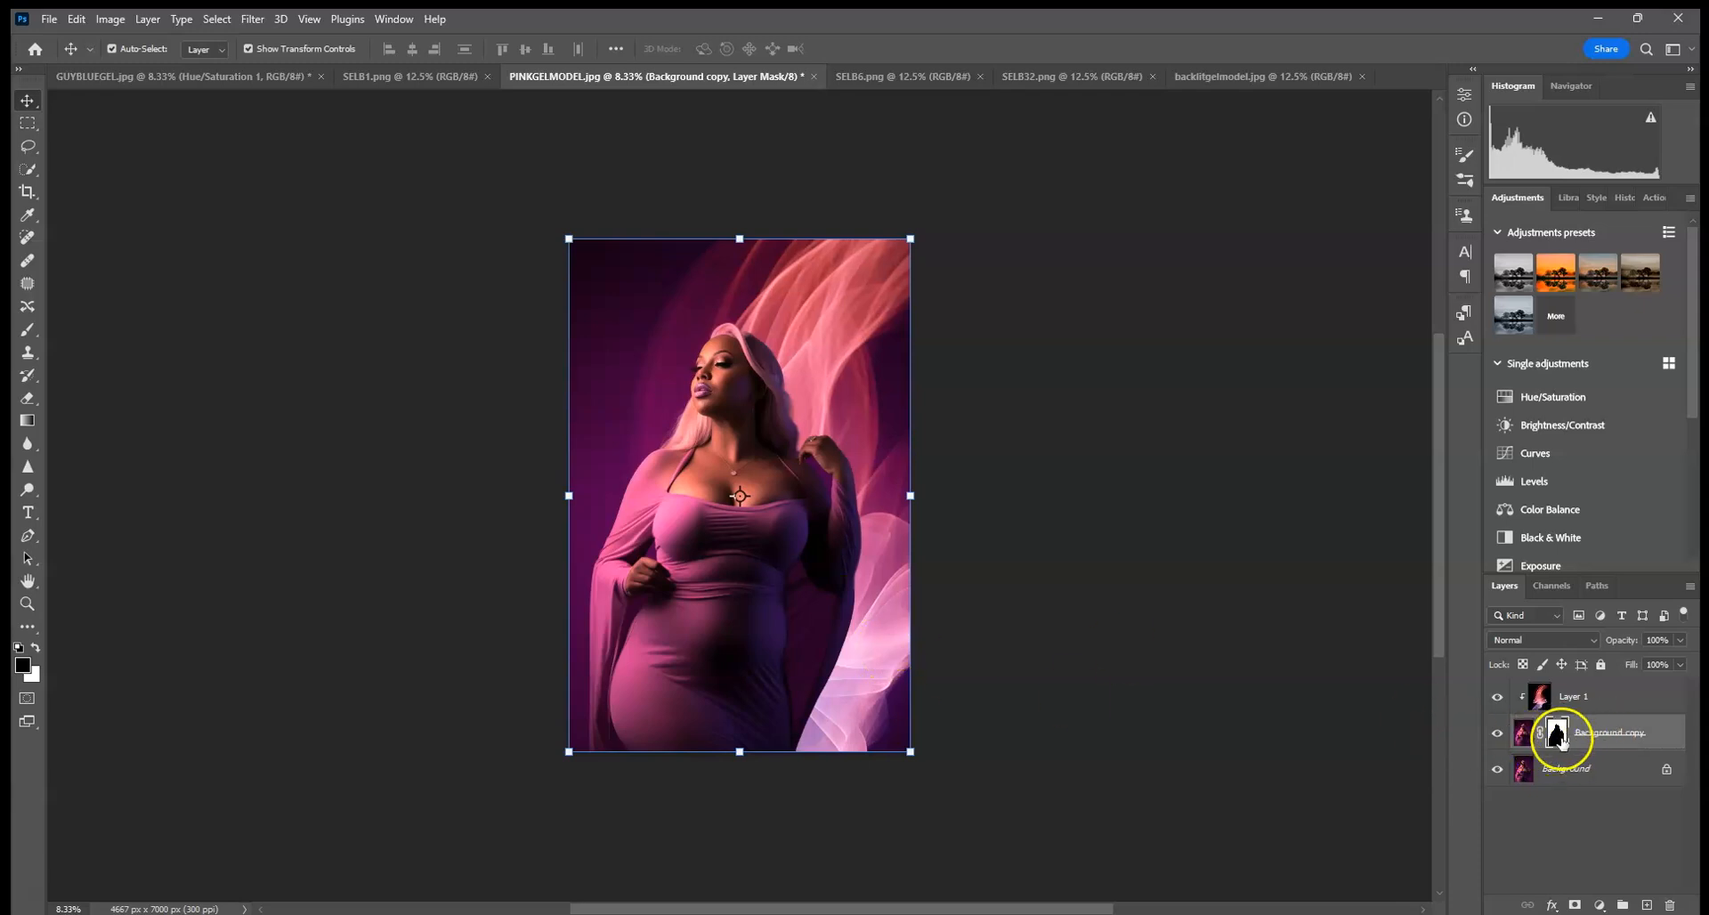
{"action": "left_click", "coordinate": [28, 335]}
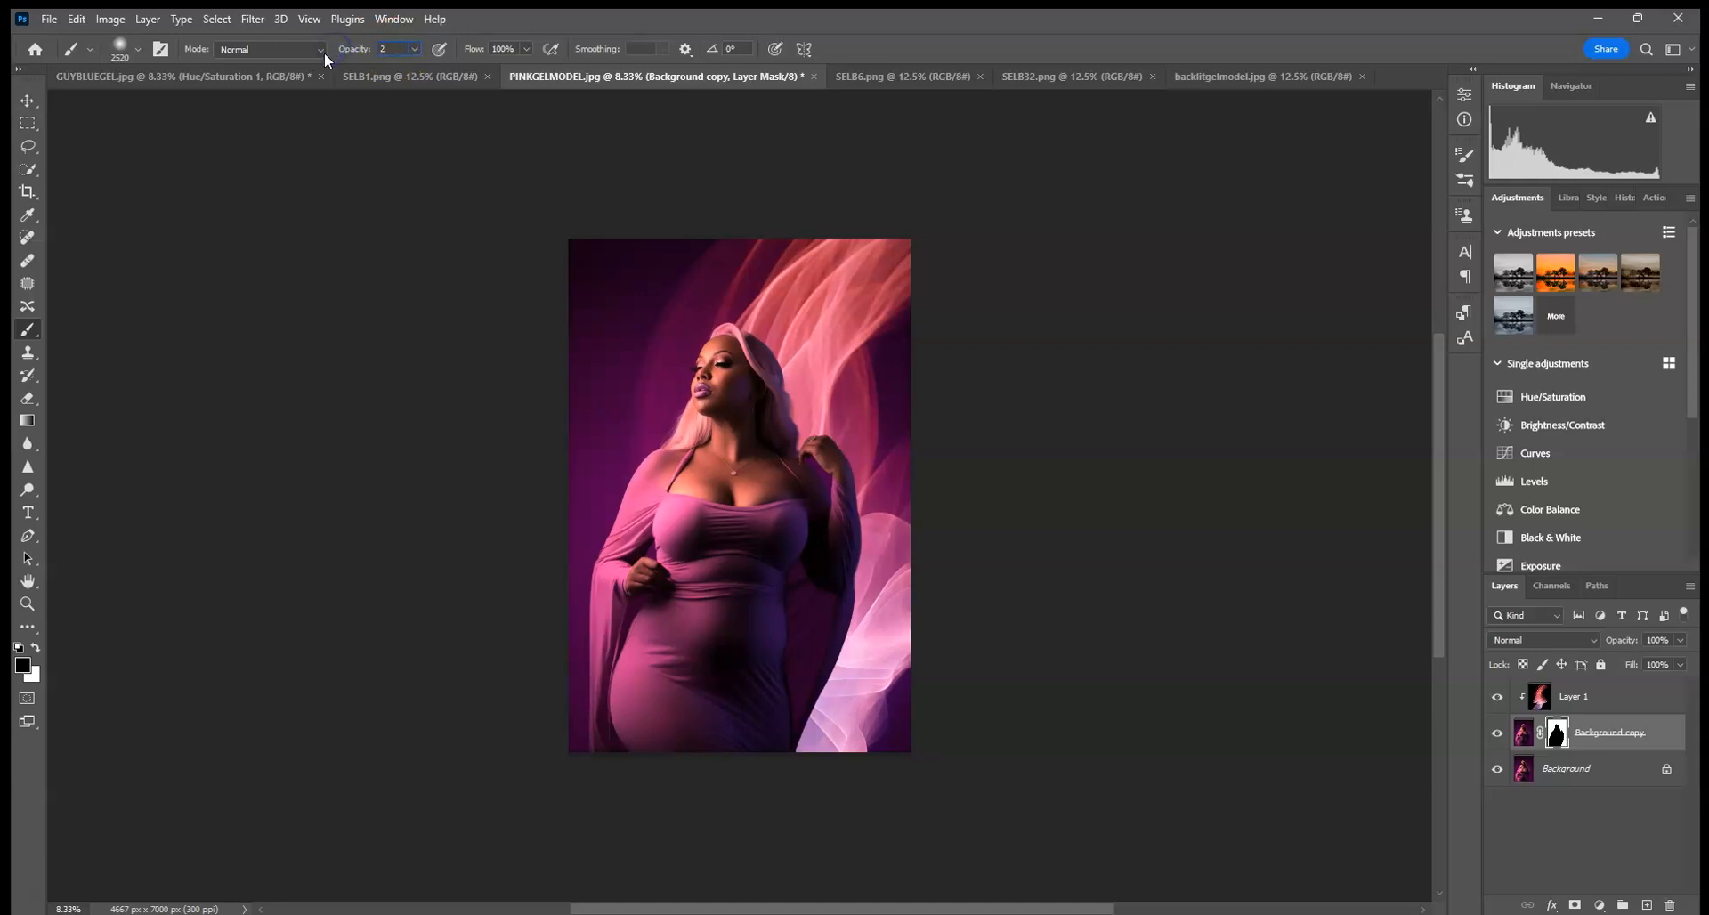
{"action": "mouse_move", "coordinate": [917, 614]}
{"action": "left_mouse_down"}
{"action": "mouse_move", "coordinate": [855, 659]}
{"action": "mouse_move", "coordinate": [871, 595]}
{"action": "mouse_move", "coordinate": [812, 786]}
{"action": "mouse_move", "coordinate": [943, 617]}
{"action": "mouse_move", "coordinate": [855, 796]}
{"action": "left_mouse_up"}
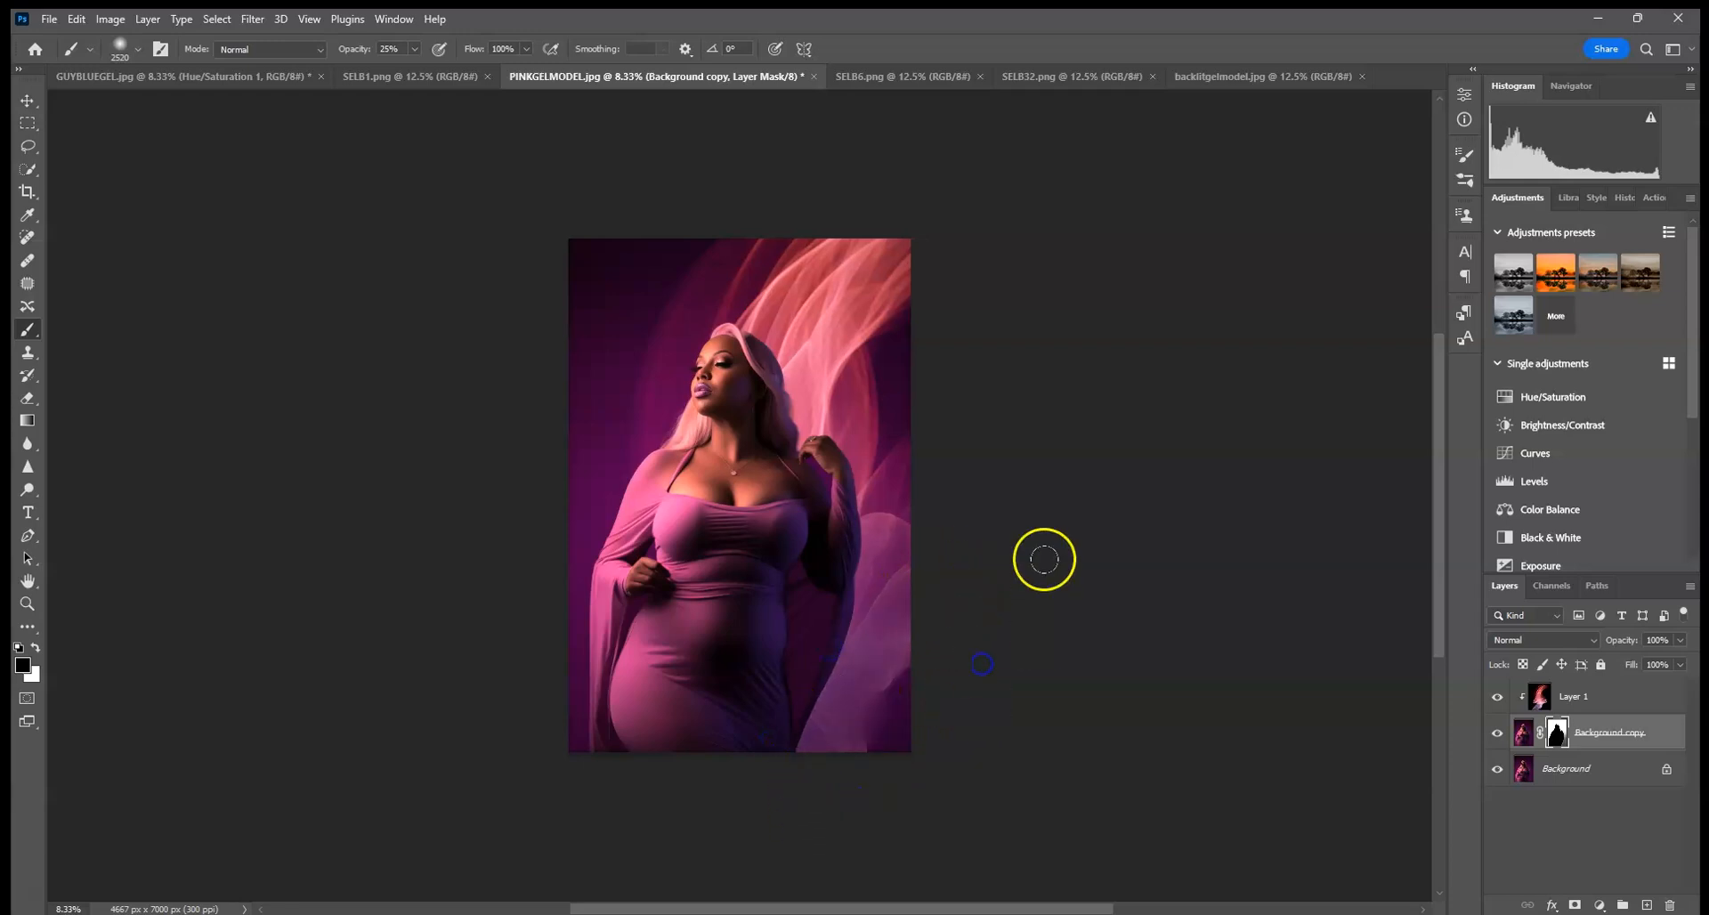
Paint white on the mask over the drape beside her hip with a 464 px brush, undoing a 15% opacity stroke and repainting at 5%.
{"action": "key", "text": "ctrl+plus"}
{"action": "key", "text": "ctrl+plus"}
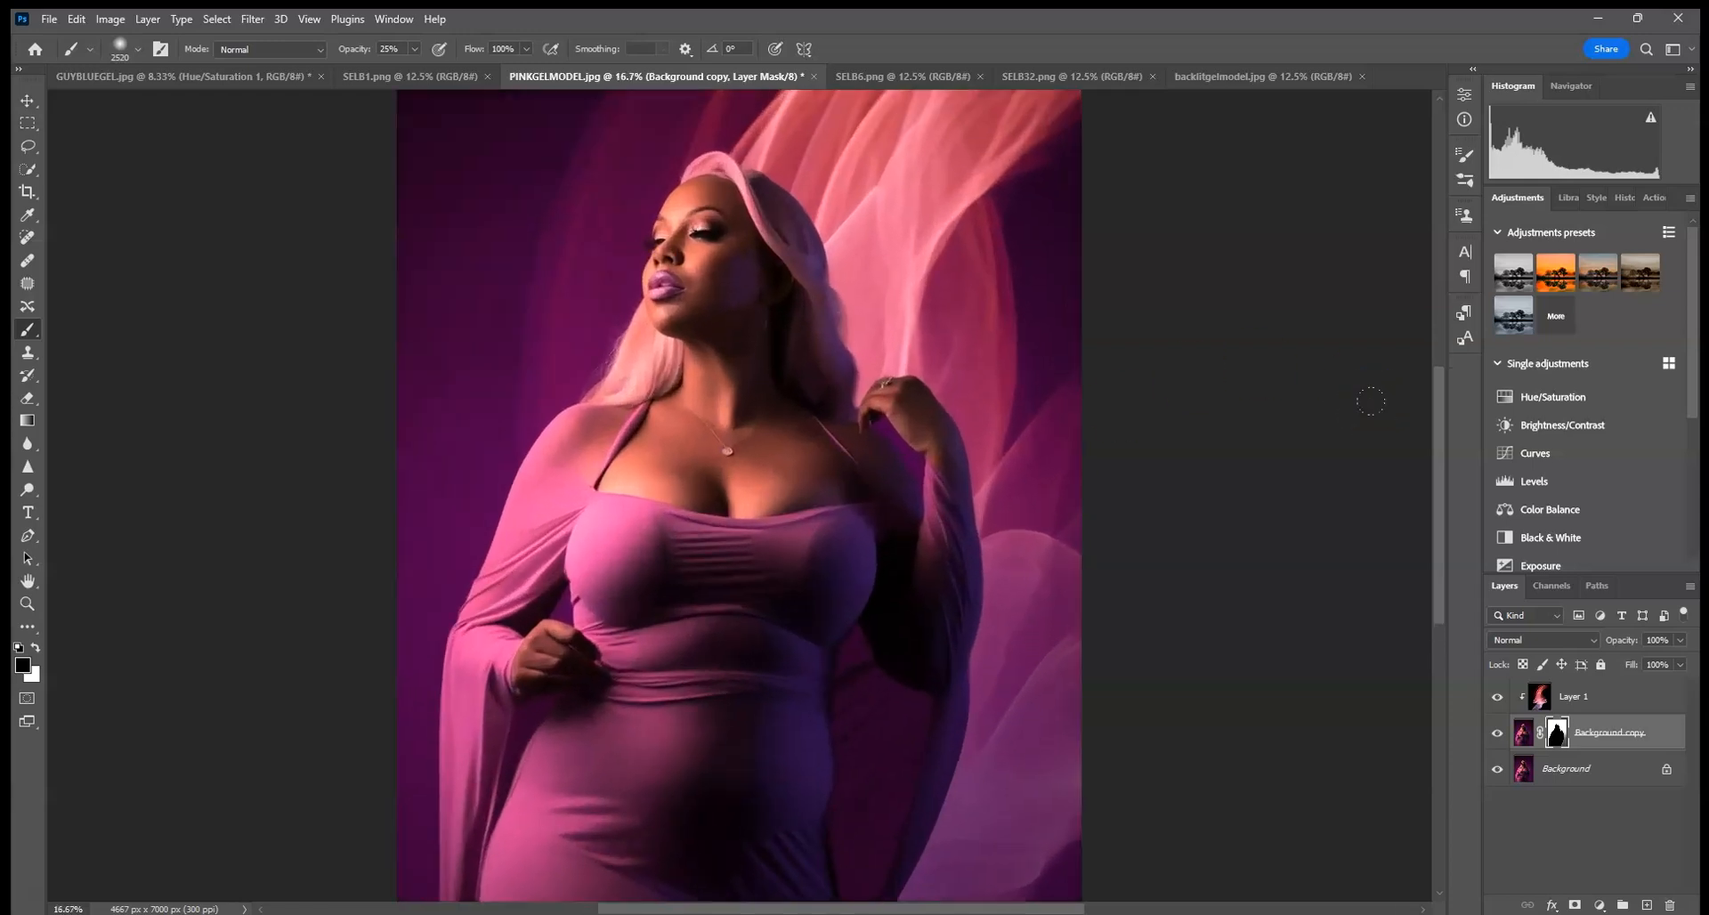
{"action": "left_click_drag", "start_coordinate": [911, 645], "coordinate": [854, 304]}
{"action": "left_click_drag", "start_coordinate": [973, 389], "coordinate": [995, 507]}
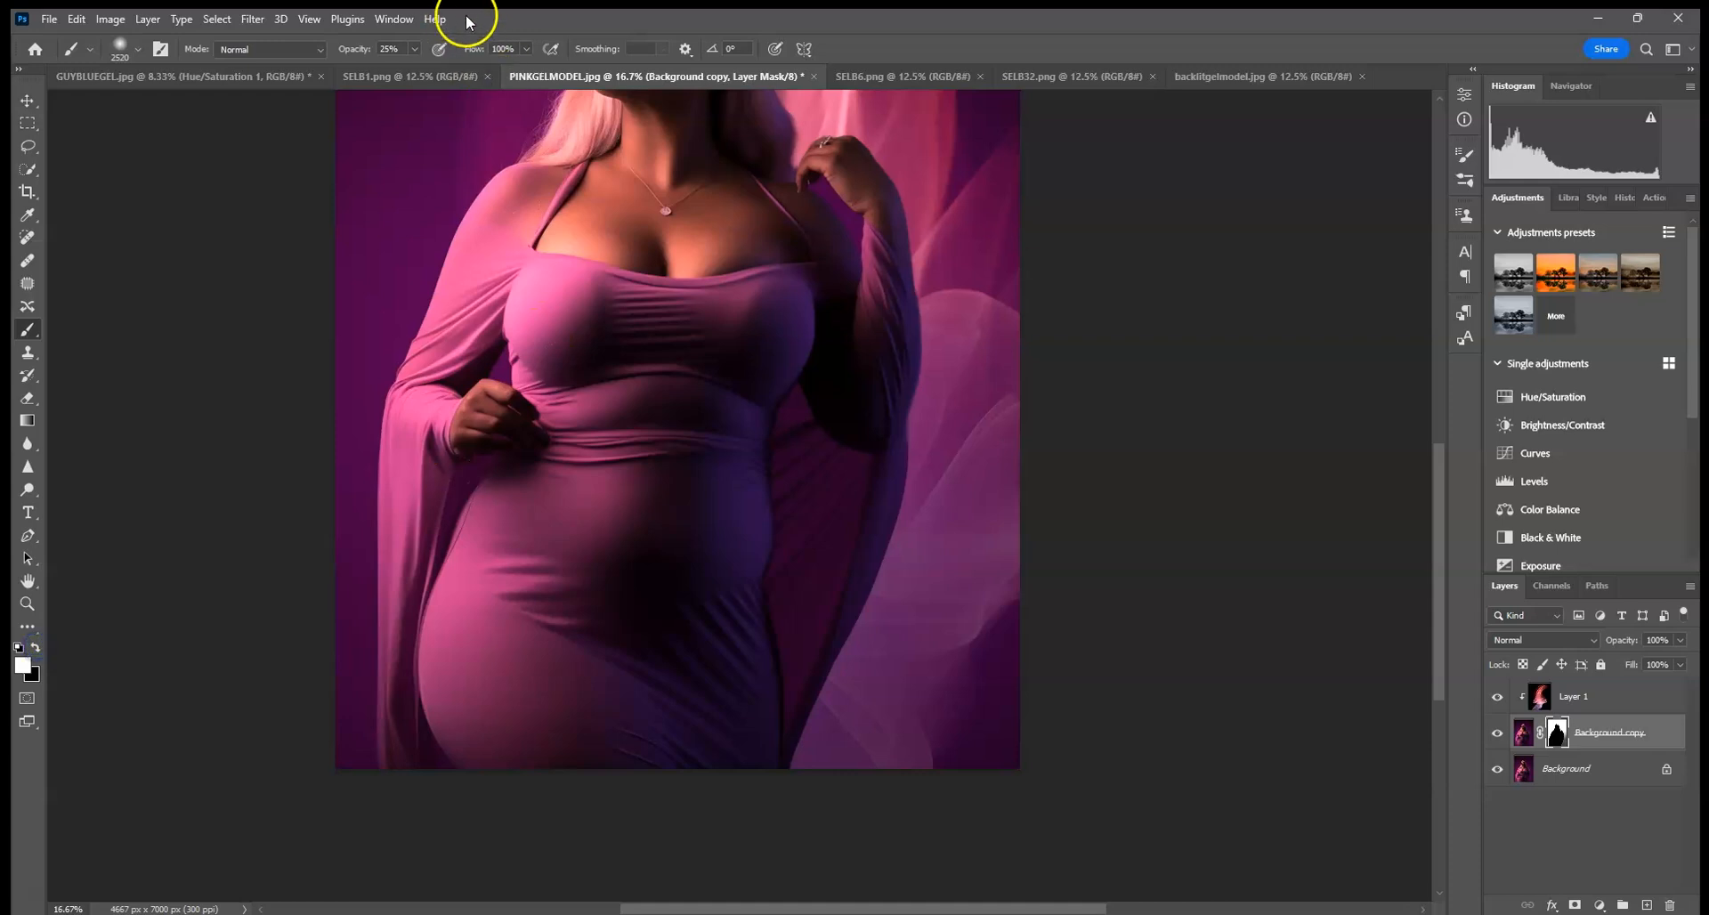
{"action": "type", "text": "1"}
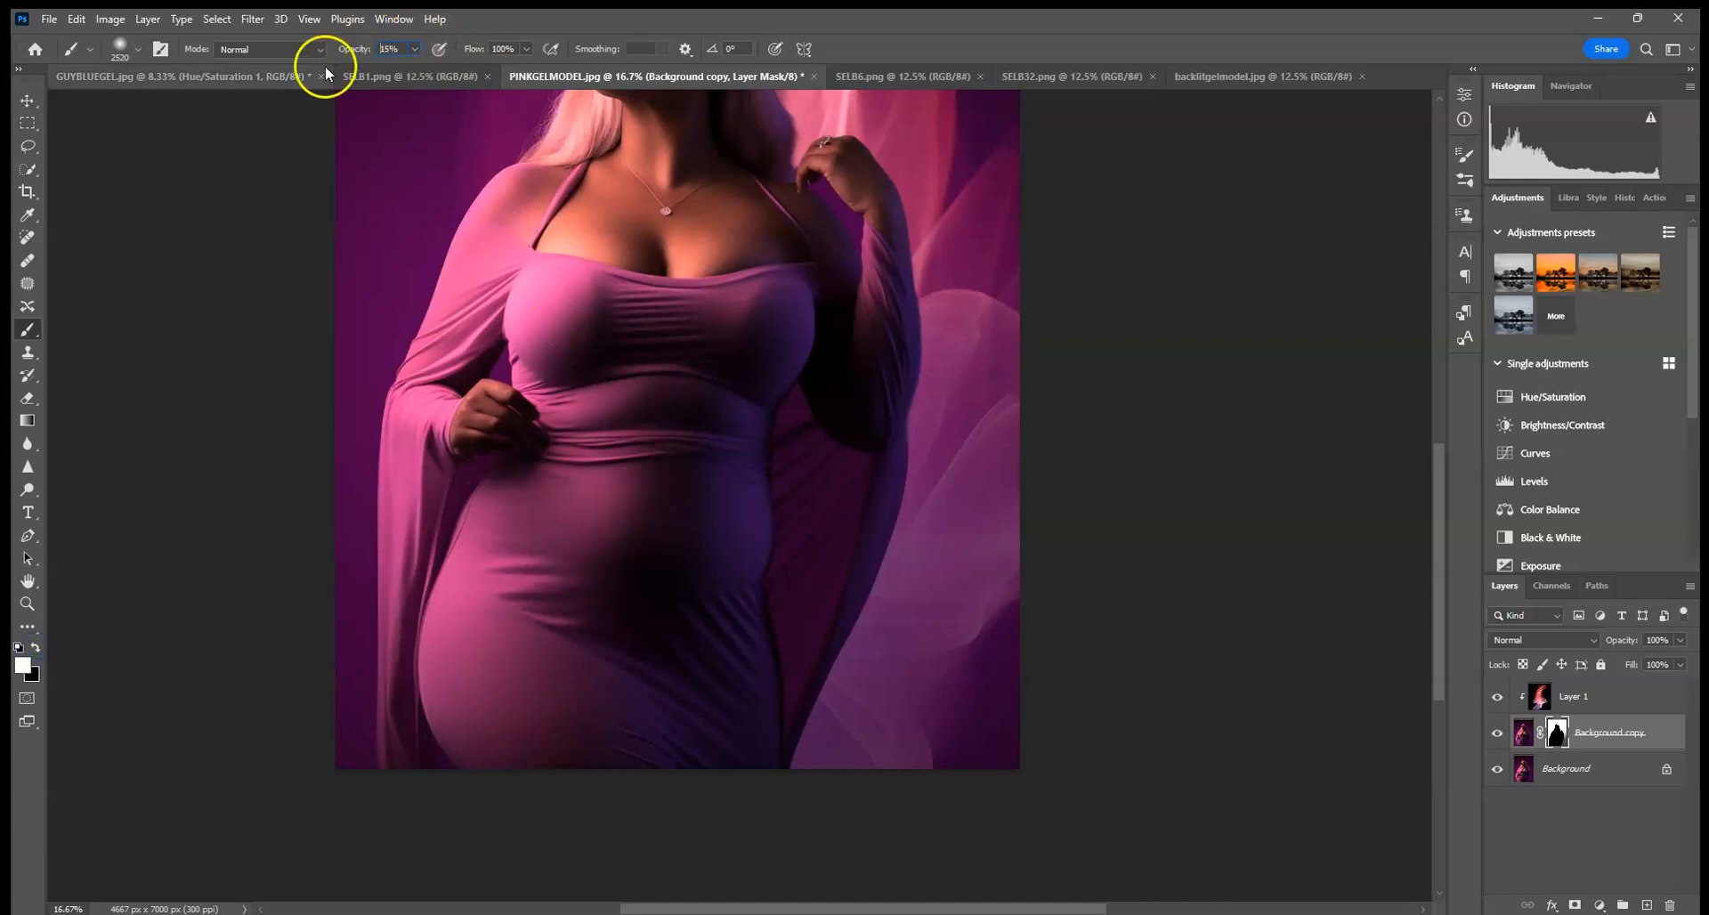
{"action": "left_click", "coordinate": [135, 49]}
{"action": "left_click_drag", "start_coordinate": [214, 106], "coordinate": [202, 106]}
{"action": "mouse_move", "coordinate": [801, 439]}
{"action": "left_mouse_down"}
{"action": "mouse_move", "coordinate": [802, 547]}
{"action": "mouse_move", "coordinate": [825, 488]}
{"action": "mouse_move", "coordinate": [849, 494]}
{"action": "mouse_move", "coordinate": [813, 637]}
{"action": "left_mouse_up"}
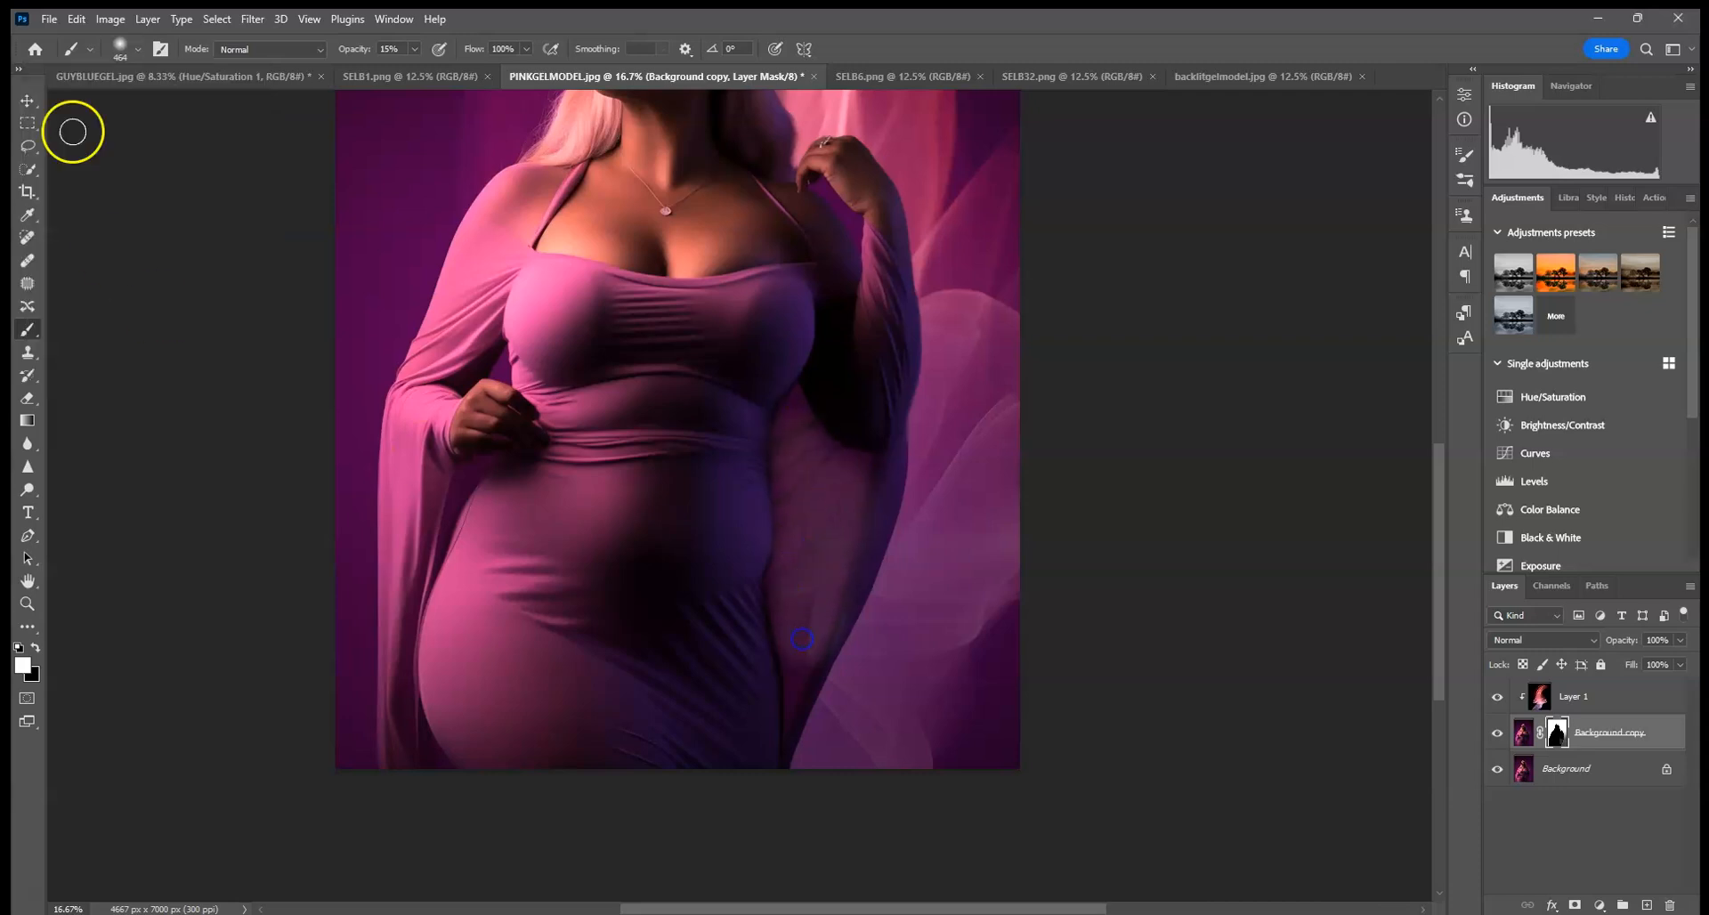
{"action": "left_click", "coordinate": [76, 19]}
{"action": "left_click", "coordinate": [102, 36]}
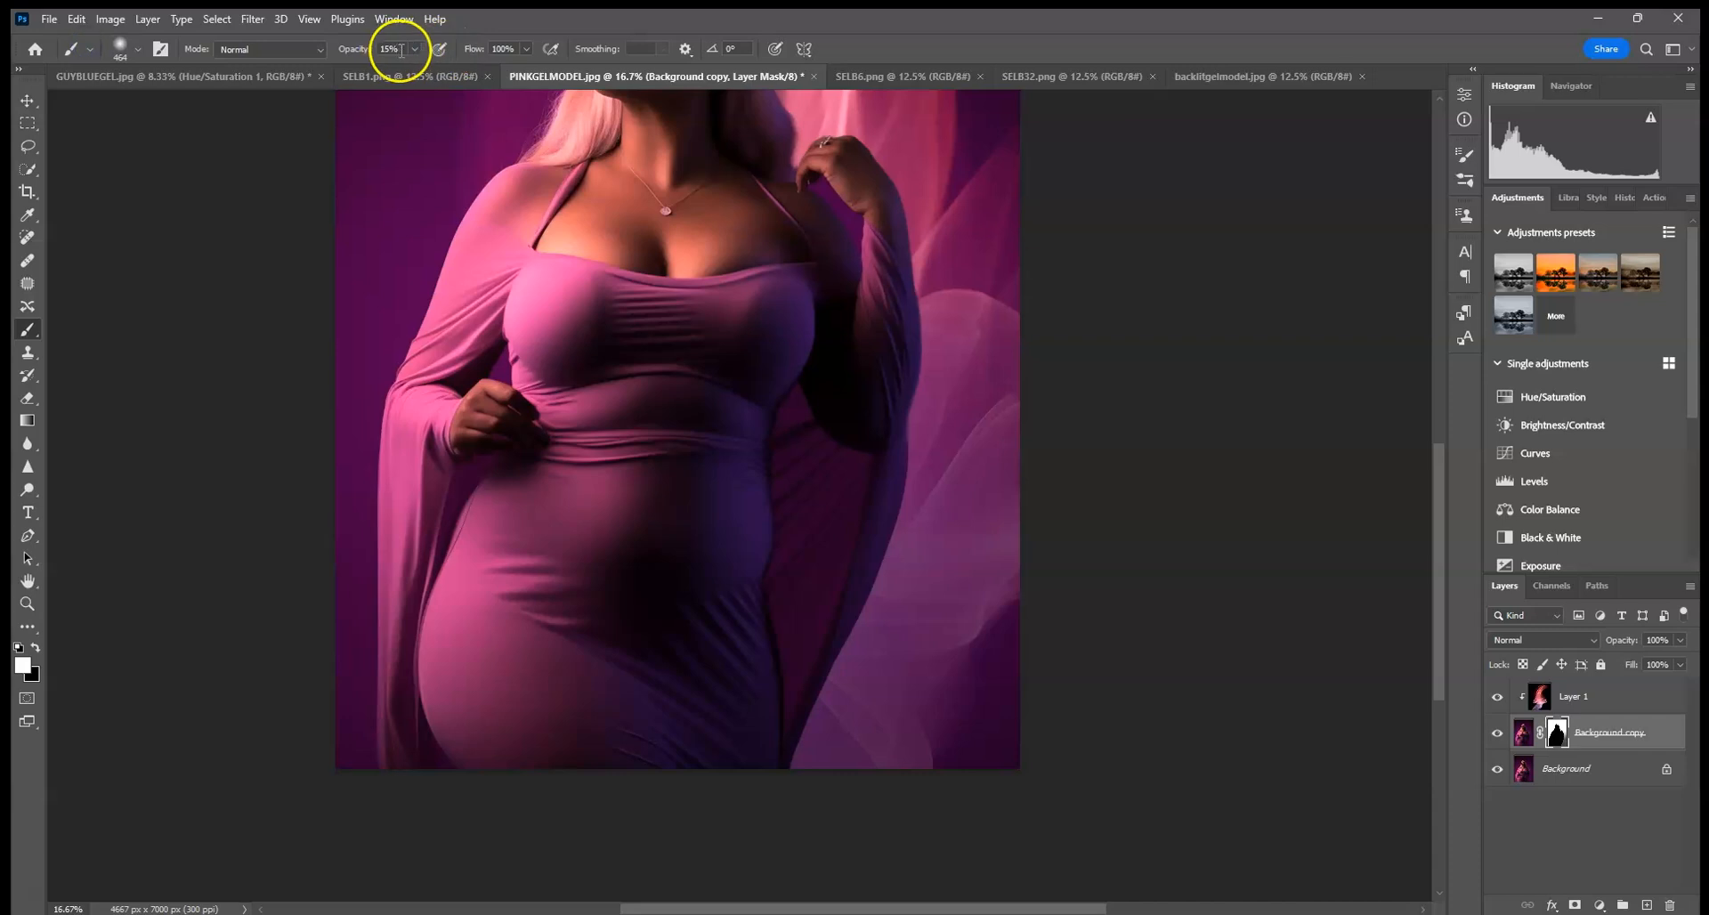
{"action": "type", "text": "5"}
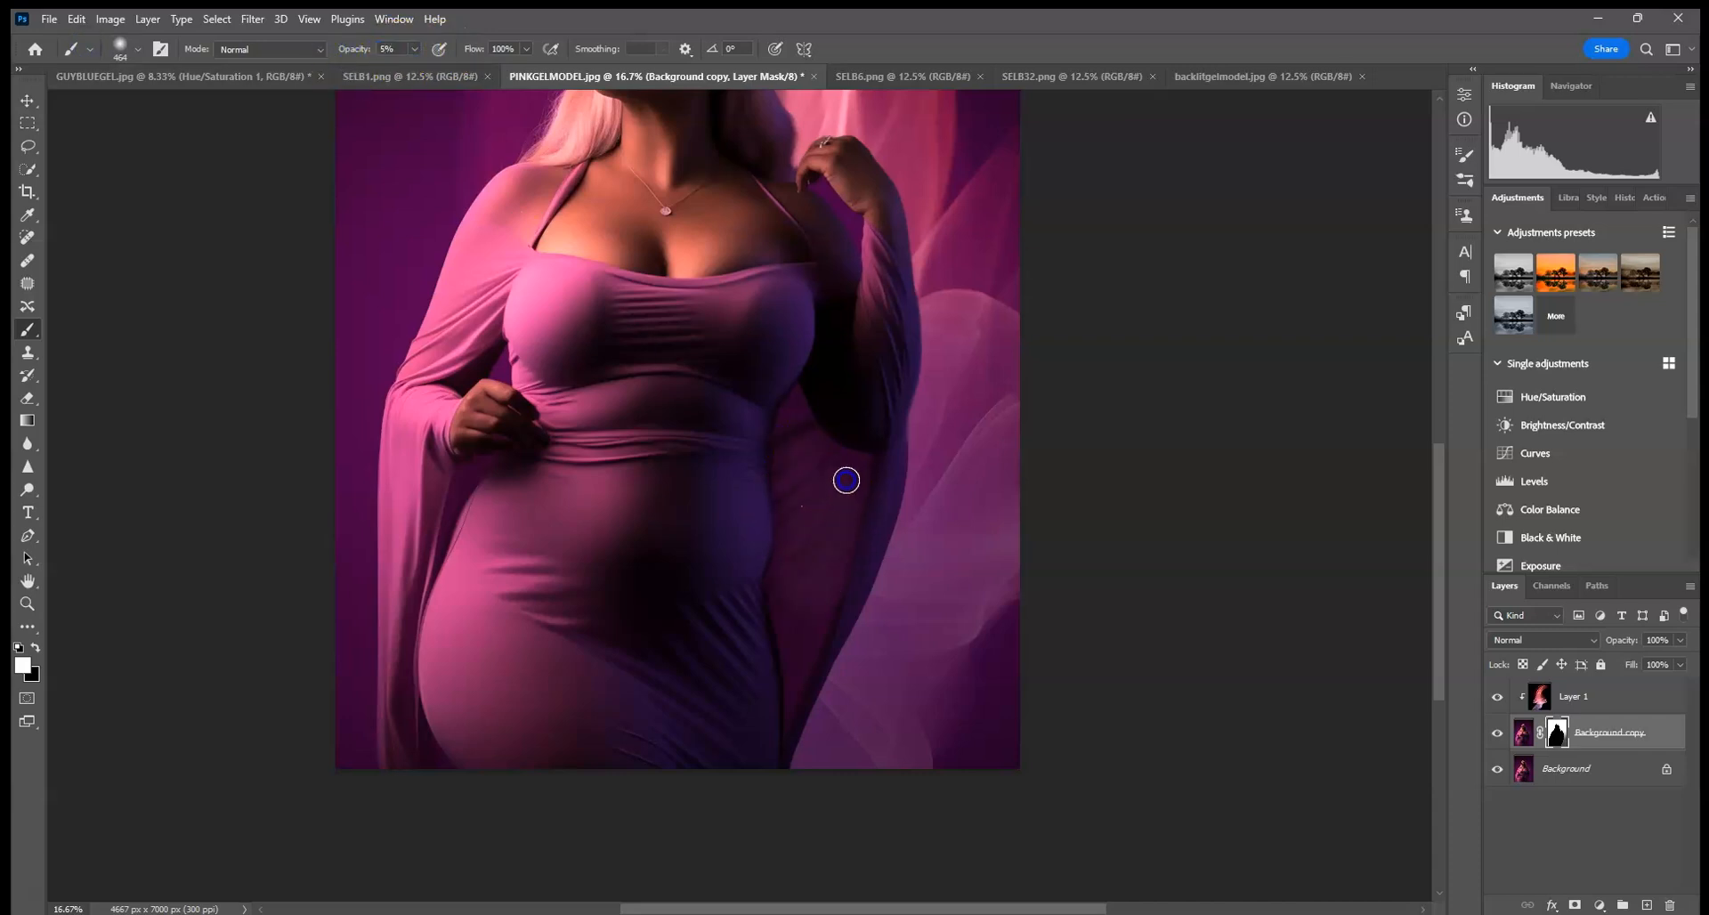
{"action": "left_click", "coordinate": [785, 571]}
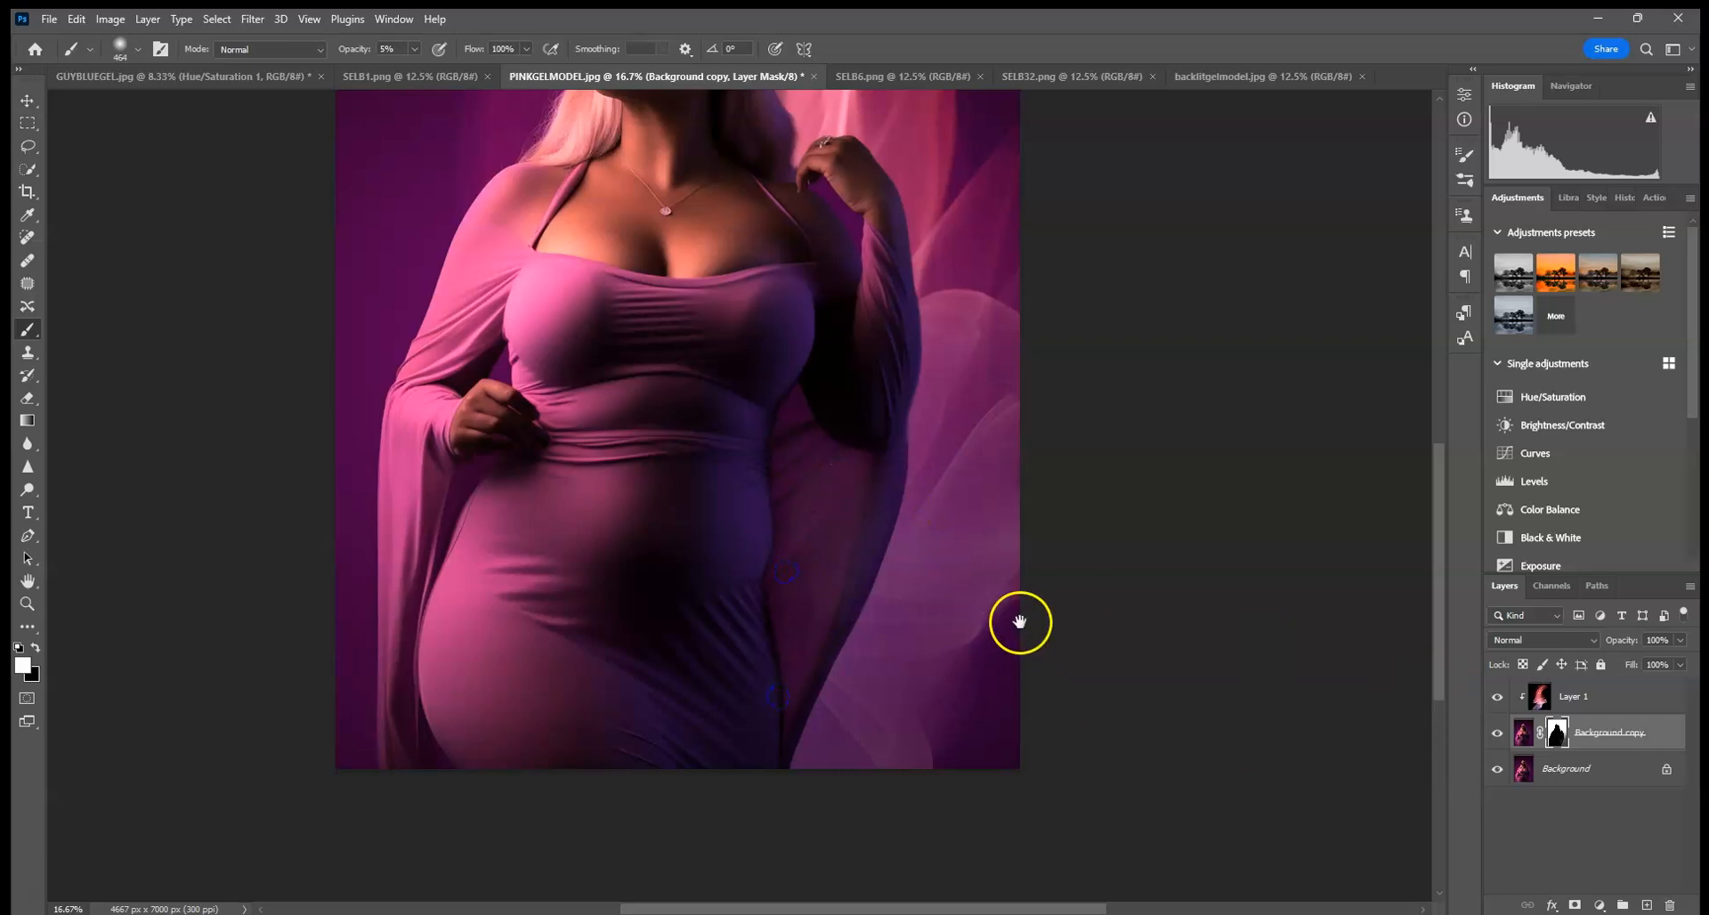
Switch to black and paint at 5% opacity on the mask along the outer edge of the hanging sleeve.
{"action": "left_click_drag", "start_coordinate": [981, 453], "coordinate": [981, 549]}
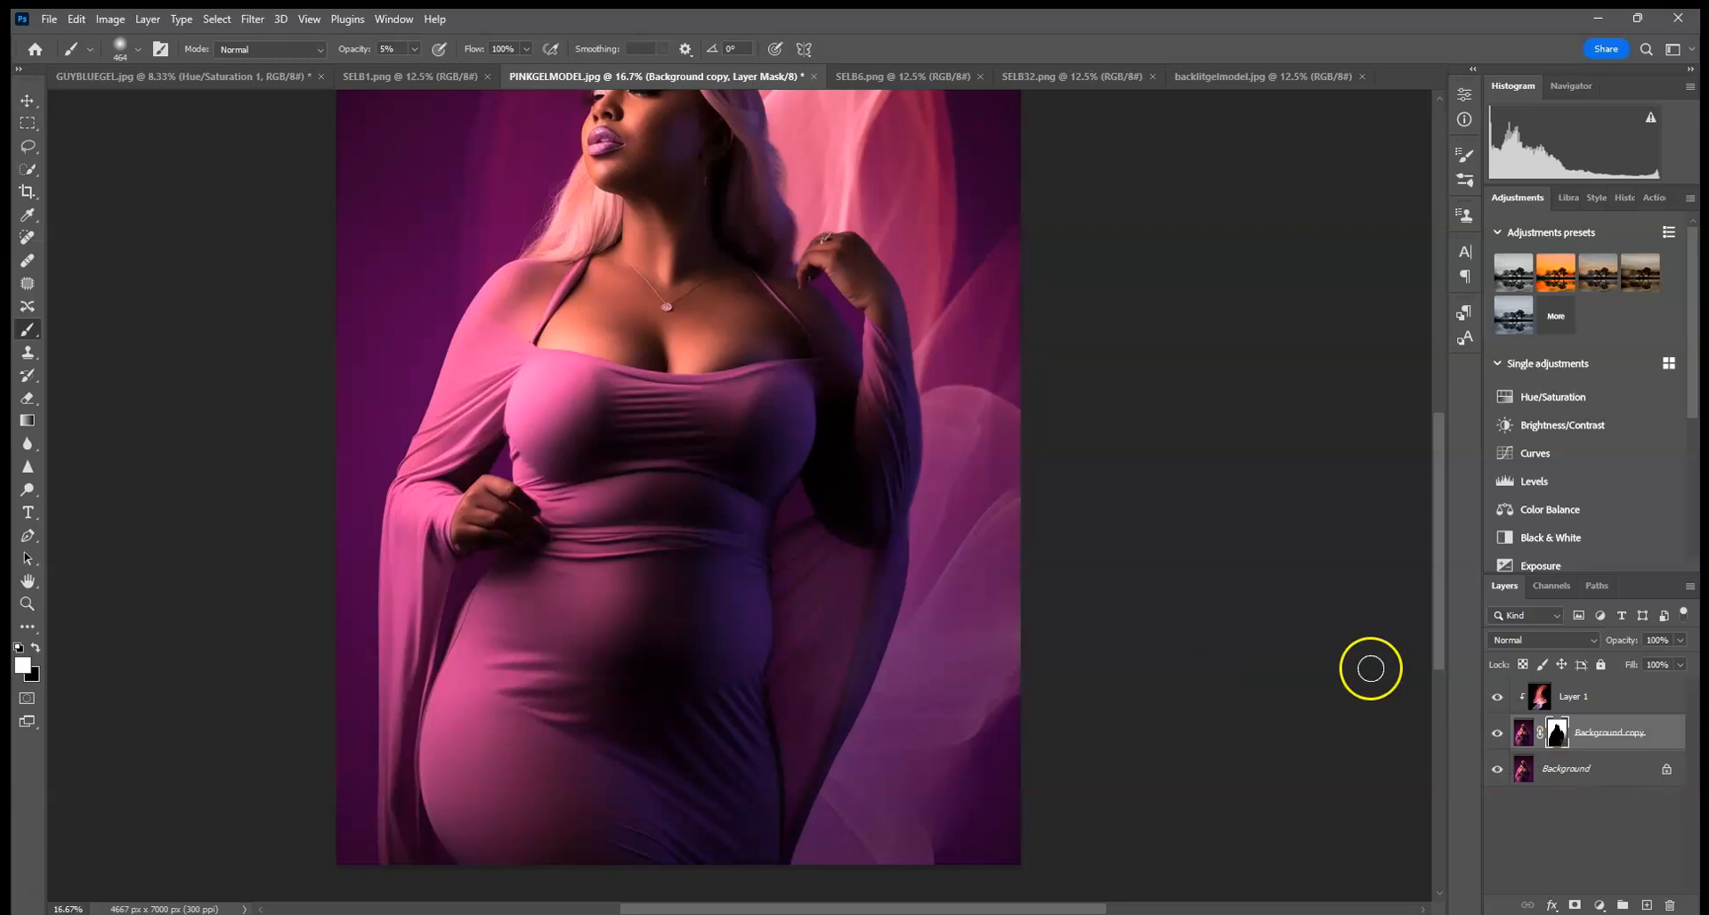
{"action": "left_click", "coordinate": [38, 642]}
{"action": "left_click_drag", "start_coordinate": [890, 608], "coordinate": [887, 624]}
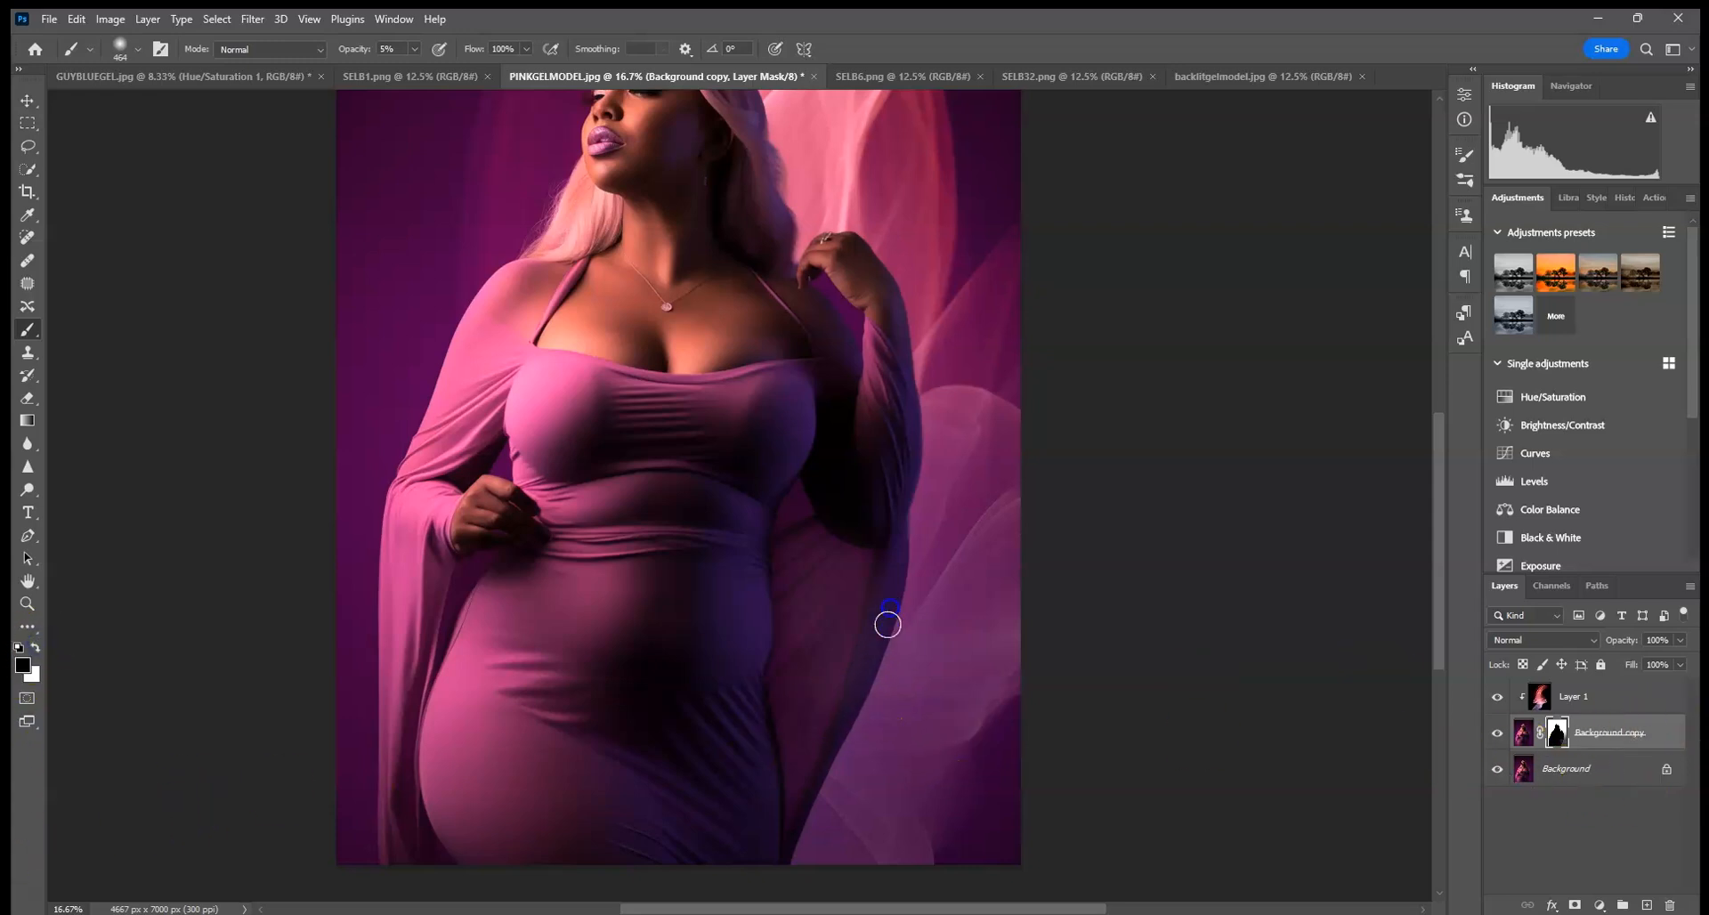
{"action": "mouse_move", "coordinate": [826, 717]}
{"action": "left_mouse_down"}
{"action": "mouse_move", "coordinate": [869, 511]}
{"action": "mouse_move", "coordinate": [881, 767]}
{"action": "left_mouse_up"}
Restore the woman's eyelashes and lip edge by painting black on the mask with a 44 px brush at 100% opacity.
{"action": "left_click_drag", "start_coordinate": [763, 397], "coordinate": [751, 591]}
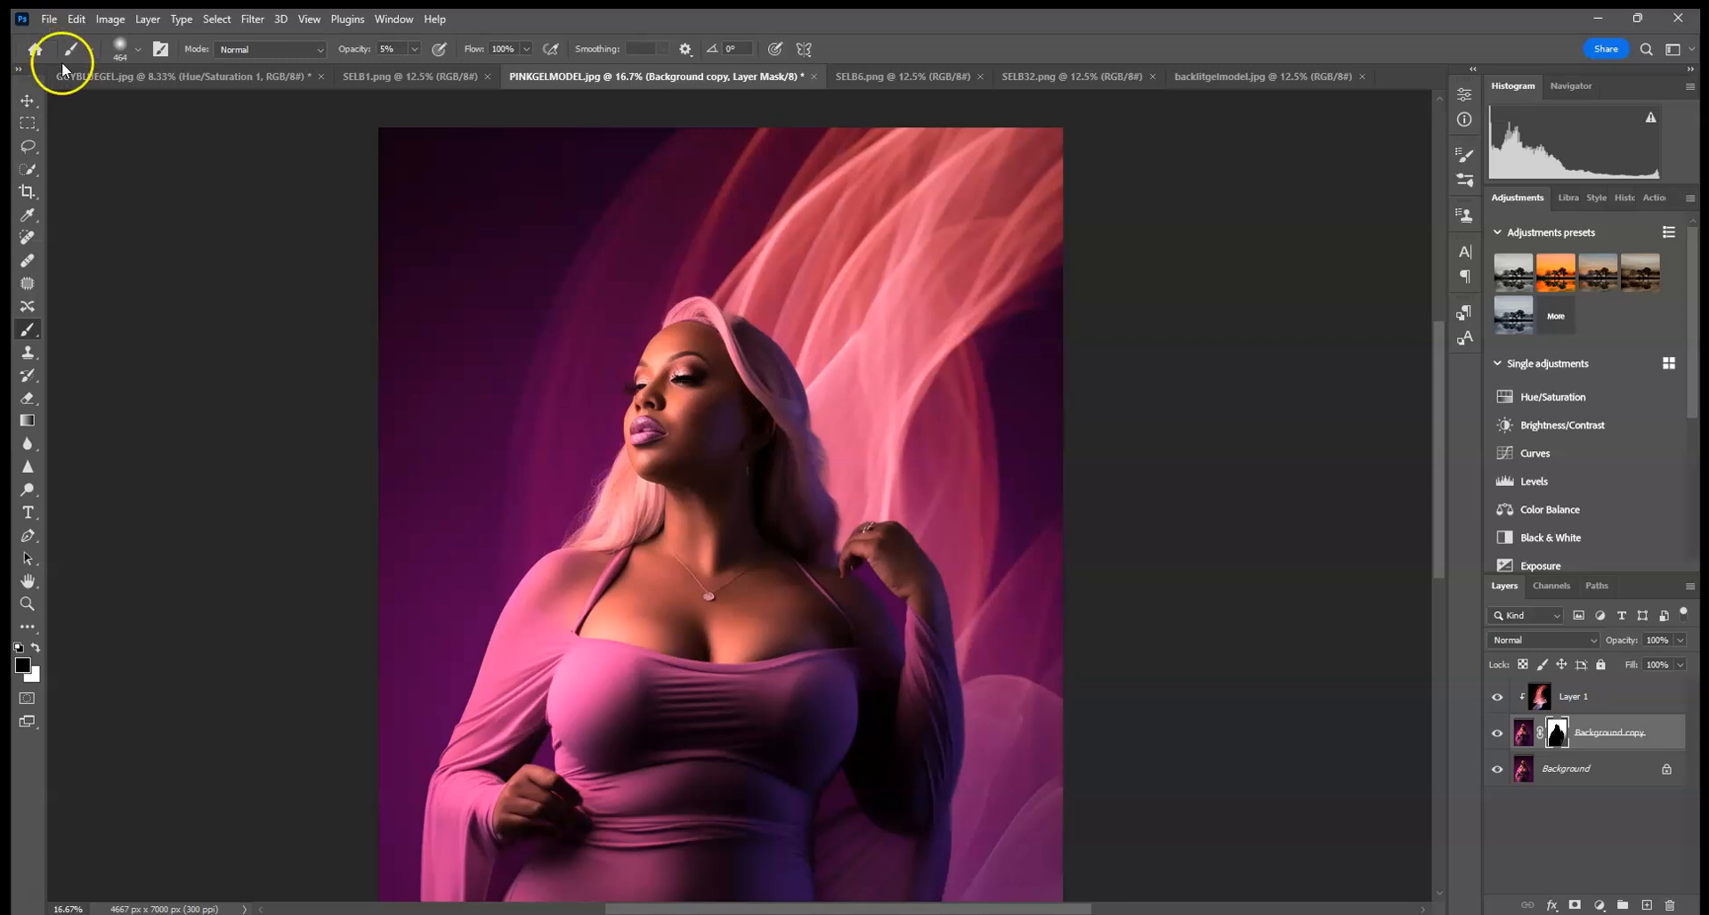
{"action": "left_click", "coordinate": [138, 51]}
{"action": "left_click", "coordinate": [128, 105]}
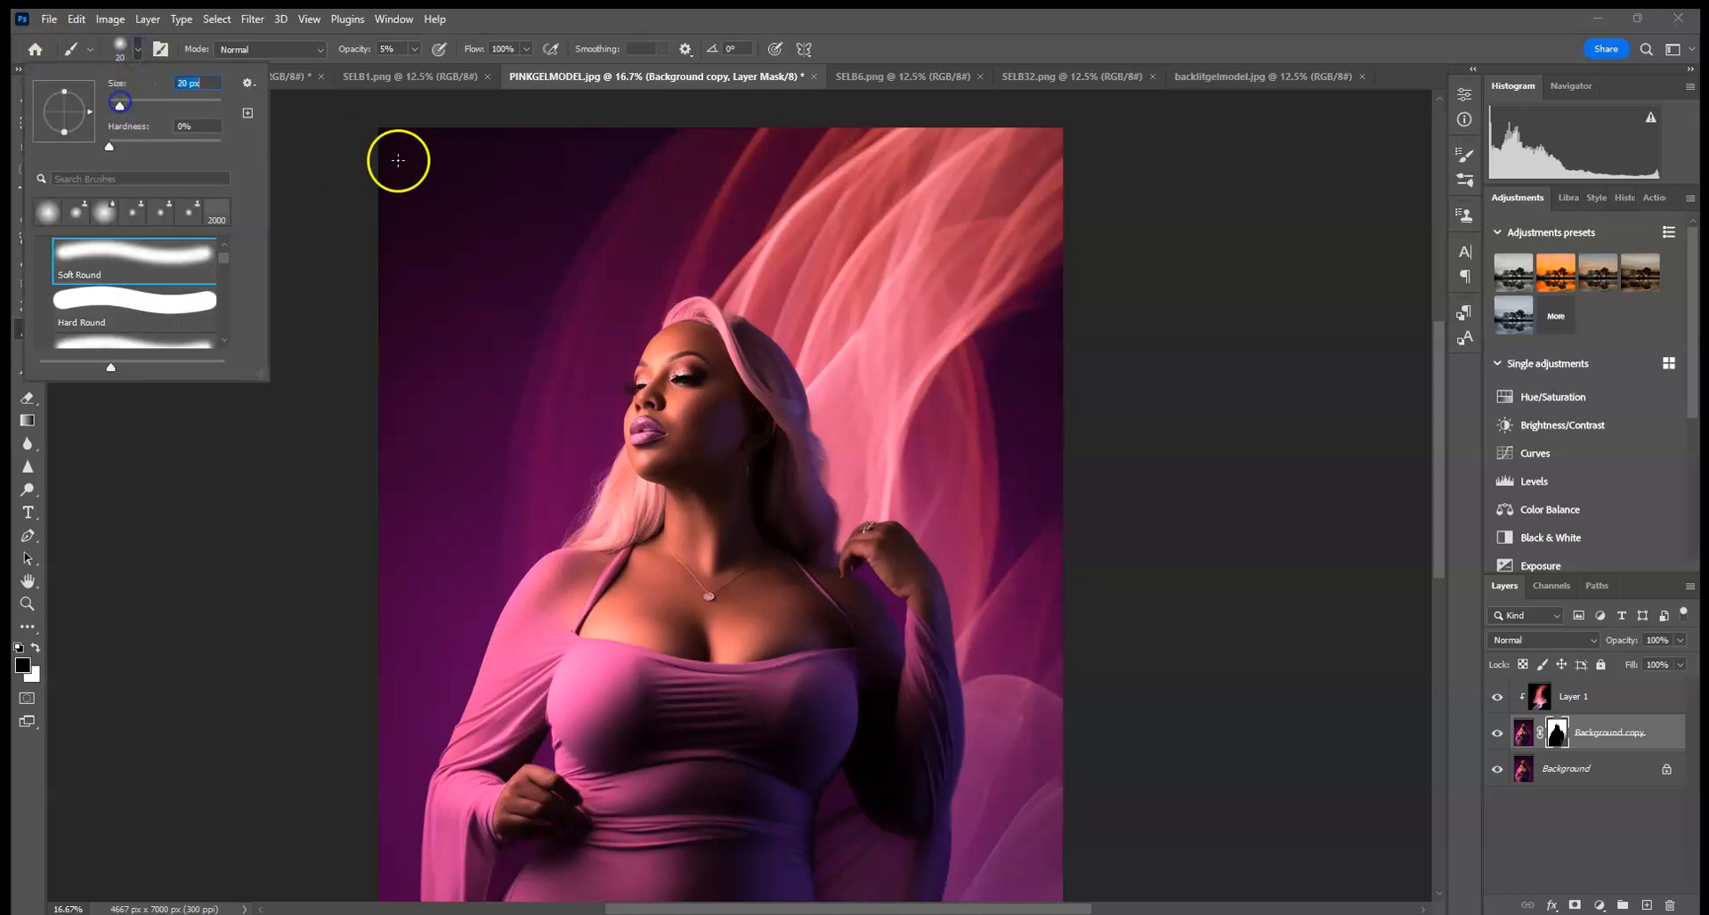
{"action": "left_click", "coordinate": [414, 49]}
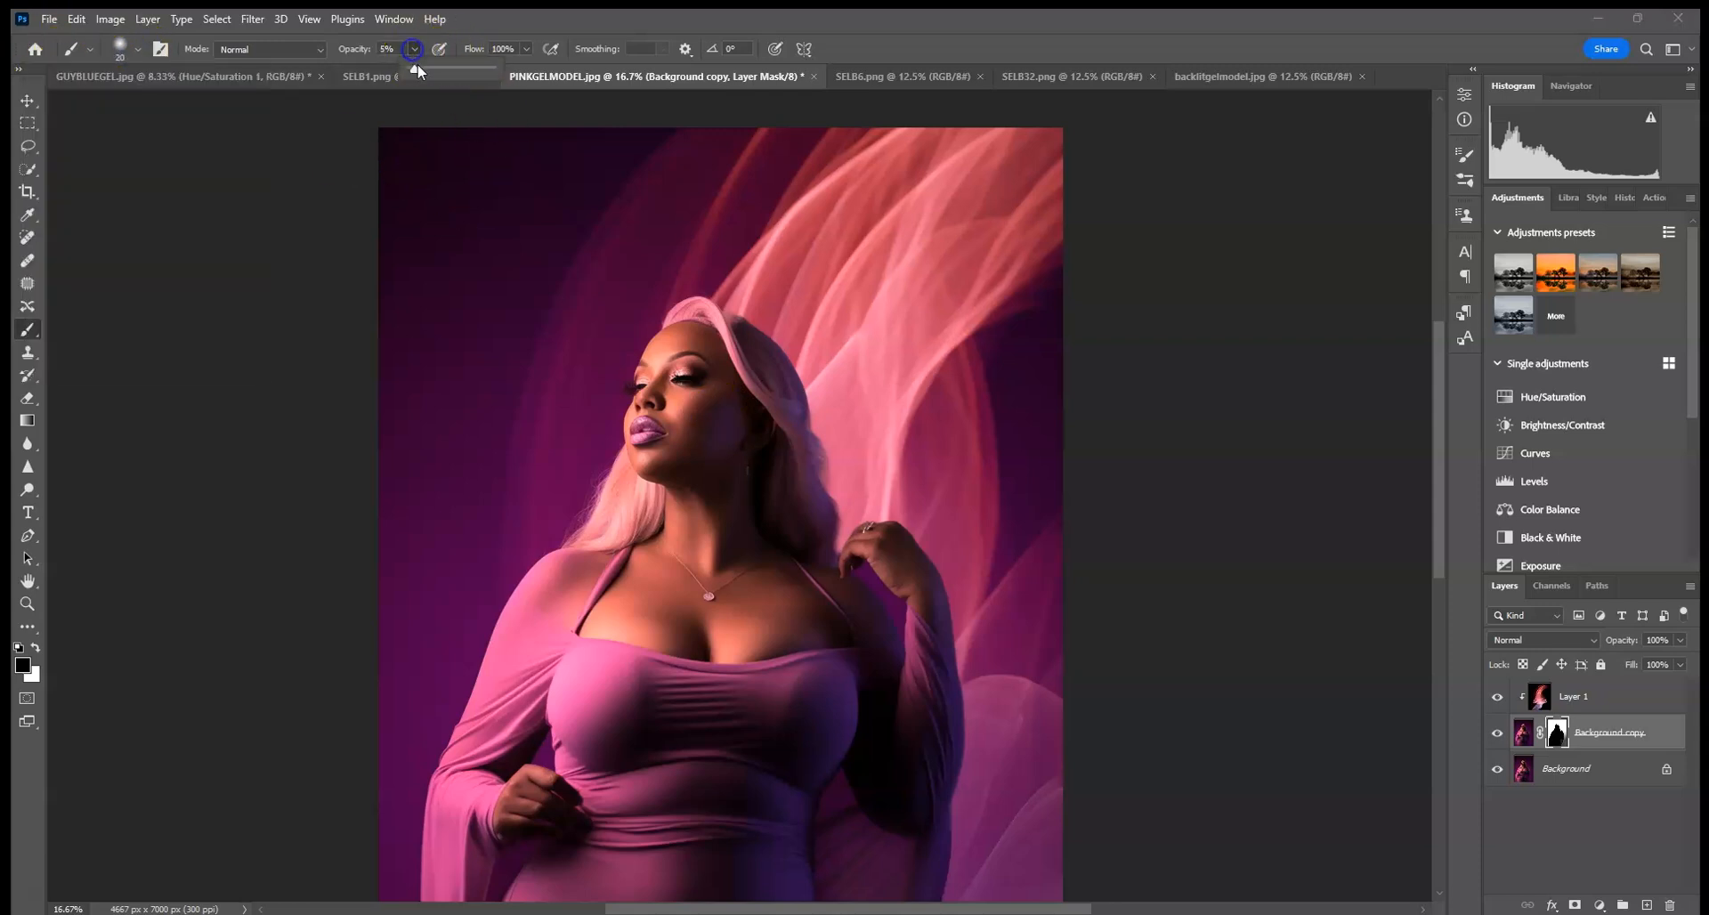
{"action": "left_click", "coordinate": [138, 49]}
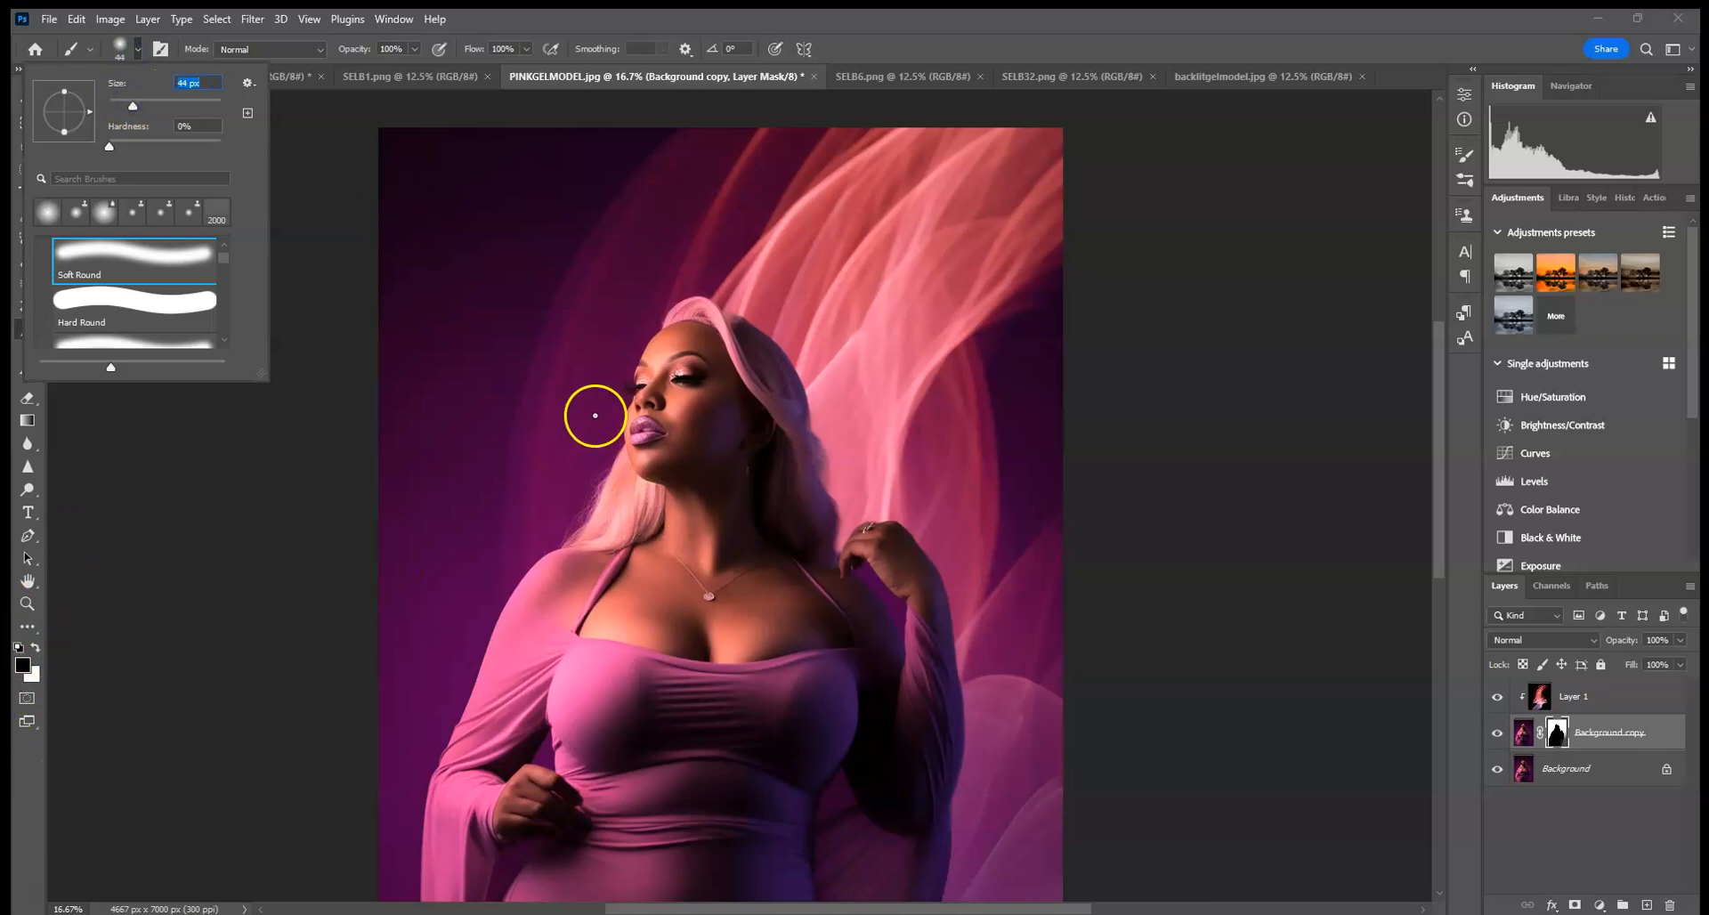
{"action": "left_click", "coordinate": [630, 387]}
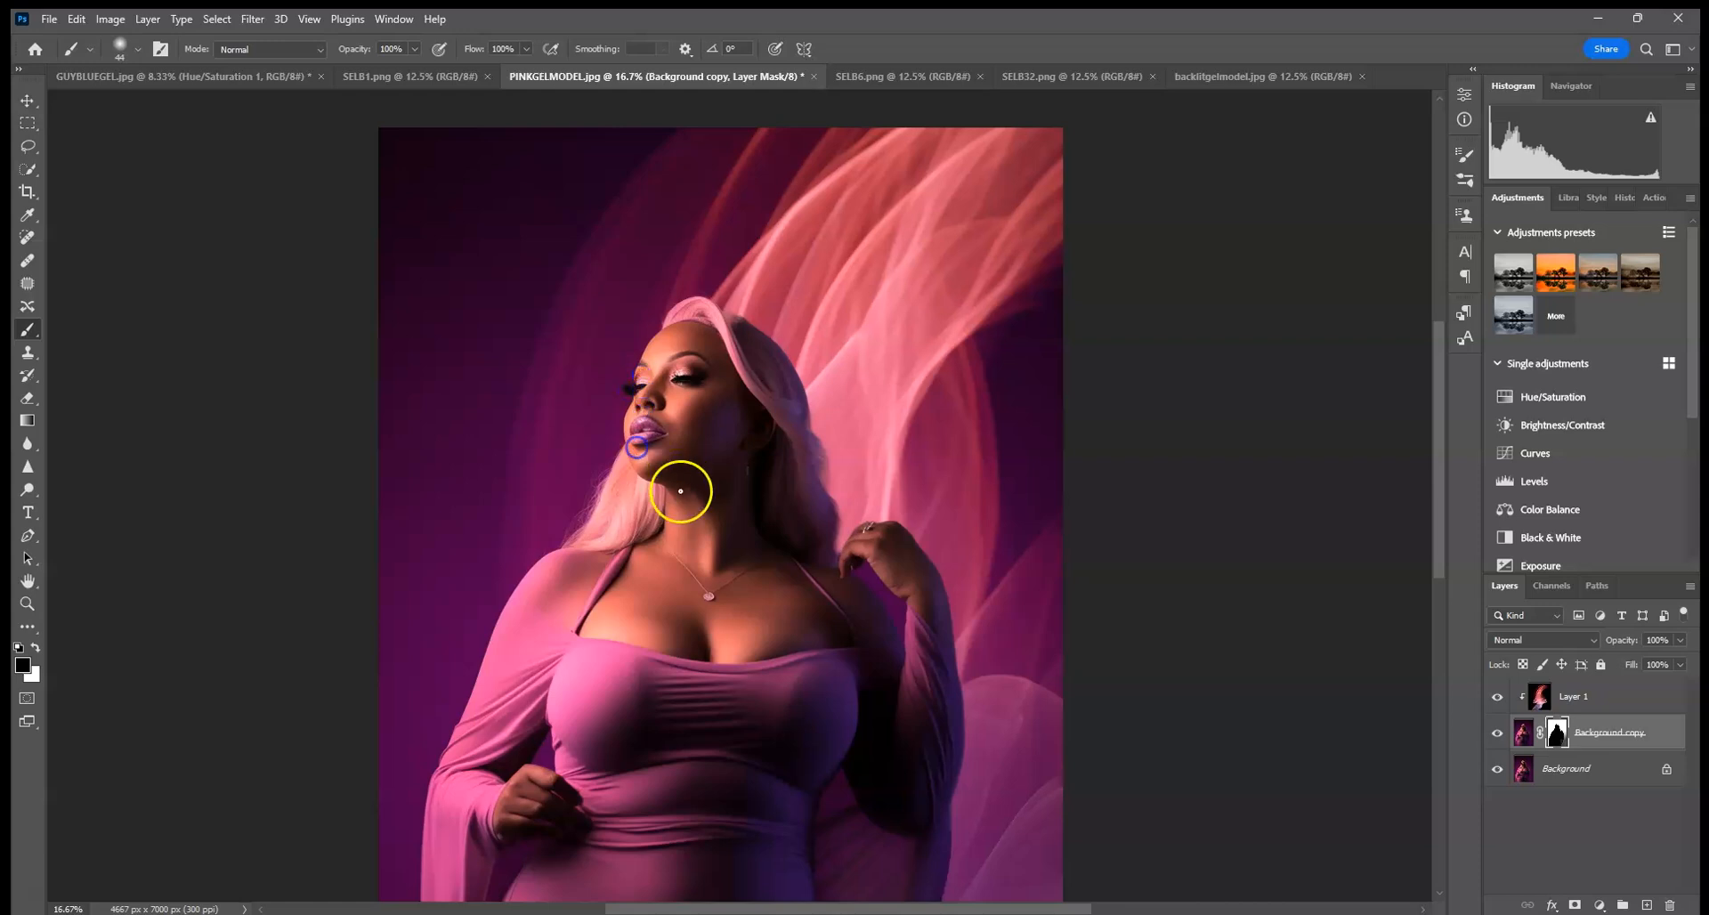
Paint black on the mask along the back edge of her hair with 77 px and 117 px brushes, softening the edge at 14% opacity.
{"action": "left_click", "coordinate": [127, 48]}
{"action": "left_click_drag", "start_coordinate": [137, 101], "coordinate": [152, 104]}
{"action": "left_click_drag", "start_coordinate": [801, 446], "coordinate": [818, 480]}
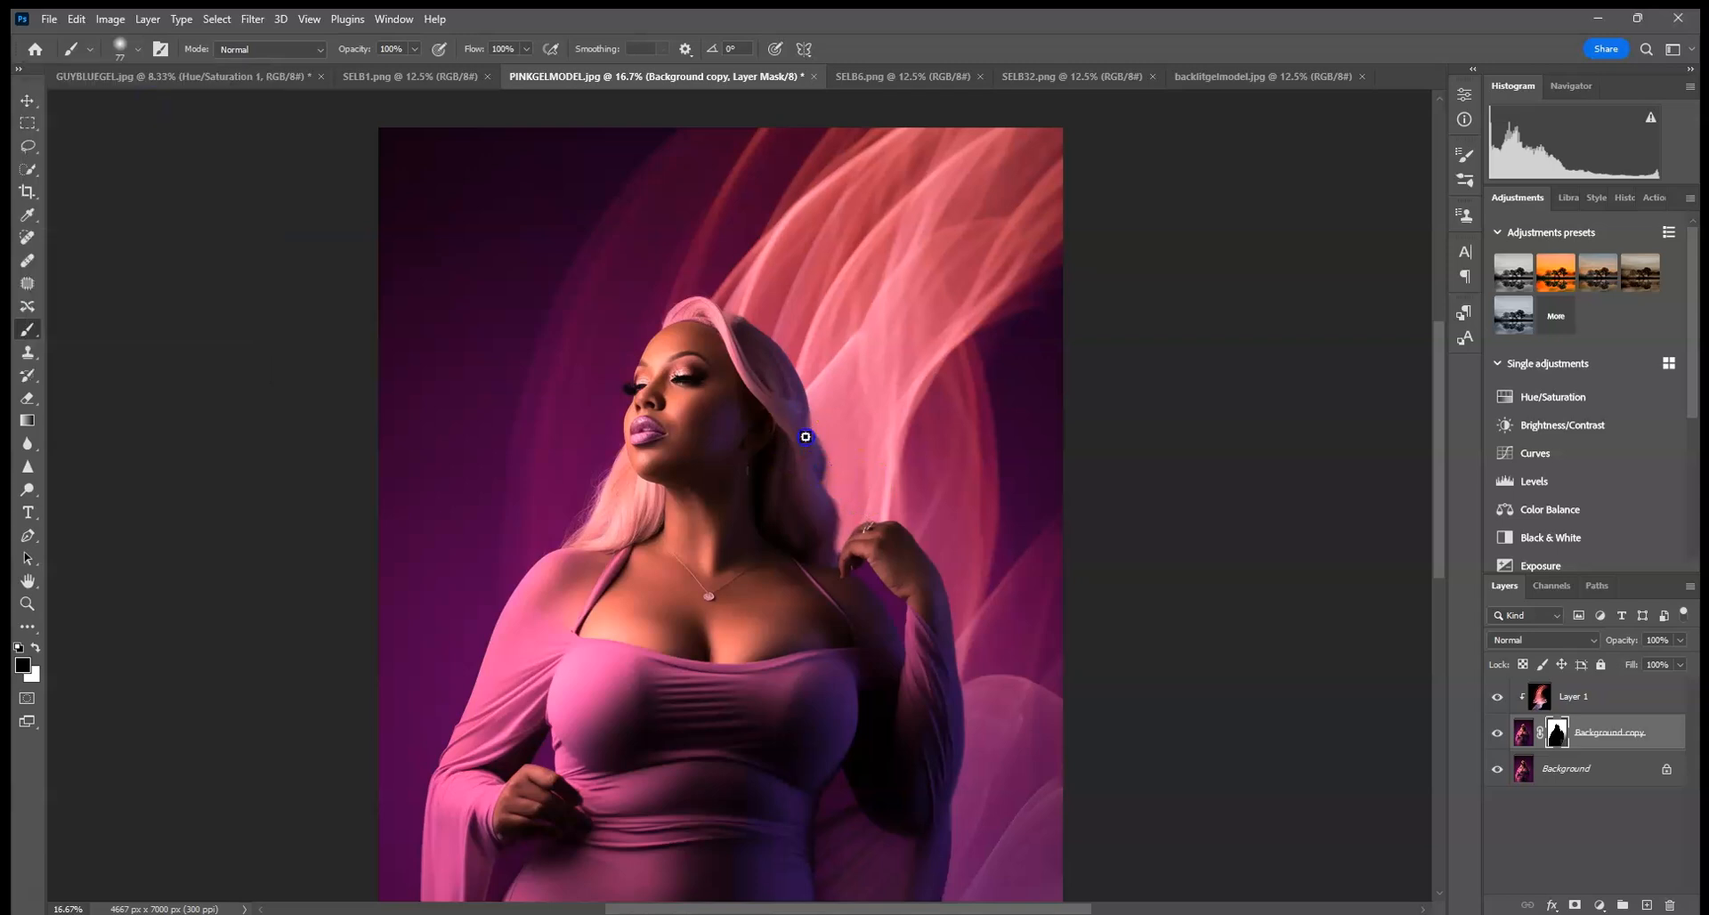
{"action": "left_click", "coordinate": [128, 49]}
{"action": "left_click_drag", "start_coordinate": [152, 105], "coordinate": [170, 104]}
{"action": "left_click", "coordinate": [815, 546]}
{"action": "left_click", "coordinate": [414, 49]}
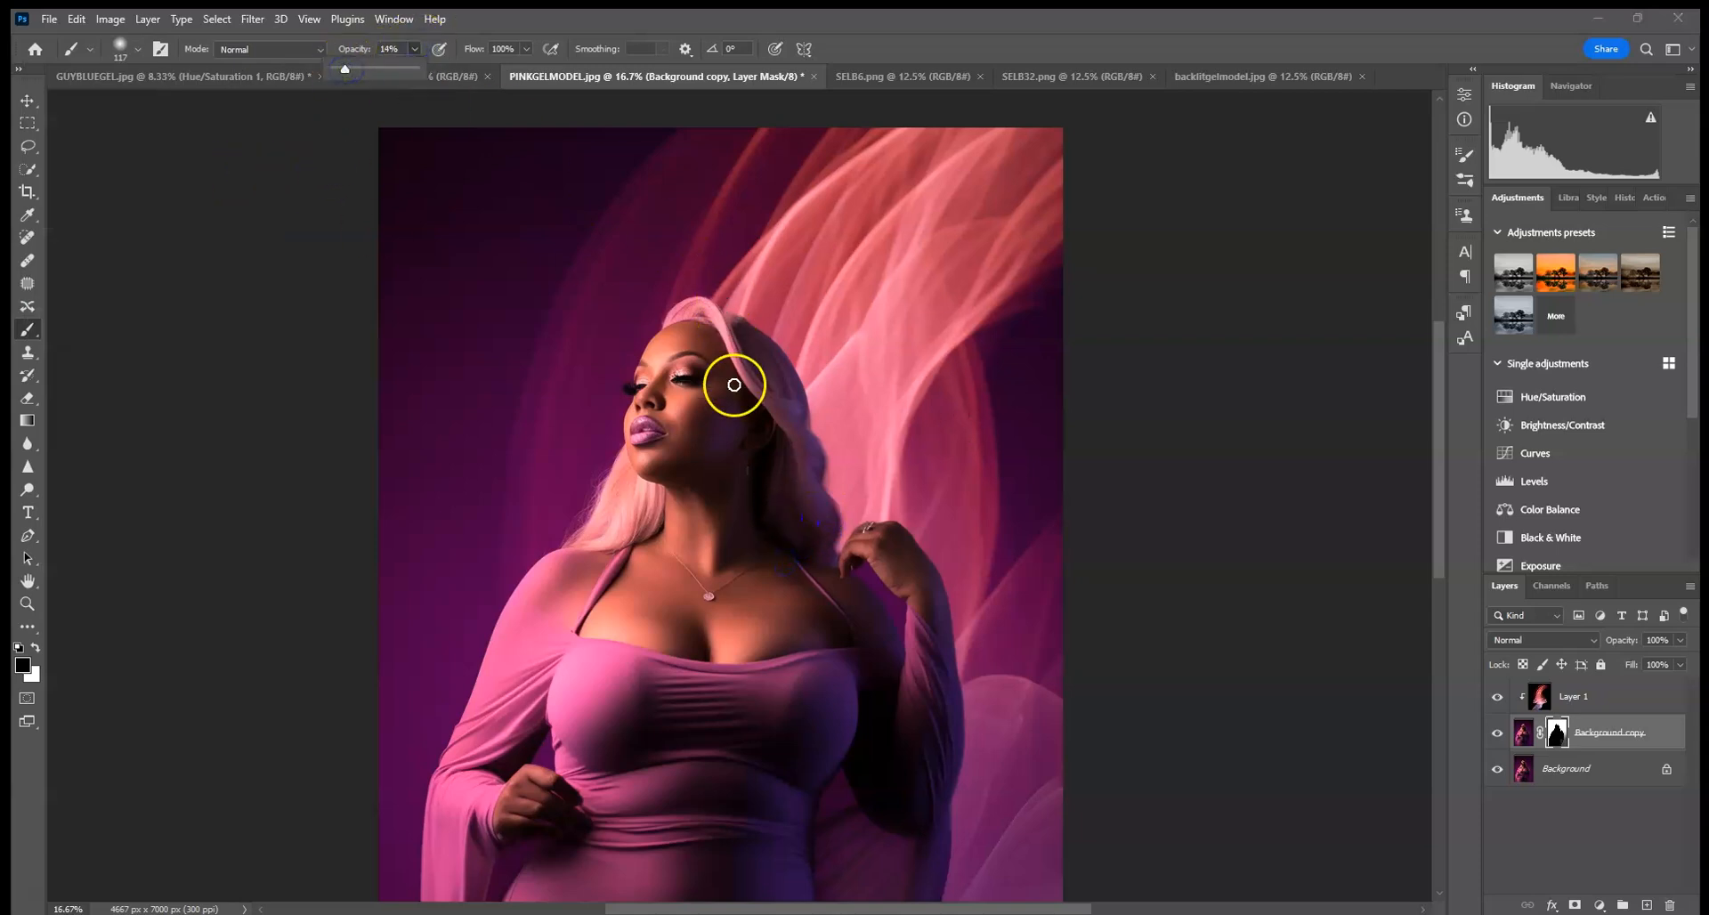
{"action": "left_click", "coordinate": [814, 486]}
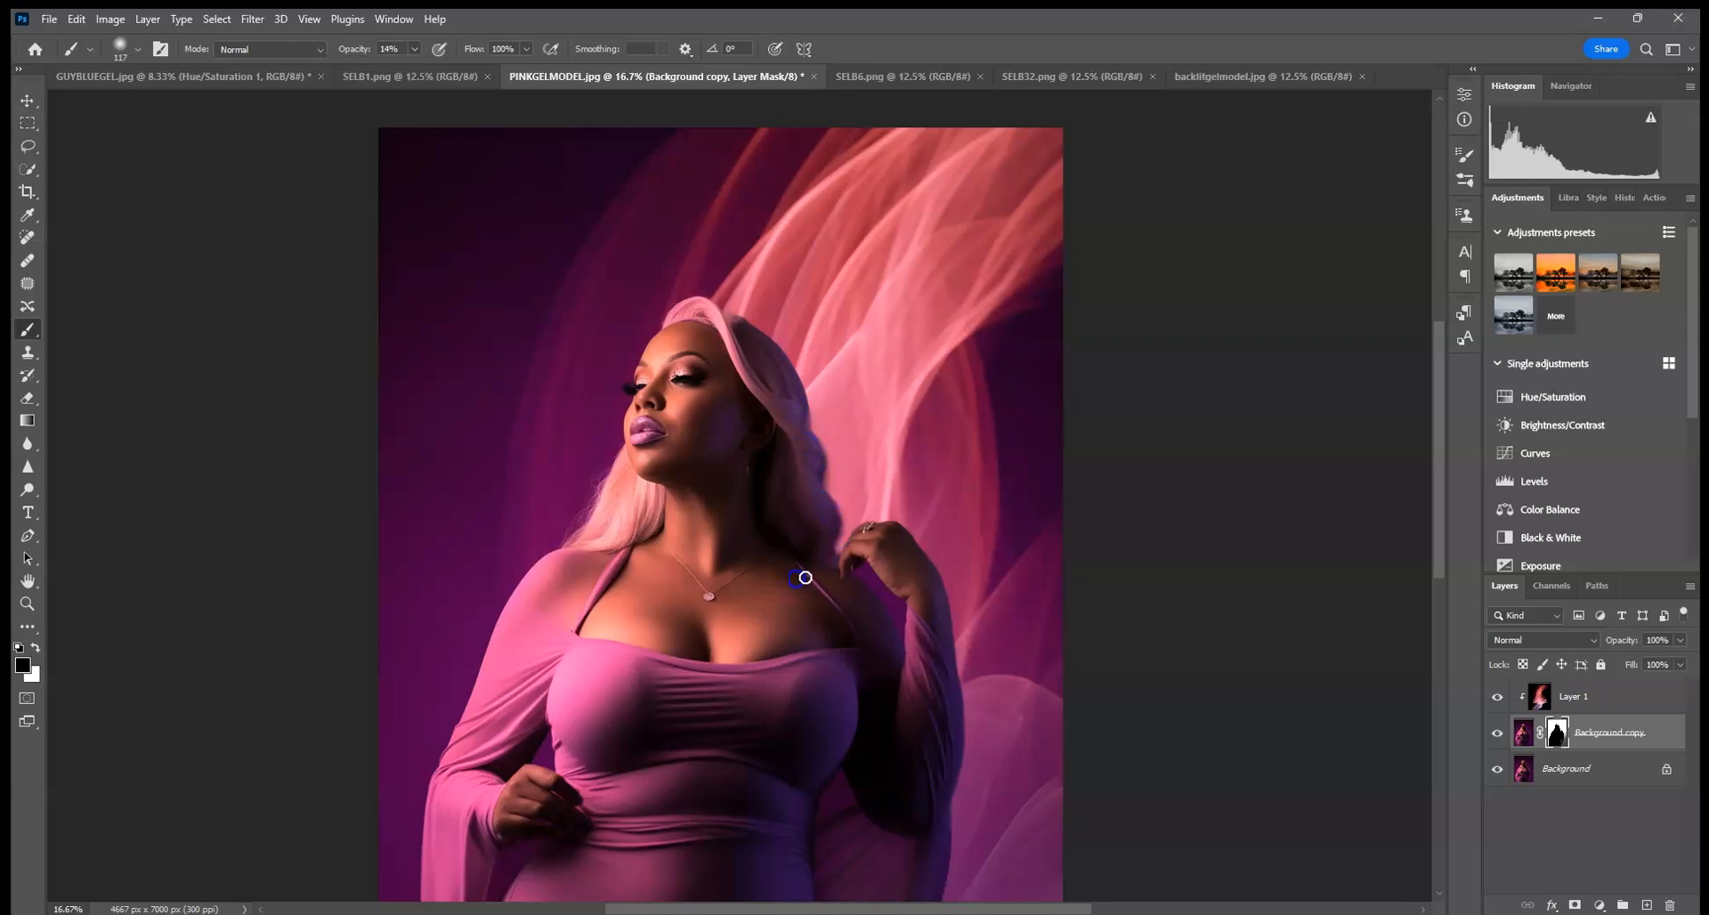
Paint white on the mask in the gap between her raised hand and shoulder with a 50 px brush at 100% opacity.
{"action": "left_click_drag", "start_coordinate": [857, 476], "coordinate": [810, 562]}
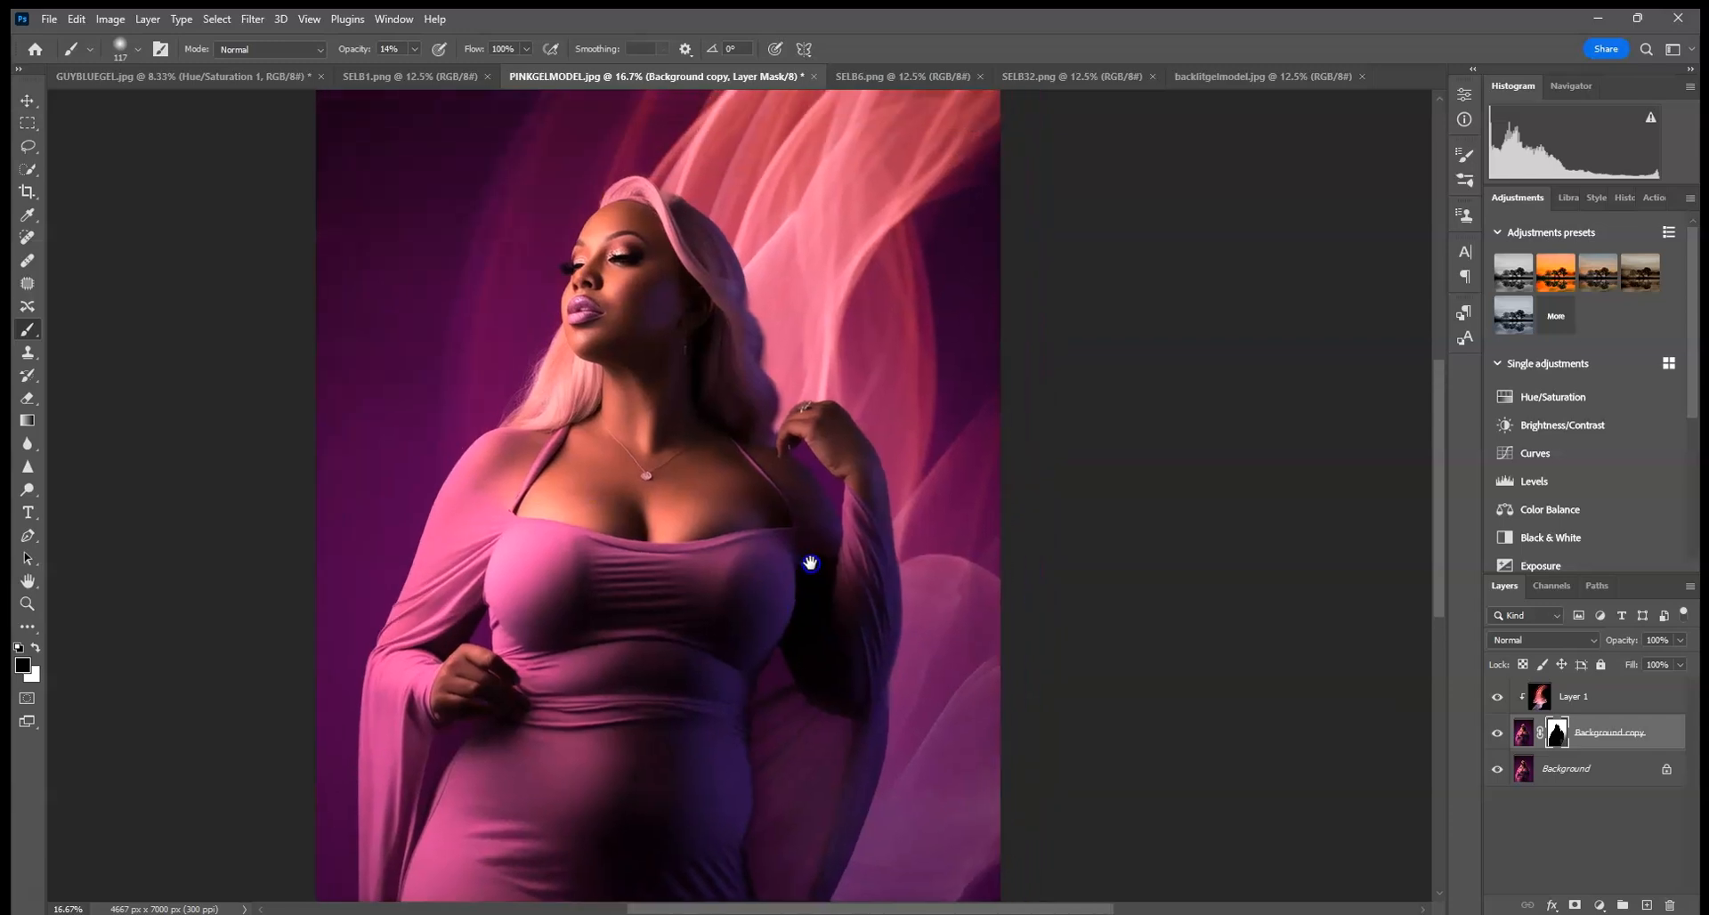
{"action": "key", "text": "ctrl+plus"}
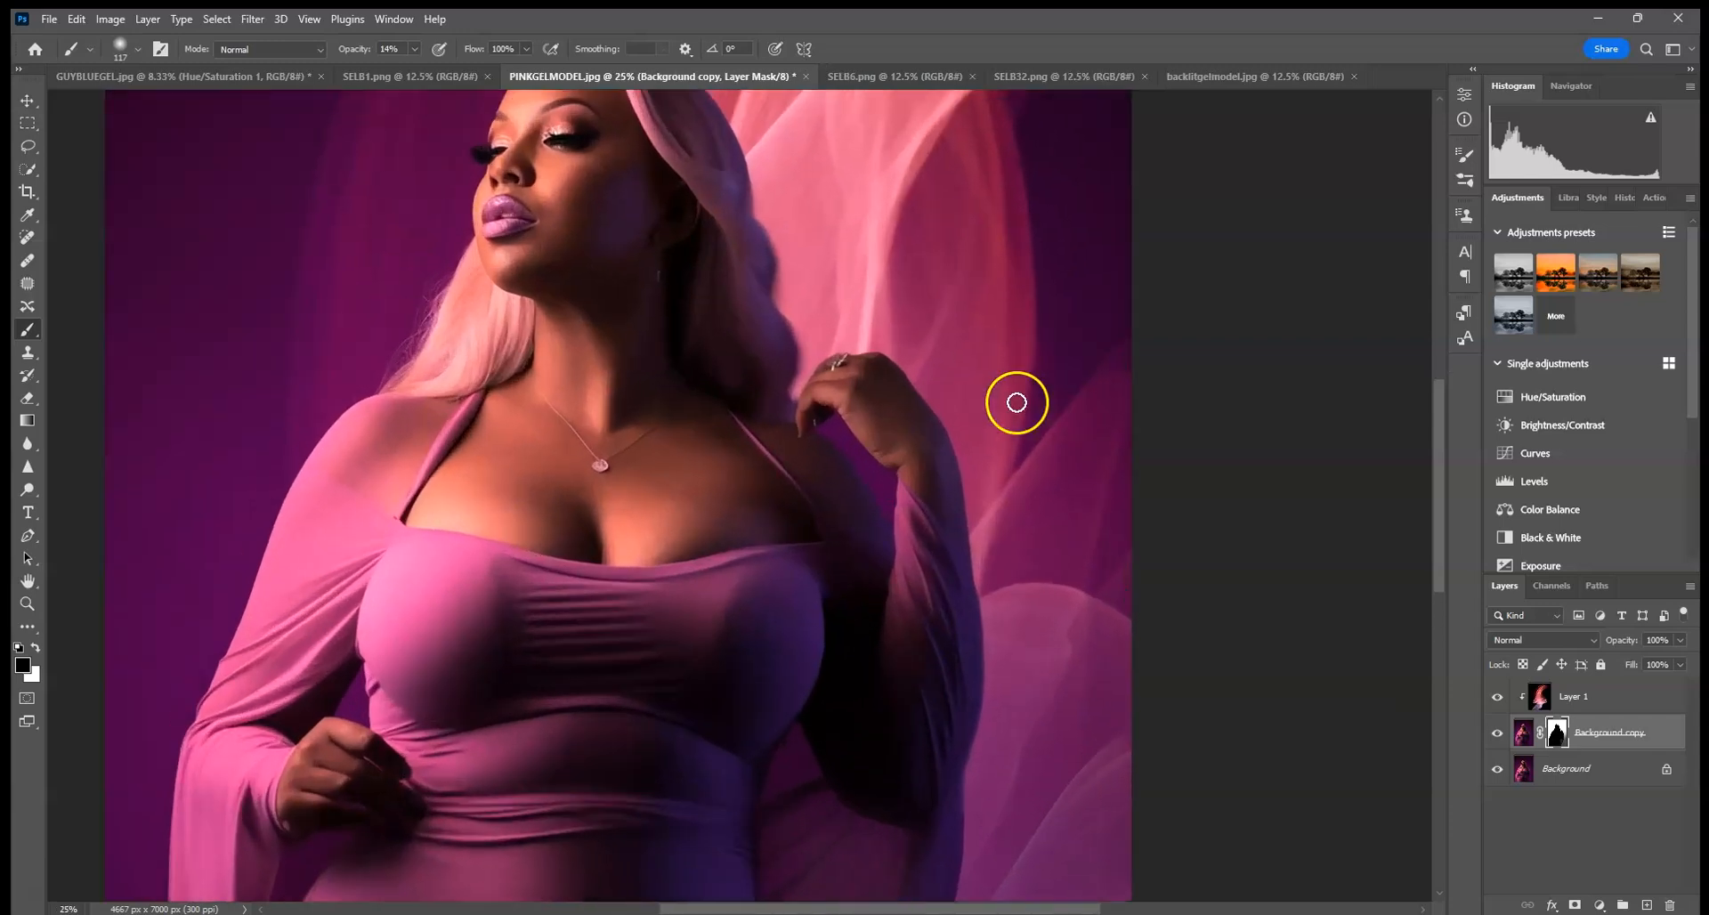
{"action": "left_click_drag", "start_coordinate": [988, 431], "coordinate": [584, 435]}
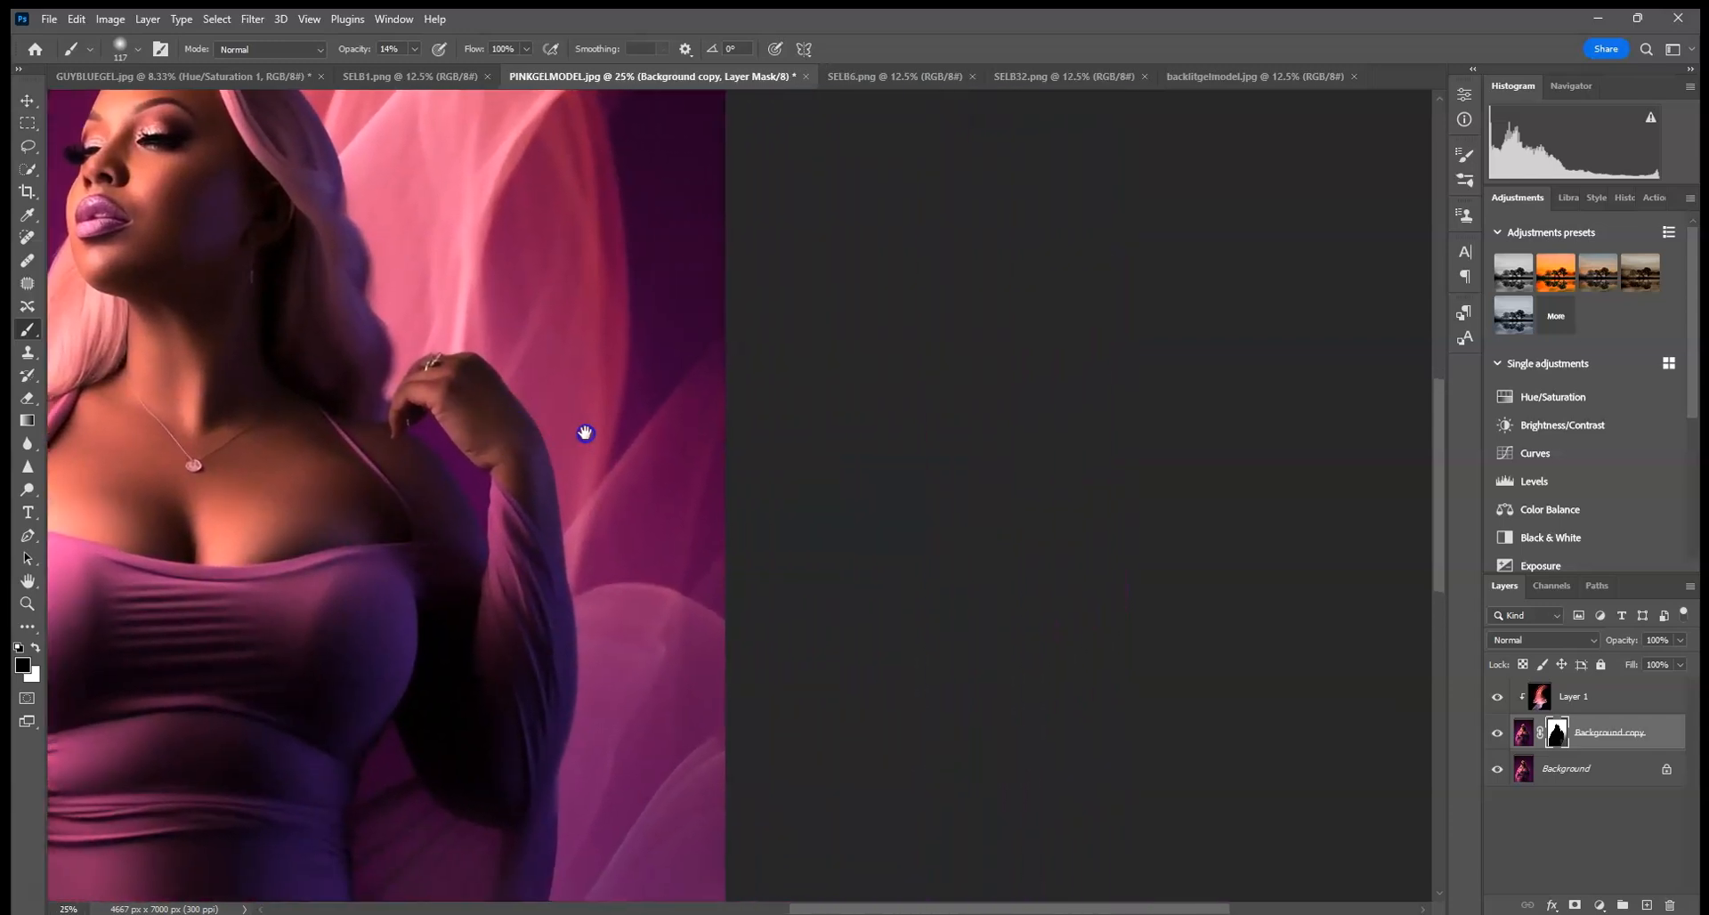
{"action": "left_click", "coordinate": [124, 48]}
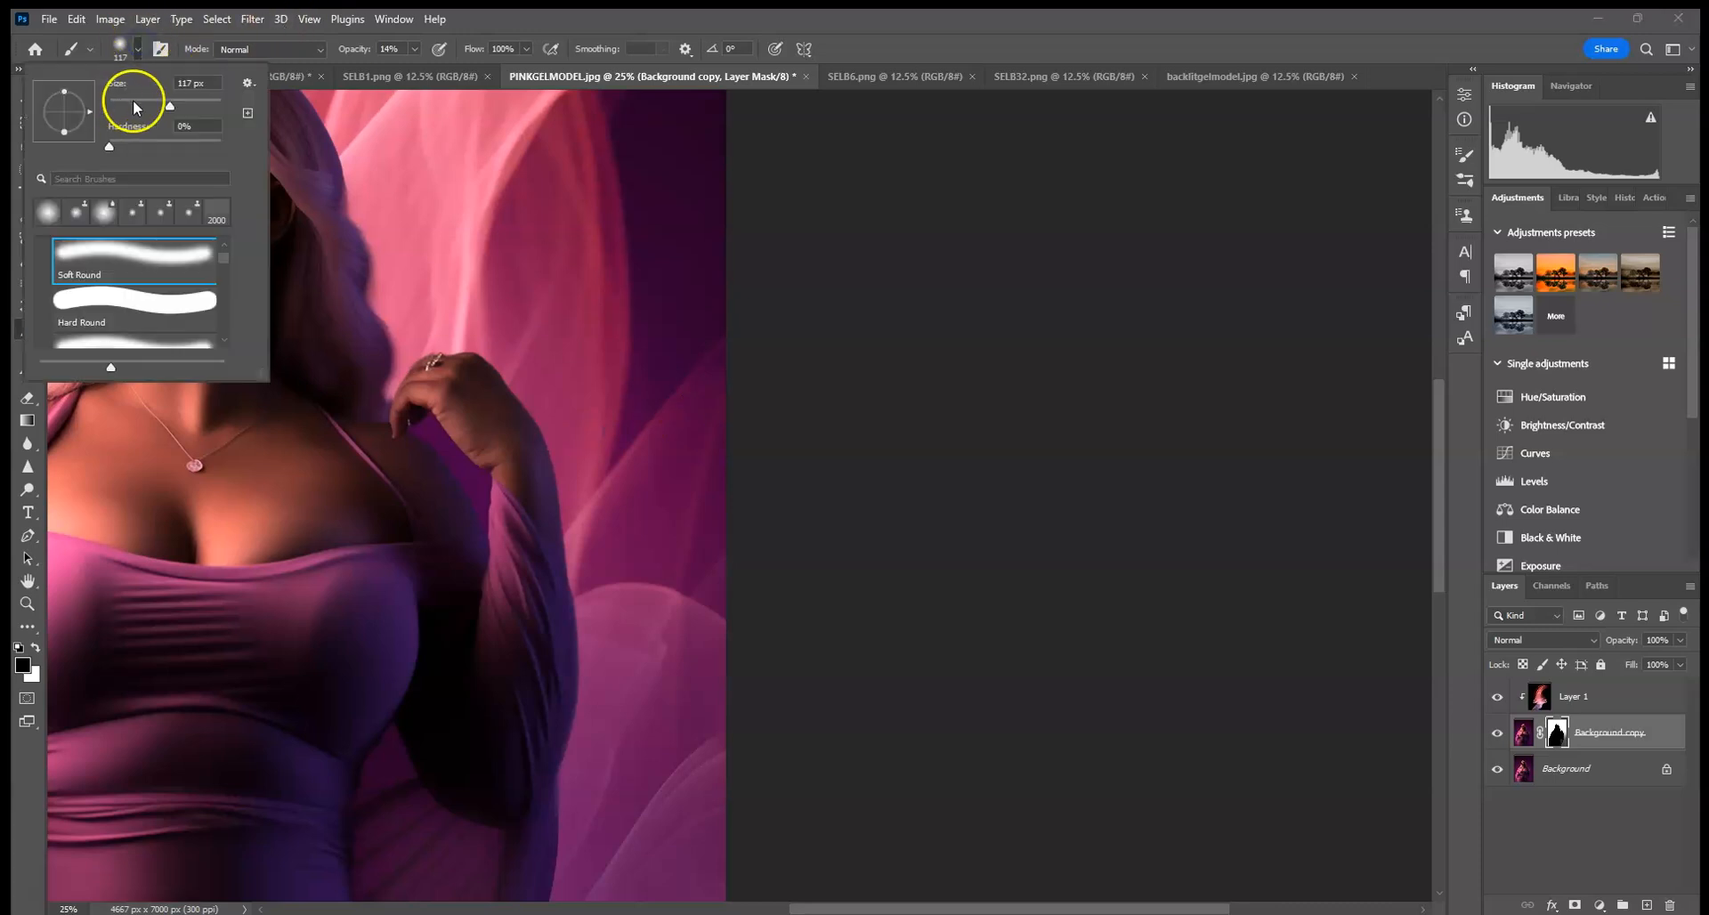
{"action": "left_click", "coordinate": [414, 49]}
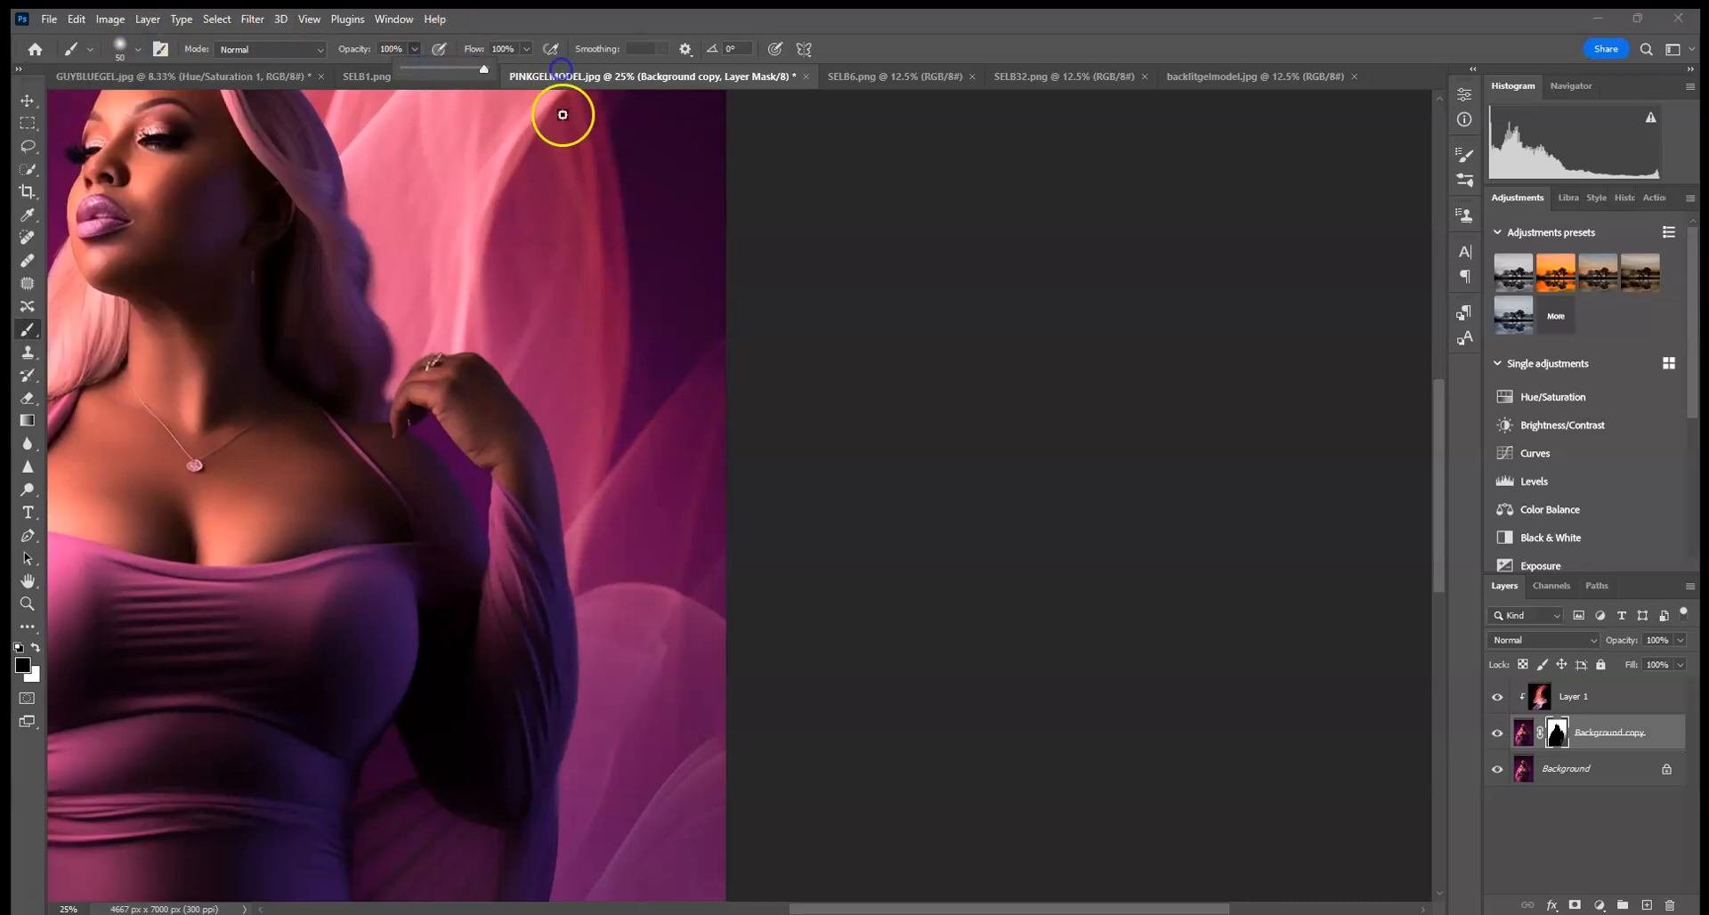
{"action": "left_click", "coordinate": [36, 649]}
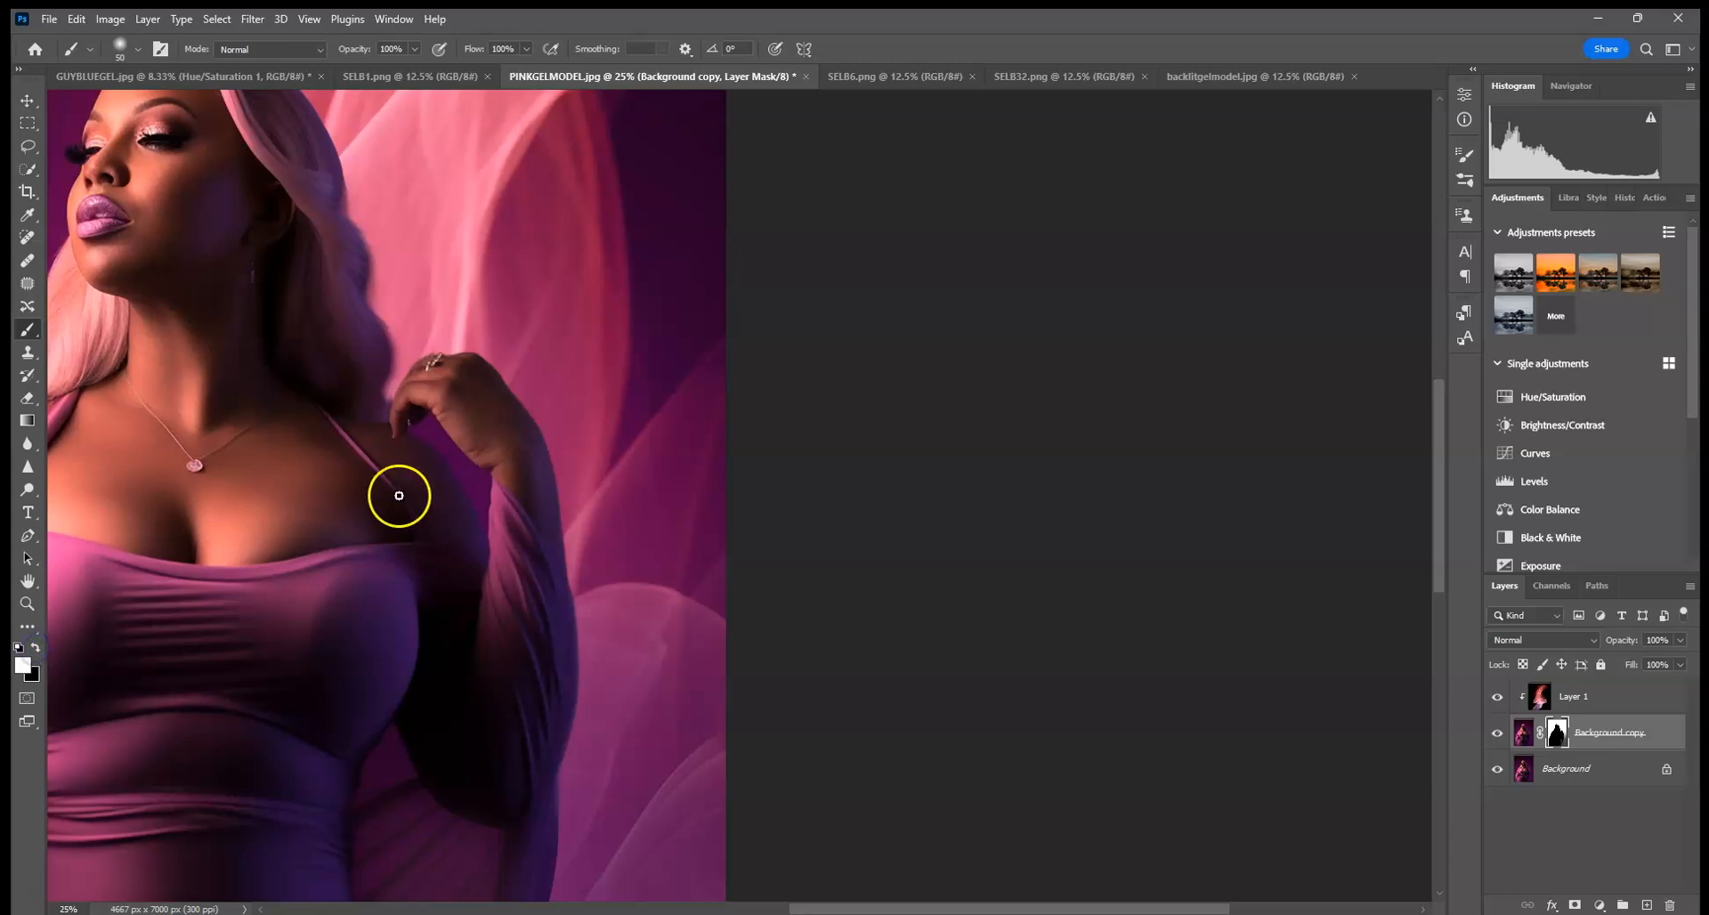
{"action": "left_click_drag", "start_coordinate": [430, 425], "coordinate": [420, 430]}
Trace the gap's edge along her hand, wrist and sleeve in white on the mask with a 14 px brush.
{"action": "key", "text": "ctrl+plus"}
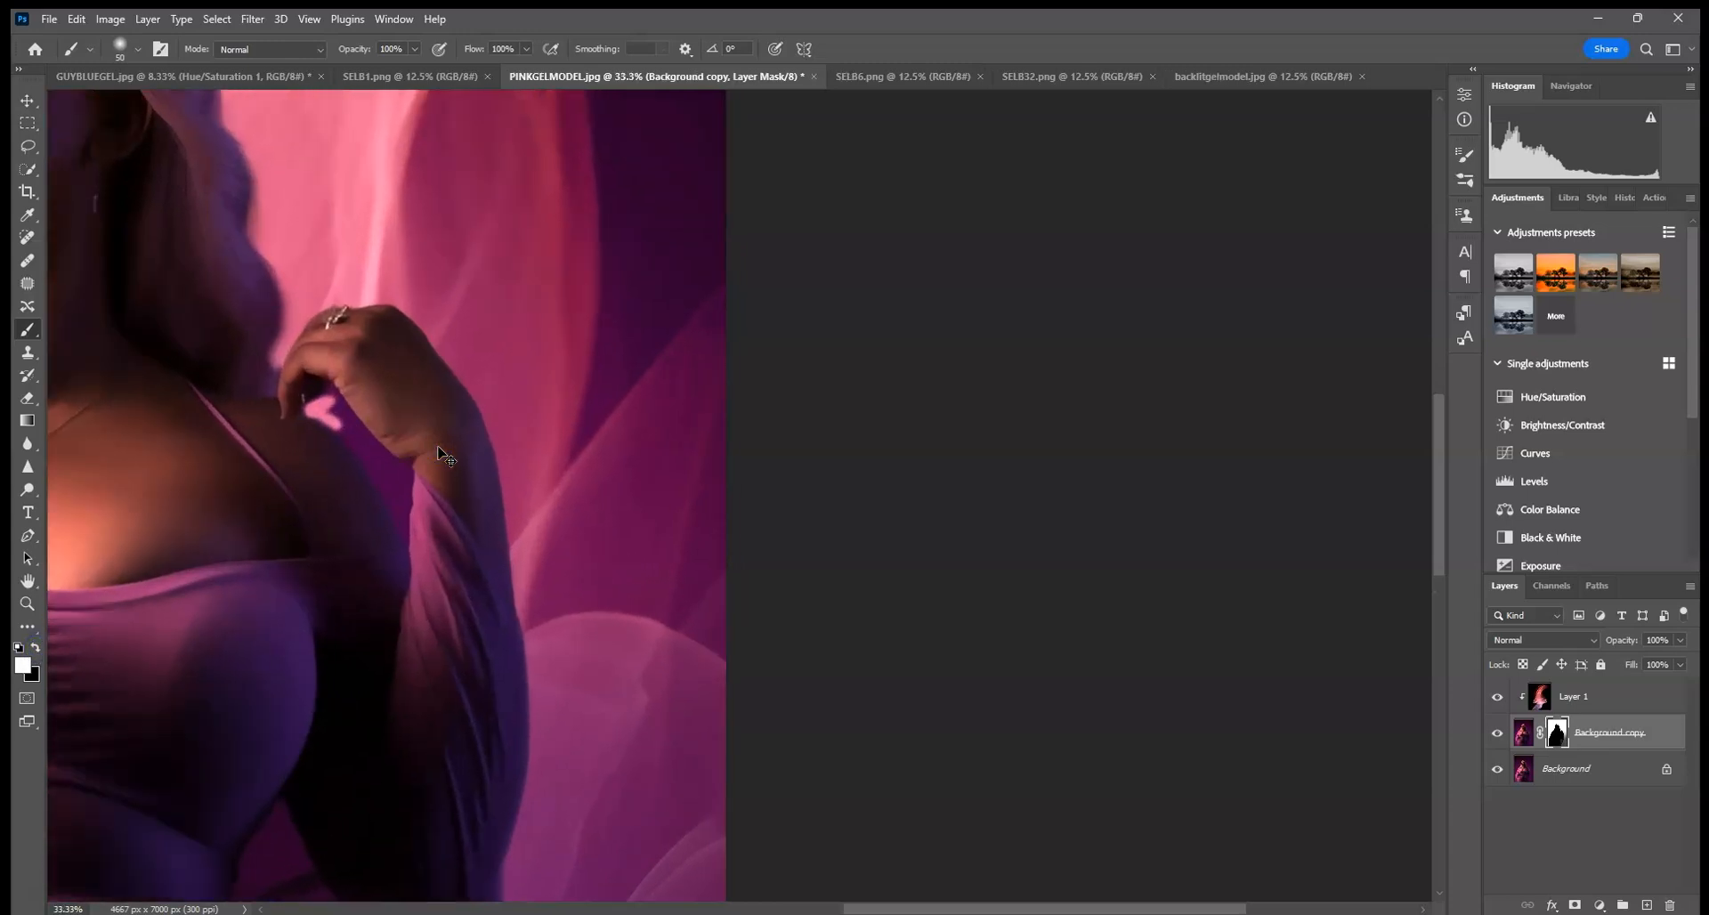
{"action": "left_click", "coordinate": [138, 49]}
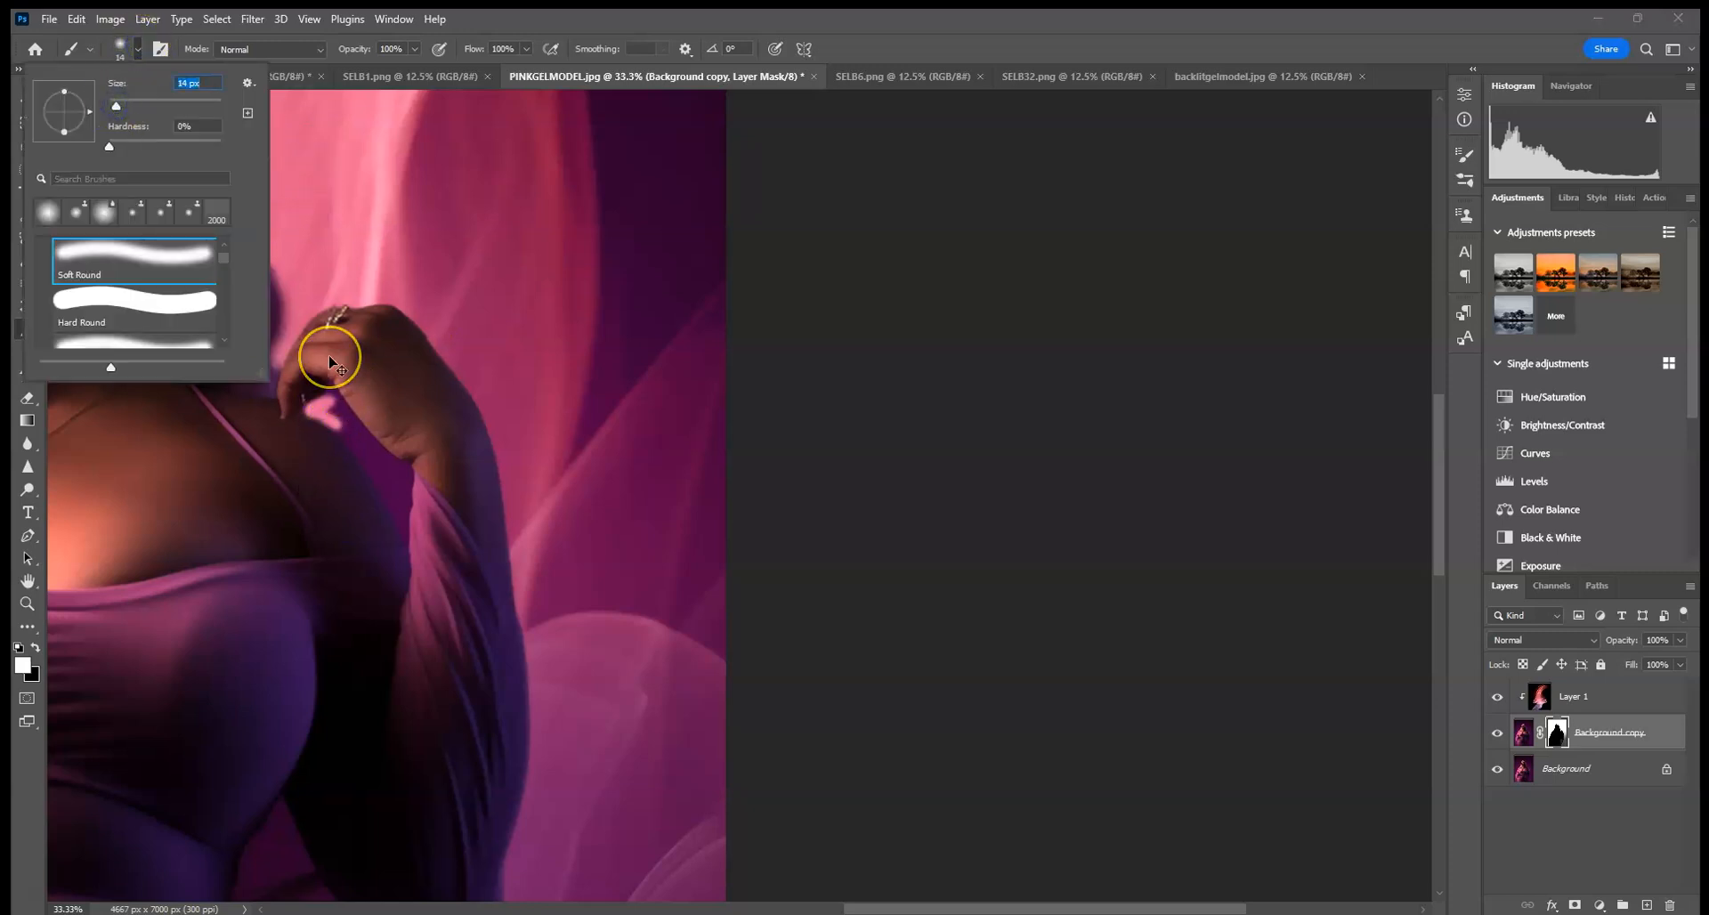
{"action": "key", "text": "Return"}
{"action": "key", "text": "ctrl+plus"}
{"action": "key", "text": "ctrl+plus"}
{"action": "left_click_drag", "start_coordinate": [329, 356], "coordinate": [590, 326]}
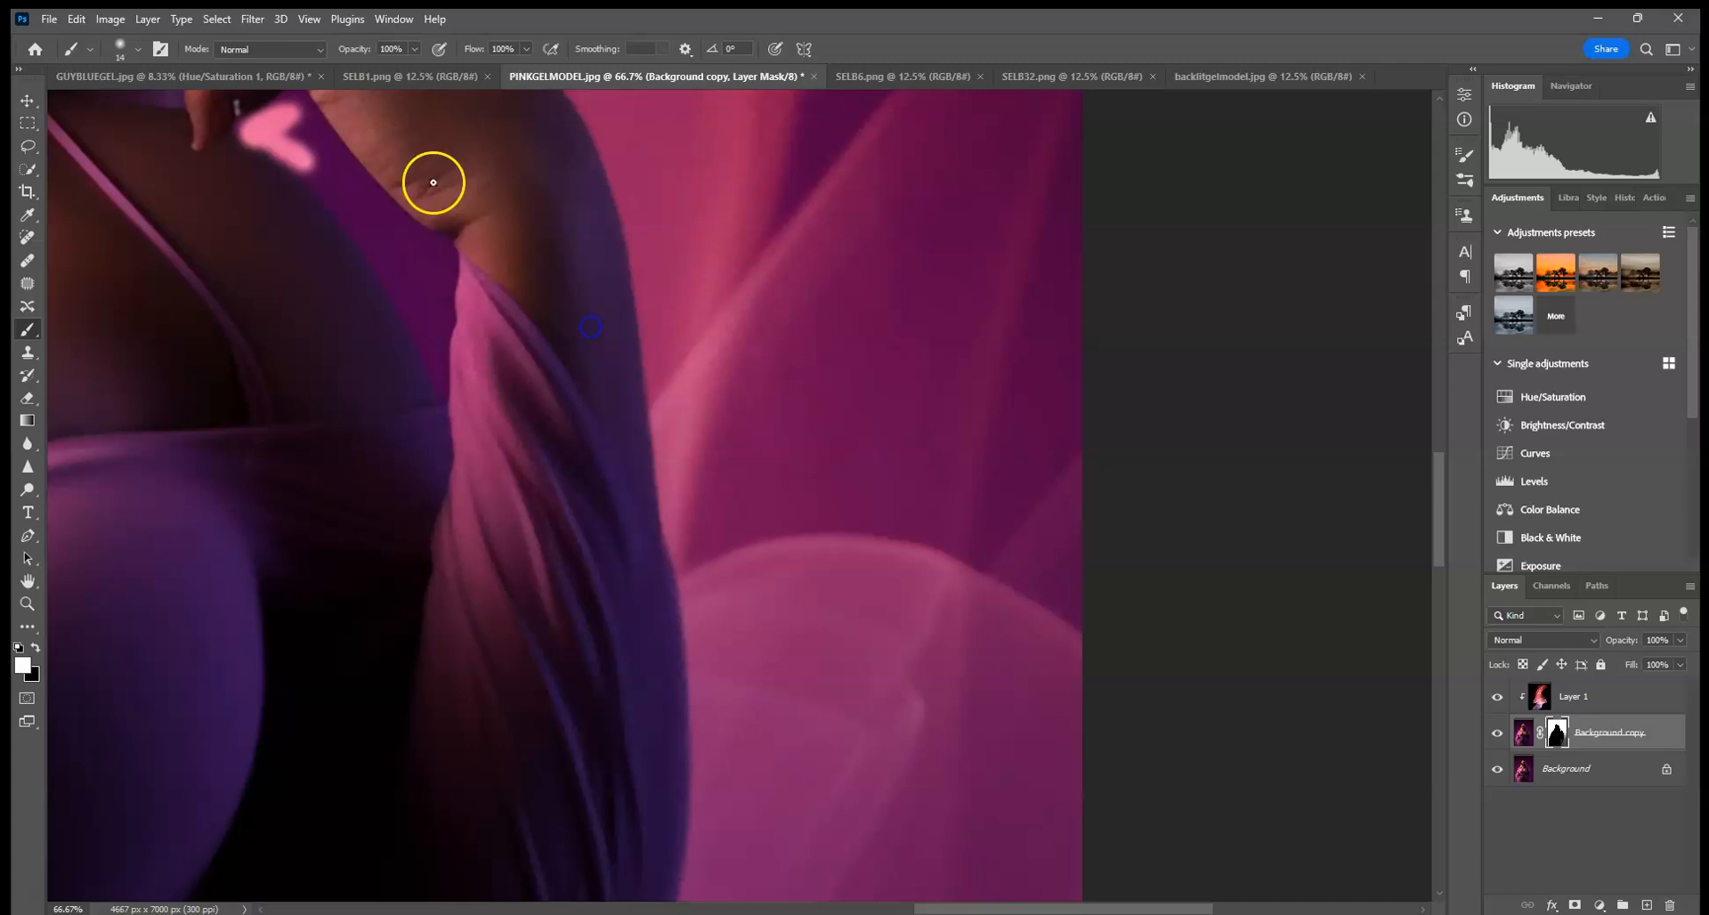
{"action": "left_click_drag", "start_coordinate": [375, 130], "coordinate": [376, 213]}
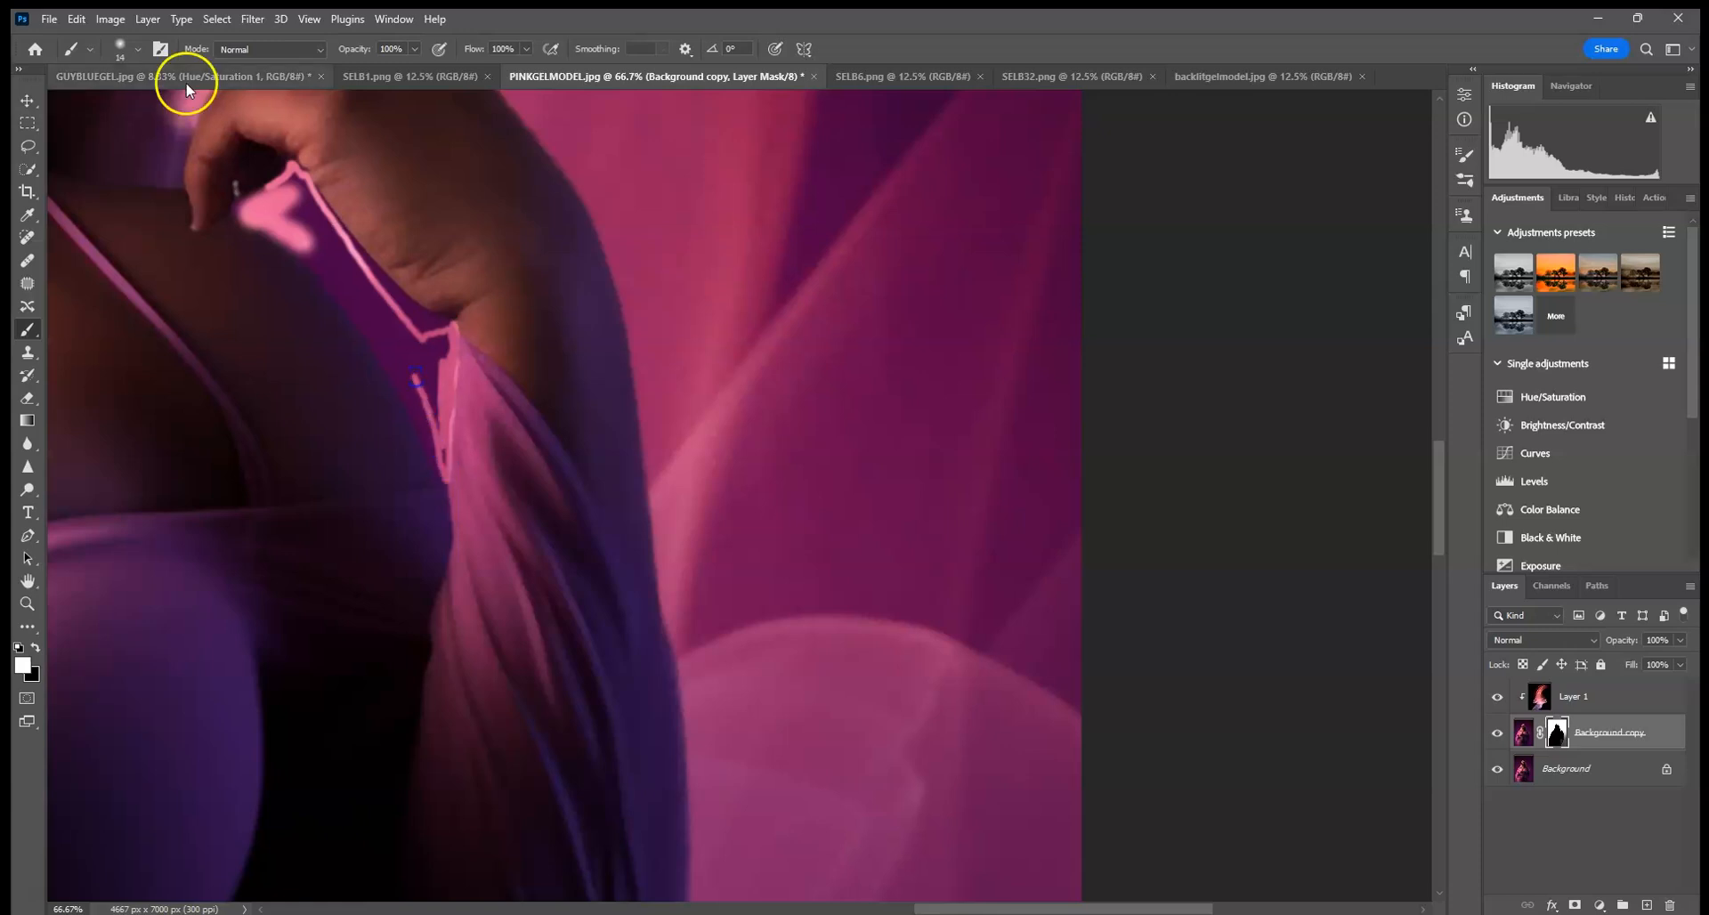
Fill the remaining gap between her raised hand and shoulder with white on the mask using a 32 px brush.
{"action": "left_click", "coordinate": [136, 49]}
{"action": "mouse_move", "coordinate": [304, 225]}
{"action": "left_mouse_down"}
{"action": "mouse_move", "coordinate": [85, 80]}
{"action": "mouse_move", "coordinate": [136, 57]}
{"action": "mouse_move", "coordinate": [122, 103]}
{"action": "mouse_move", "coordinate": [387, 298]}
{"action": "mouse_move", "coordinate": [327, 239]}
{"action": "mouse_move", "coordinate": [352, 292]}
{"action": "left_mouse_up"}
{"action": "left_click", "coordinate": [134, 49]}
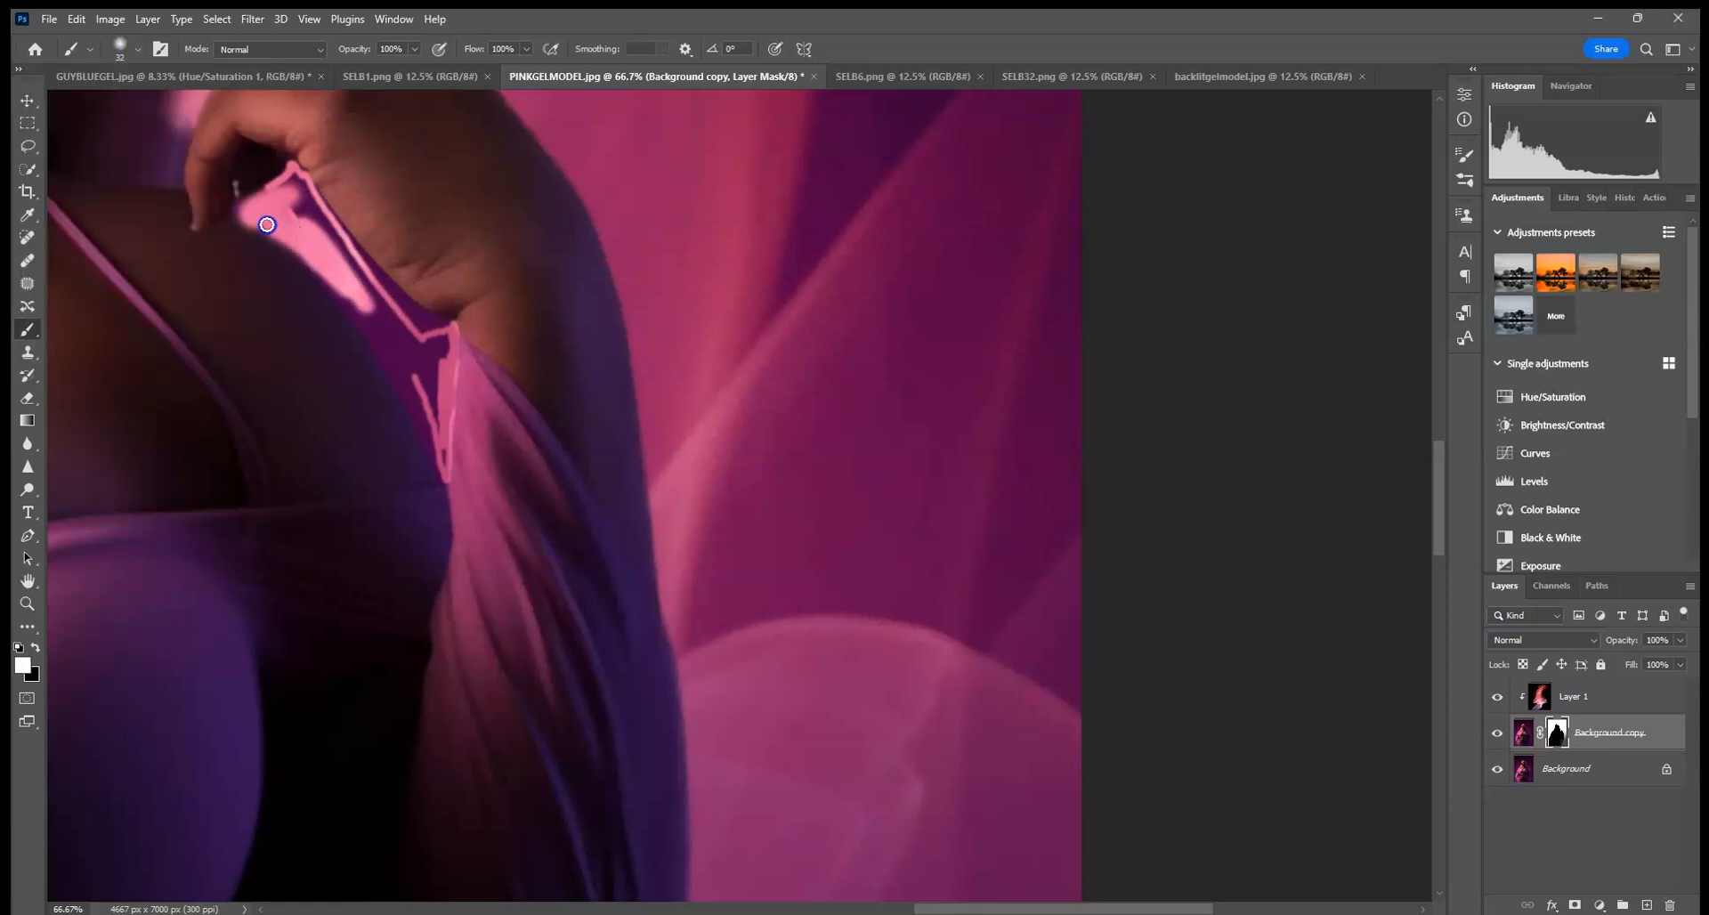
{"action": "mouse_move", "coordinate": [412, 395]}
{"action": "left_mouse_down"}
{"action": "mouse_move", "coordinate": [341, 288]}
{"action": "mouse_move", "coordinate": [394, 371]}
{"action": "mouse_move", "coordinate": [338, 236]}
{"action": "mouse_move", "coordinate": [387, 296]}
{"action": "left_mouse_up"}
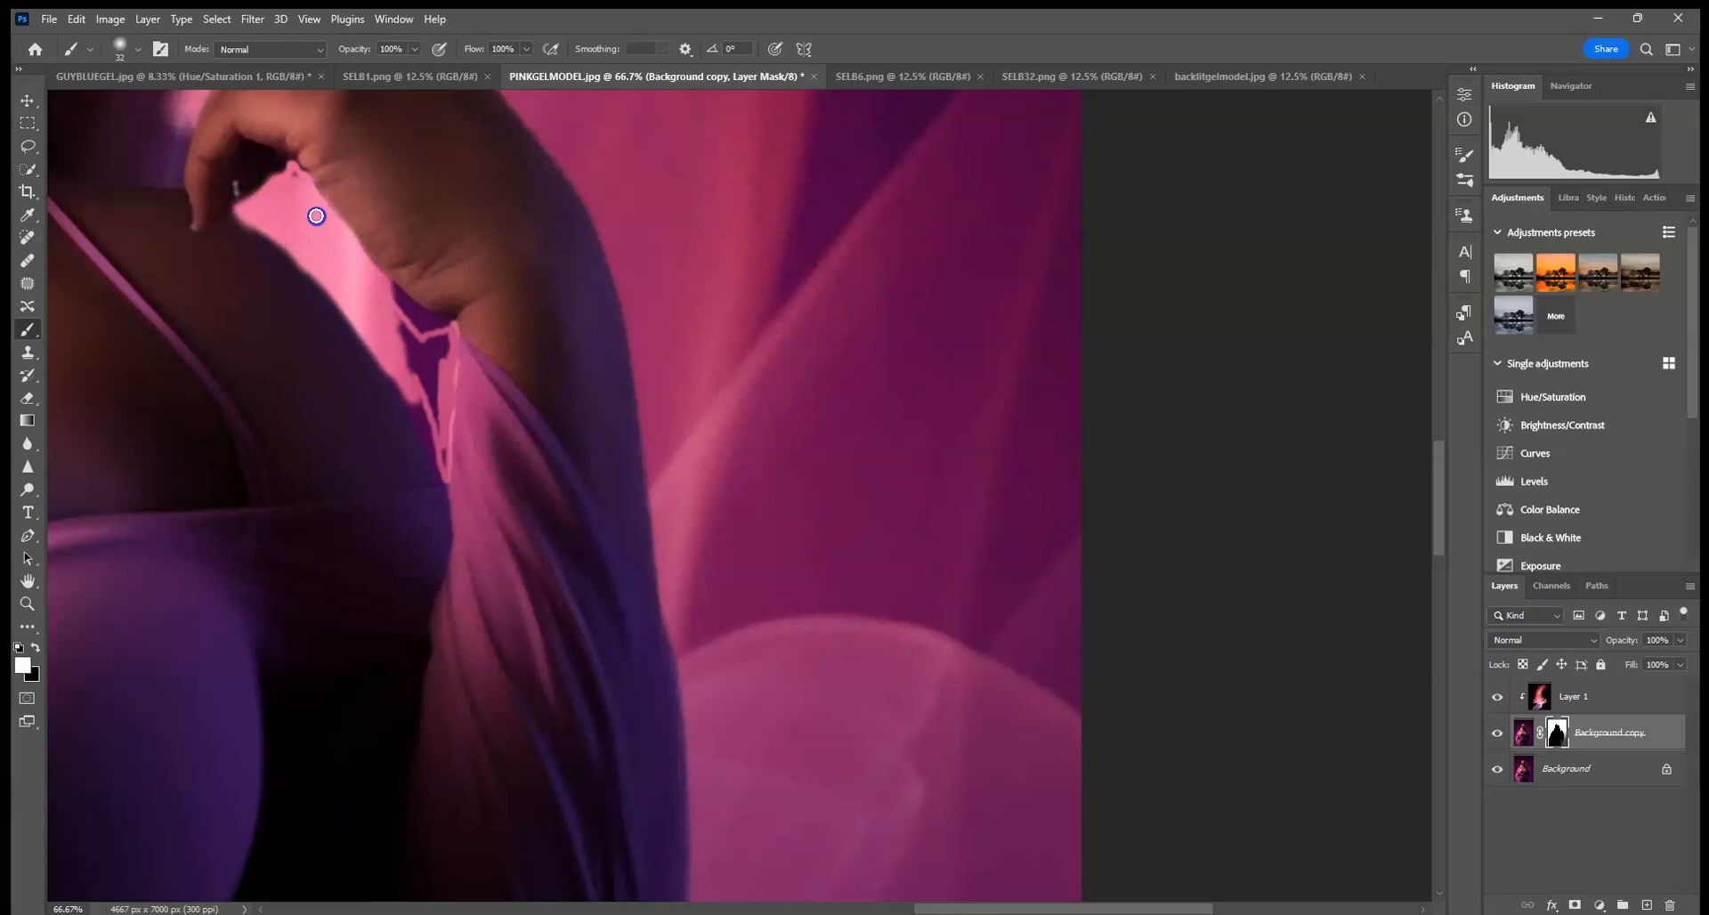
{"action": "left_click_drag", "start_coordinate": [376, 281], "coordinate": [412, 315]}
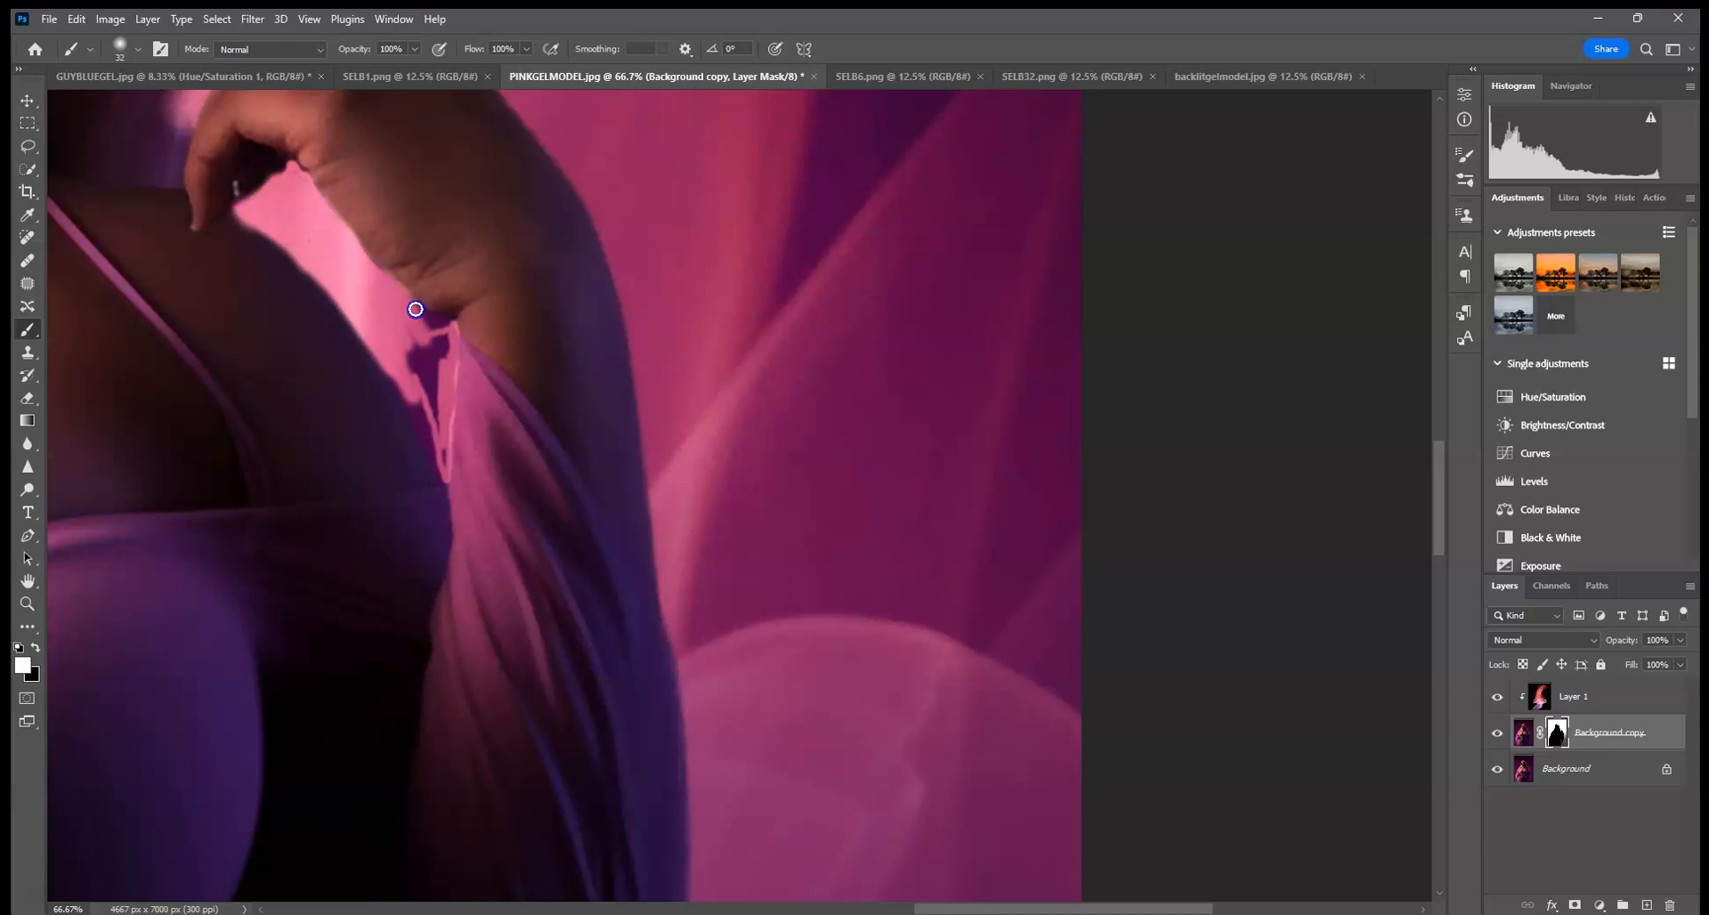
{"action": "left_click_drag", "start_coordinate": [434, 333], "coordinate": [421, 344]}
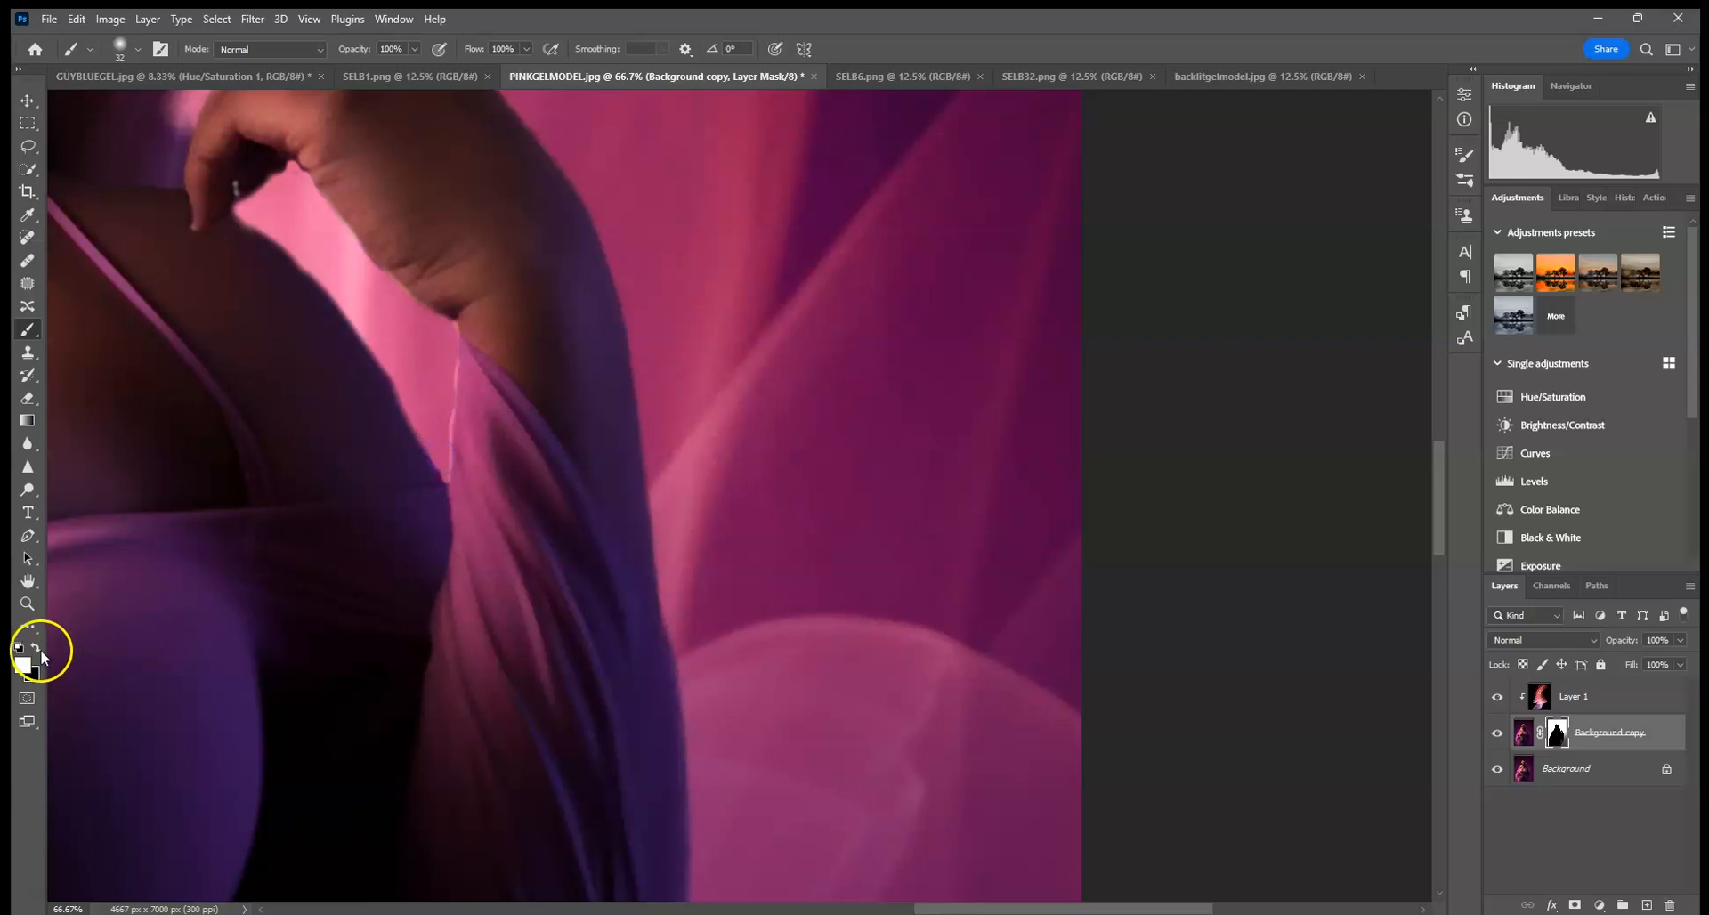
Refine the gap's shoulder and sleeve edges on the mask, painting with black and white.
{"action": "left_click", "coordinate": [212, 222]}
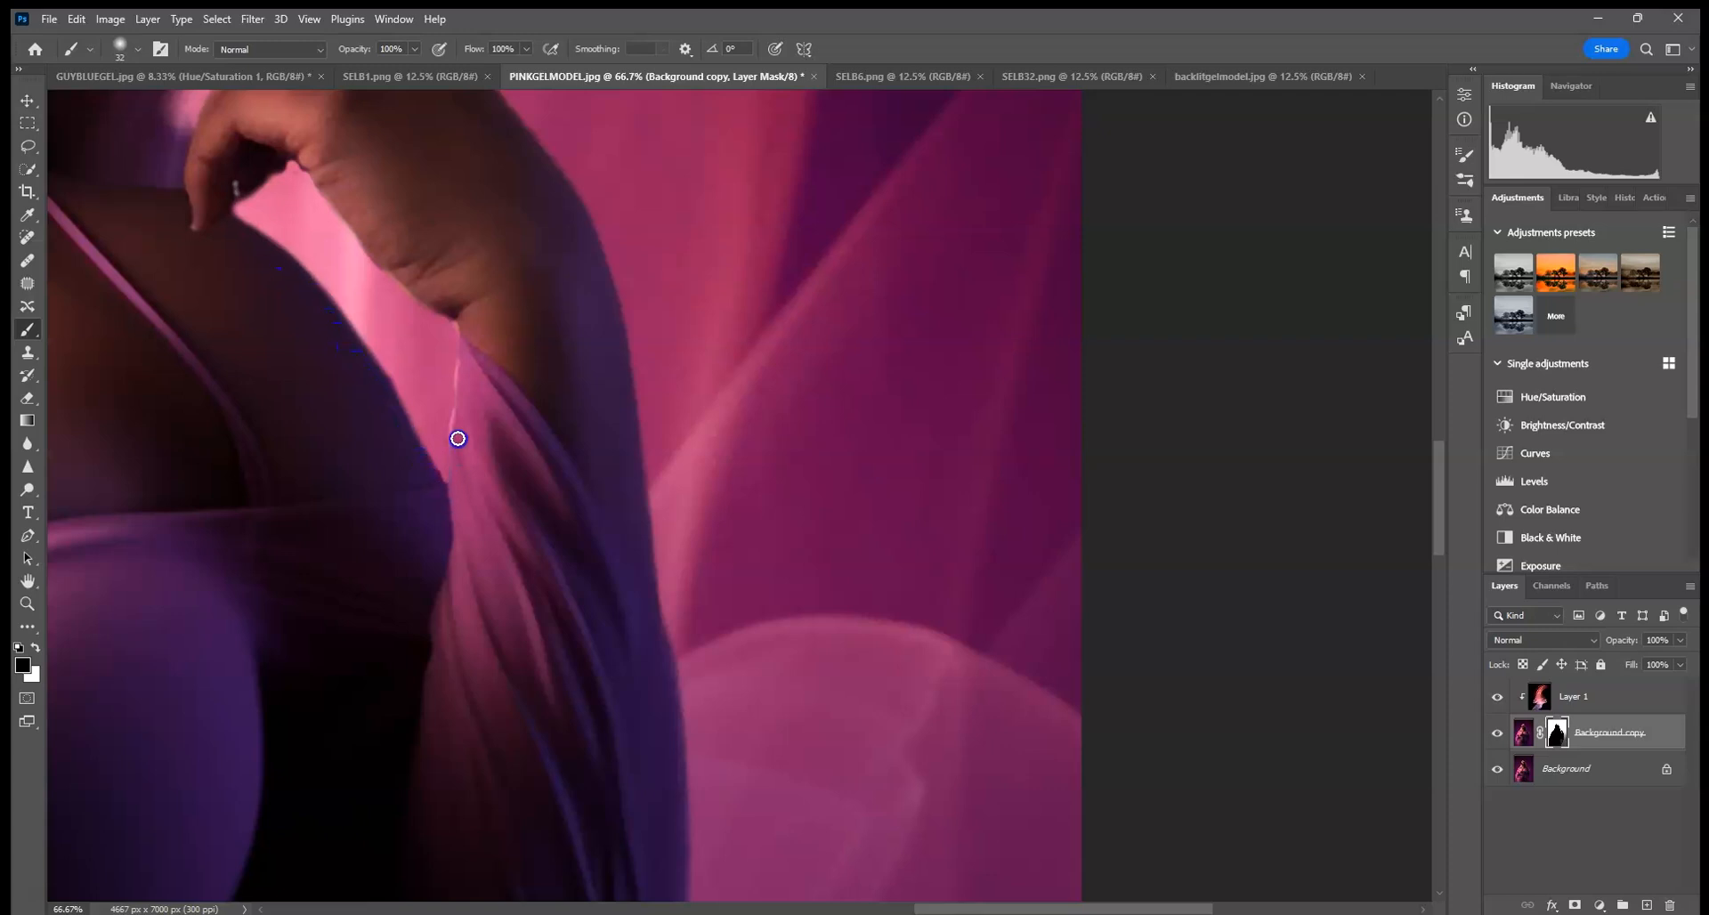
{"action": "left_click", "coordinate": [36, 646]}
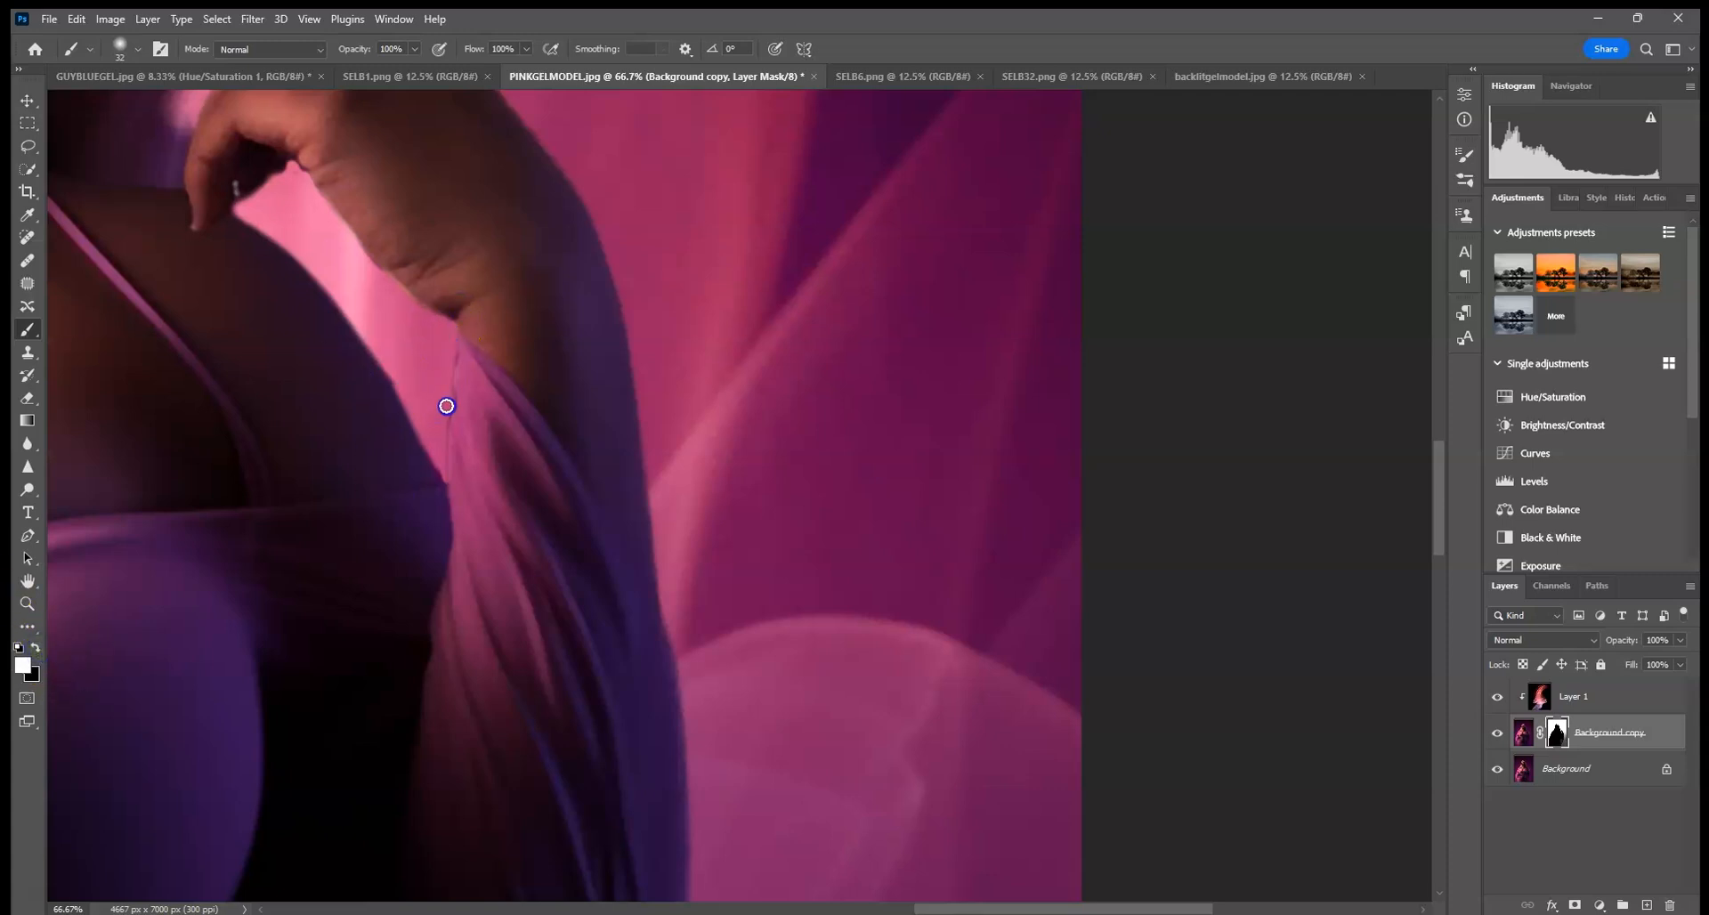
{"action": "left_click", "coordinate": [946, 187]}
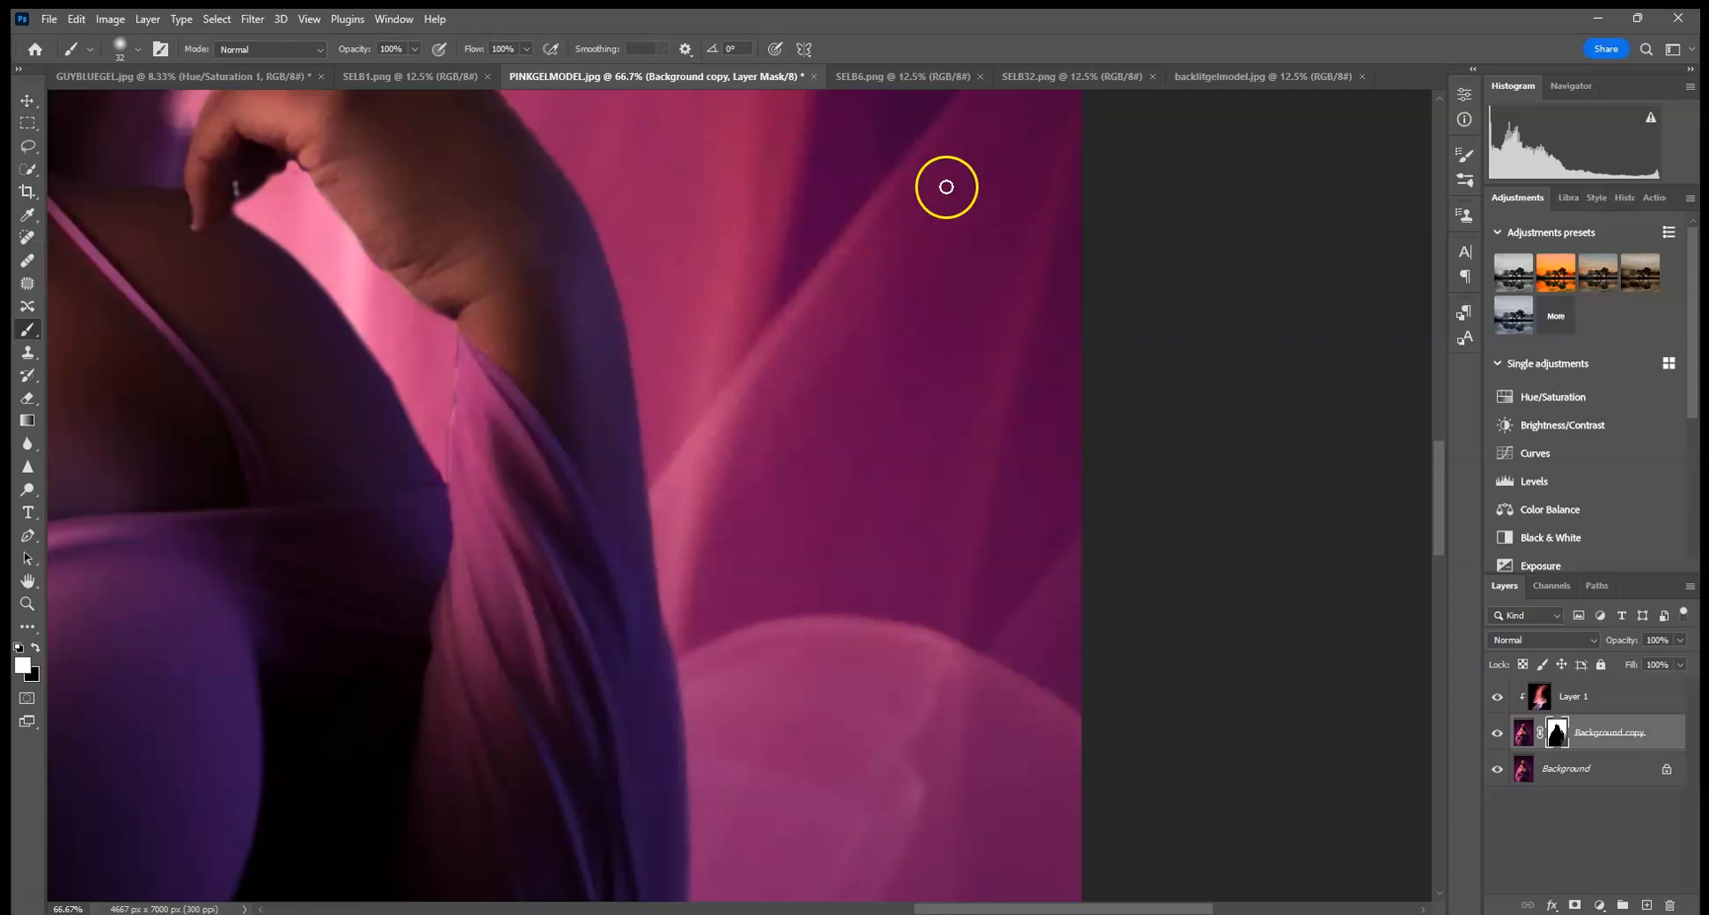
{"action": "key", "text": "ctrl+0"}
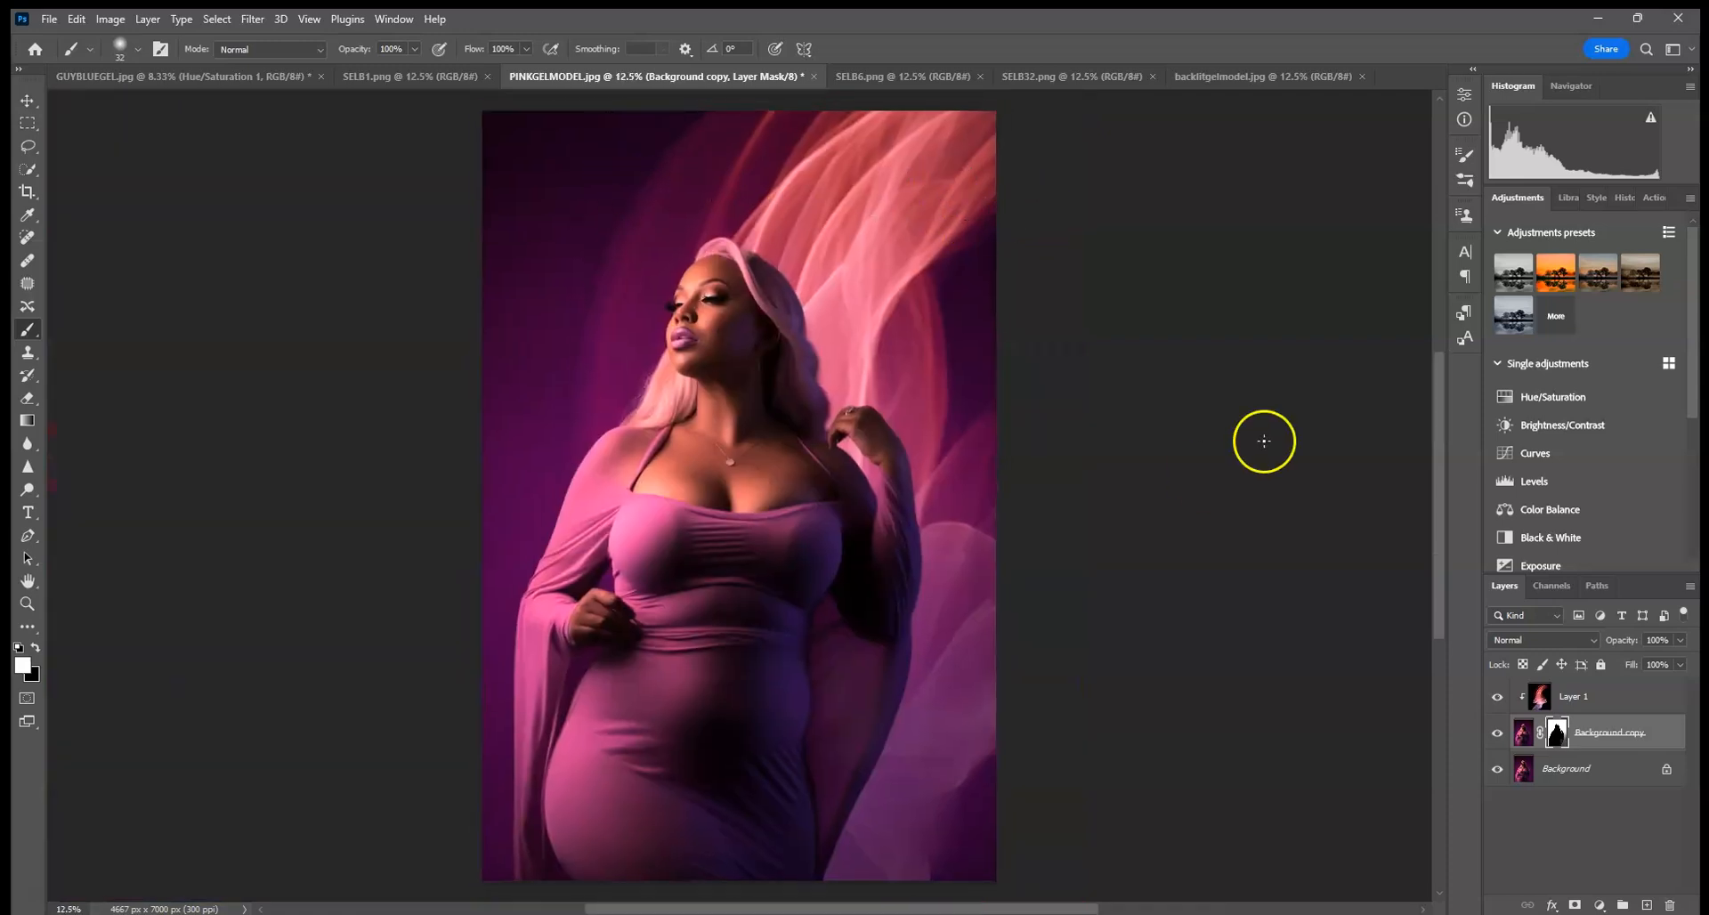
Apply a 5.0 pixel Gaussian Blur to the light-streak layer, Layer 1.
{"action": "left_click", "coordinate": [1594, 707]}
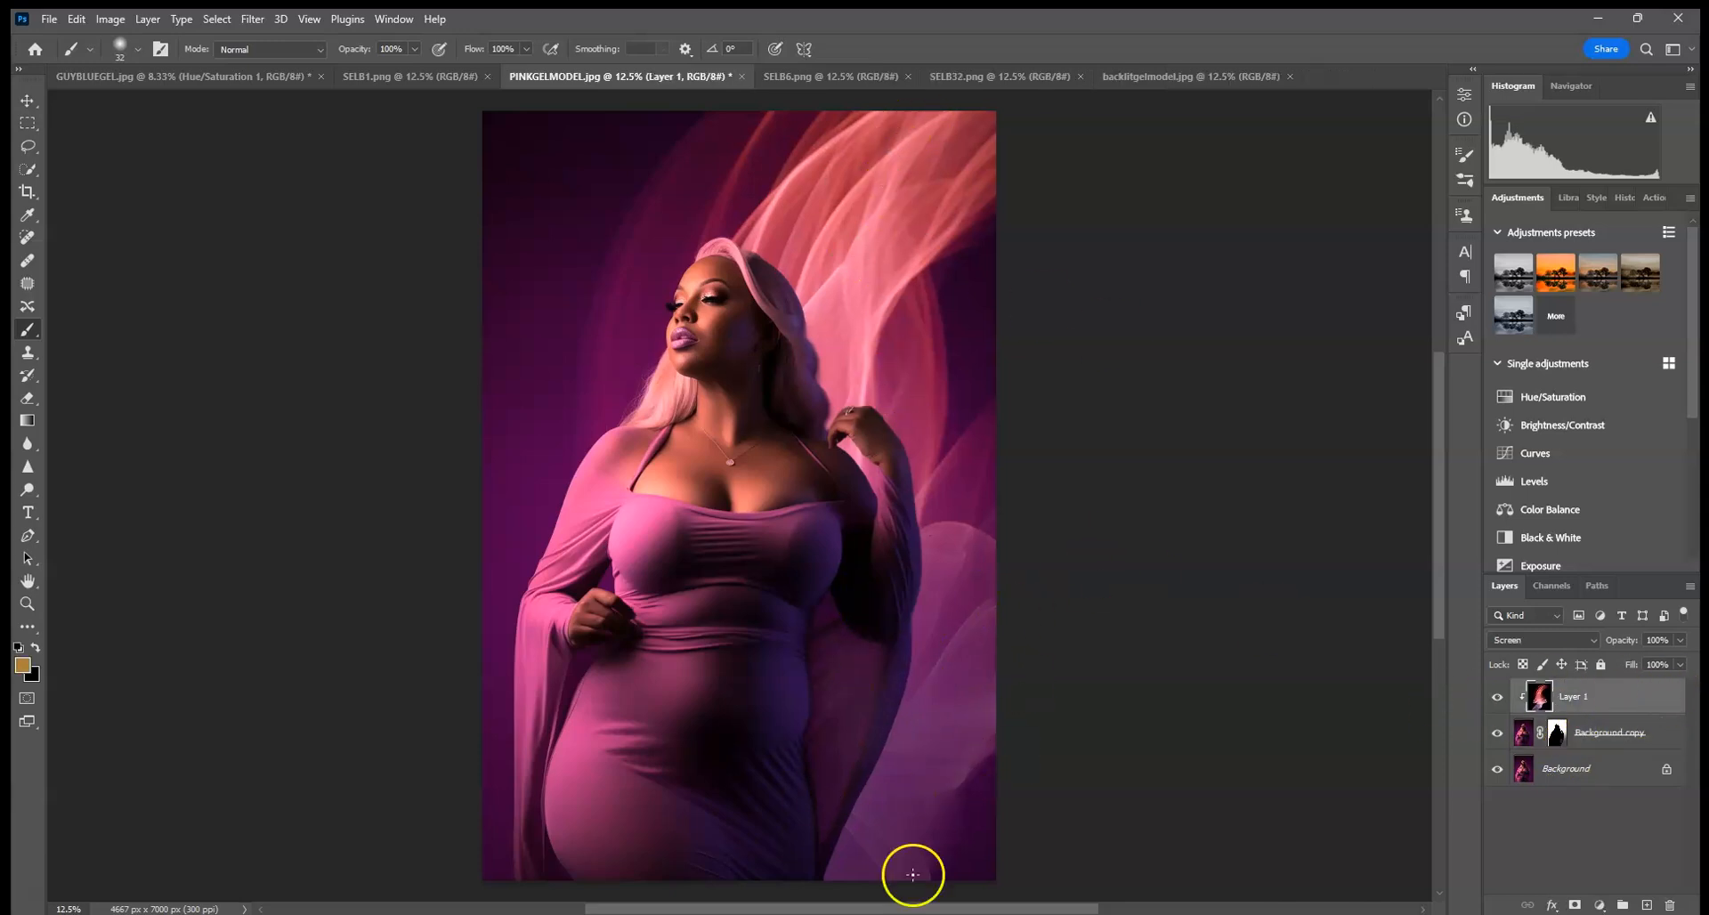
{"action": "left_click", "coordinate": [252, 18]}
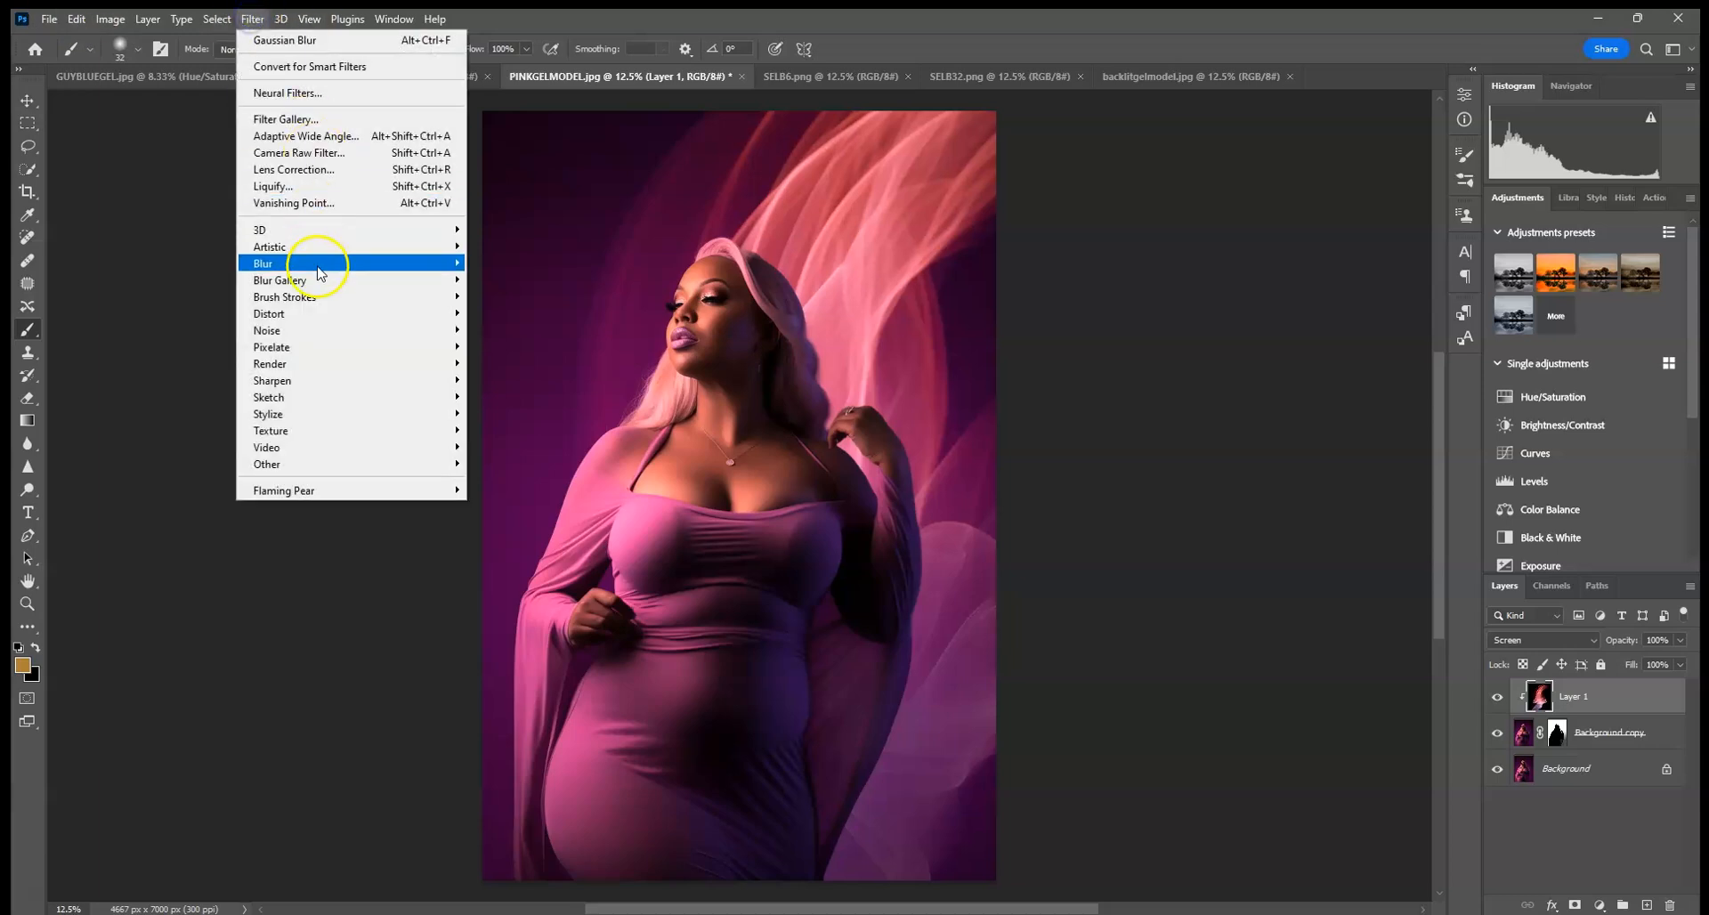
{"action": "mouse_move", "coordinate": [320, 267]}
{"action": "left_click", "coordinate": [507, 332]}
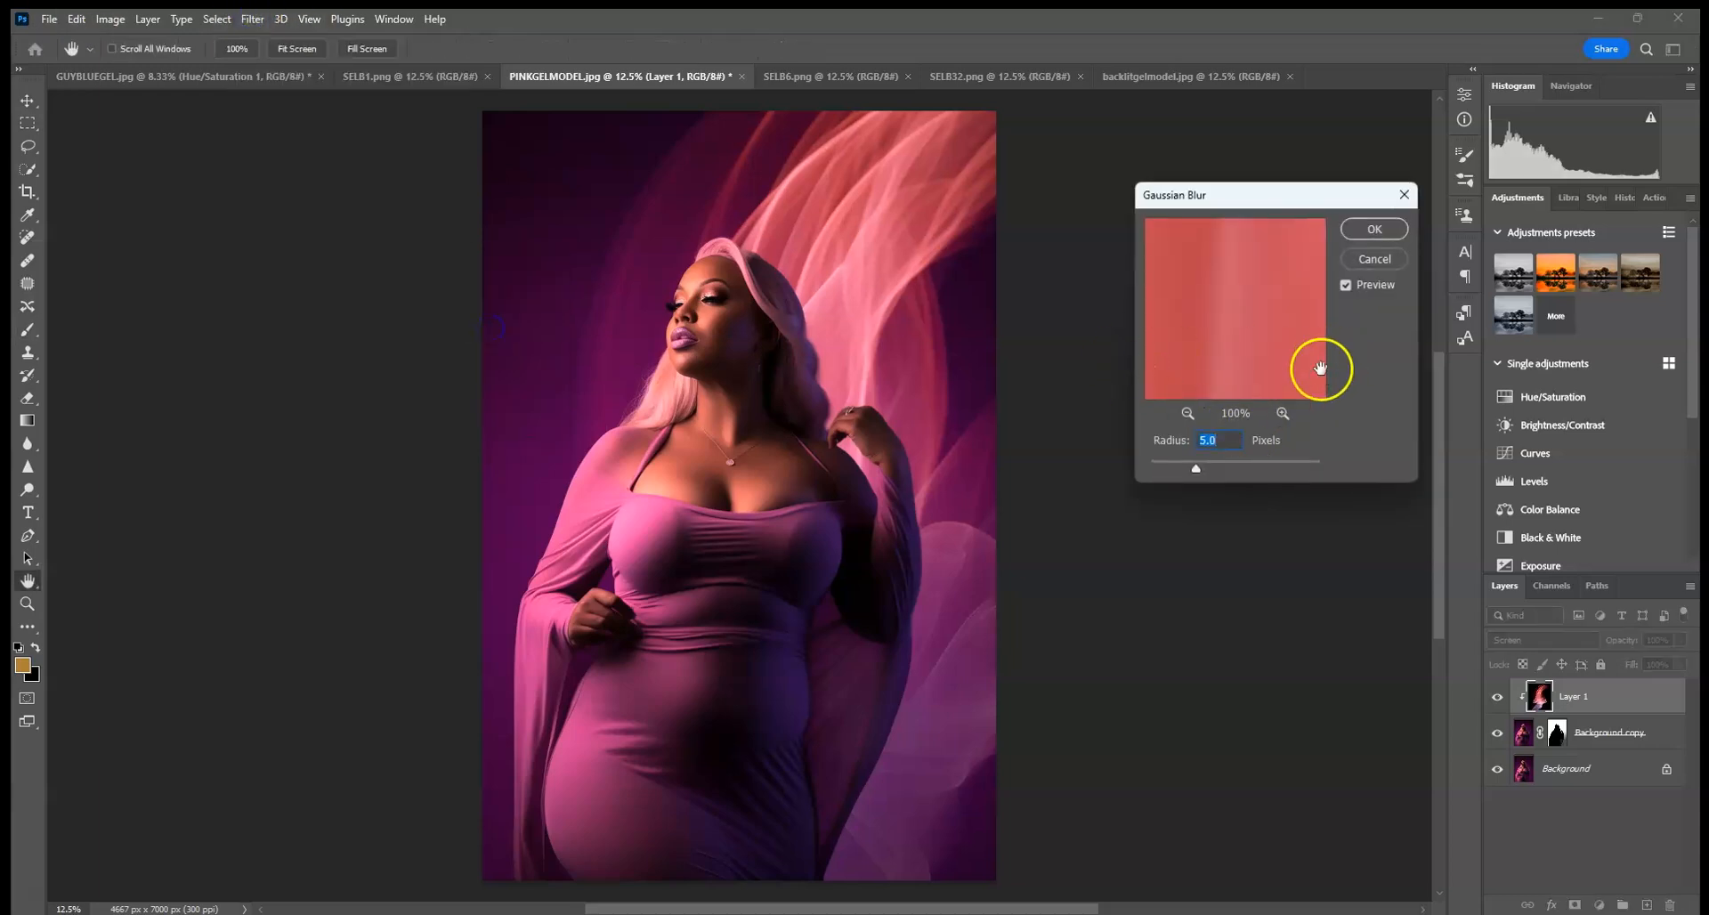
{"action": "left_click", "coordinate": [1374, 228]}
{"action": "key", "text": "b"}
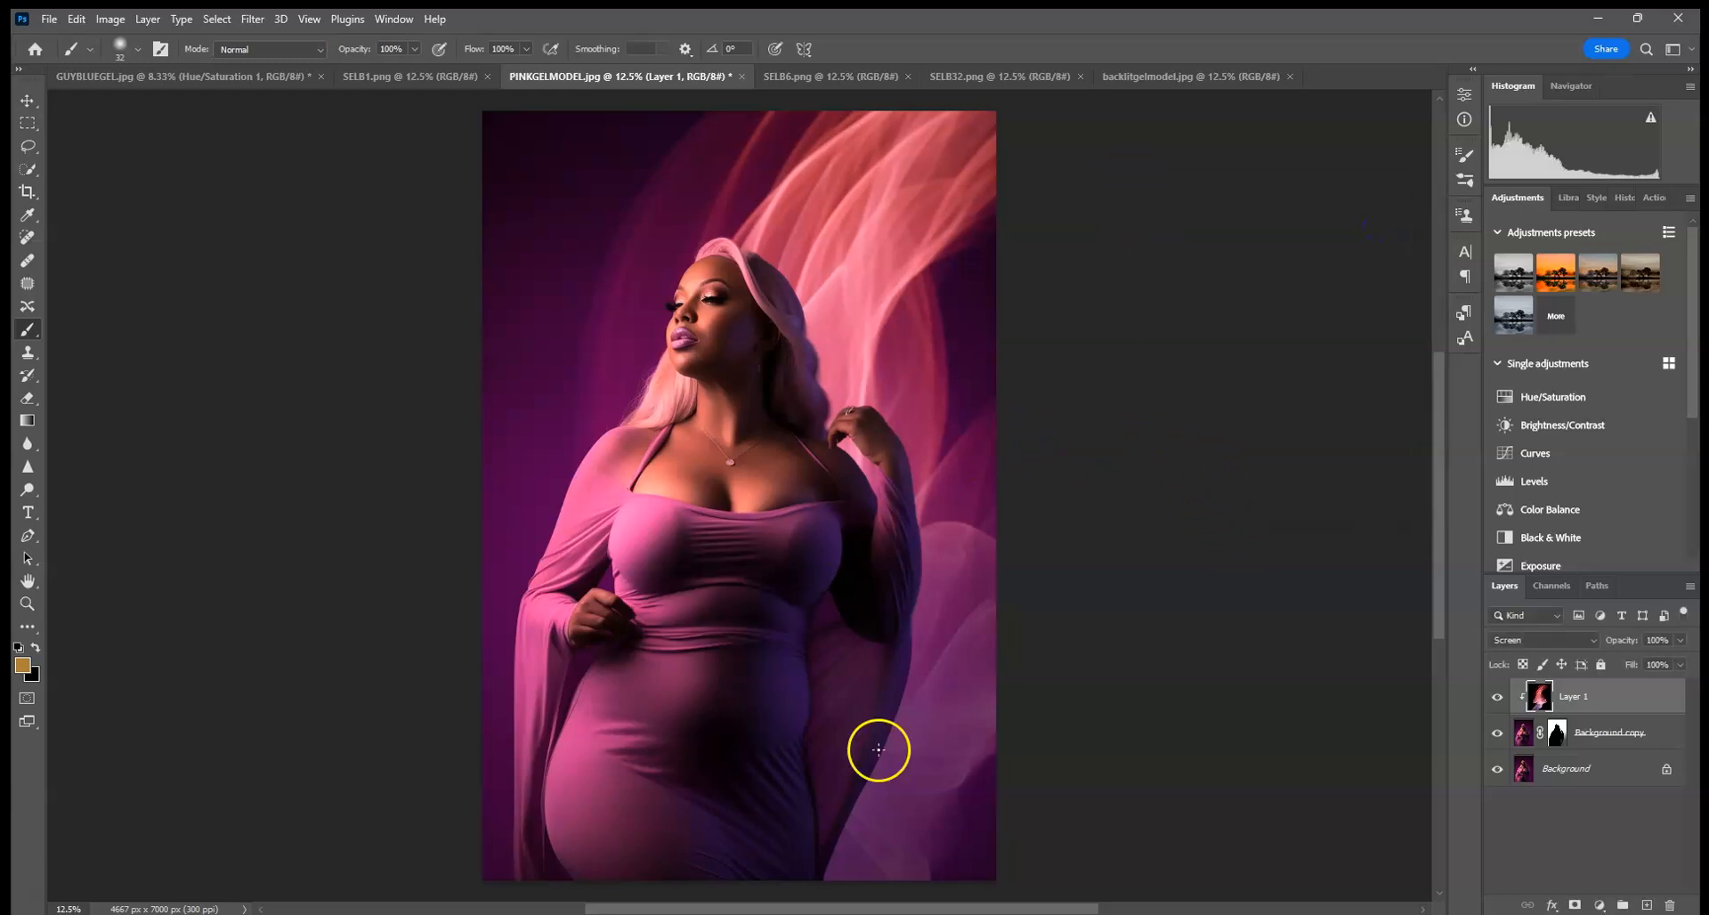
Toggle Layer 1's visibility to compare the pink portrait with and without the light streaks.
{"action": "left_click", "coordinate": [1499, 699]}
{"action": "left_click", "coordinate": [1500, 700]}
{"action": "left_click", "coordinate": [1500, 701]}
{"action": "left_click", "coordinate": [1501, 701]}
{"action": "left_click", "coordinate": [1501, 701]}
{"action": "left_click", "coordinate": [1501, 702]}
{"action": "left_click", "coordinate": [1499, 700]}
{"action": "left_click", "coordinate": [1499, 700]}
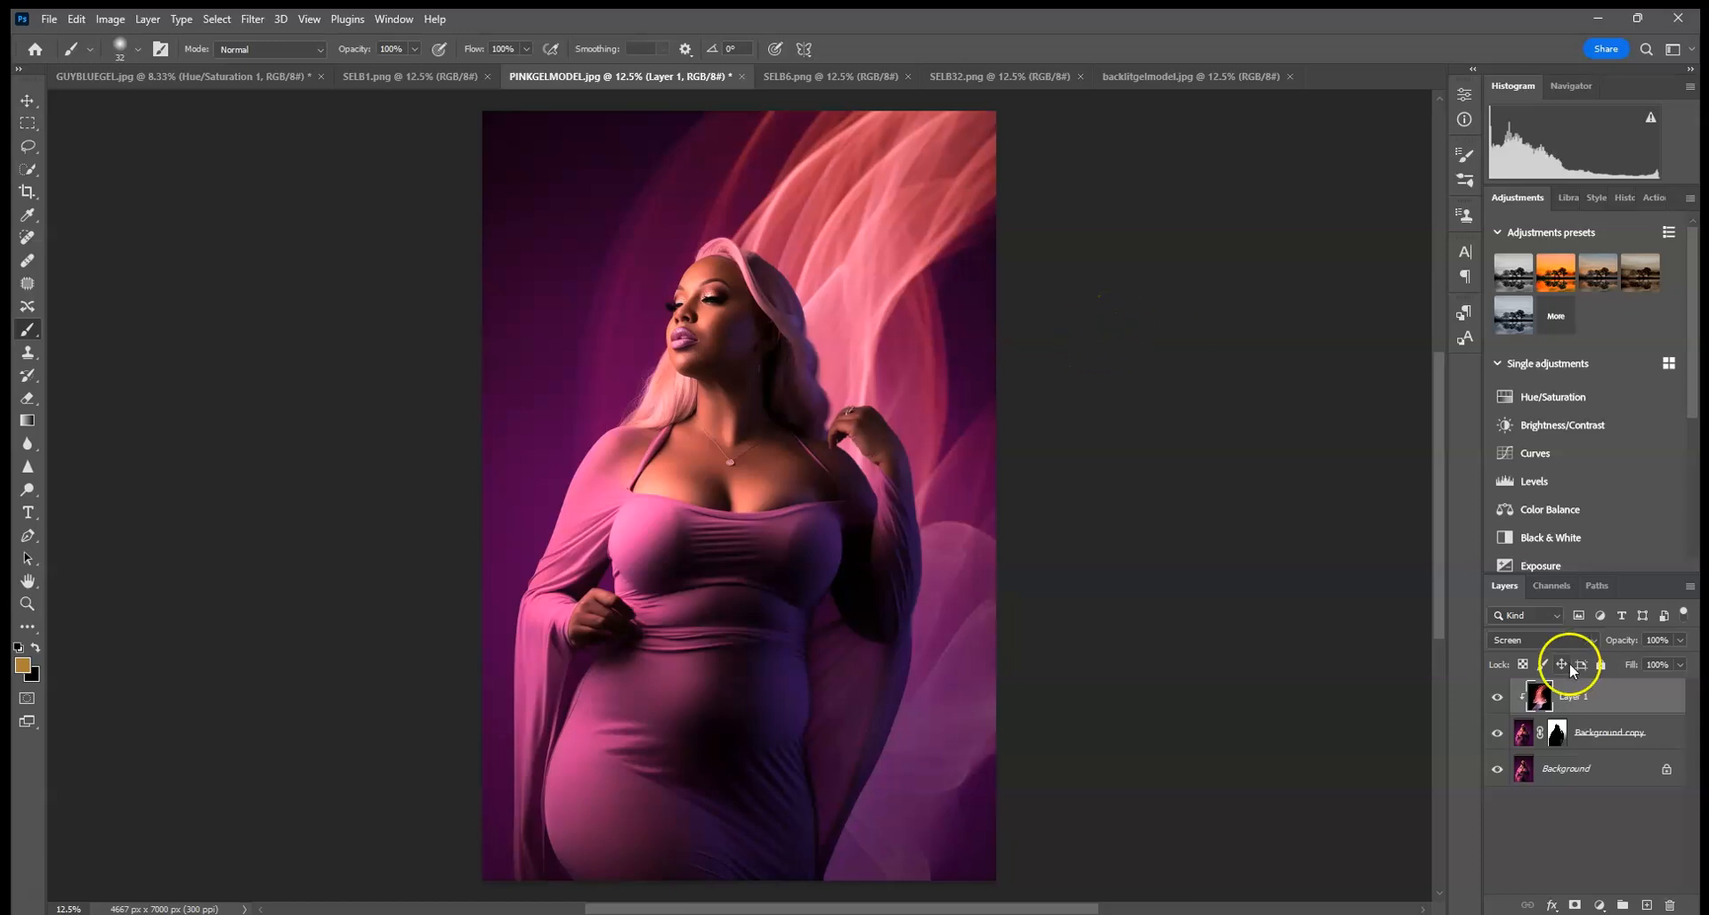
{"action": "left_click", "coordinate": [1496, 696]}
{"action": "left_click", "coordinate": [1497, 696]}
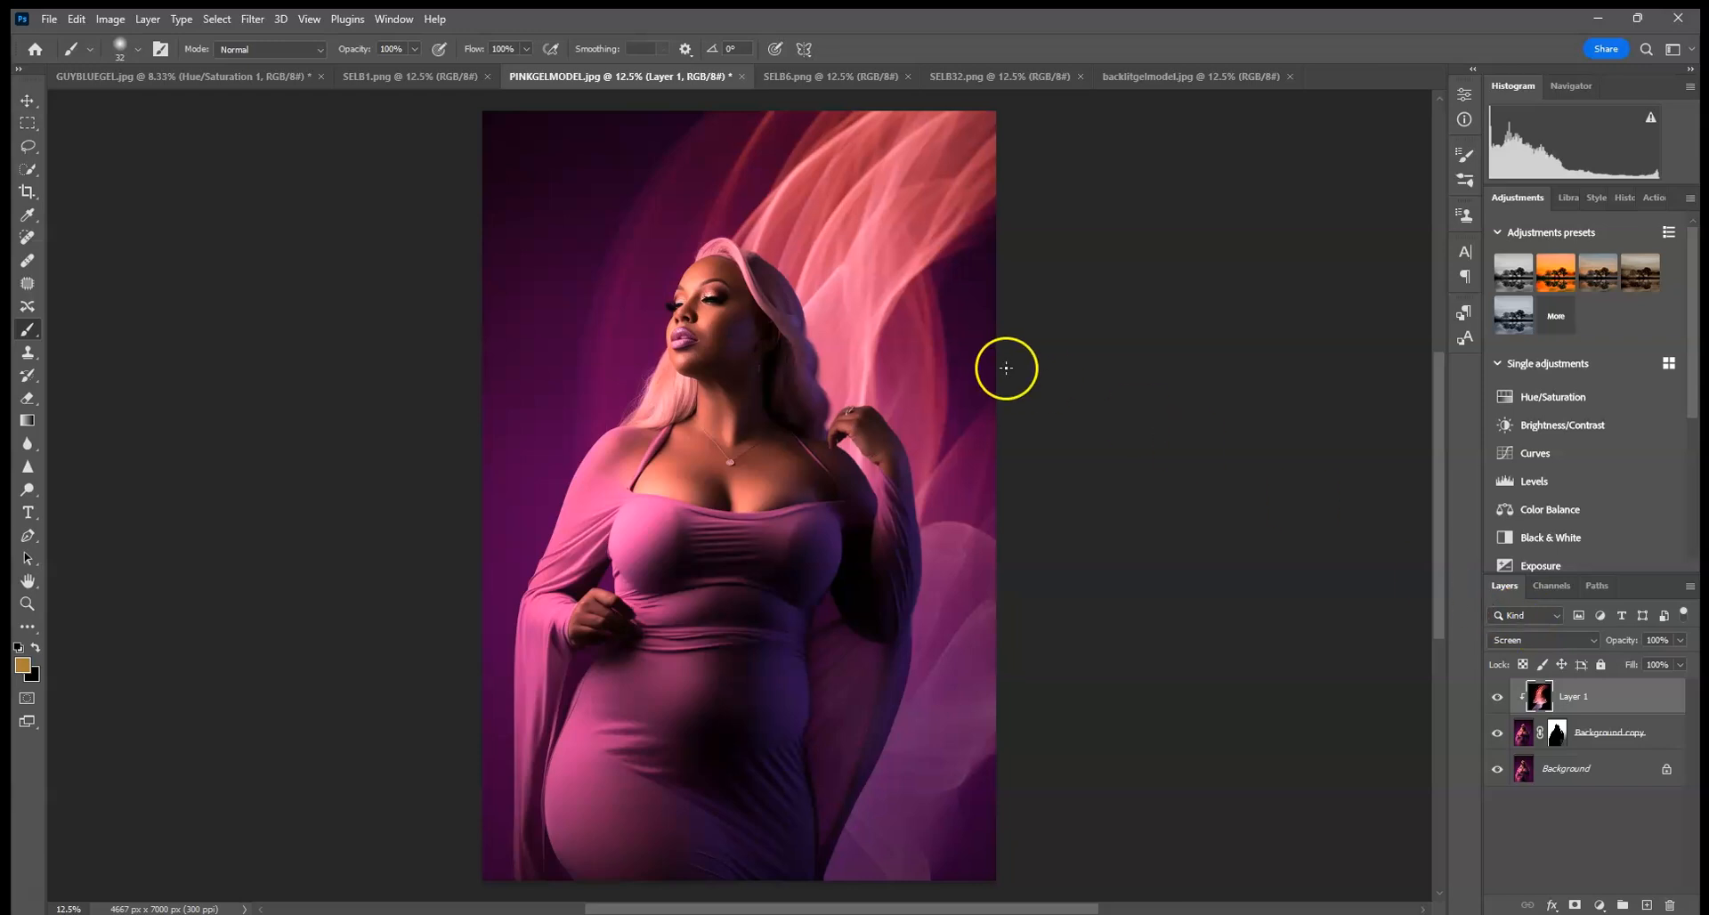
Switch to backlitgelmodel.jpg and select the woman with Select Subject.
{"action": "left_click", "coordinate": [832, 76]}
{"action": "left_click", "coordinate": [971, 78]}
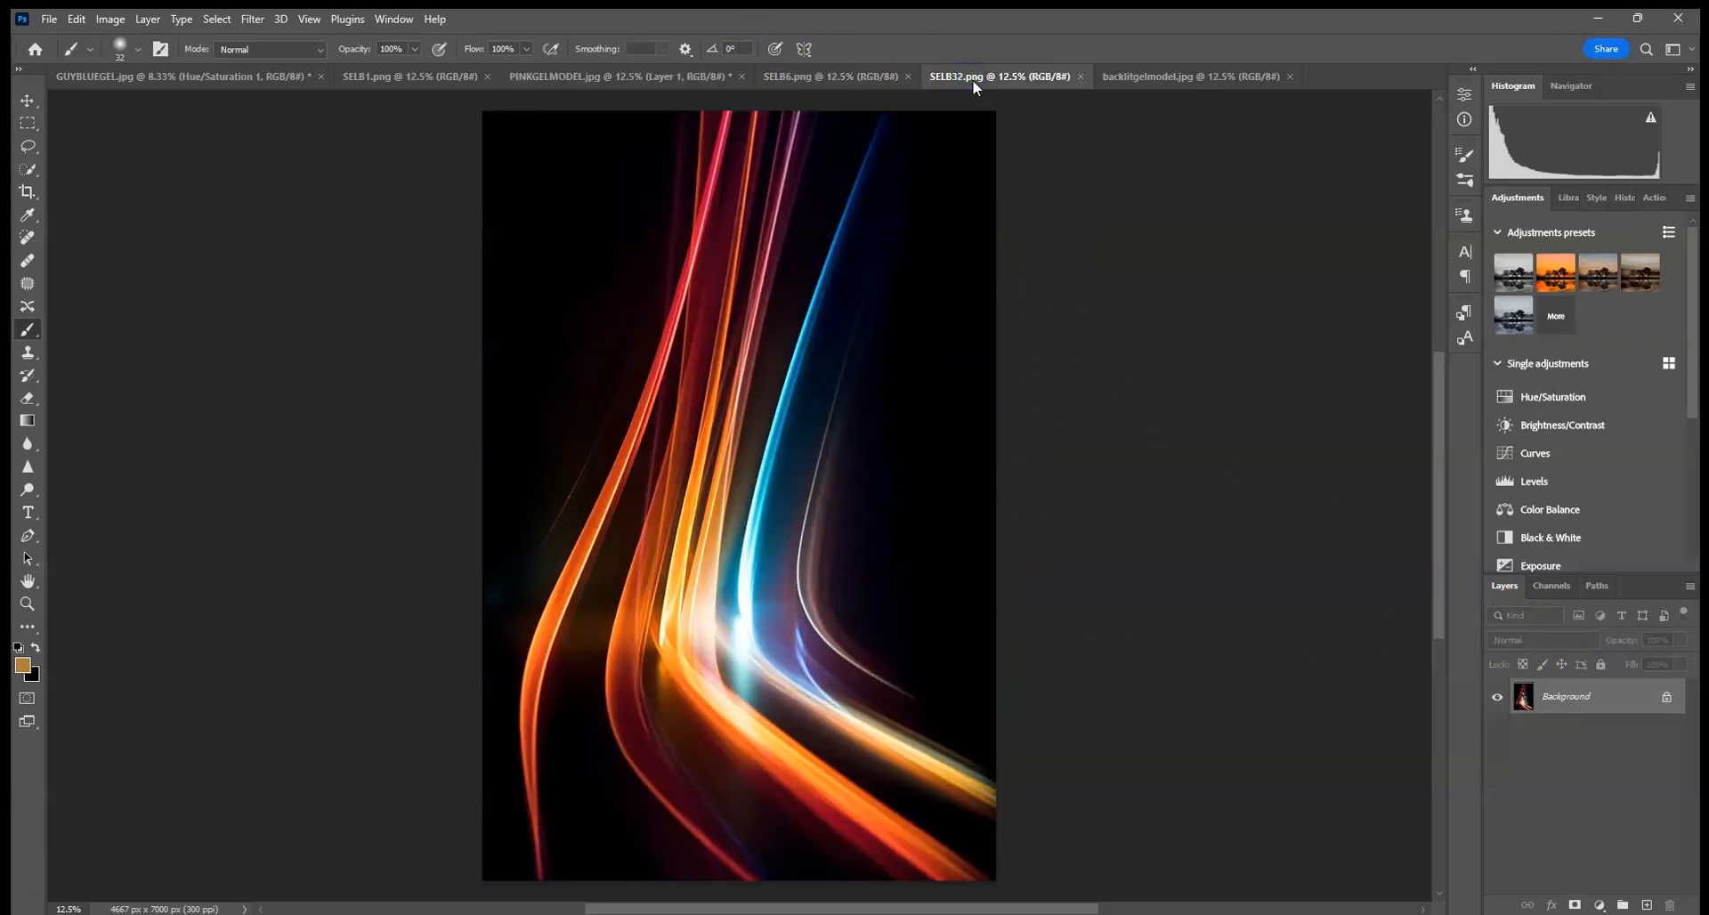
{"action": "left_click", "coordinate": [1178, 82]}
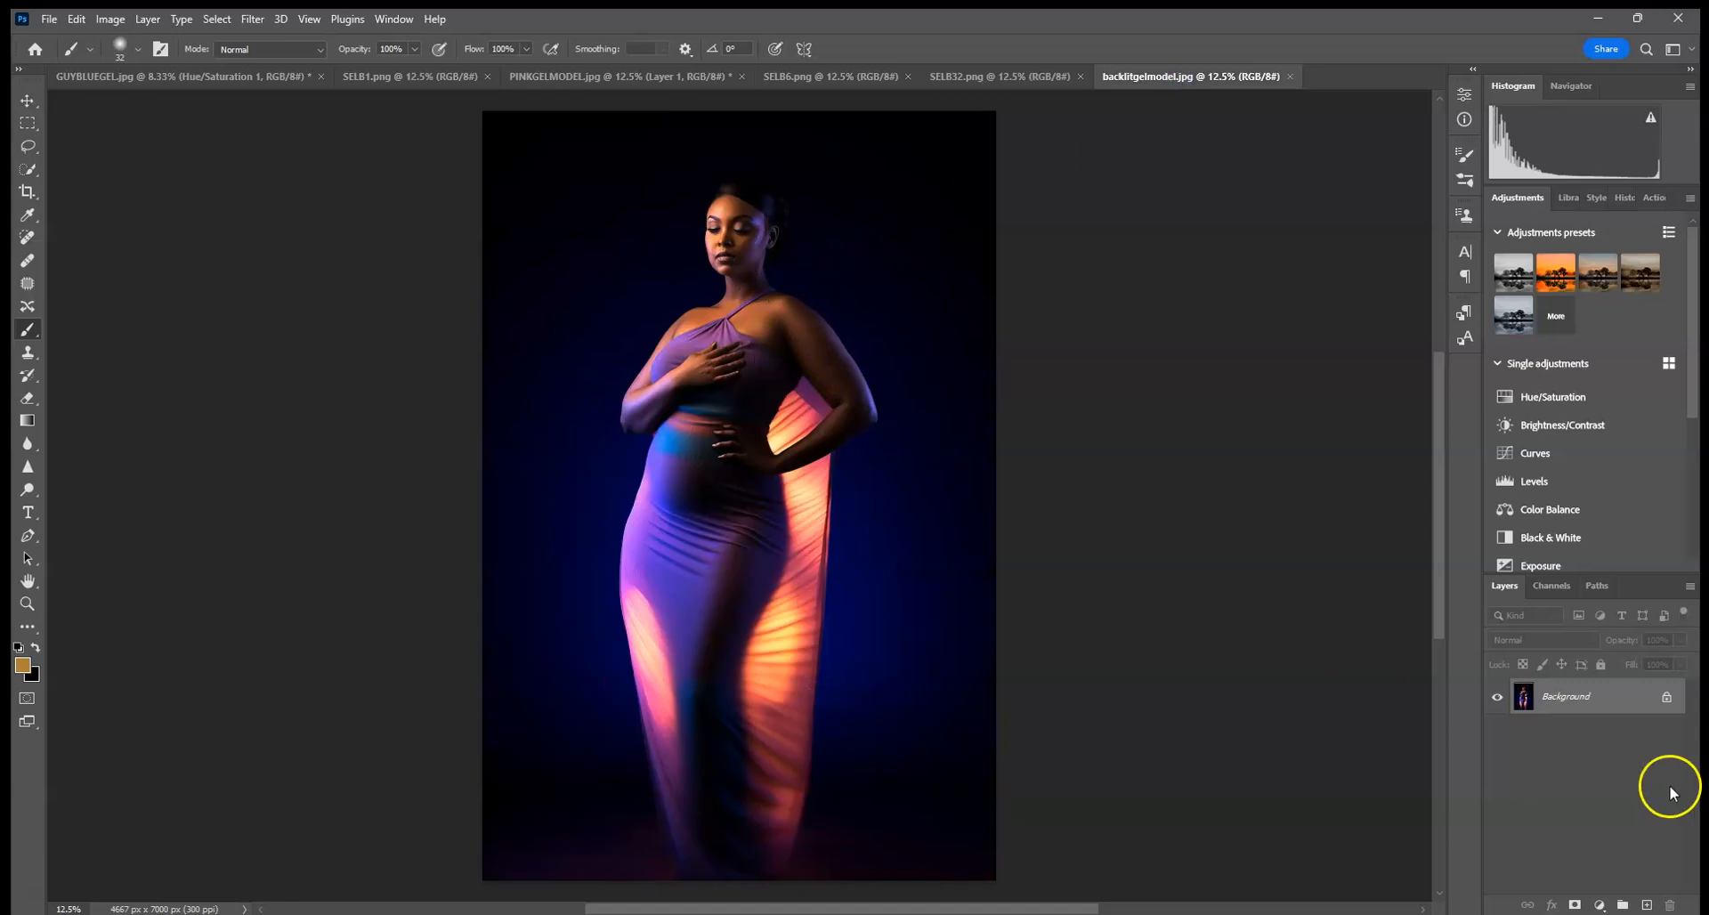
{"action": "left_click", "coordinate": [27, 168]}
{"action": "left_click", "coordinate": [487, 49]}
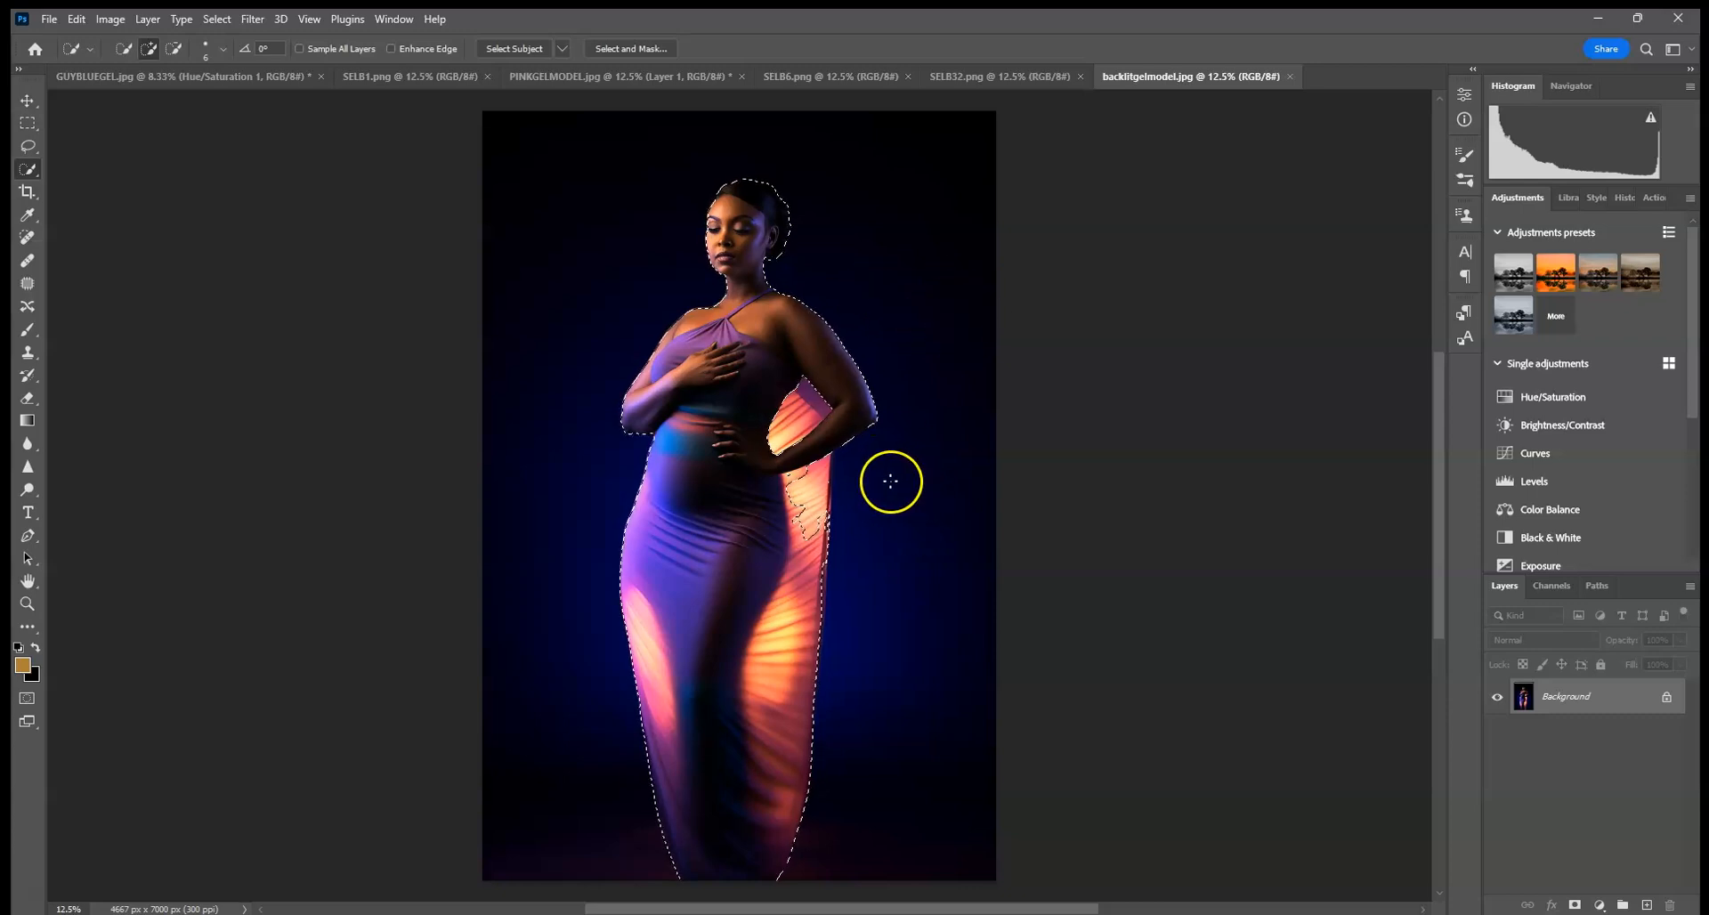
Add the missed parts of the glowing drape to the selection, and mask the woman out of a duplicate of the Background layer.
{"action": "left_click_drag", "start_coordinate": [782, 431], "coordinate": [805, 457]}
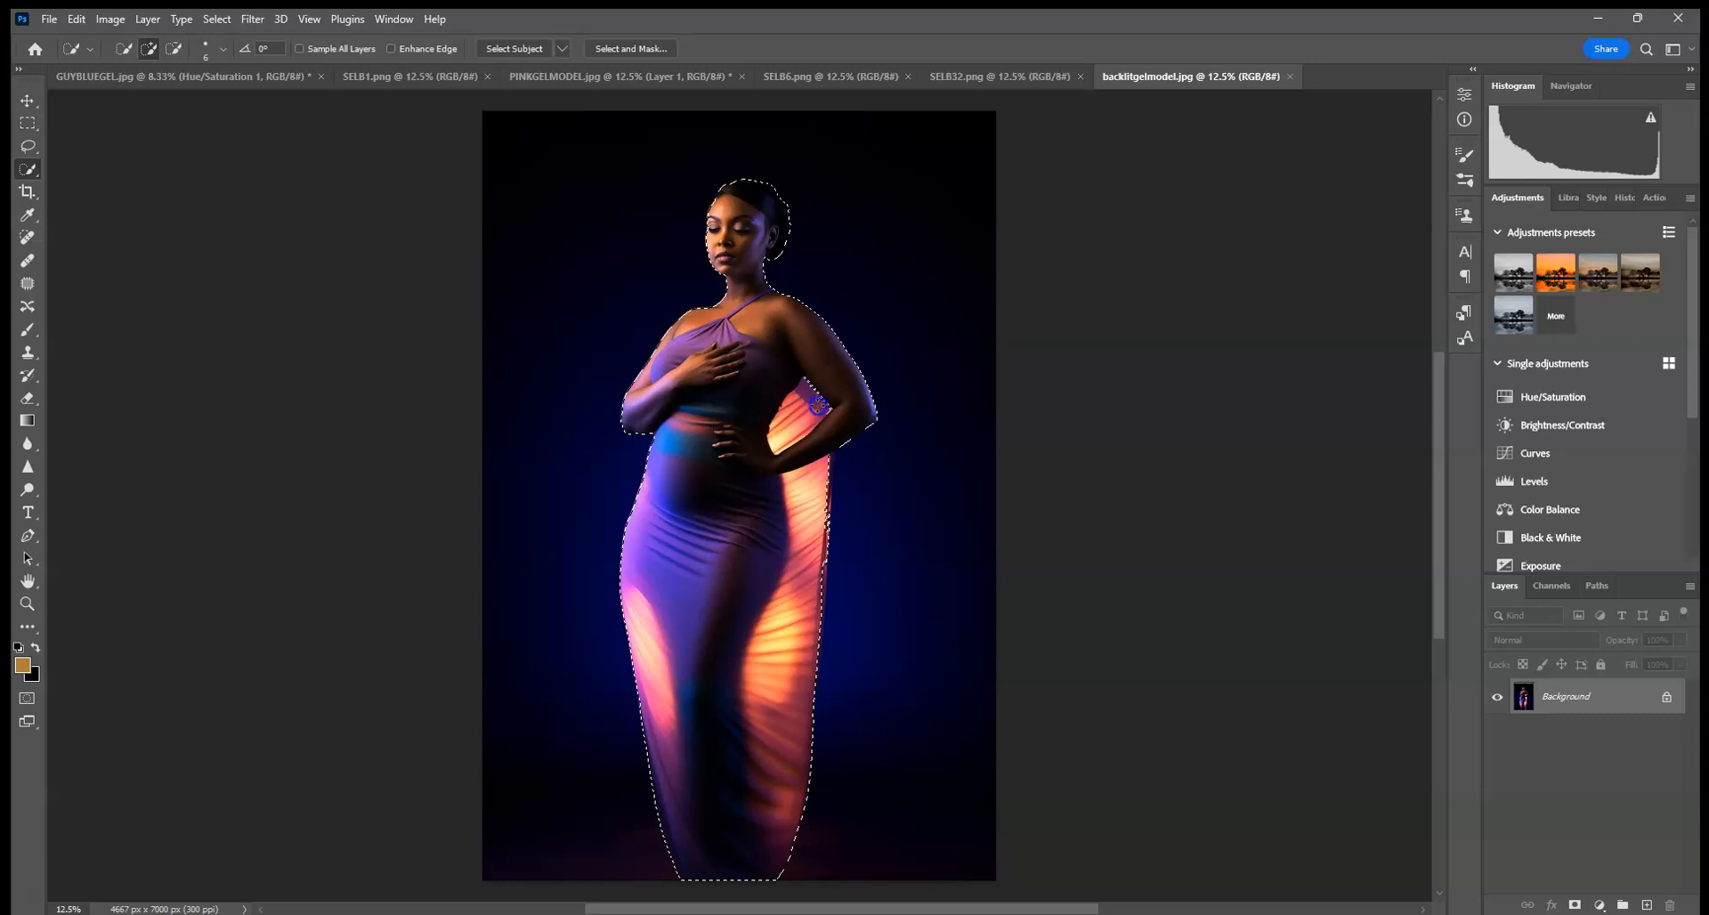
{"action": "left_click", "coordinate": [828, 491]}
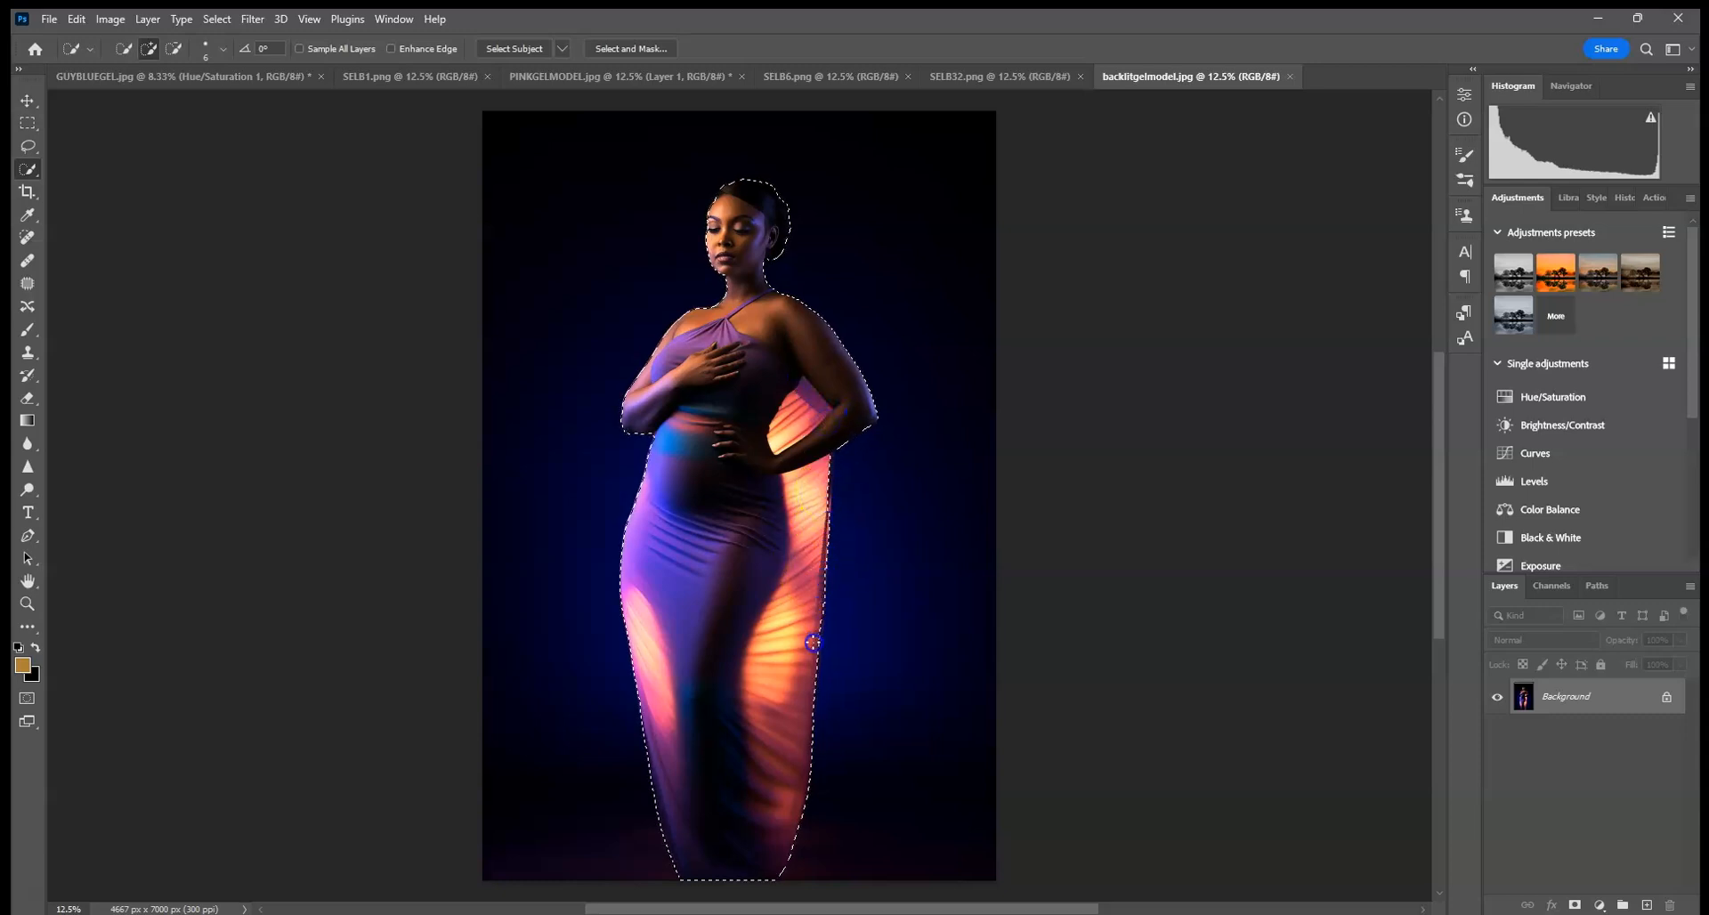
{"action": "left_click", "coordinate": [824, 481]}
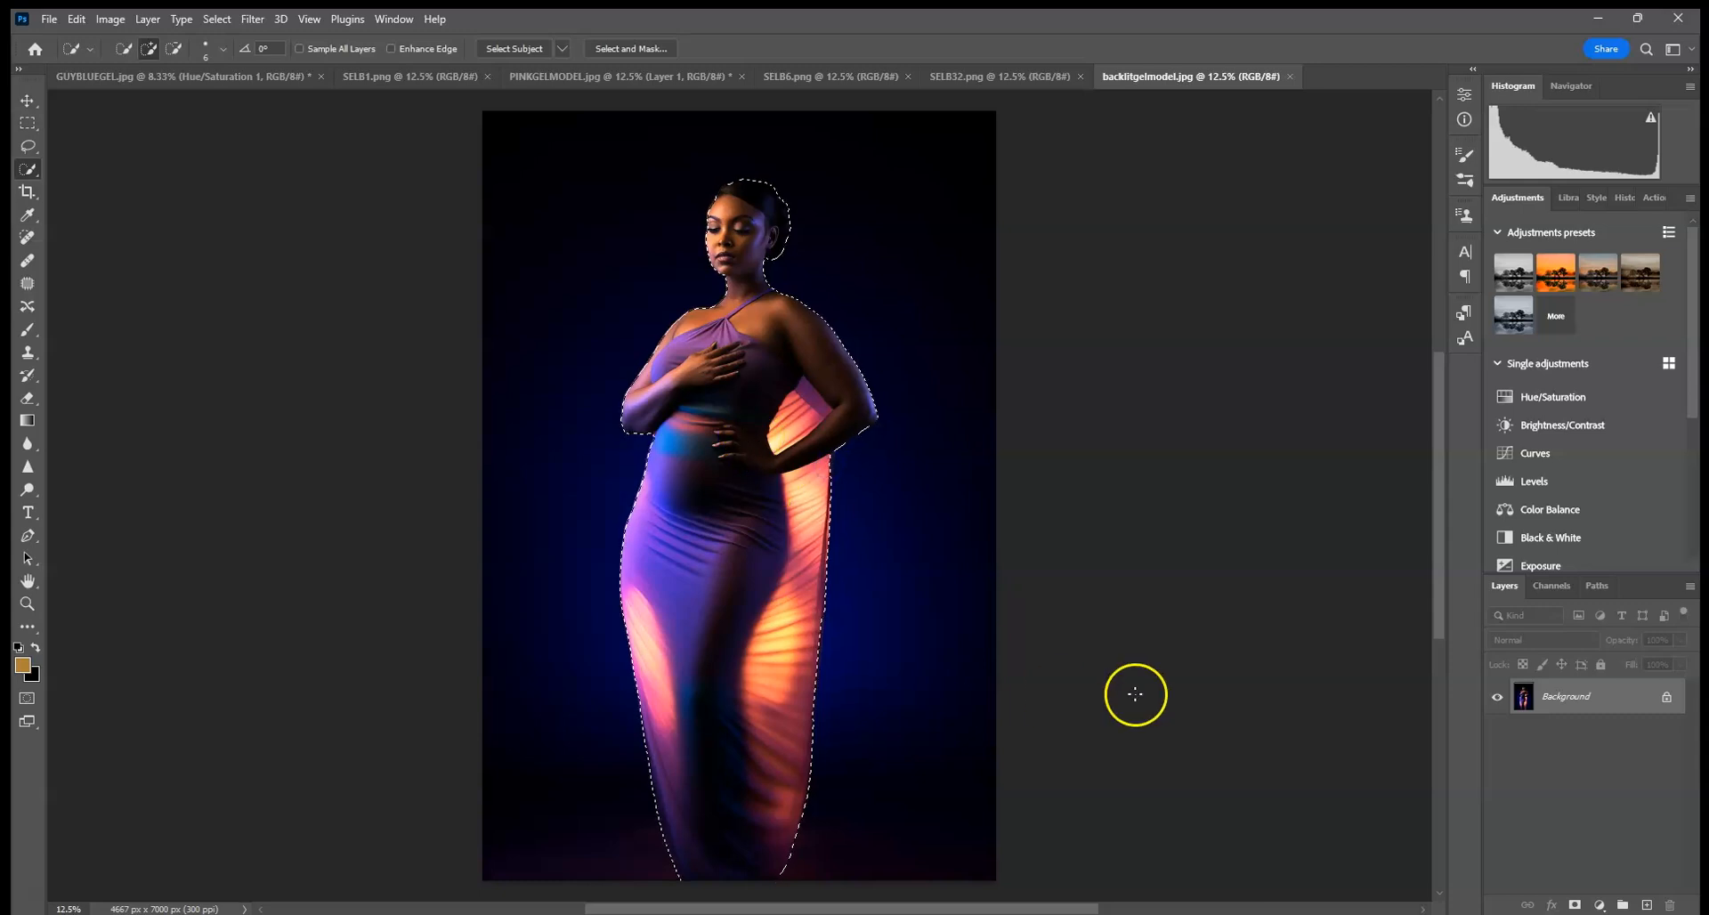
{"action": "left_click_drag", "start_coordinate": [1629, 703], "coordinate": [1646, 904]}
{"action": "left_click", "coordinate": [1575, 905]}
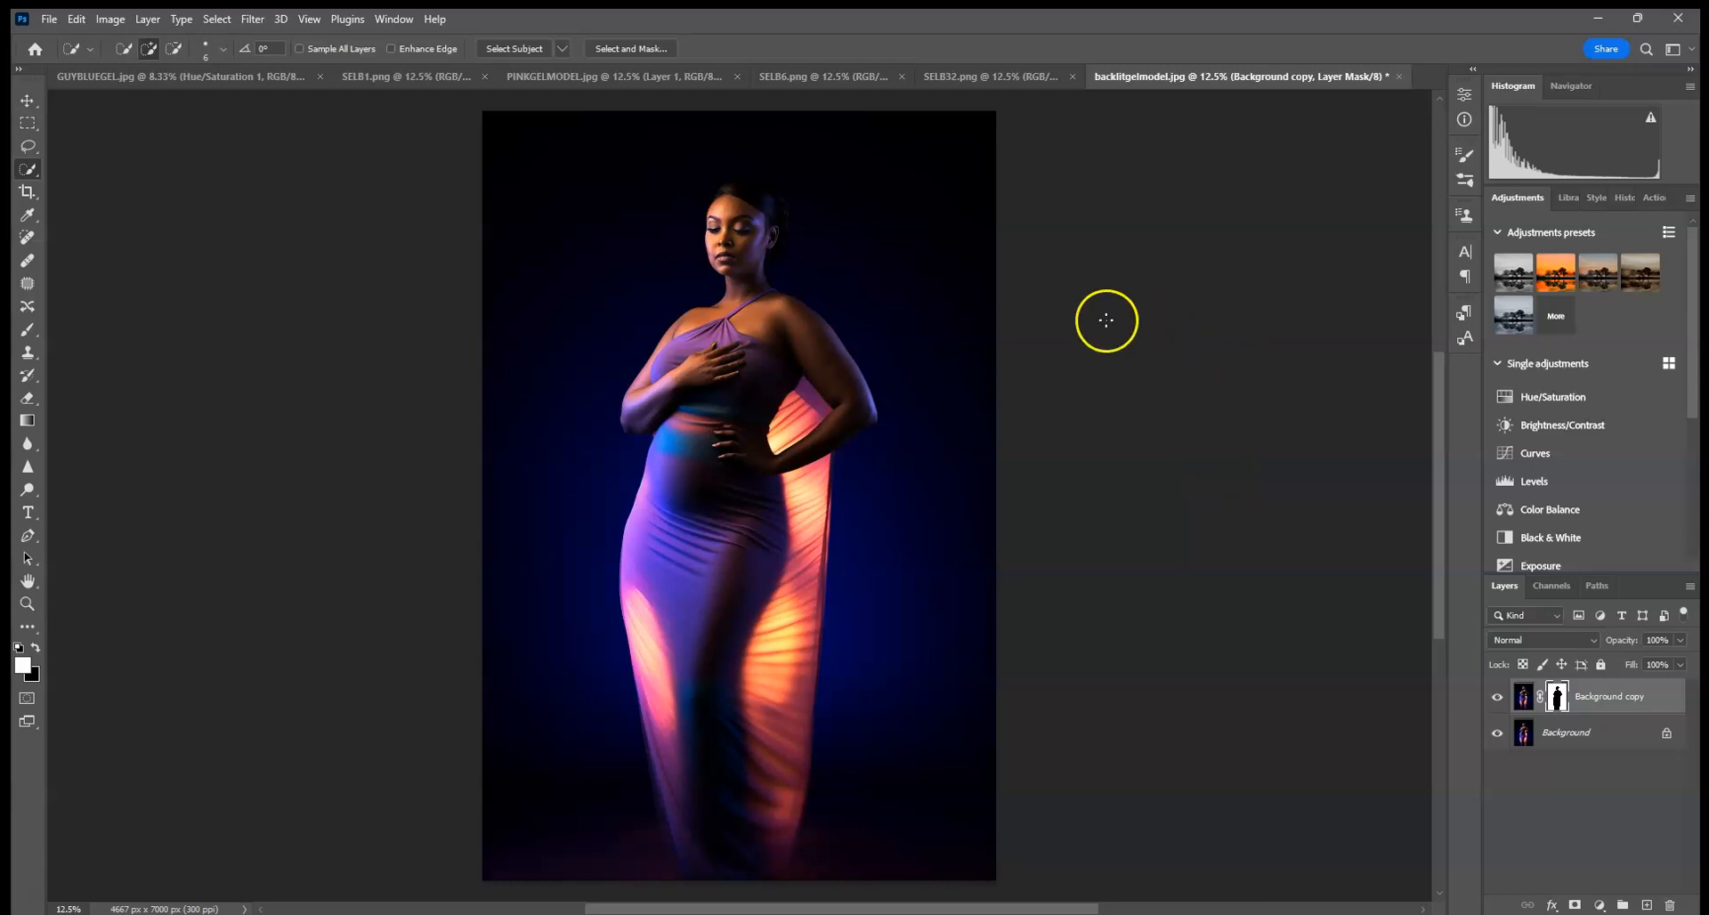
Copy the entire SELB32.png light-streak image and paste it as a new layer in backlitgelmodel.jpg.
{"action": "left_click", "coordinate": [1001, 77]}
{"action": "left_click", "coordinate": [217, 19]}
{"action": "left_click", "coordinate": [223, 40]}
{"action": "left_click", "coordinate": [82, 21]}
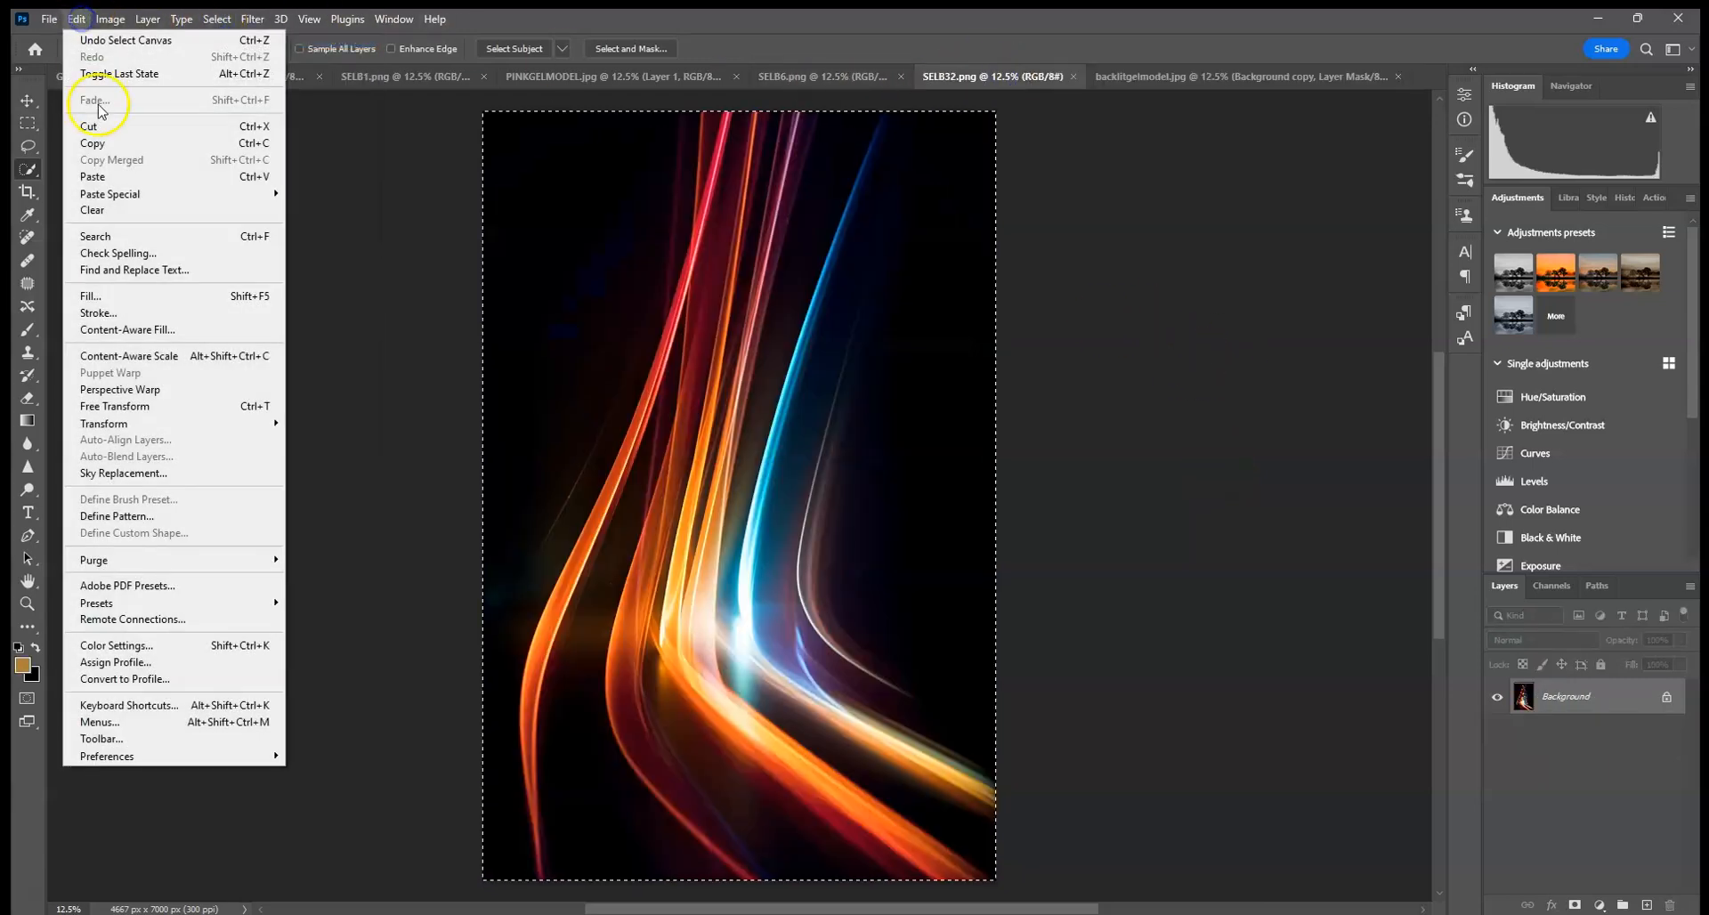
{"action": "left_click", "coordinate": [94, 140]}
{"action": "left_click", "coordinate": [1174, 77]}
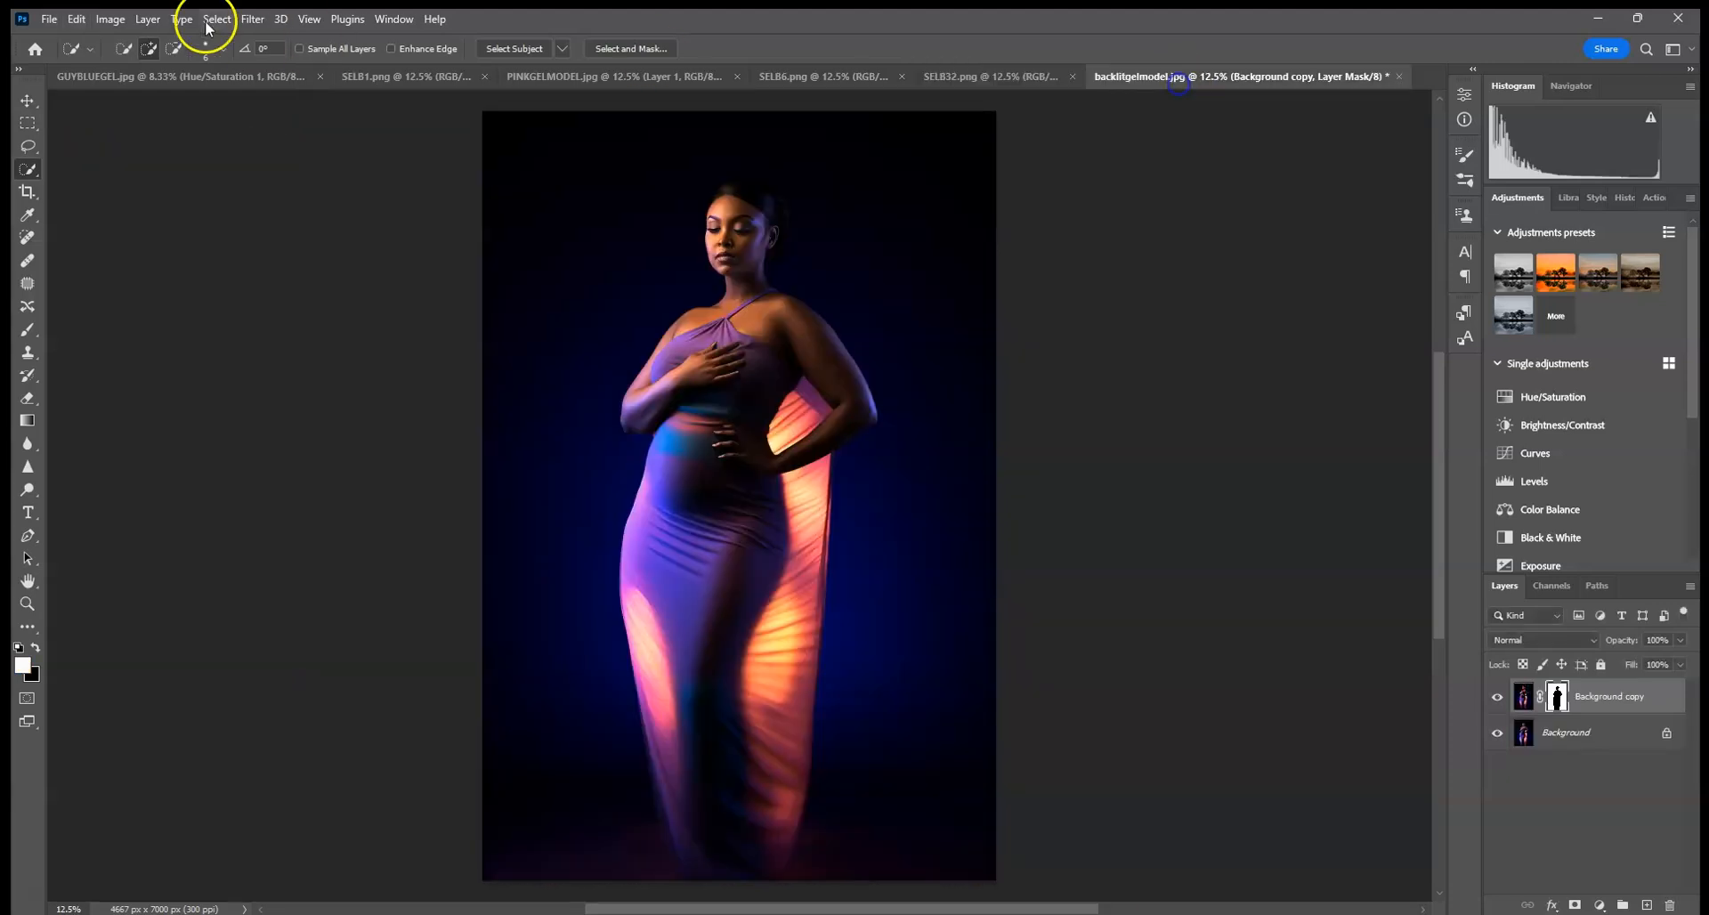
{"action": "left_click", "coordinate": [77, 19]}
{"action": "left_click", "coordinate": [116, 181]}
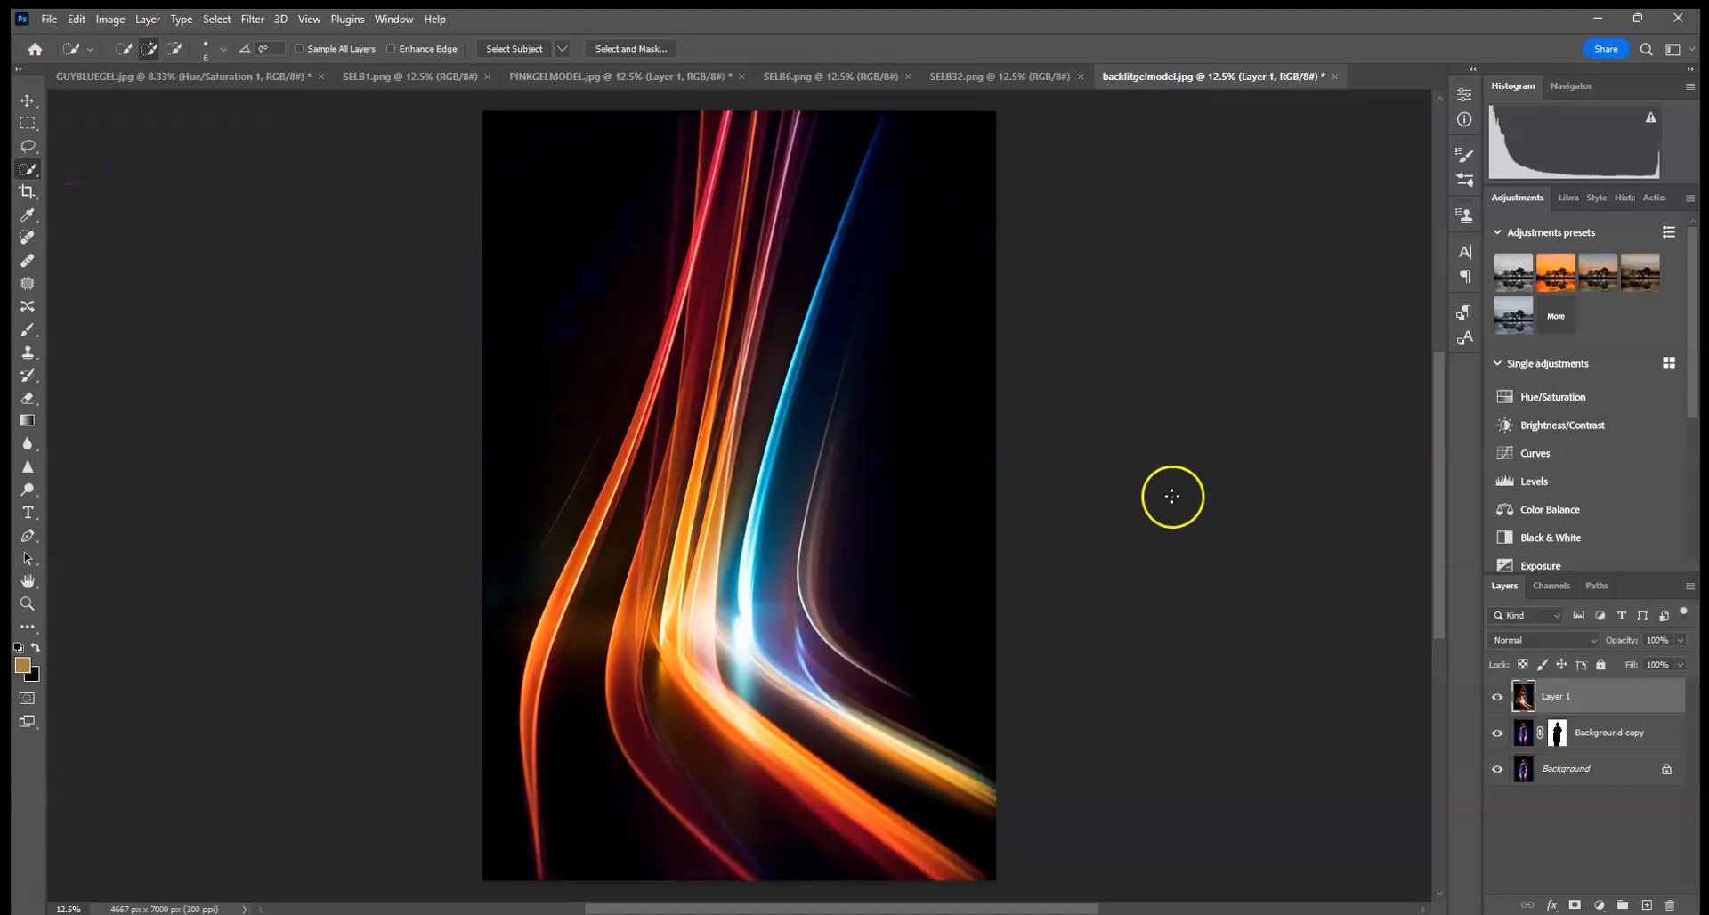
Clip the pasted streak layer to Background copy and set its blend mode to Screen.
{"action": "right_click", "coordinate": [1603, 701]}
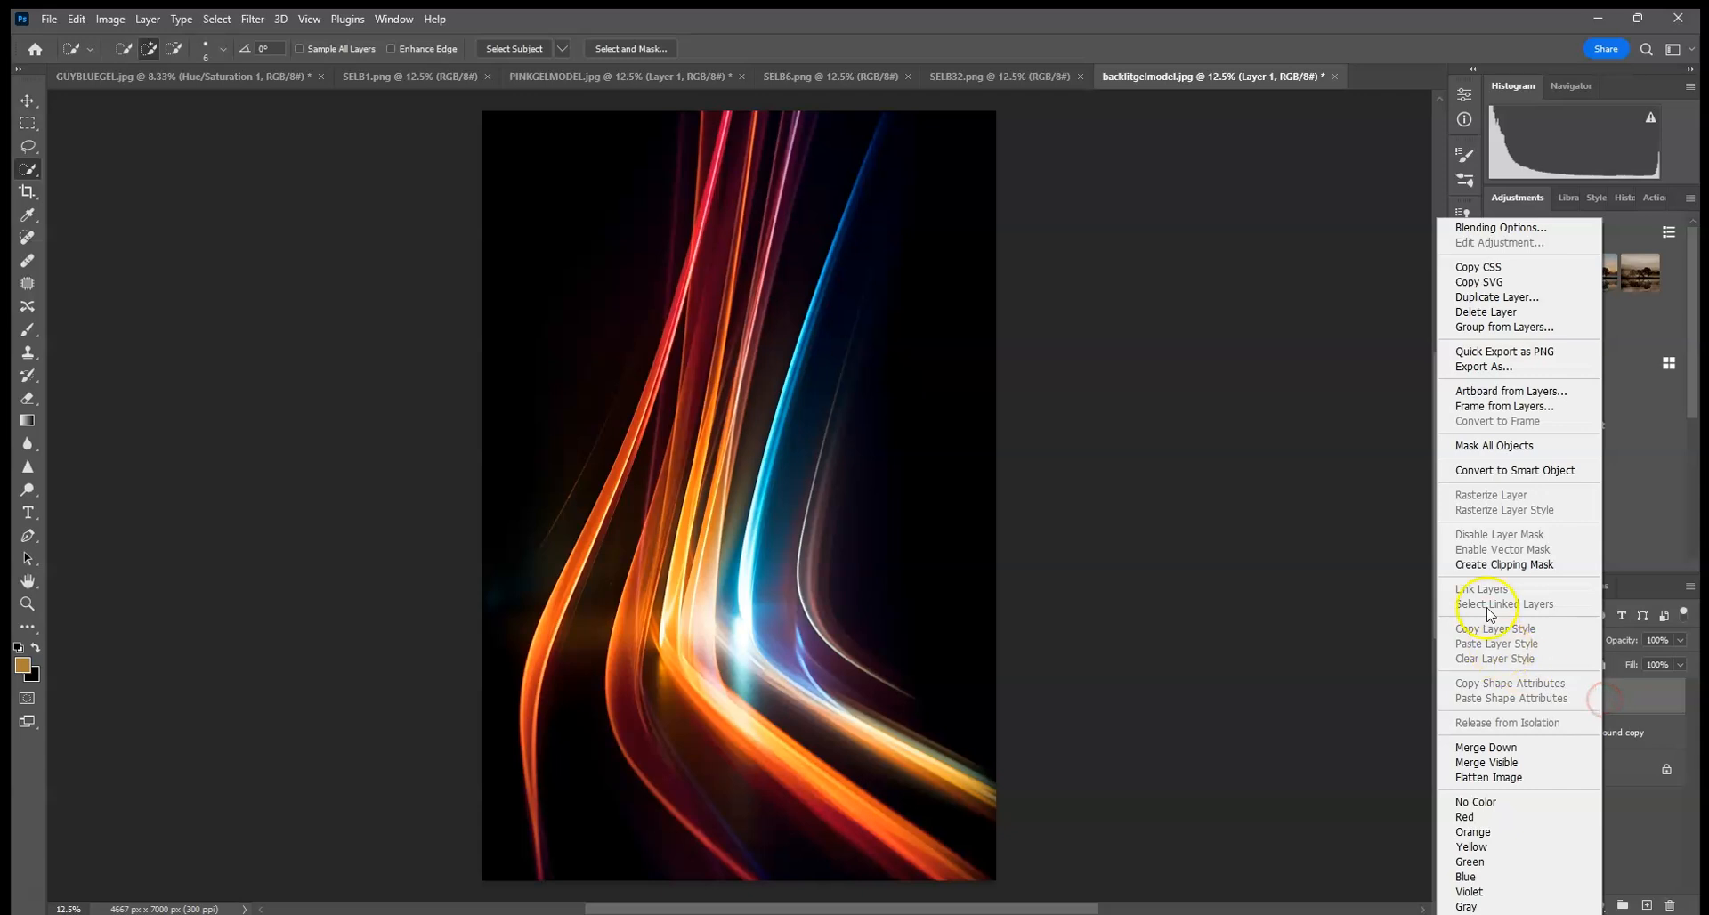
{"action": "left_click", "coordinate": [1510, 569]}
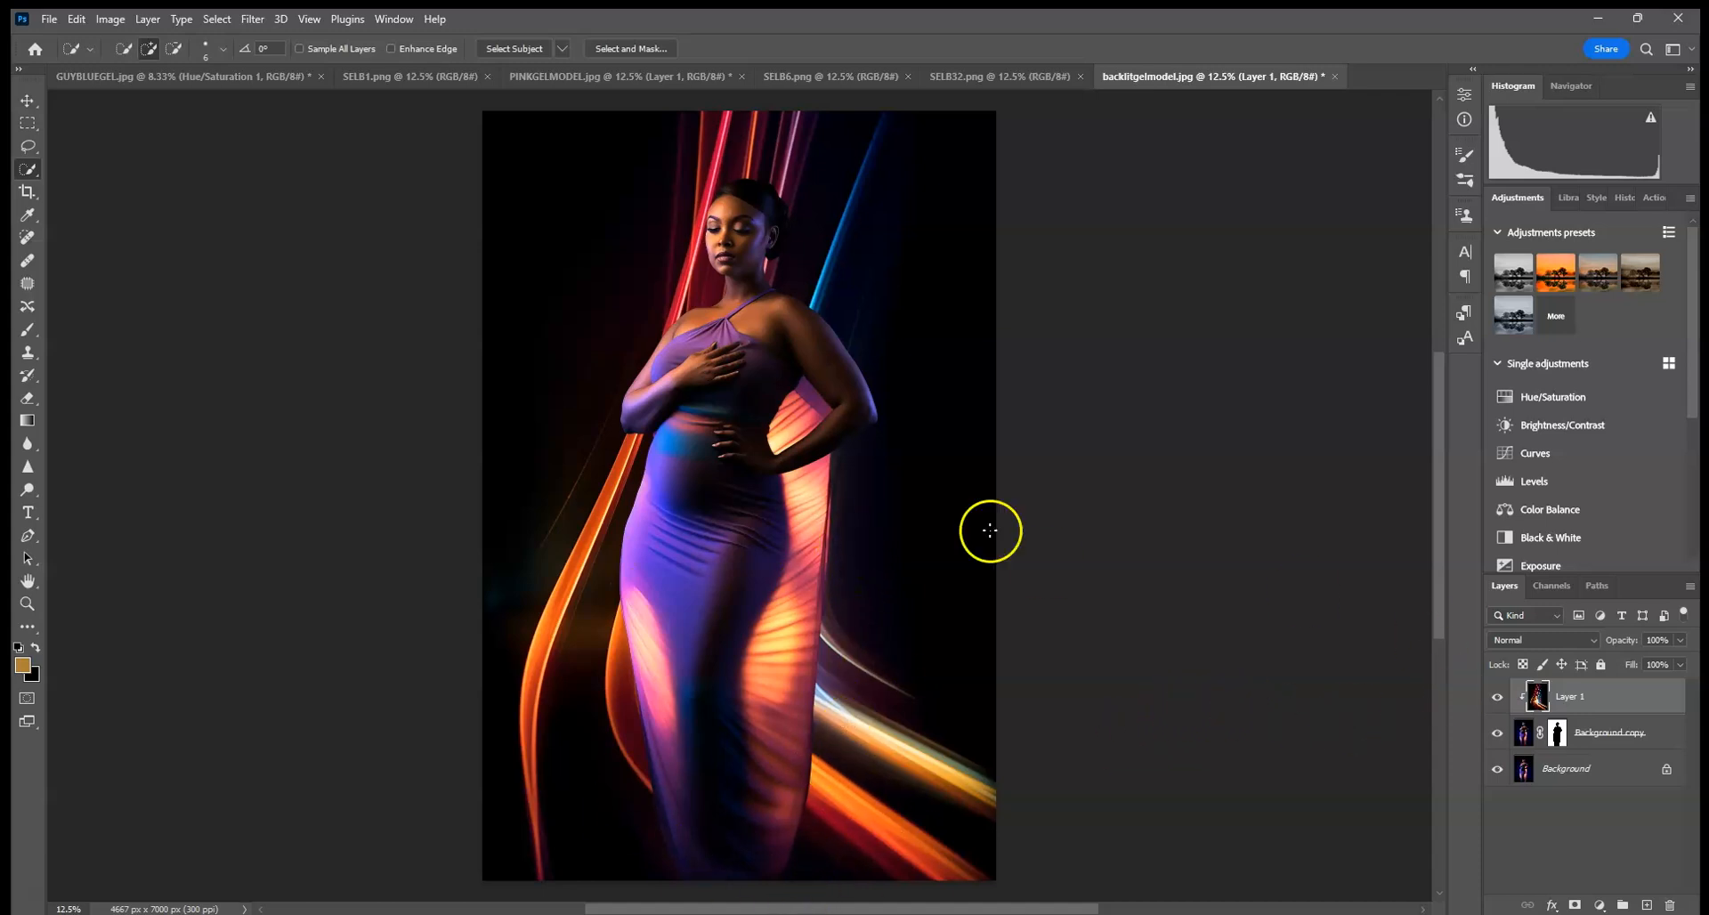
{"action": "left_click", "coordinate": [1544, 645]}
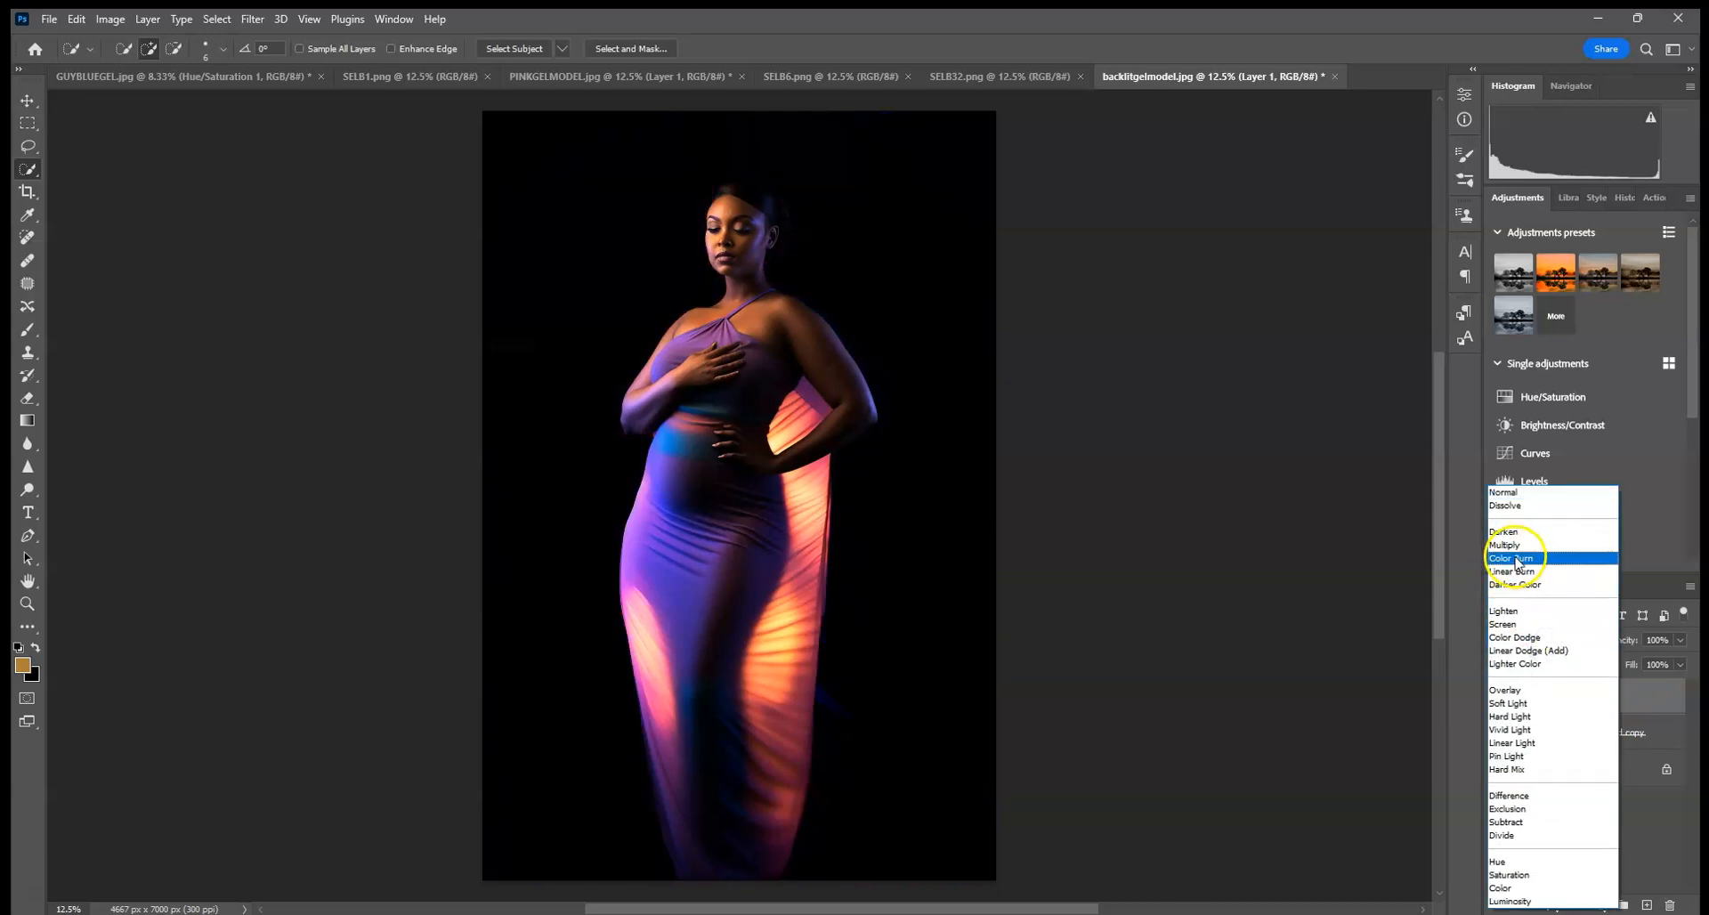
{"action": "left_click", "coordinate": [1521, 625]}
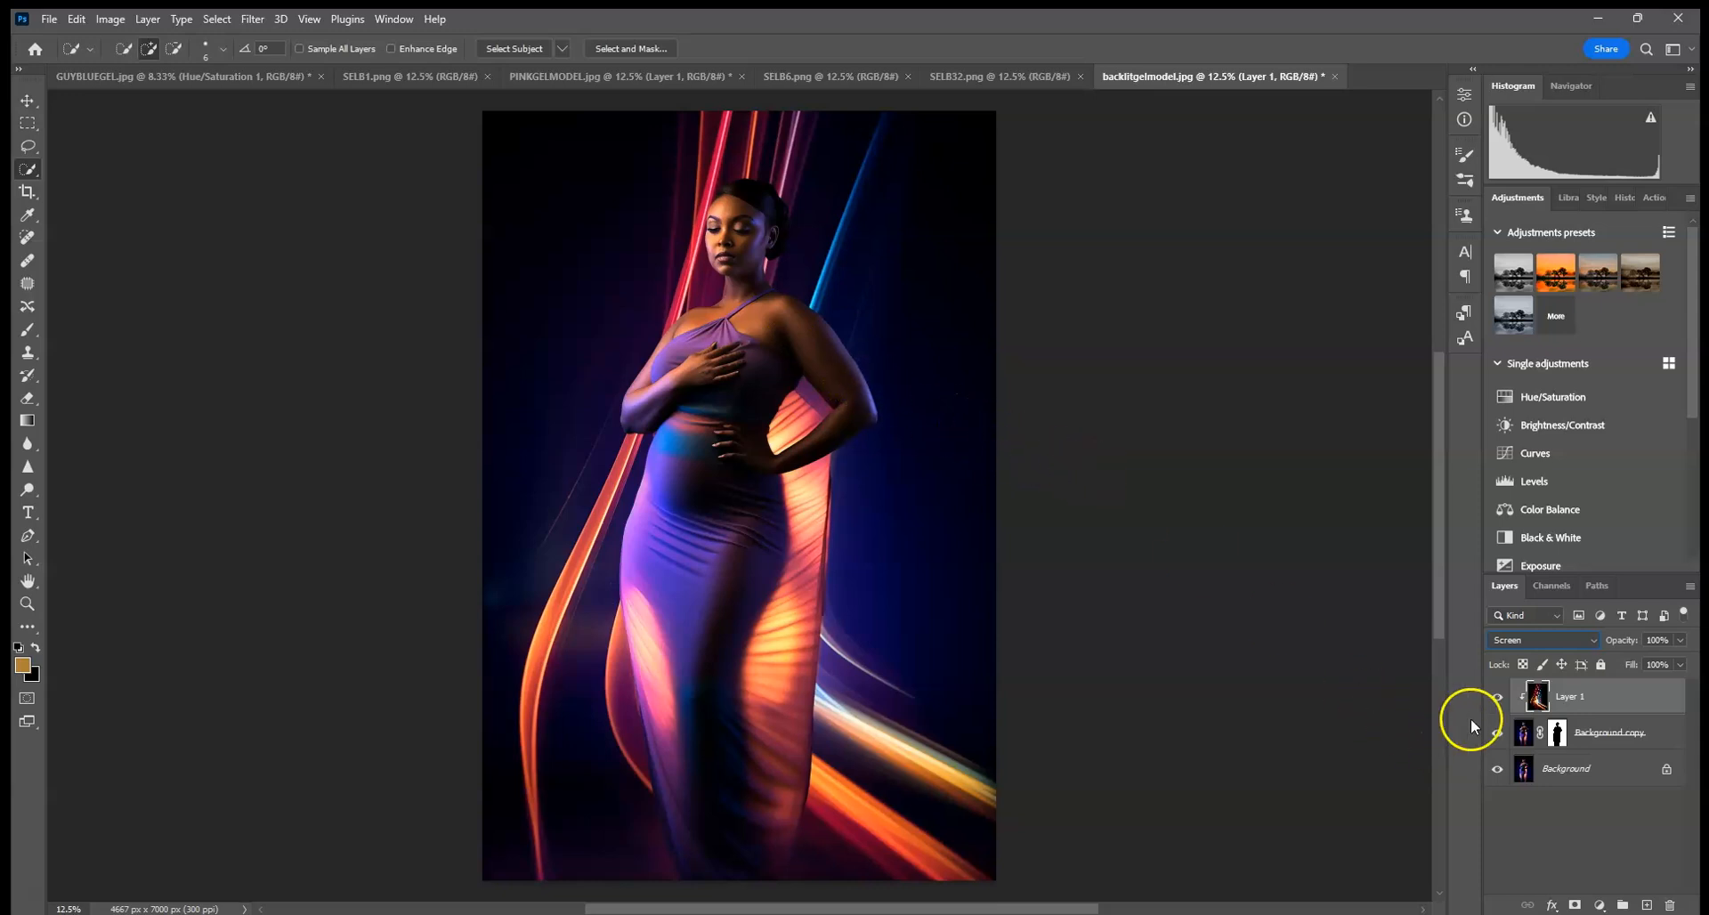
{"action": "left_click", "coordinate": [1497, 698]}
{"action": "left_click", "coordinate": [1497, 699]}
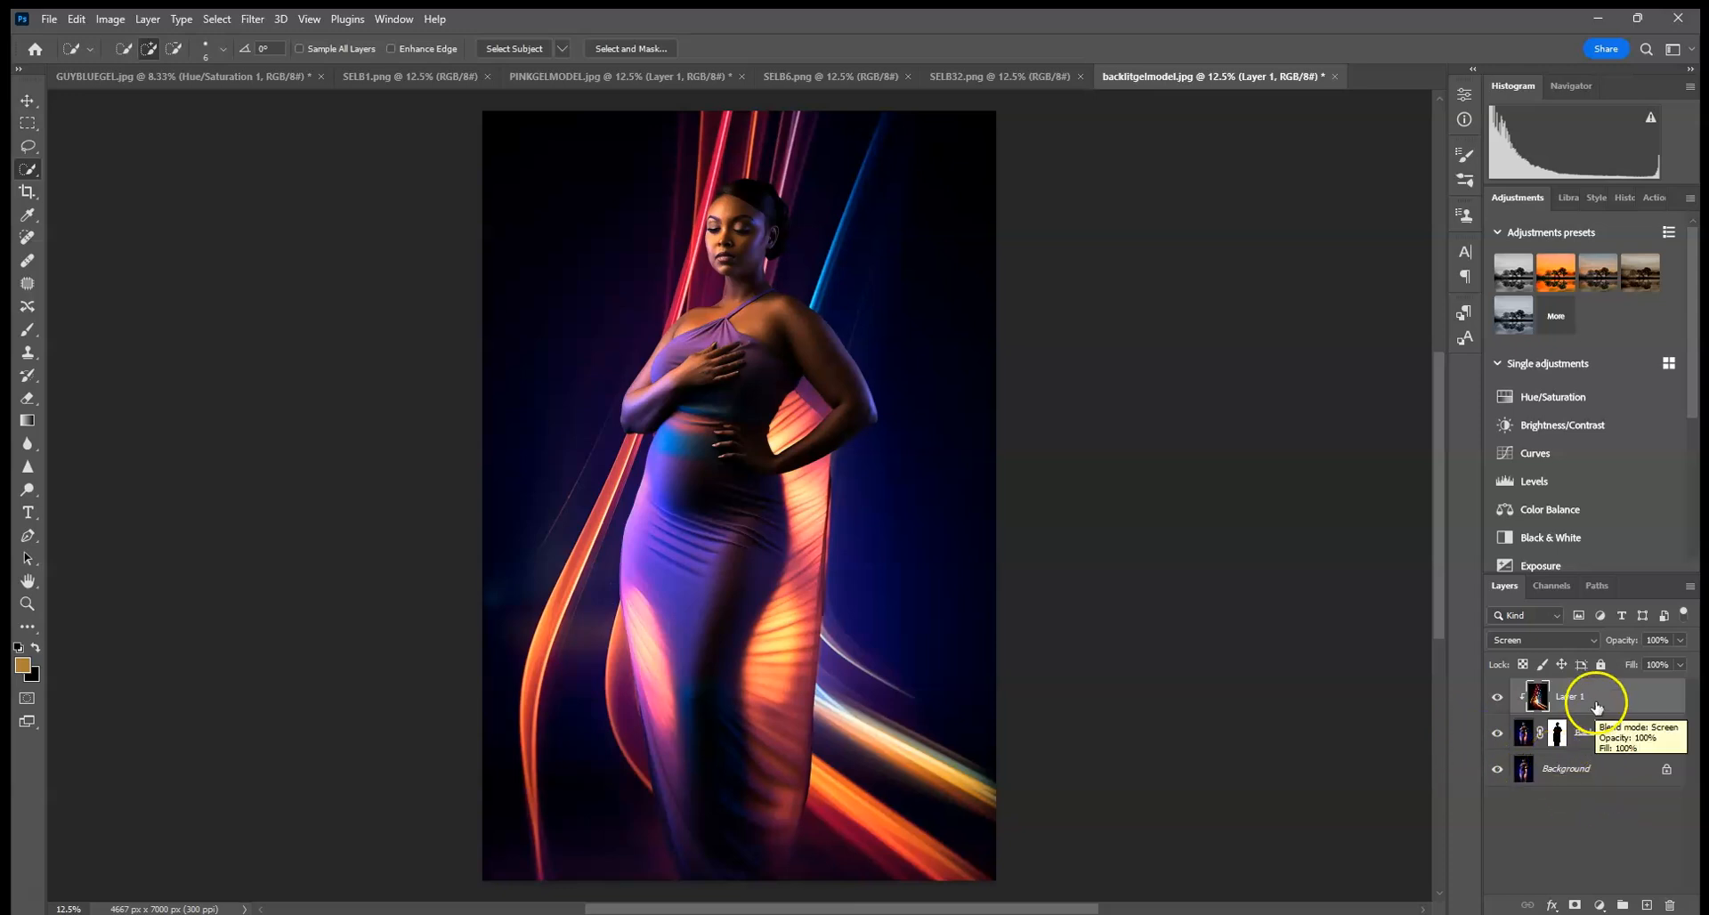
Apply a Gaussian Blur of about 55 pixels to the clipped light-streak layer.
{"action": "left_click", "coordinate": [249, 20]}
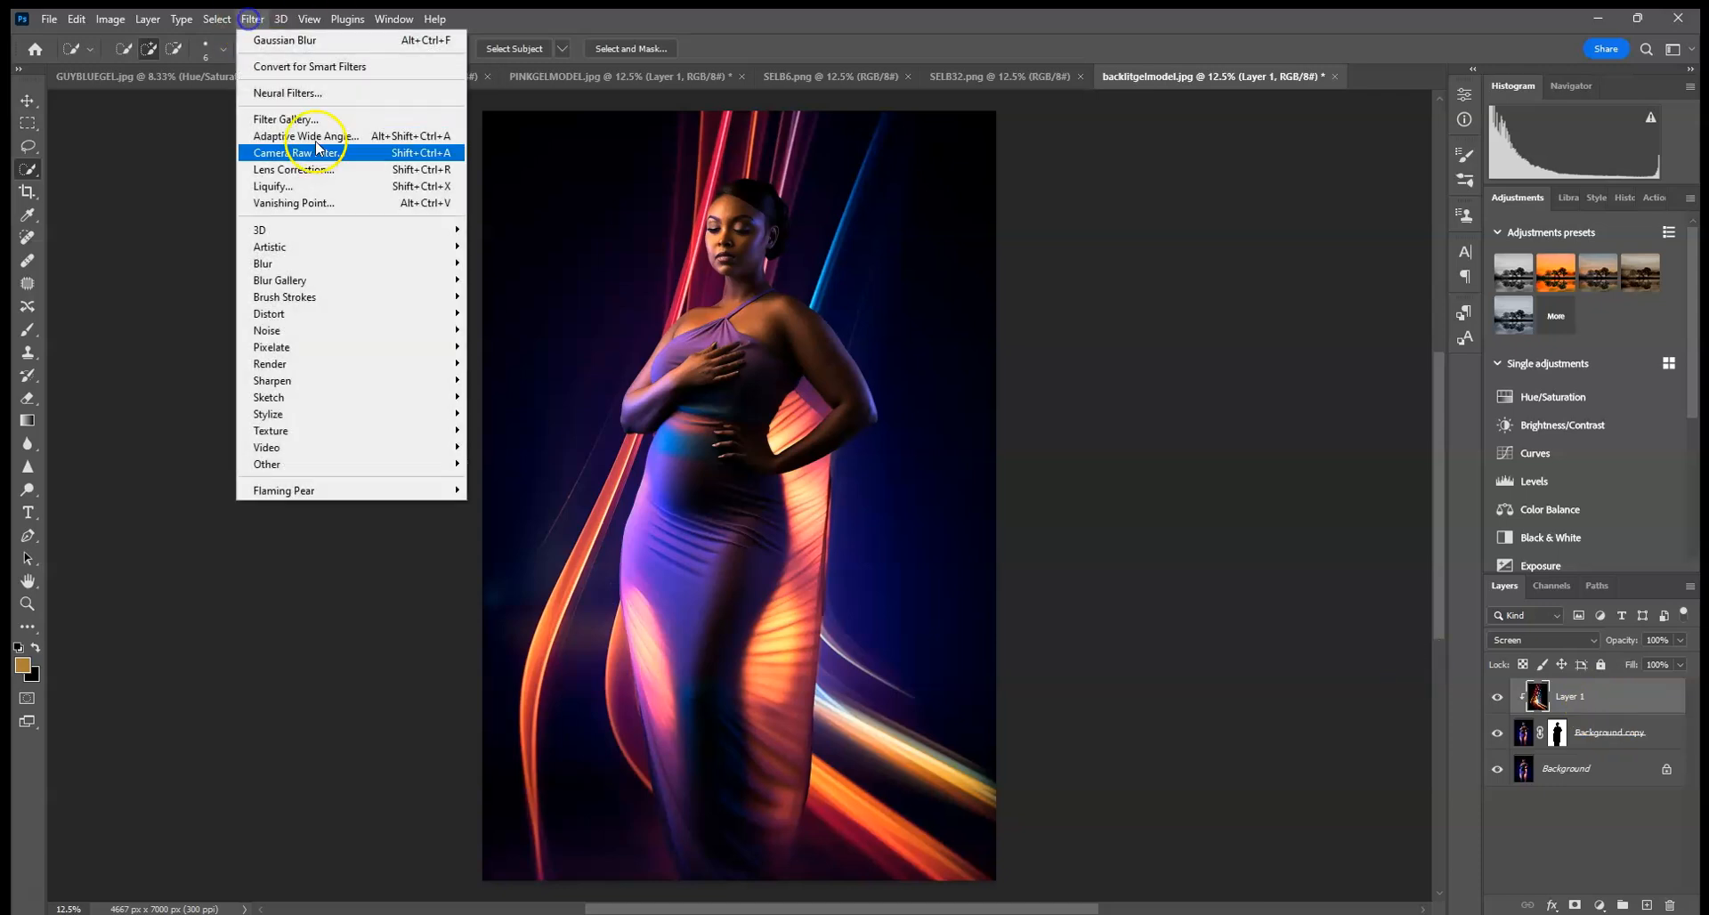
{"action": "mouse_move", "coordinate": [334, 265]}
{"action": "left_click", "coordinate": [532, 332]}
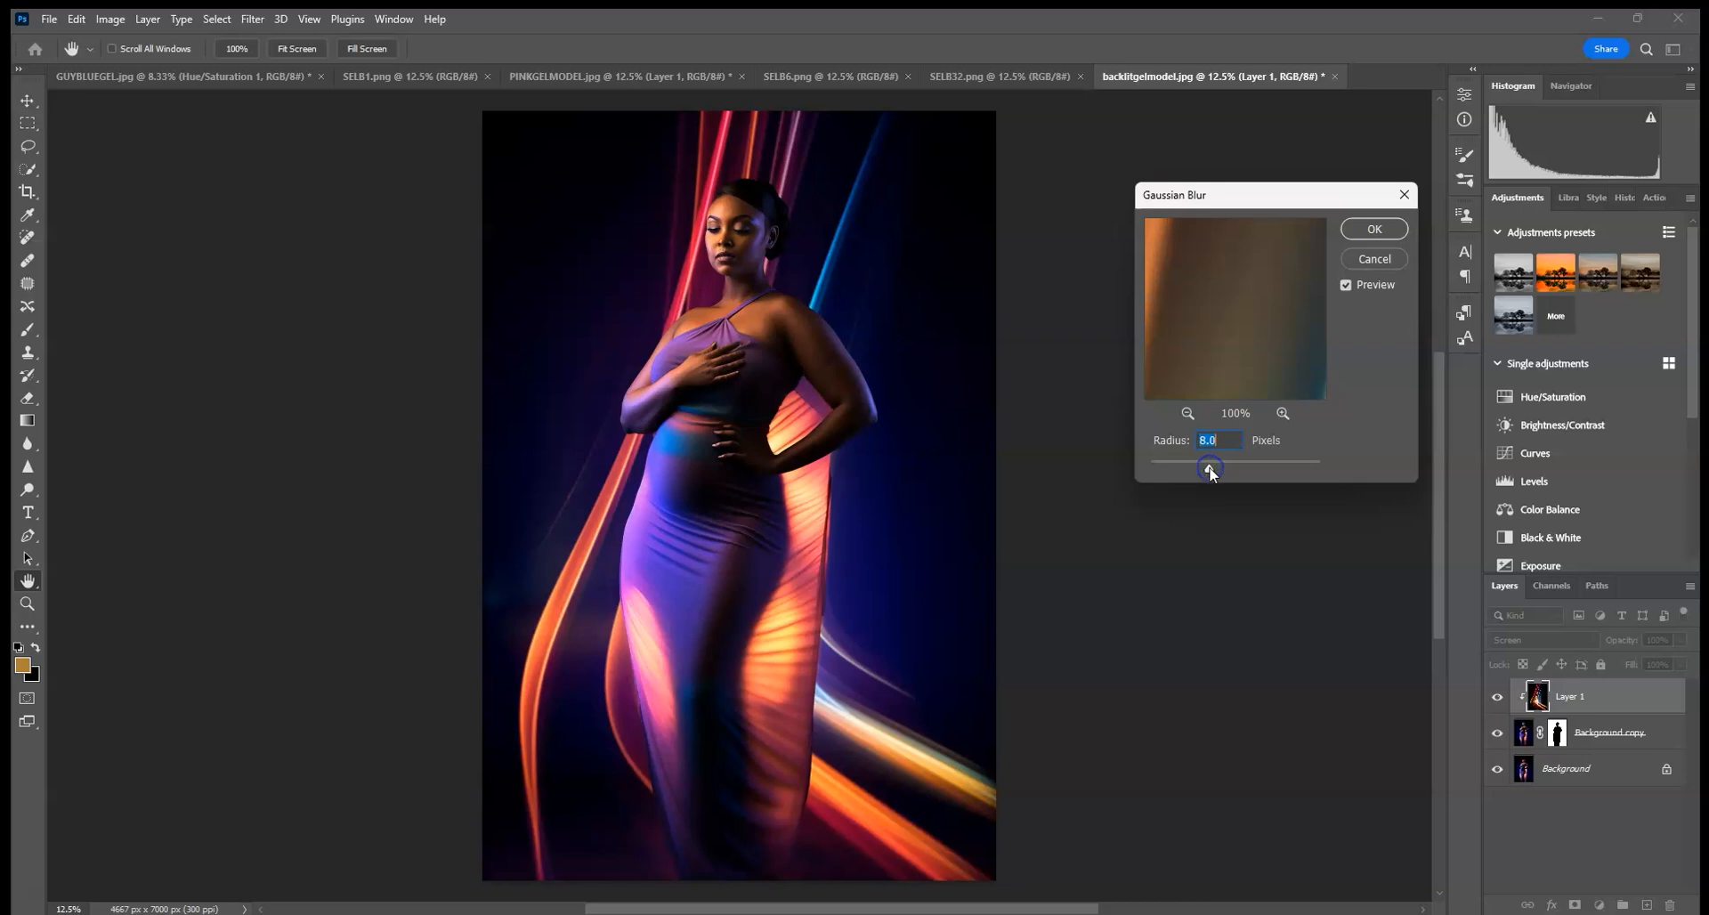
{"action": "left_click_drag", "start_coordinate": [1244, 477], "coordinate": [1249, 479]}
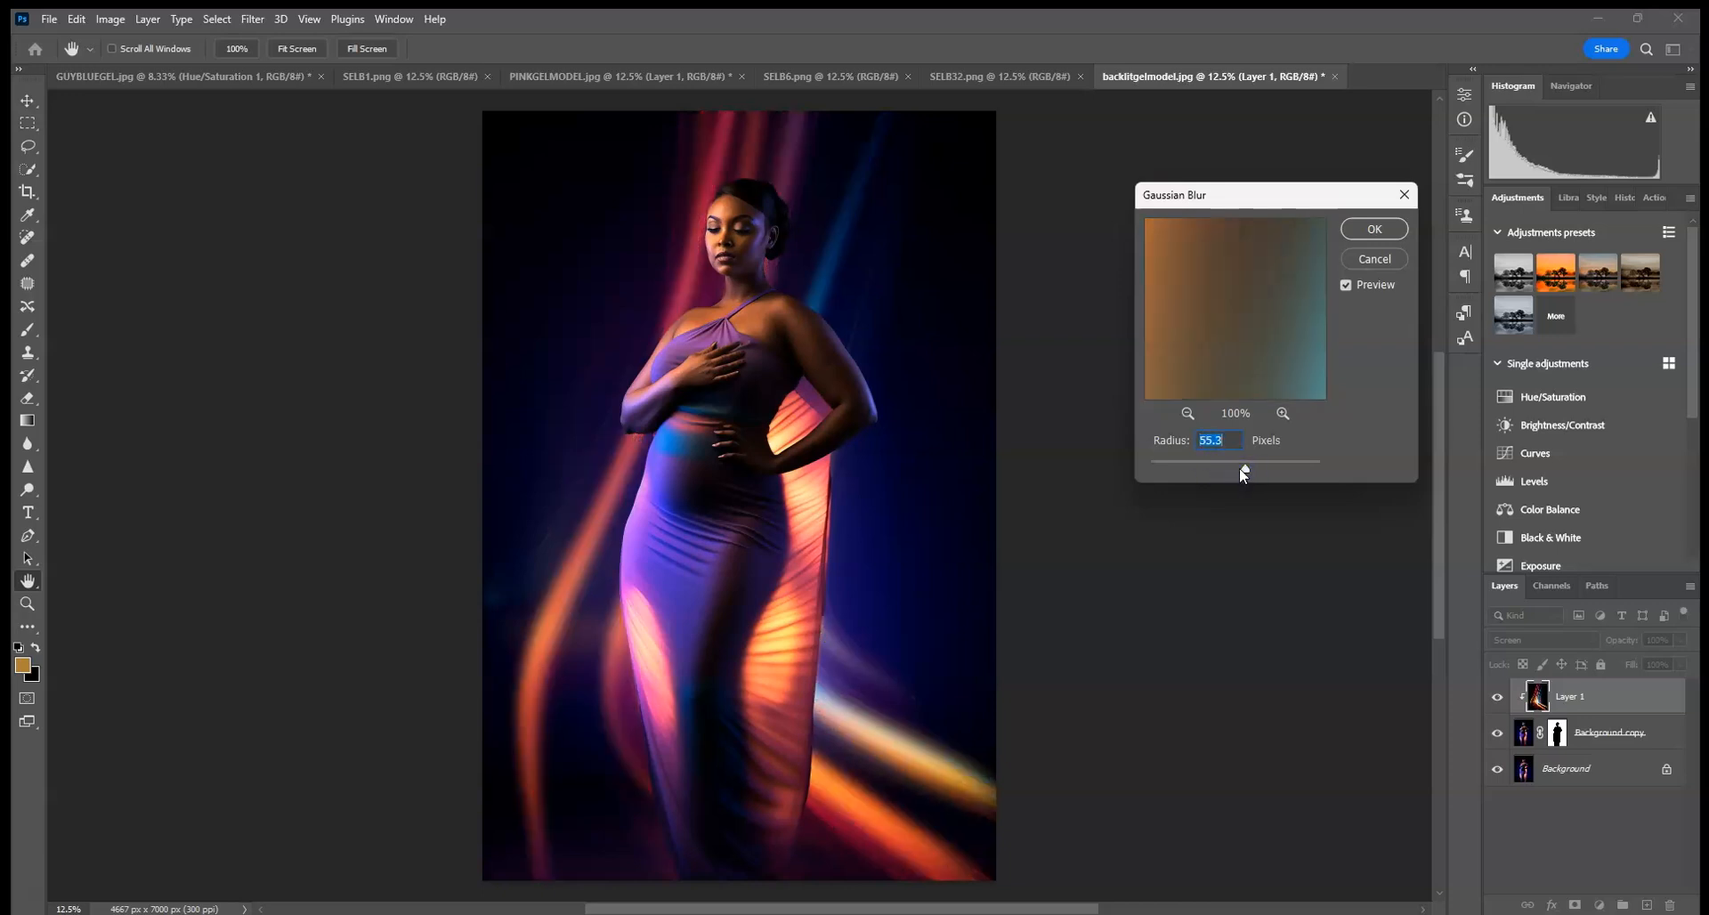
{"action": "left_click_drag", "start_coordinate": [1239, 475], "coordinate": [1245, 476]}
{"action": "left_click", "coordinate": [1375, 229]}
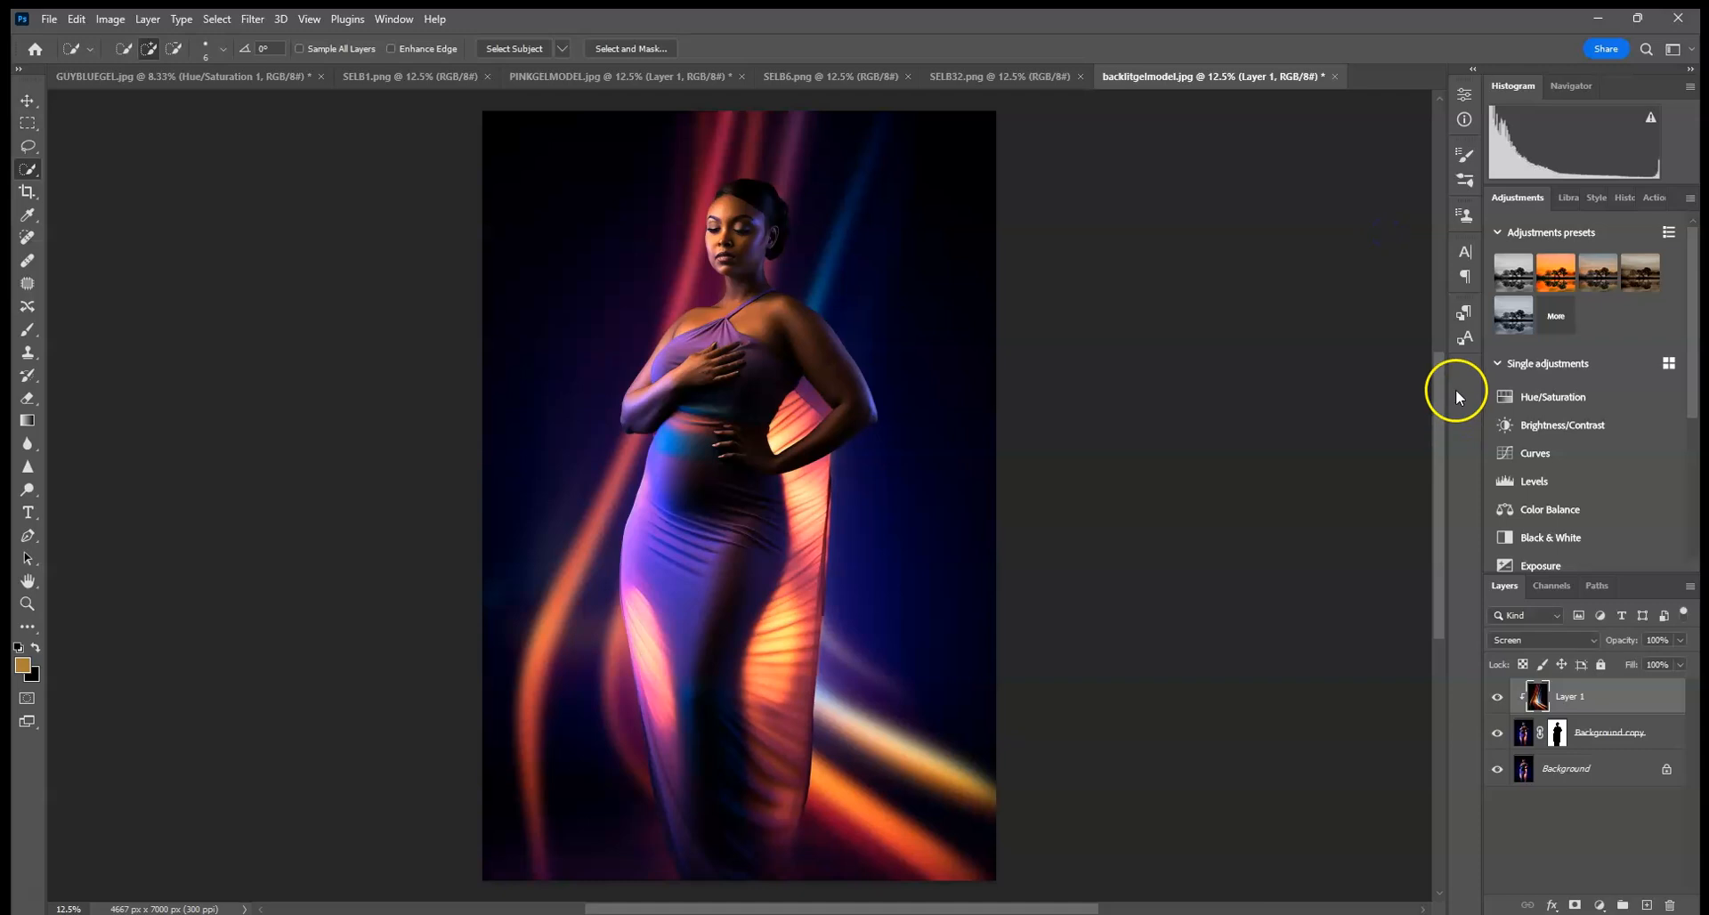
Paint black with the Brush on Background copy's layer mask along the drape's outer edge just below the elbow.
{"action": "key", "text": "ctrl+plus"}
{"action": "key", "text": "ctrl+plus"}
{"action": "key", "text": "ctrl+plus"}
{"action": "key", "text": "ctrl+plus"}
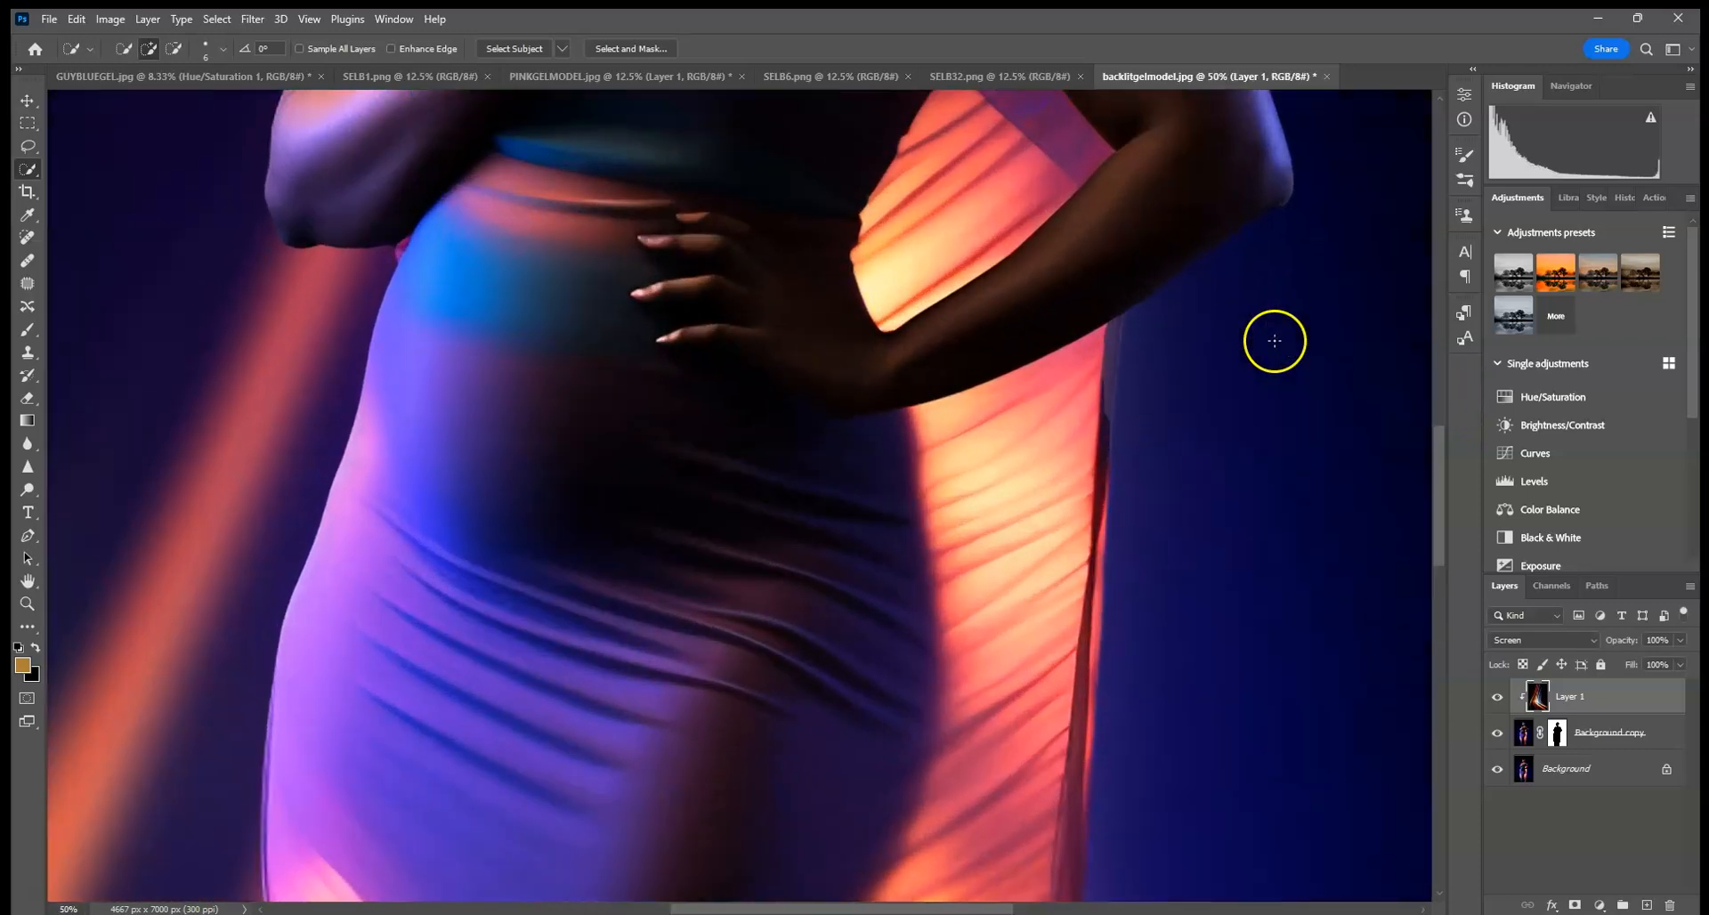
{"action": "left_click_drag", "start_coordinate": [1231, 634], "coordinate": [893, 778]}
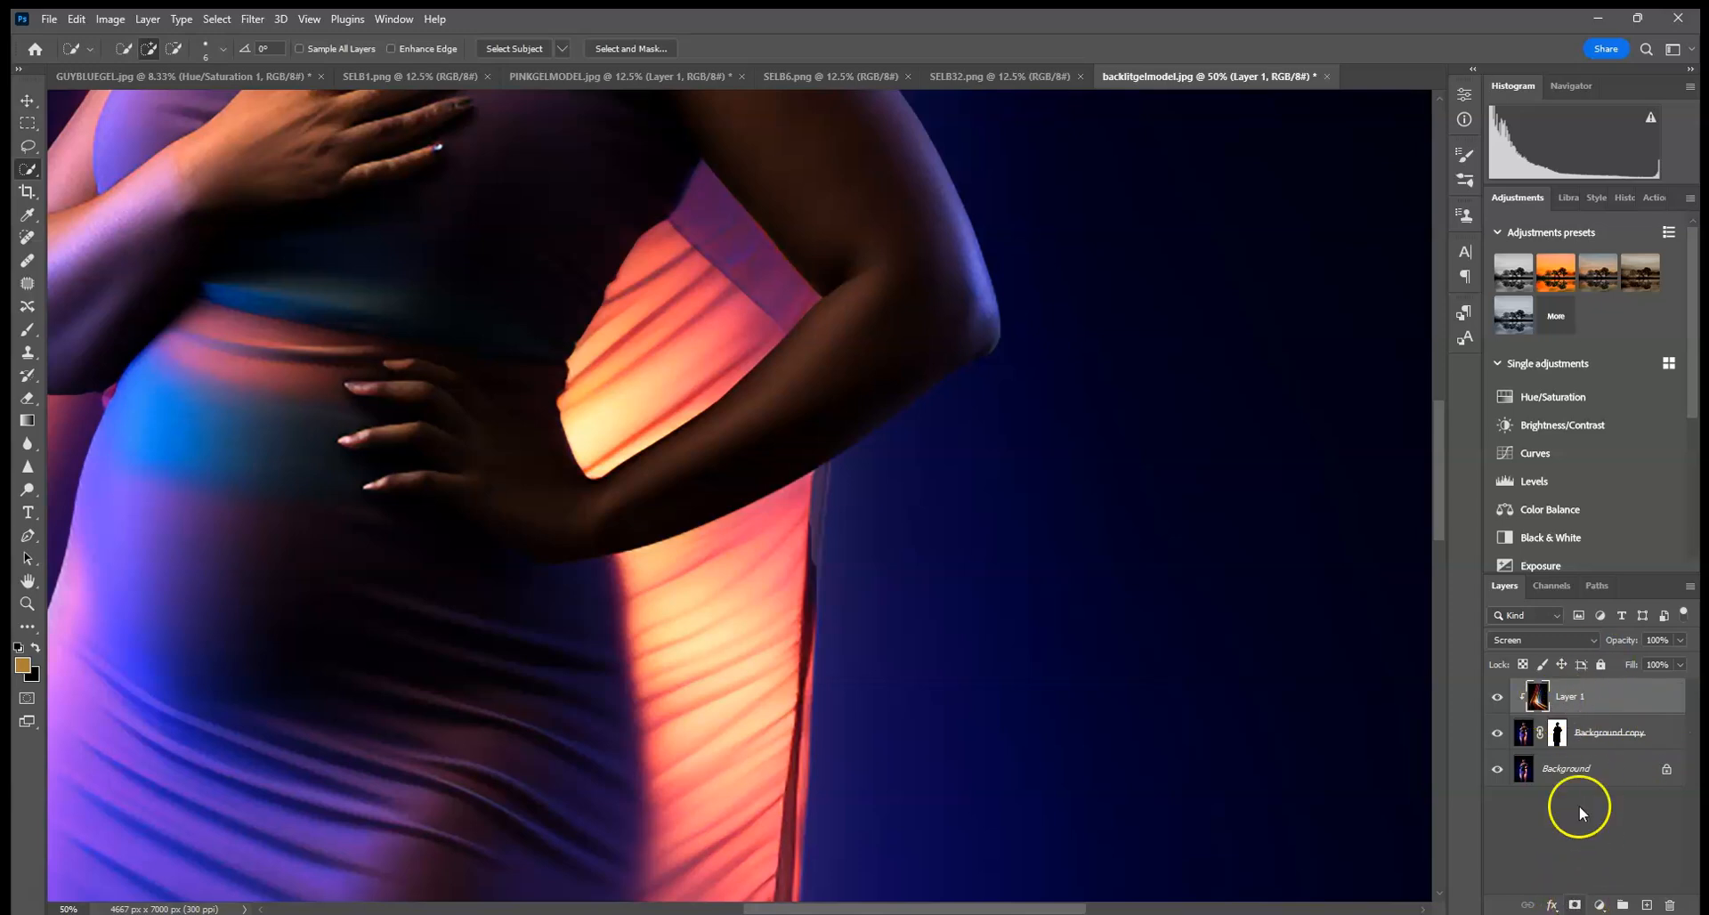
{"action": "left_click", "coordinate": [1557, 733]}
{"action": "key", "text": "d"}
{"action": "left_click", "coordinate": [27, 331]}
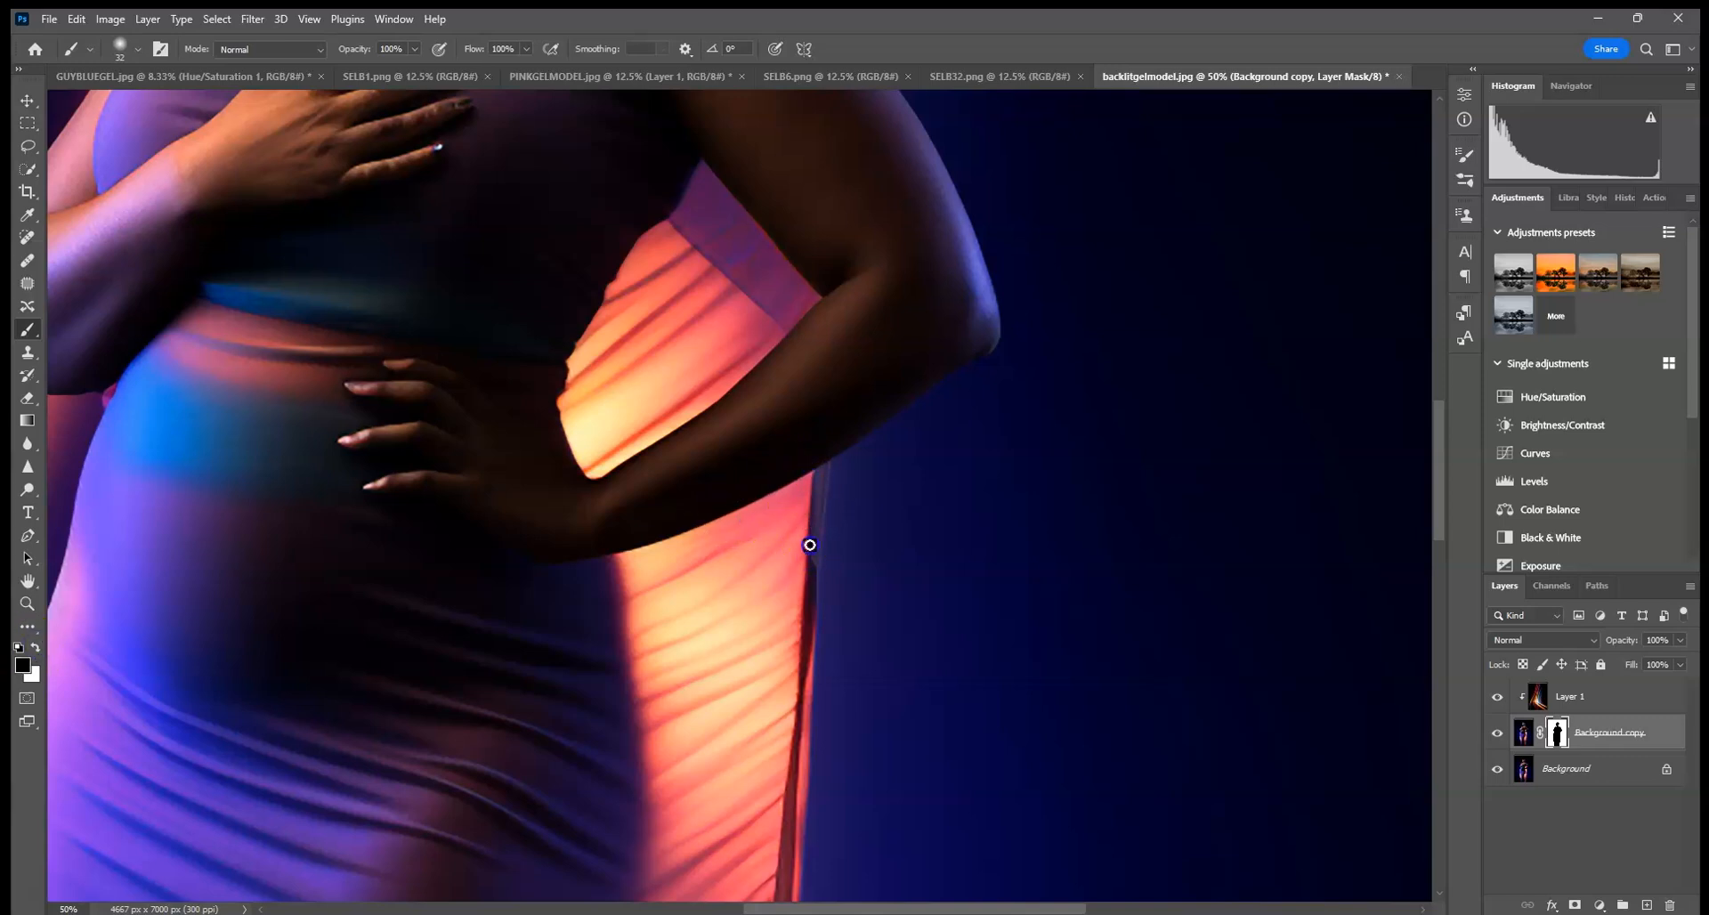
{"action": "left_click_drag", "start_coordinate": [813, 480], "coordinate": [811, 503]}
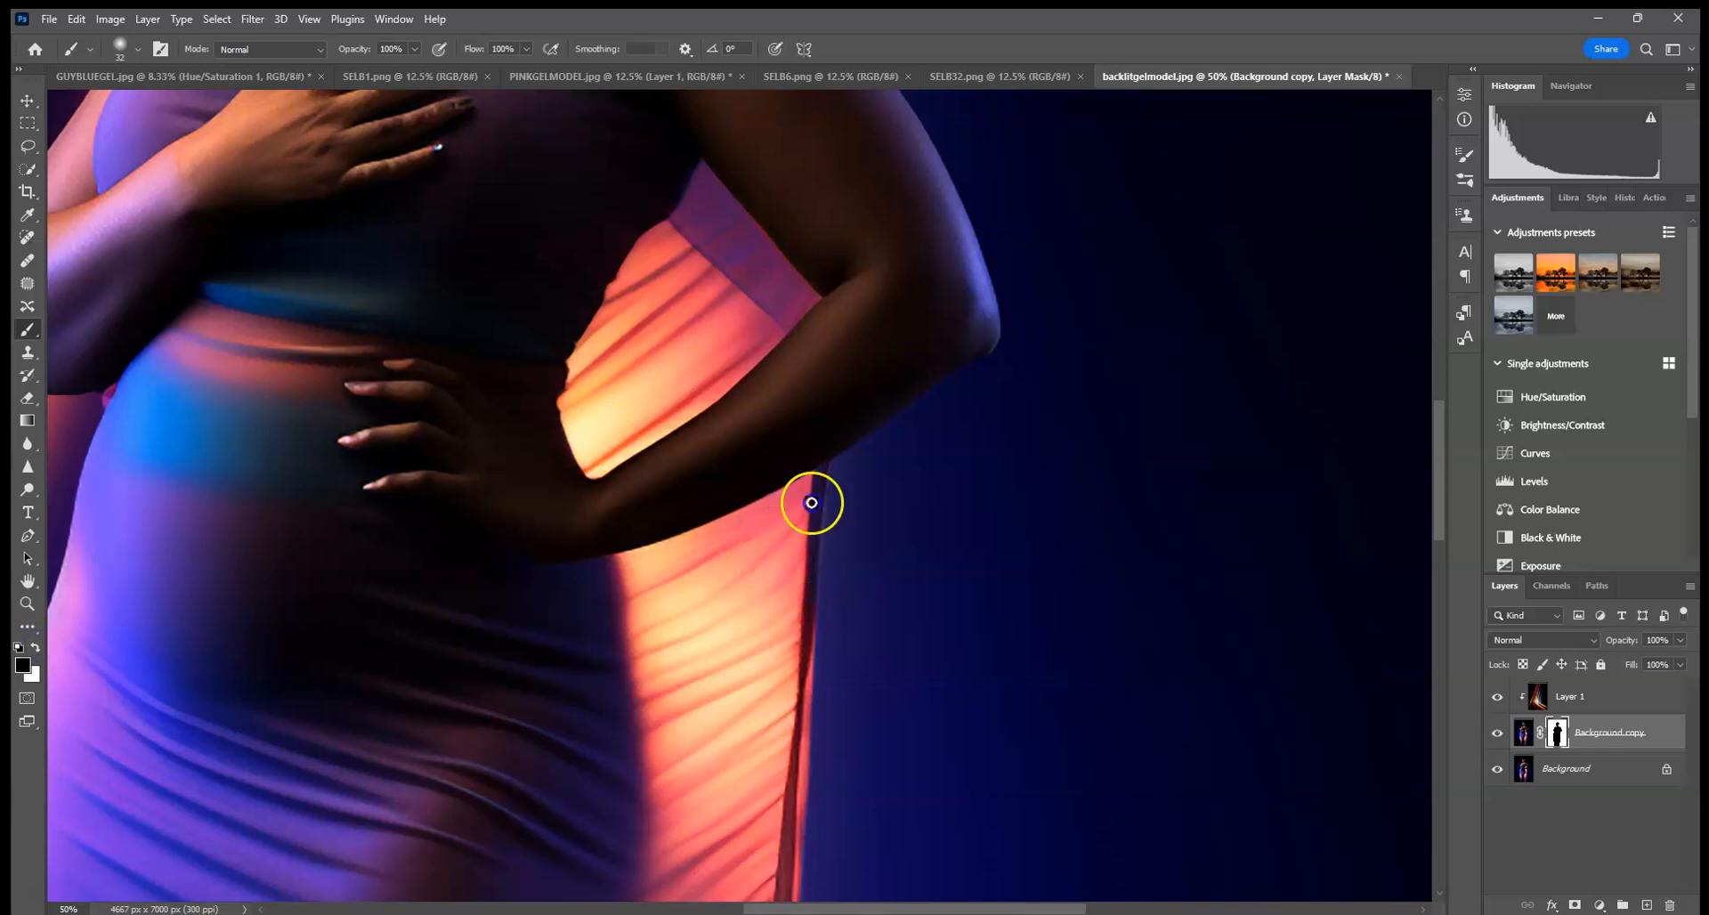
Paint black on the same mask down the lower outer edge of the drape.
{"action": "left_click_drag", "start_coordinate": [764, 610], "coordinate": [864, 297]}
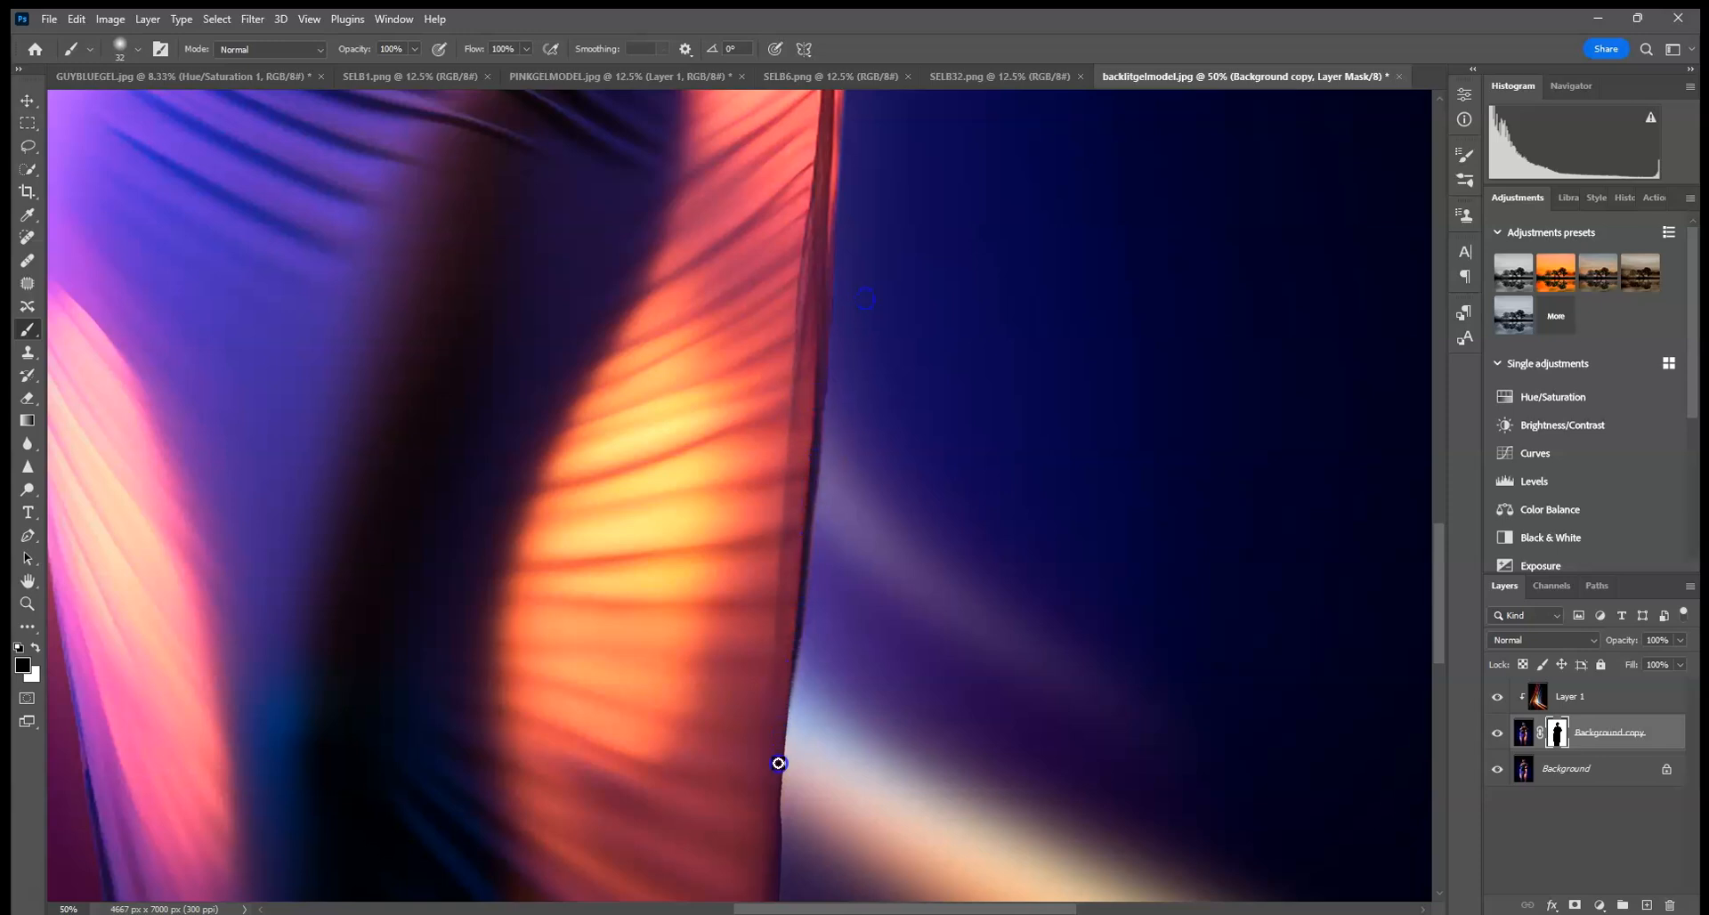
{"action": "left_click_drag", "start_coordinate": [779, 763], "coordinate": [1103, 290]}
{"action": "left_click_drag", "start_coordinate": [958, 609], "coordinate": [1159, 573]}
{"action": "left_click_drag", "start_coordinate": [946, 232], "coordinate": [942, 632]}
{"action": "left_click_drag", "start_coordinate": [942, 223], "coordinate": [957, 667]}
{"action": "left_click_drag", "start_coordinate": [961, 366], "coordinate": [937, 420]}
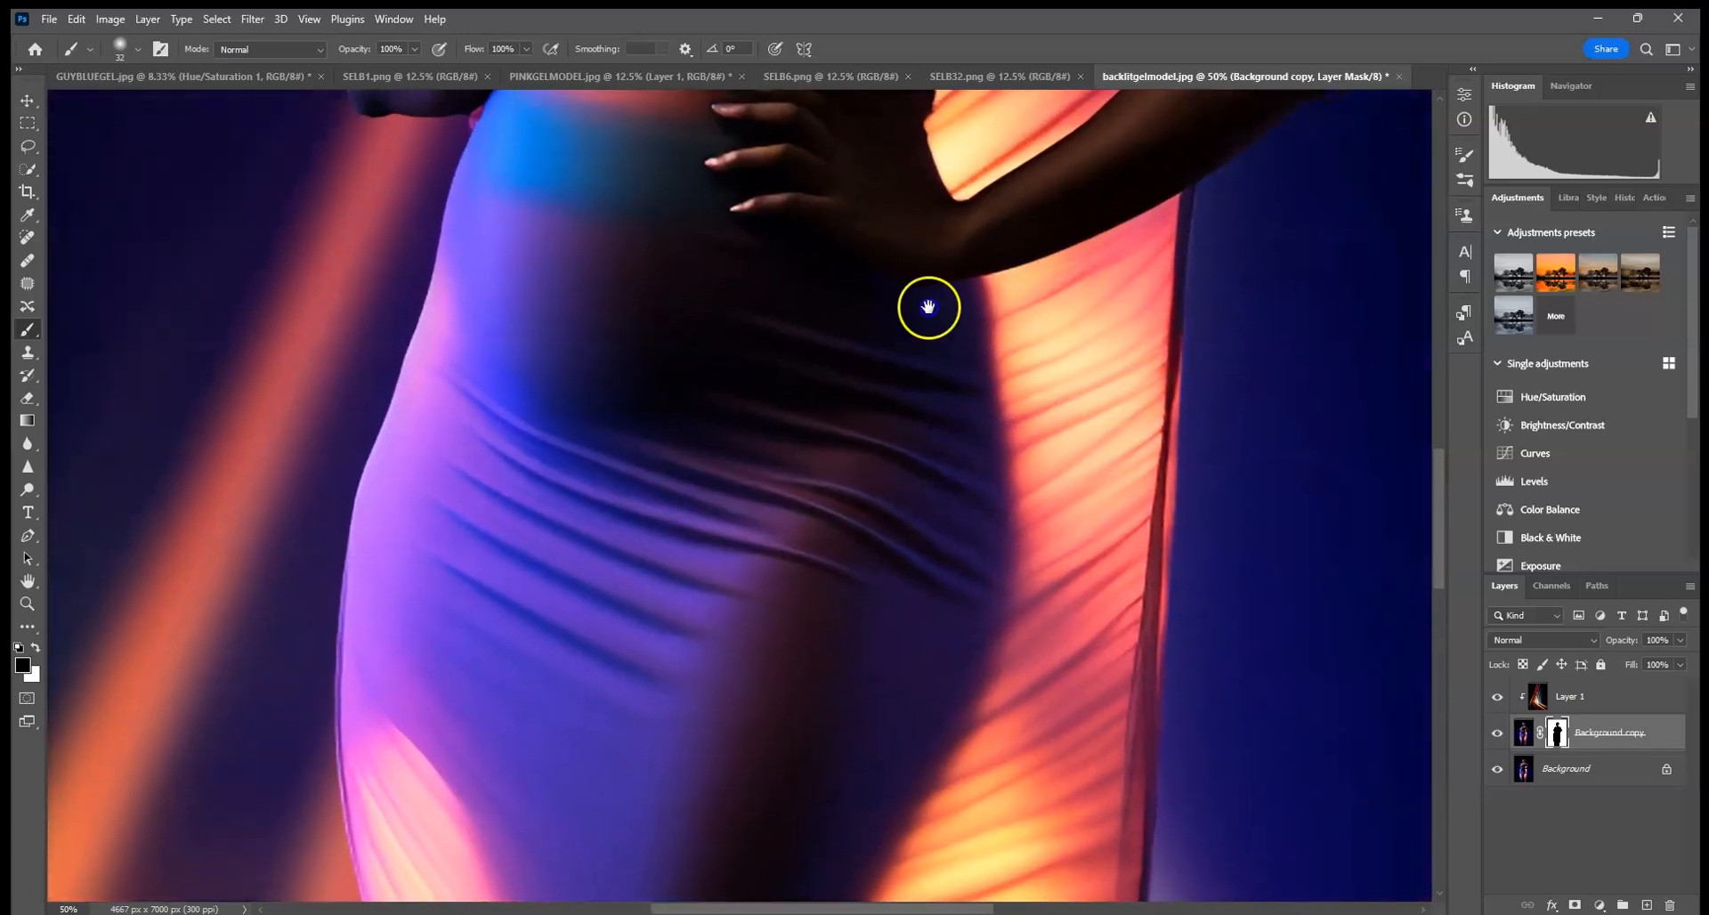
{"action": "left_click_drag", "start_coordinate": [928, 307], "coordinate": [931, 173]}
Flatten backlitgelmodel.jpg into a single Background layer.
{"action": "key", "text": "ctrl+0"}
{"action": "key", "text": "ctrl+minus"}
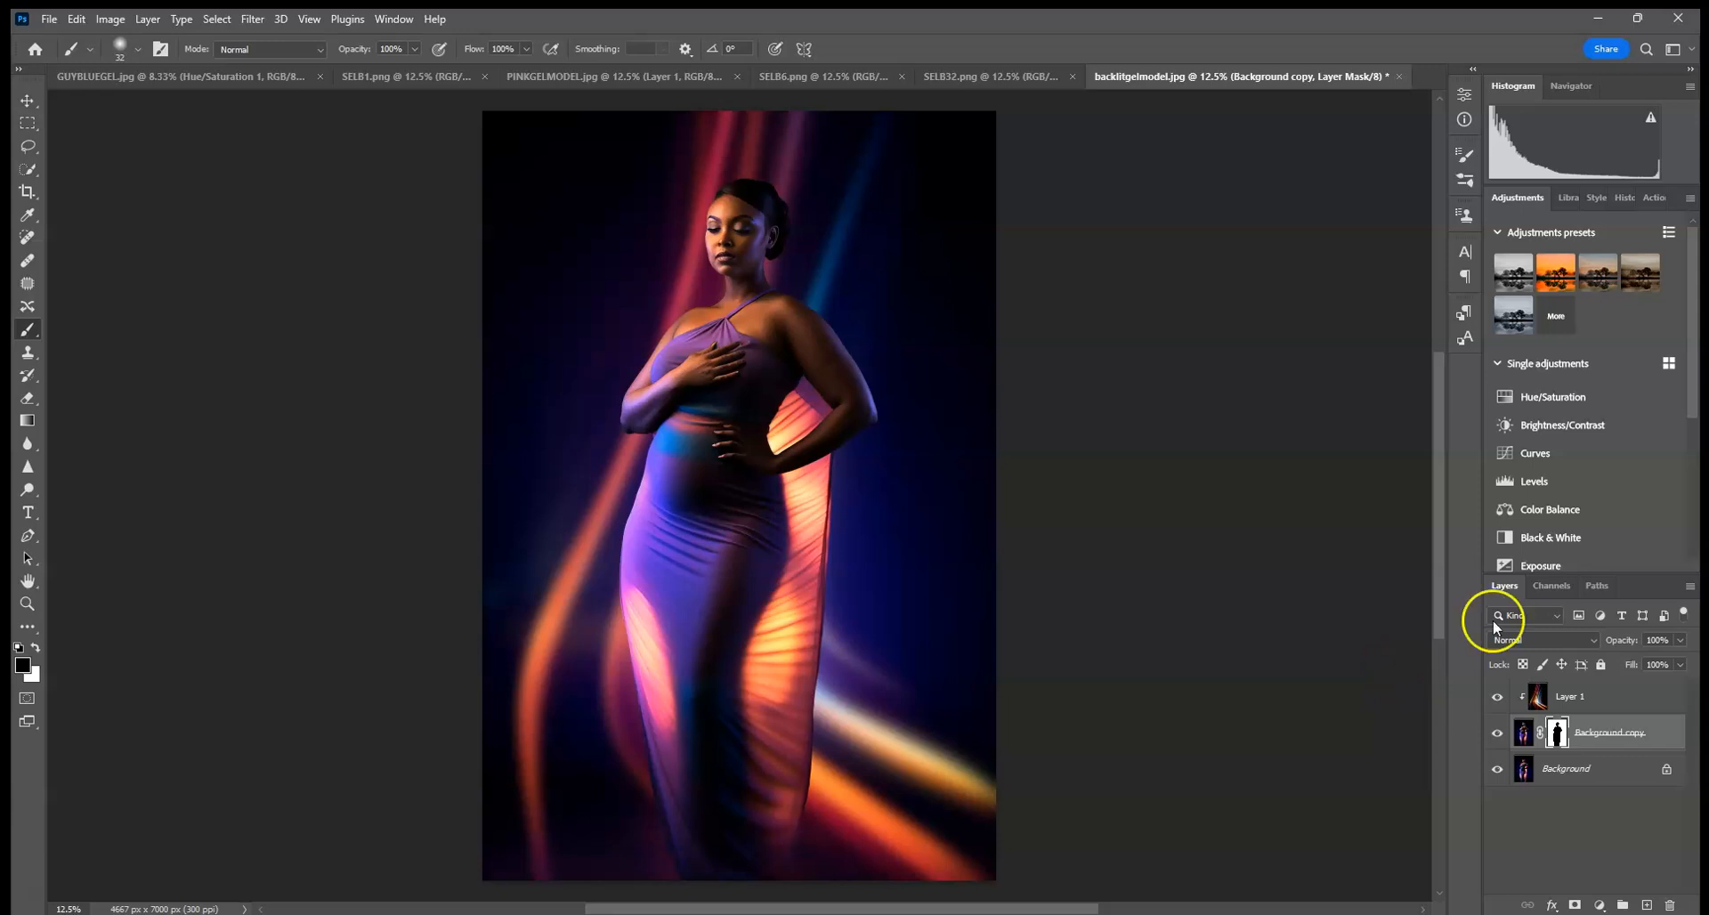
{"action": "right_click", "coordinate": [1625, 766]}
{"action": "left_click", "coordinate": [1624, 759]}
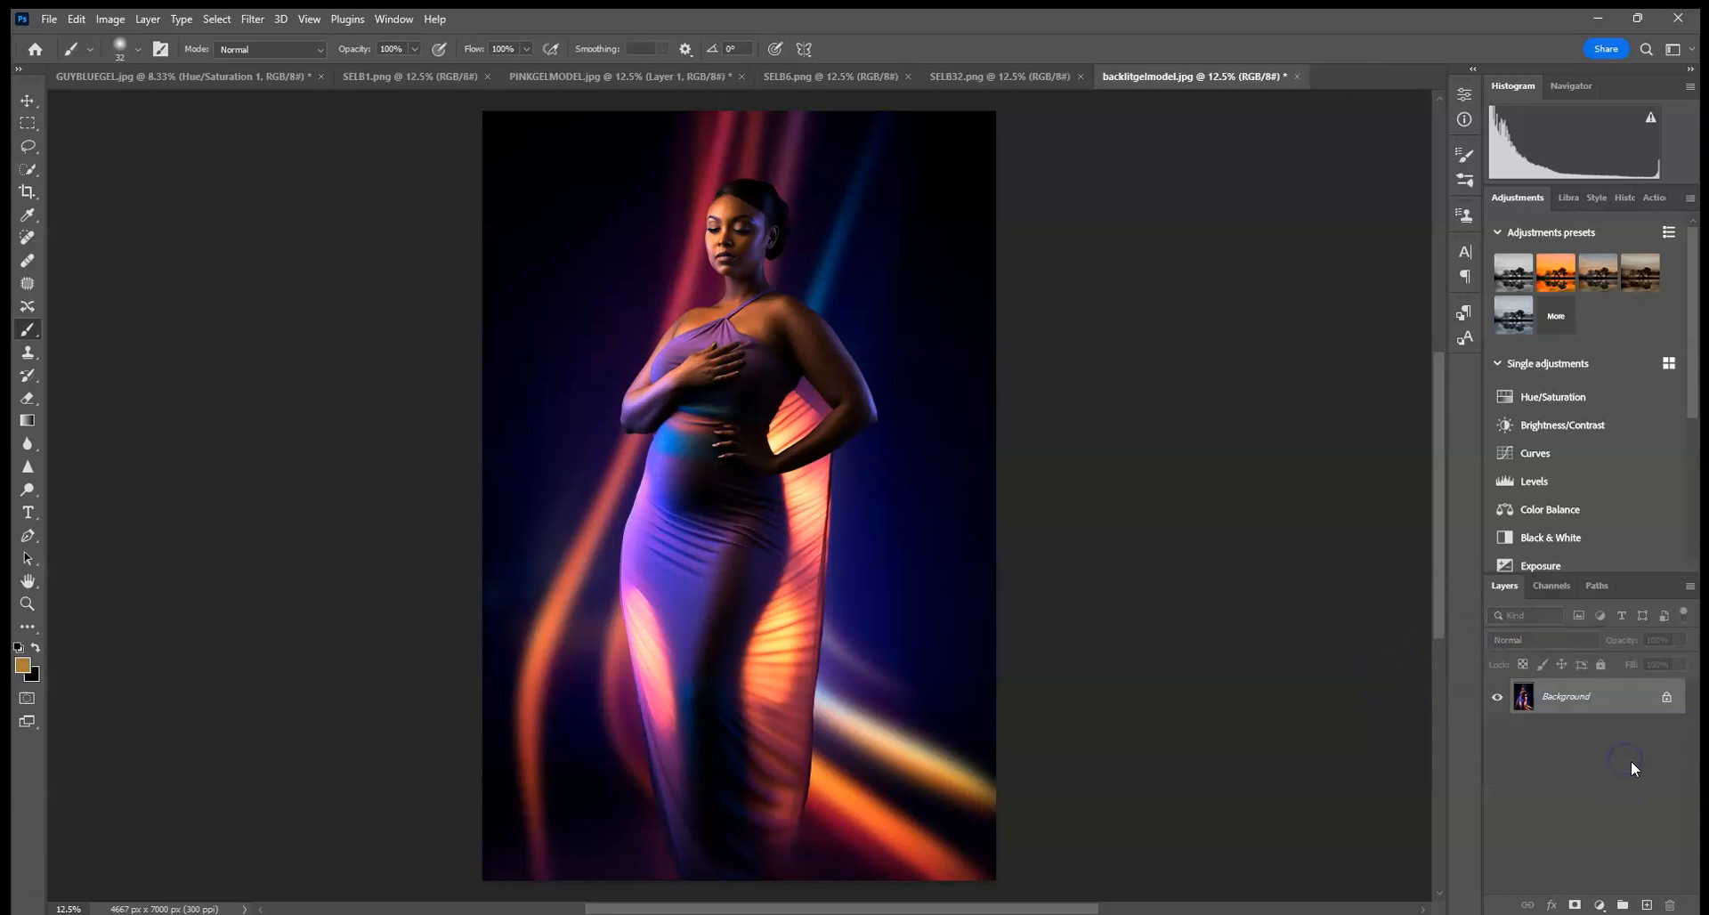
{"action": "key", "text": "ctrl+plus"}
{"action": "key", "text": "ctrl+plus"}
{"action": "key", "text": "ctrl+plus"}
{"action": "key", "text": "ctrl+plus"}
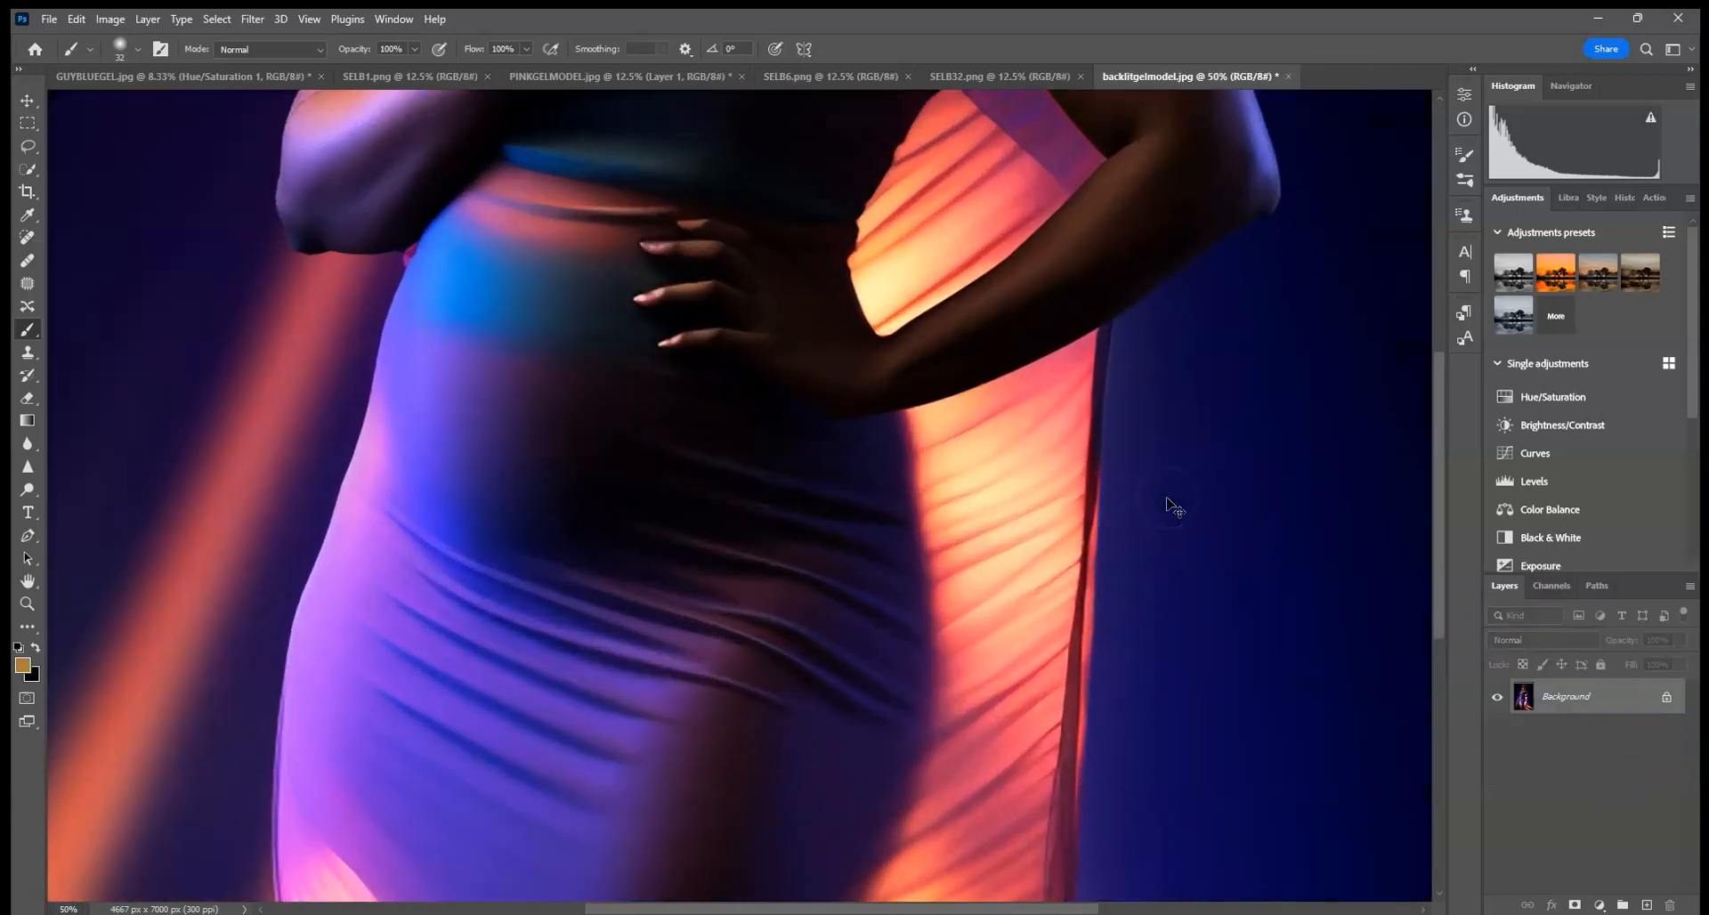
{"action": "left_click_drag", "start_coordinate": [1113, 599], "coordinate": [795, 167]}
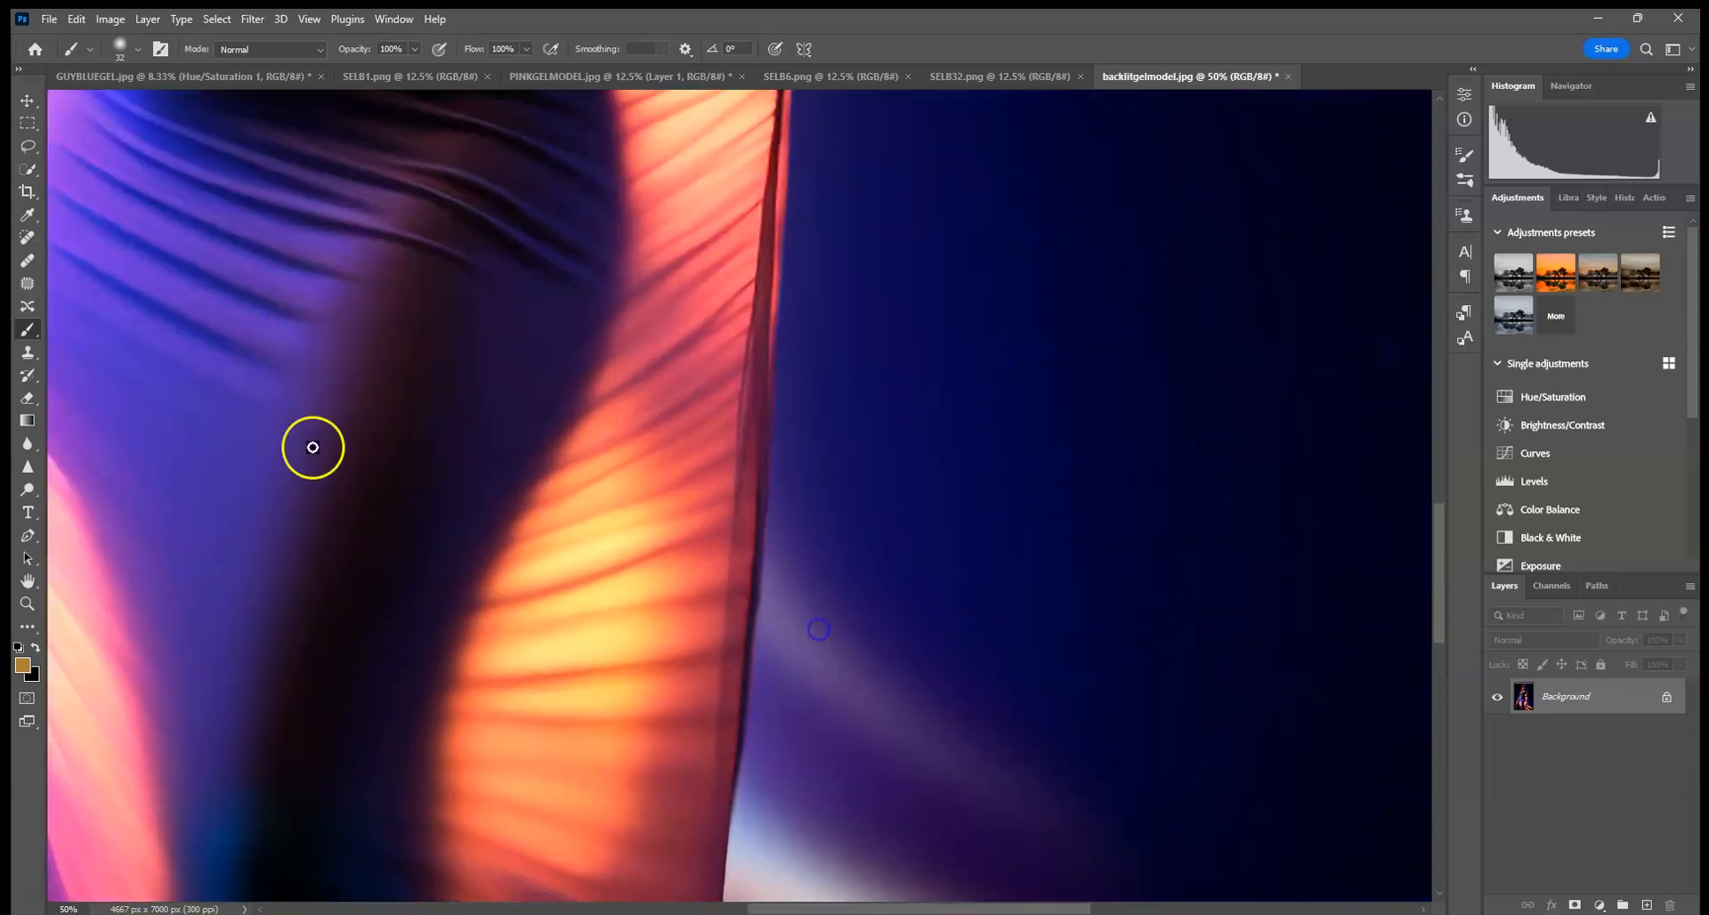
{"action": "left_click_drag", "start_coordinate": [790, 460], "coordinate": [787, 415]}
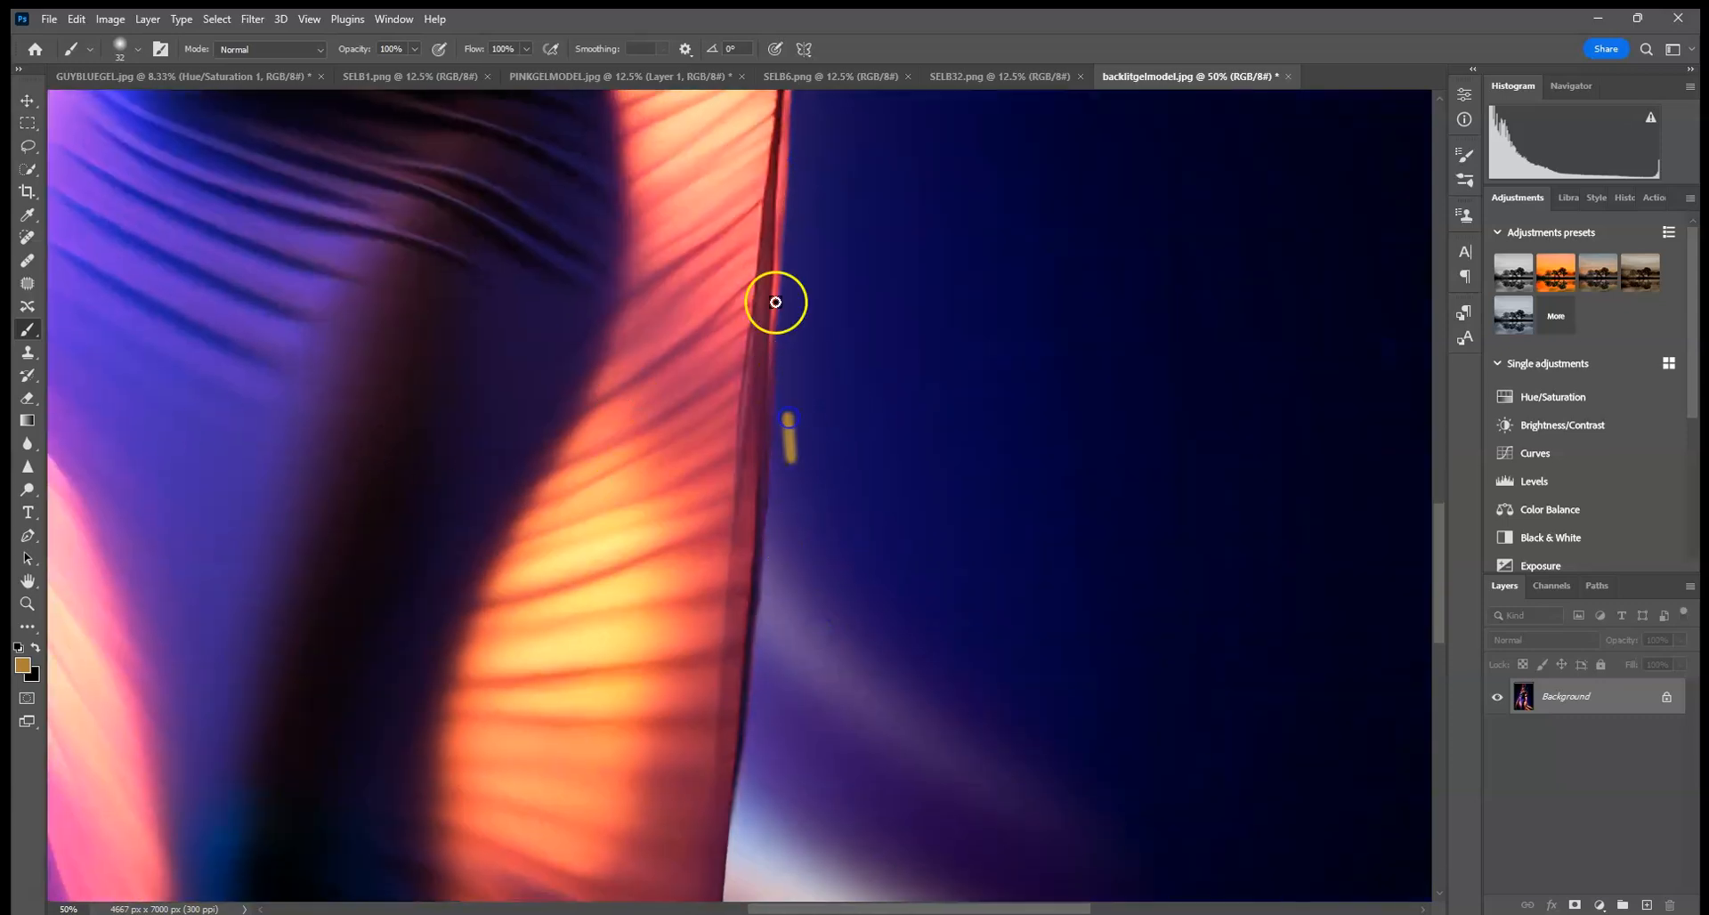
{"action": "left_click", "coordinate": [72, 22]}
{"action": "left_click", "coordinate": [107, 35]}
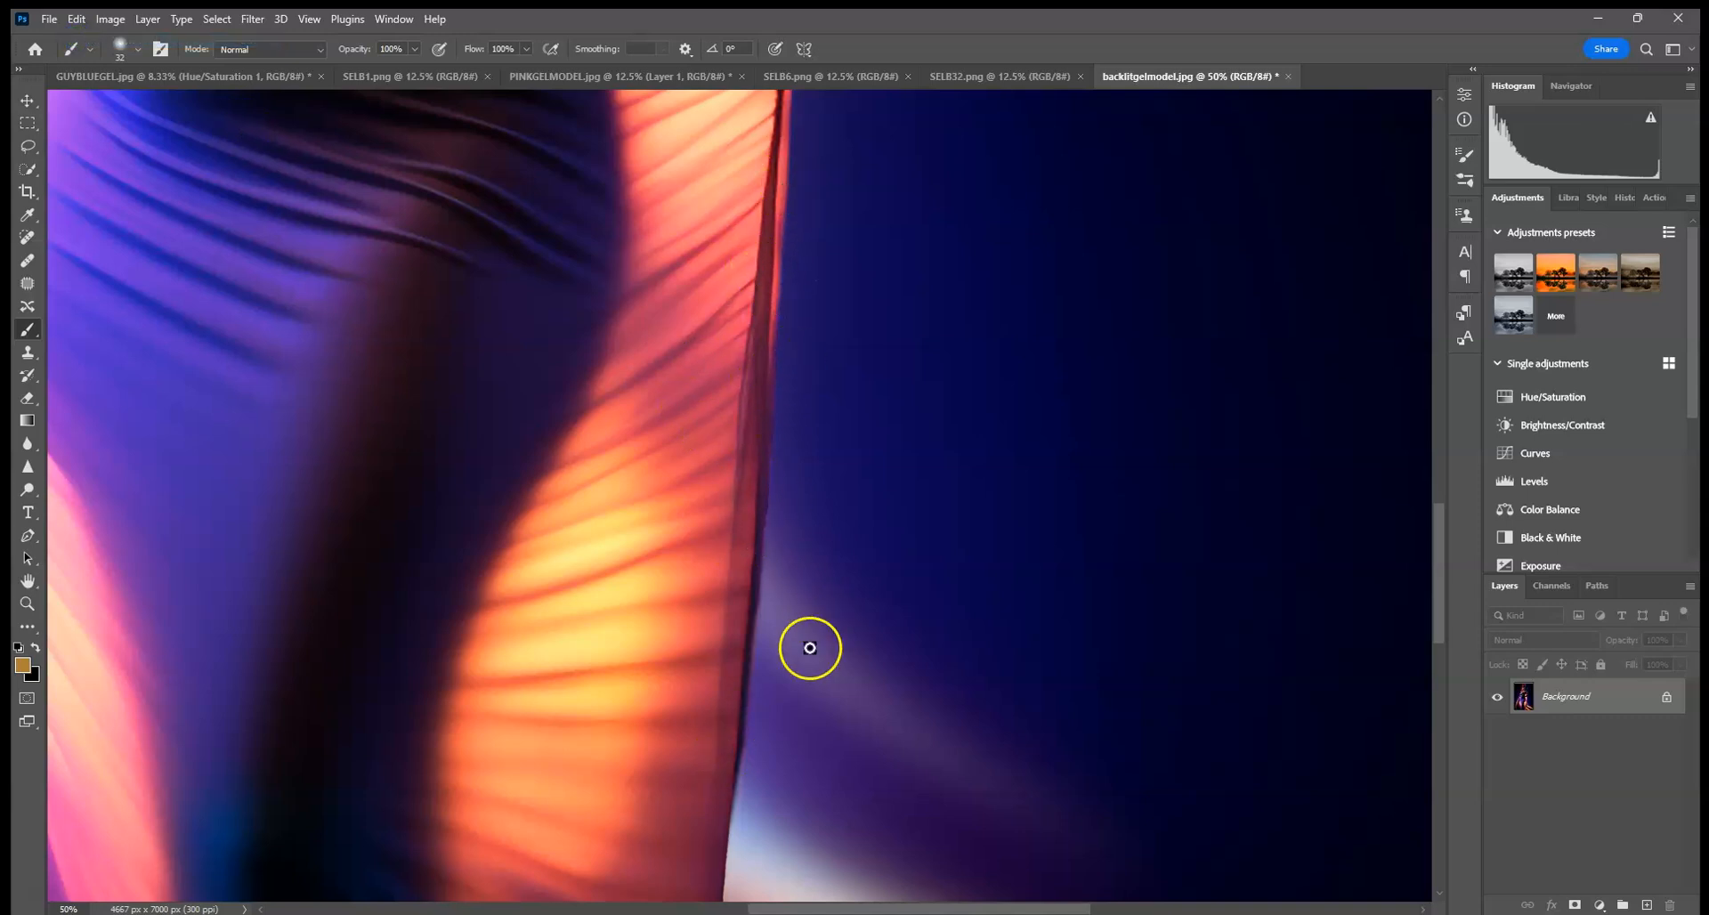
Soften the drape's outer edge against the light streaks with the Blur tool, working down to the hem.
{"action": "left_click_drag", "start_coordinate": [843, 488], "coordinate": [812, 671]}
{"action": "left_click_drag", "start_coordinate": [852, 457], "coordinate": [881, 553]}
{"action": "left_click_drag", "start_coordinate": [843, 720], "coordinate": [875, 362]}
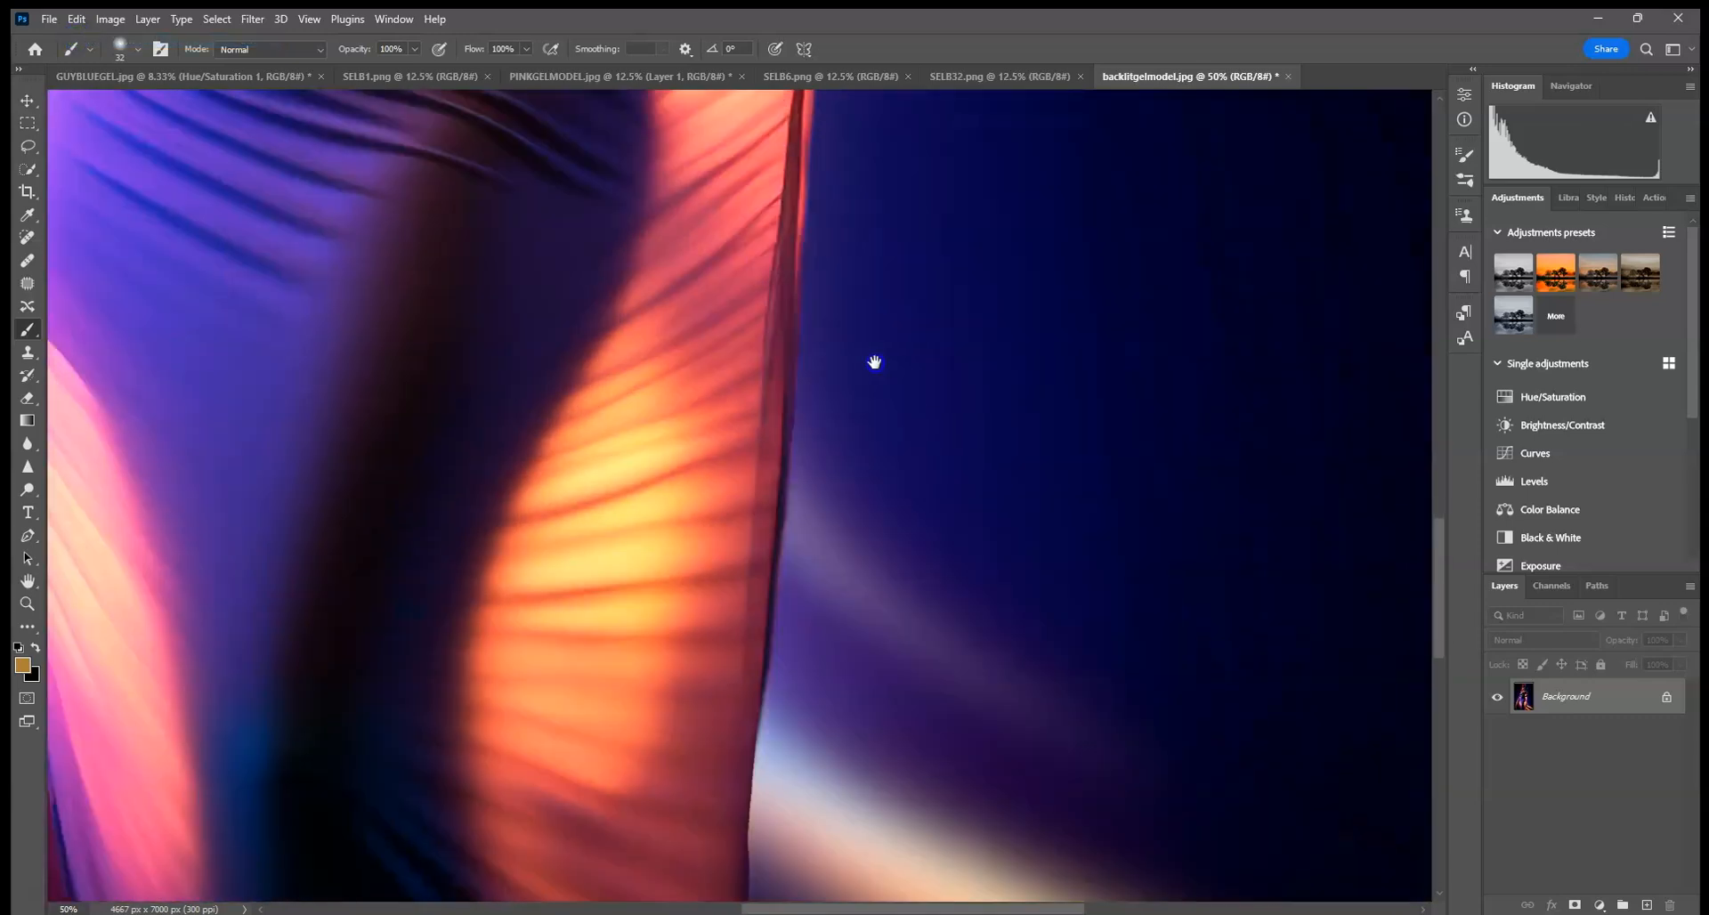
{"action": "left_click", "coordinate": [26, 444]}
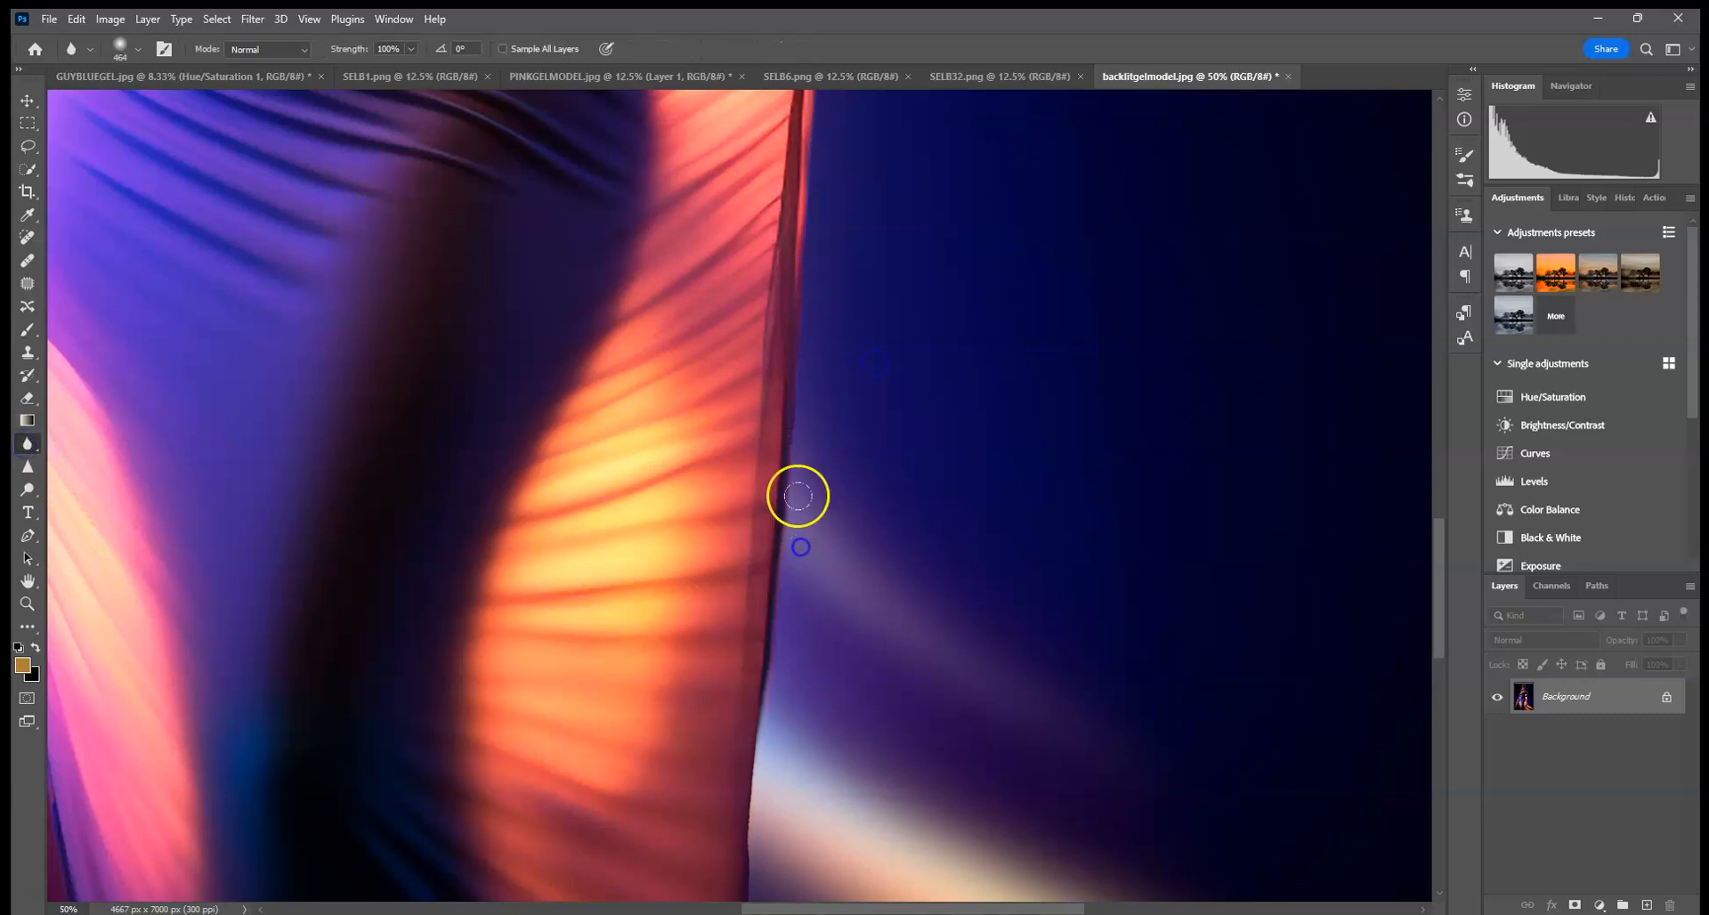
{"action": "left_click_drag", "start_coordinate": [799, 504], "coordinate": [862, 364]}
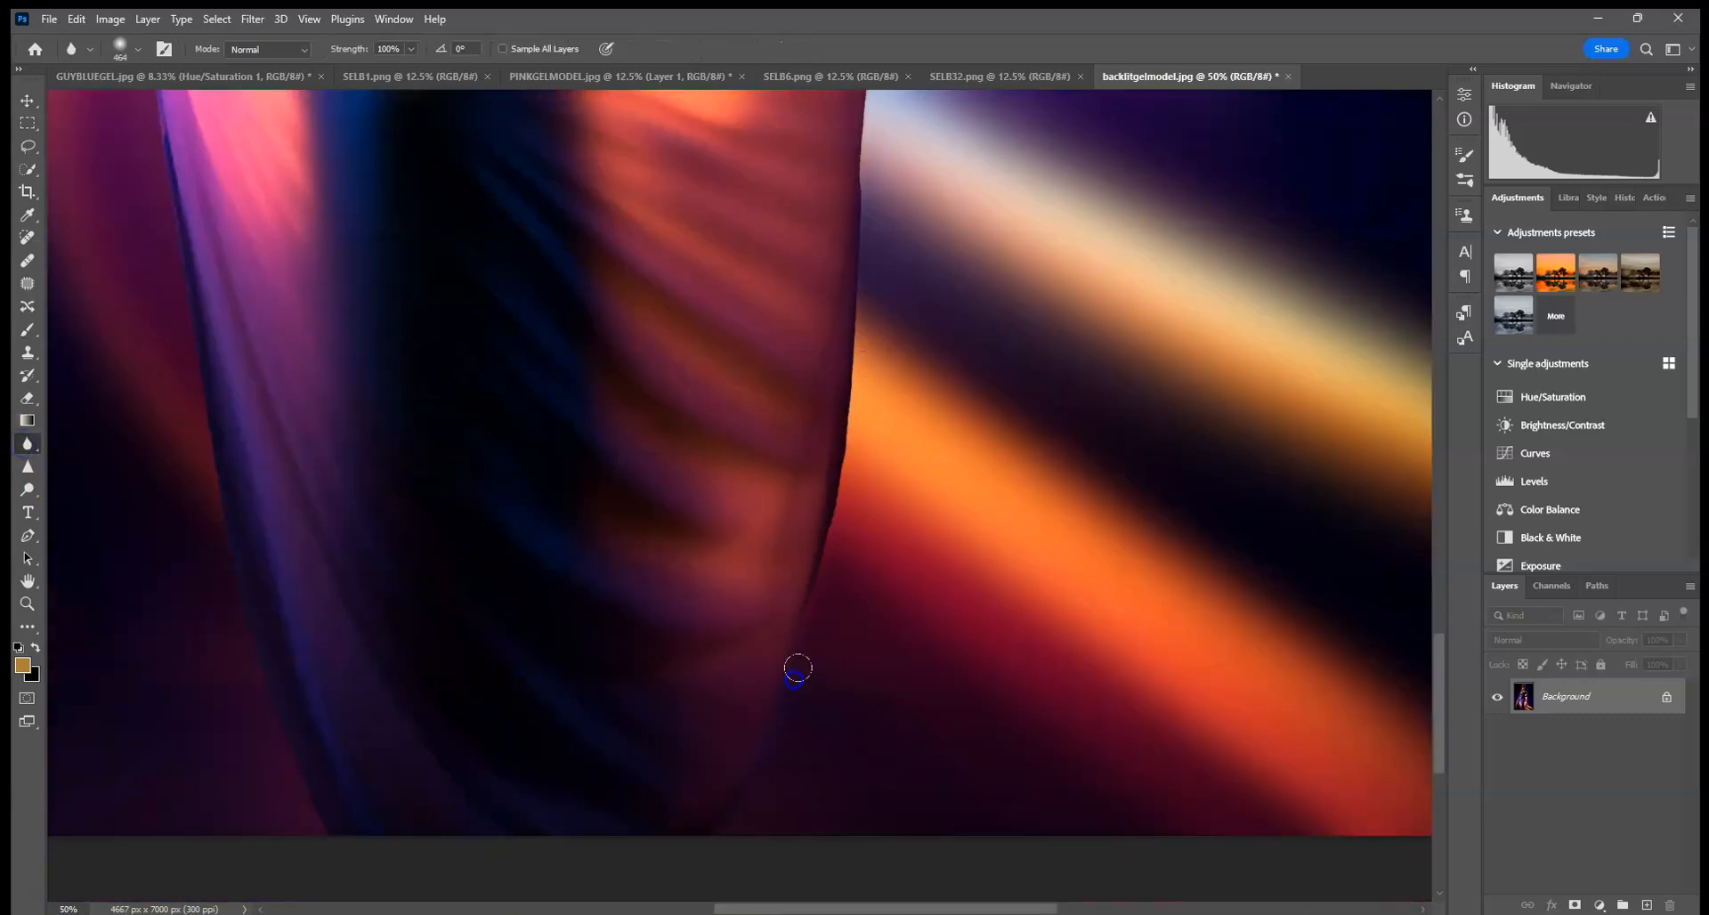
Soften the opposite edge of the dress with the Blur tool, from the hem up along the leg.
{"action": "left_click_drag", "start_coordinate": [397, 682], "coordinate": [858, 667]}
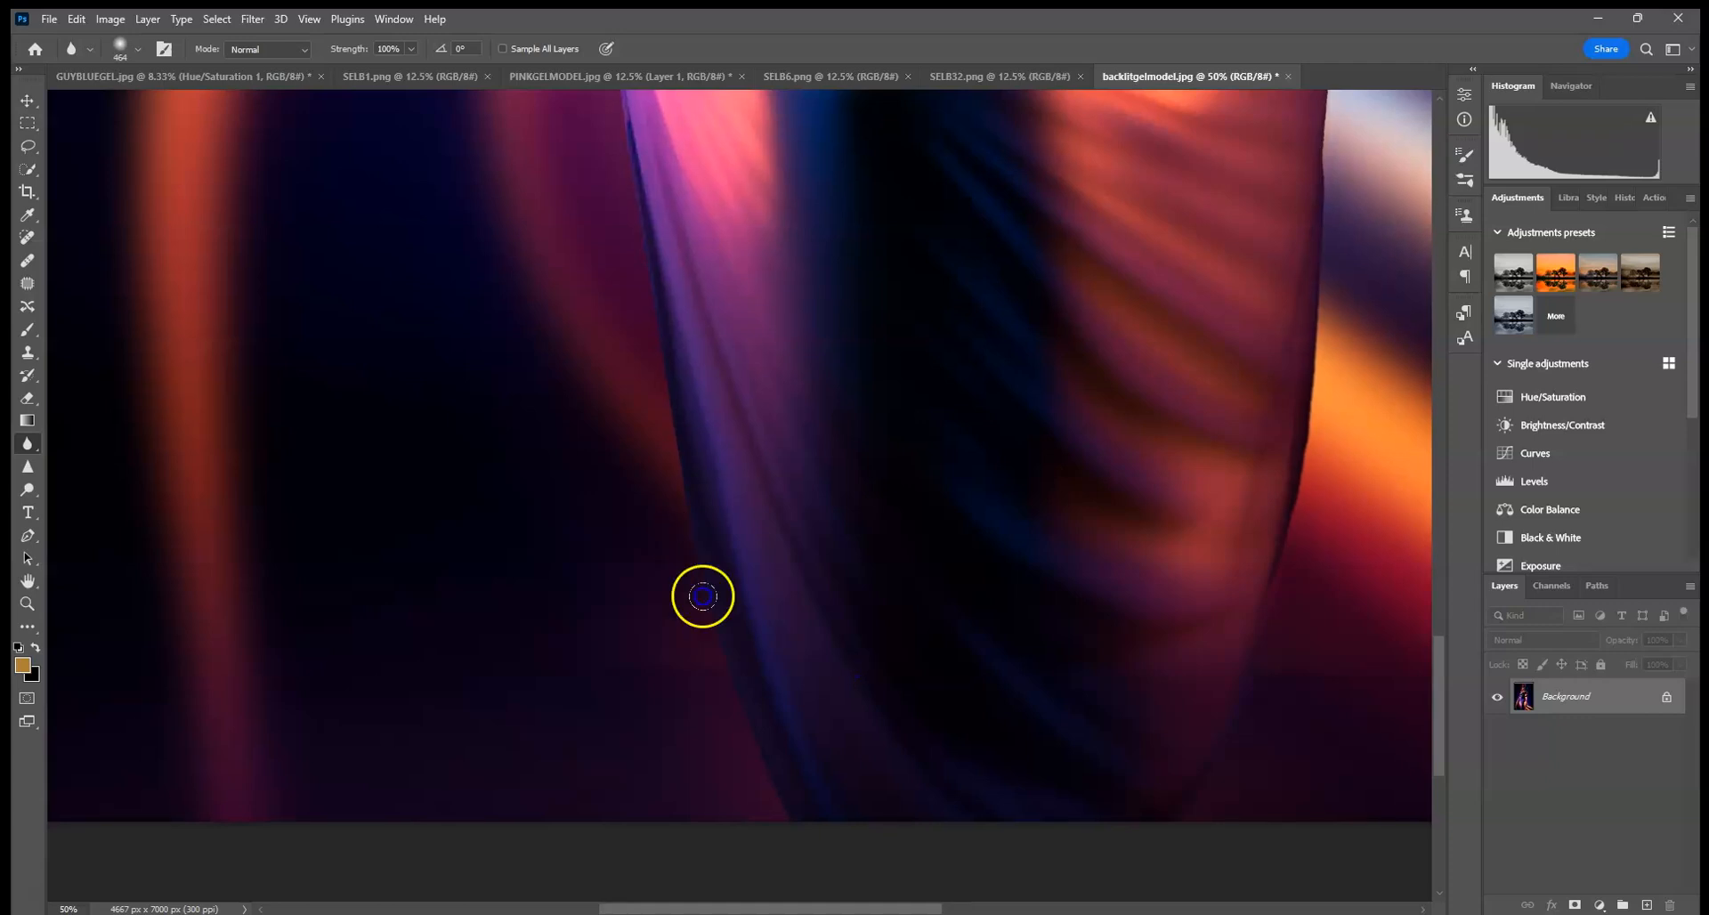
{"action": "left_click_drag", "start_coordinate": [755, 512], "coordinate": [821, 774]}
{"action": "mouse_move", "coordinate": [656, 321]}
{"action": "left_mouse_down"}
{"action": "mouse_move", "coordinate": [651, 274]}
{"action": "mouse_move", "coordinate": [753, 607]}
{"action": "left_mouse_up"}
{"action": "left_click_drag", "start_coordinate": [812, 357], "coordinate": [831, 614]}
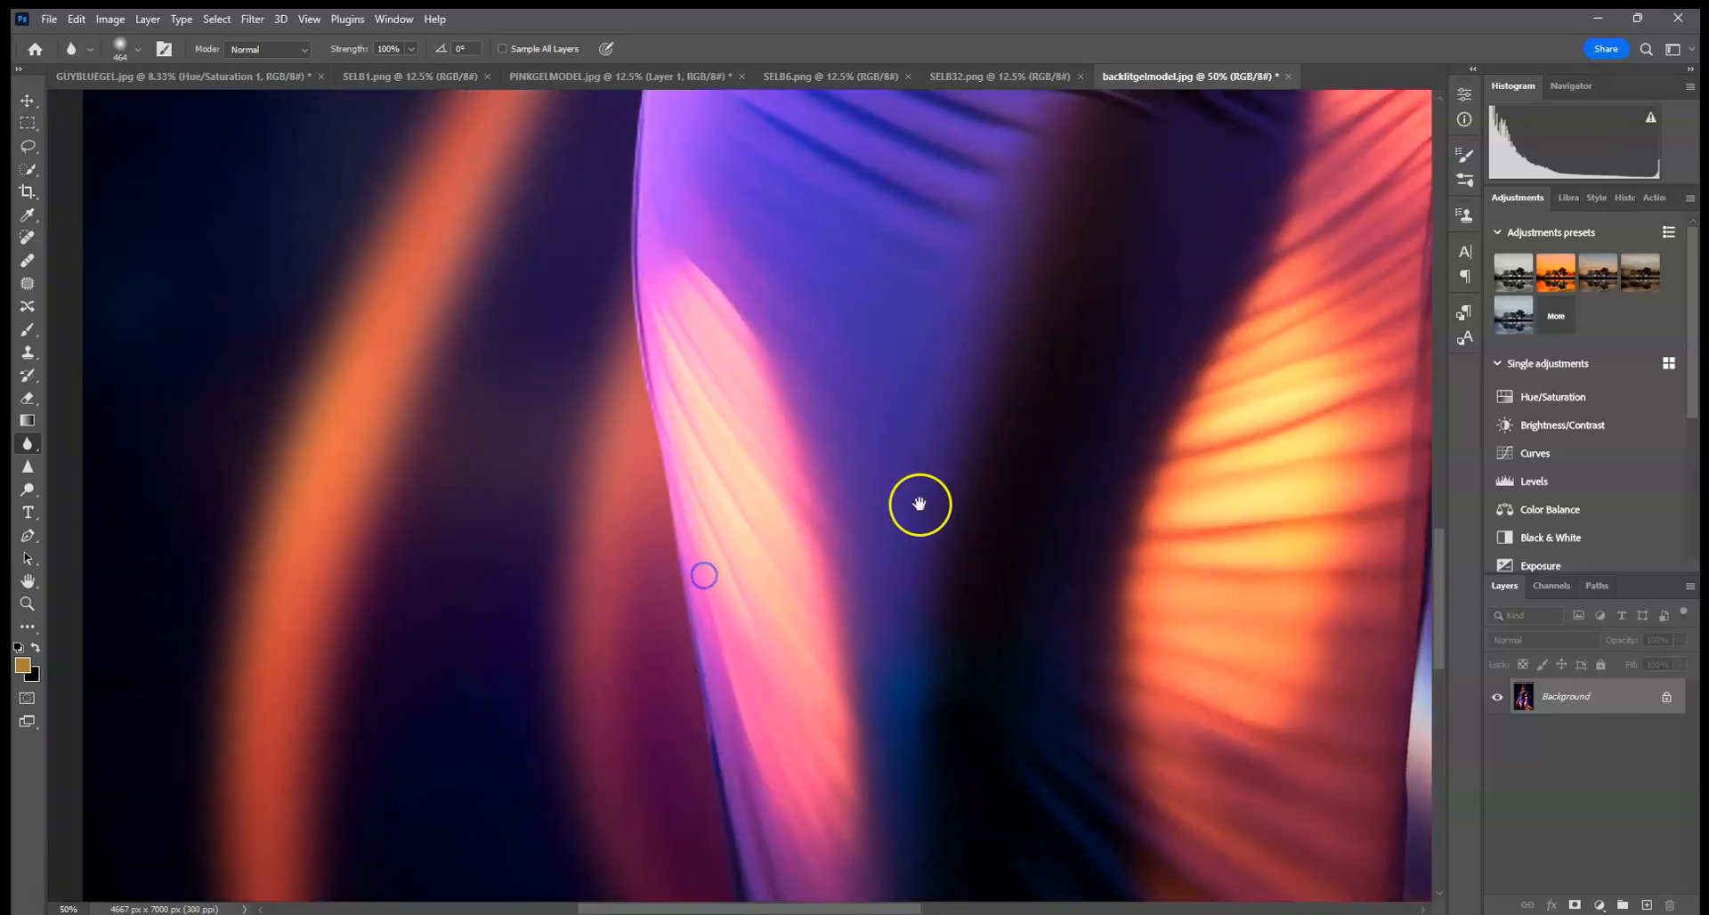
Soften the edge of the bent arm and elbow with the Blur tool, and bring the whole image back into view.
{"action": "left_click_drag", "start_coordinate": [1096, 414], "coordinate": [517, 449]}
{"action": "left_click_drag", "start_coordinate": [1165, 240], "coordinate": [938, 537]}
{"action": "left_click_drag", "start_coordinate": [925, 201], "coordinate": [858, 622]}
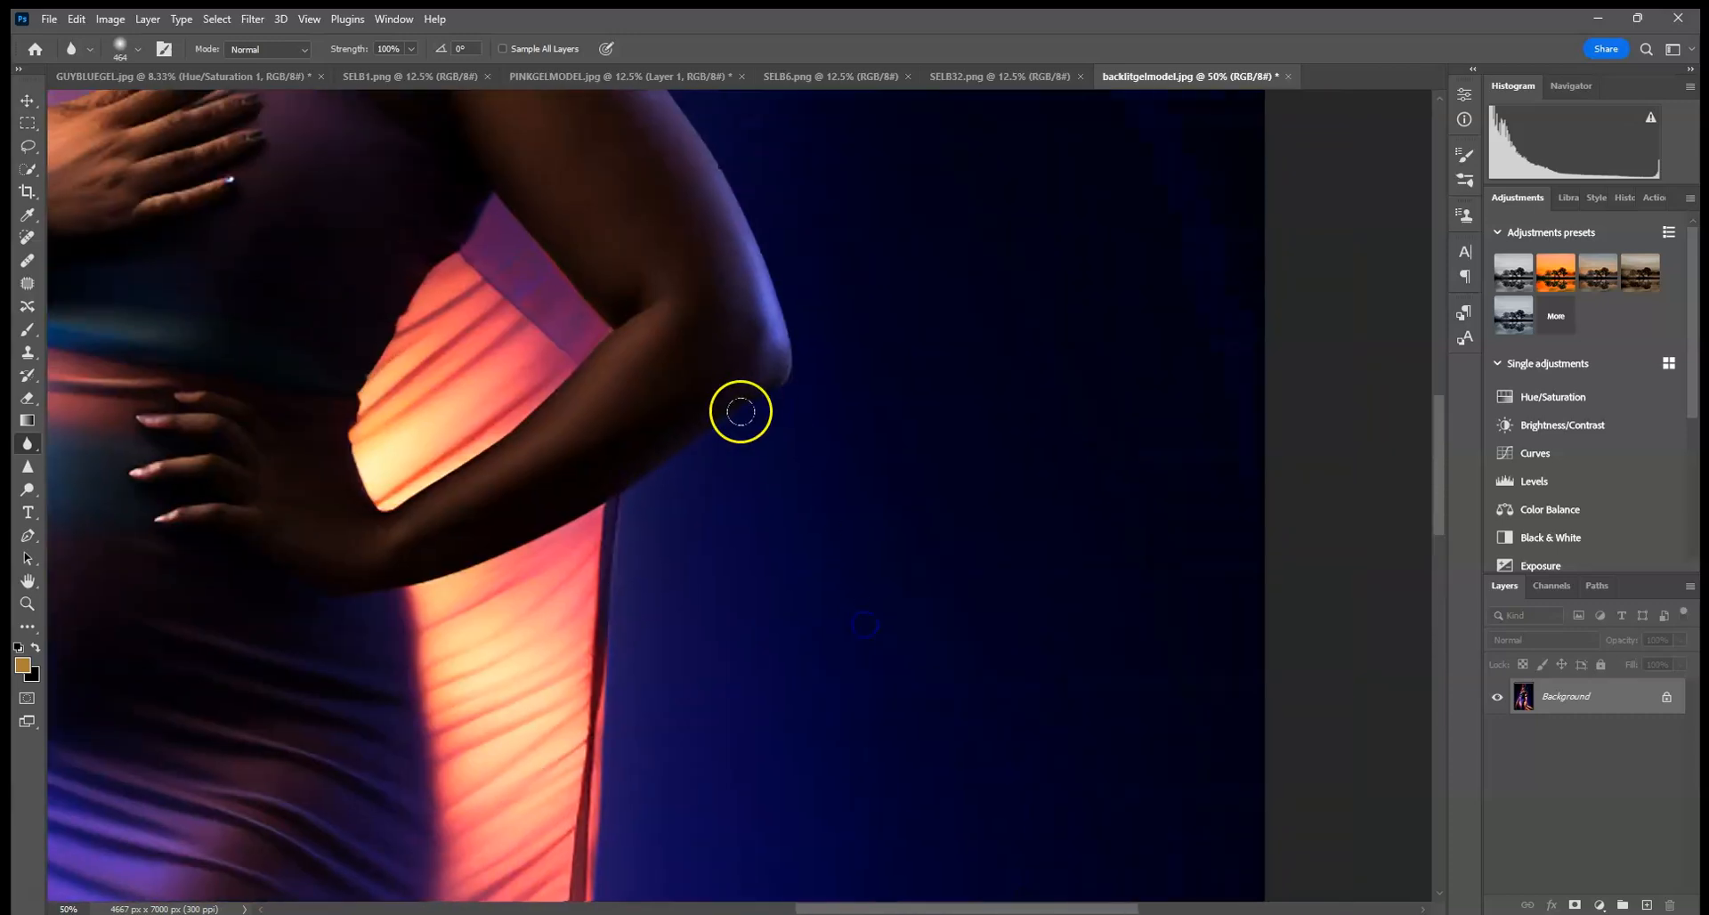
{"action": "left_click_drag", "start_coordinate": [831, 336], "coordinate": [920, 579]}
{"action": "left_click_drag", "start_coordinate": [803, 517], "coordinate": [923, 214]}
{"action": "key", "text": "ctrl+0"}
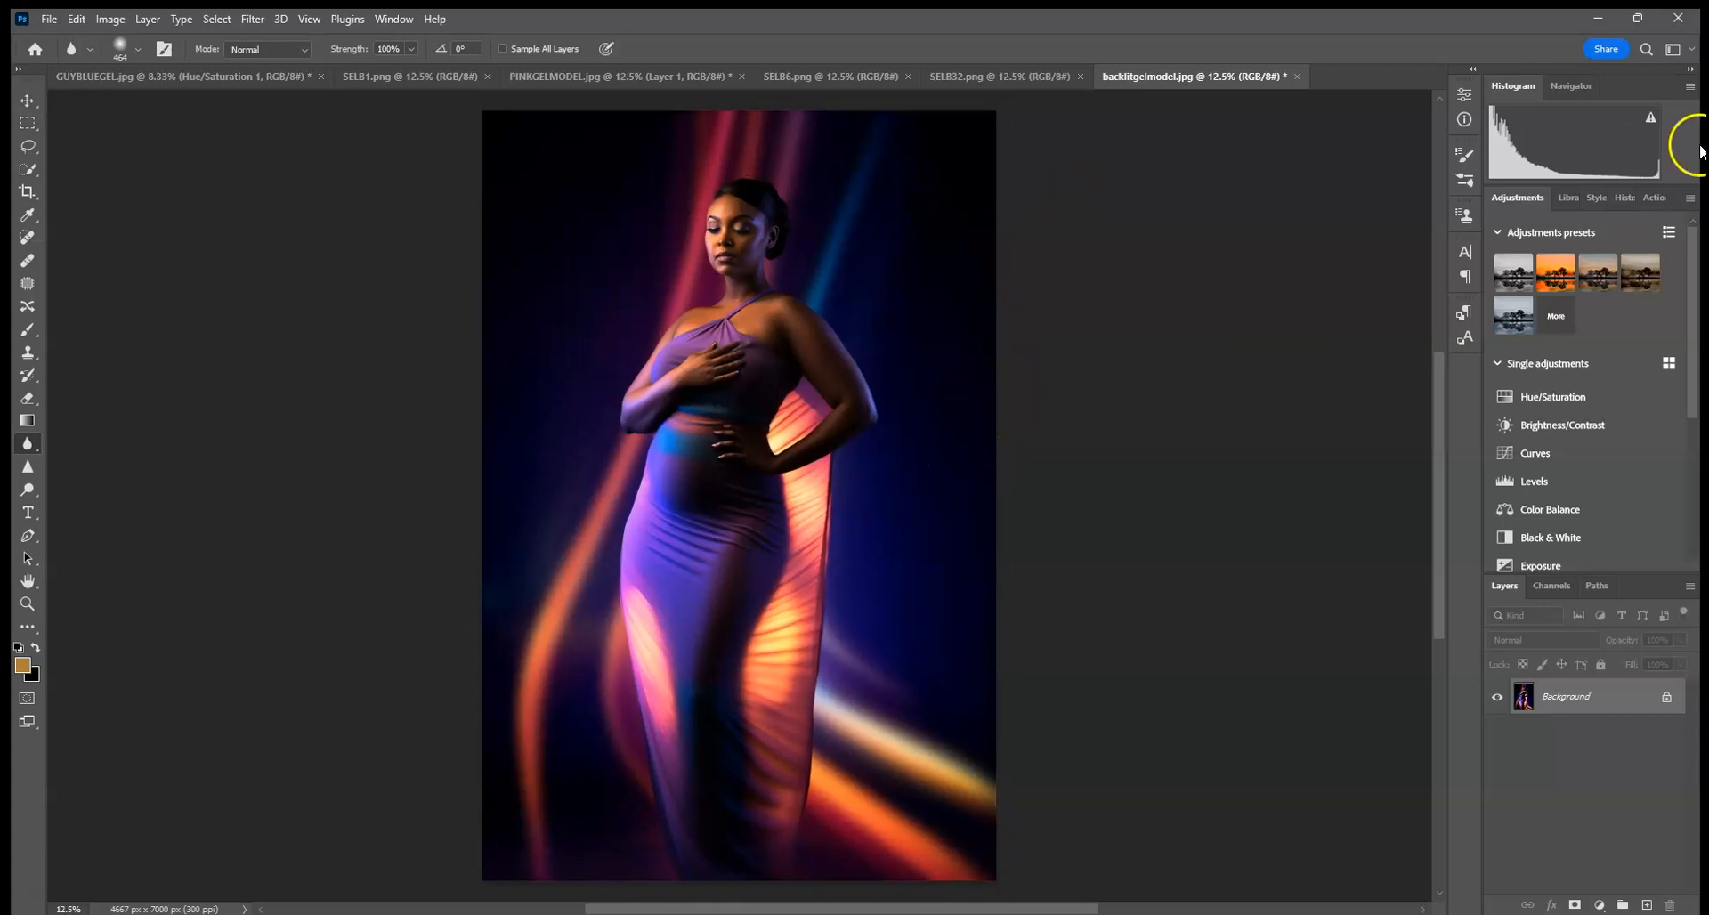
Compare the original backlitgelmodel.jpg snapshot with the last Blur Tool state in the history, finishing on the edited version.
{"action": "left_click", "coordinate": [1624, 197]}
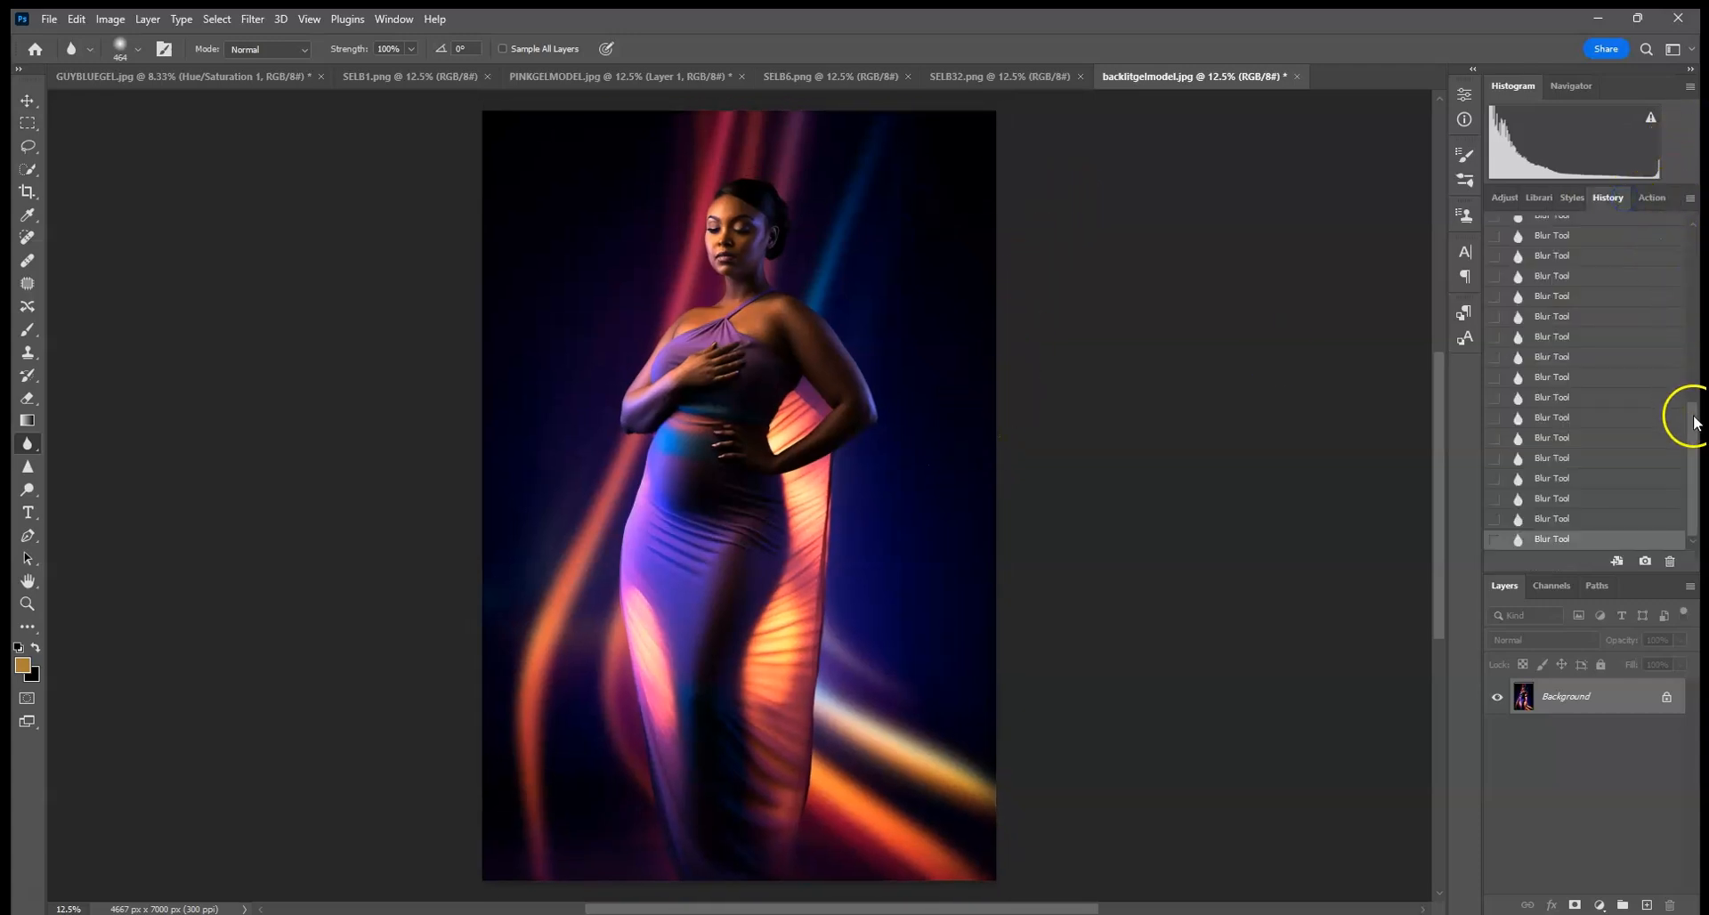
{"action": "left_click", "coordinate": [1613, 241]}
{"action": "scroll", "coordinate": [1691, 275], "scroll_direction": "down", "scroll_amount": 10}
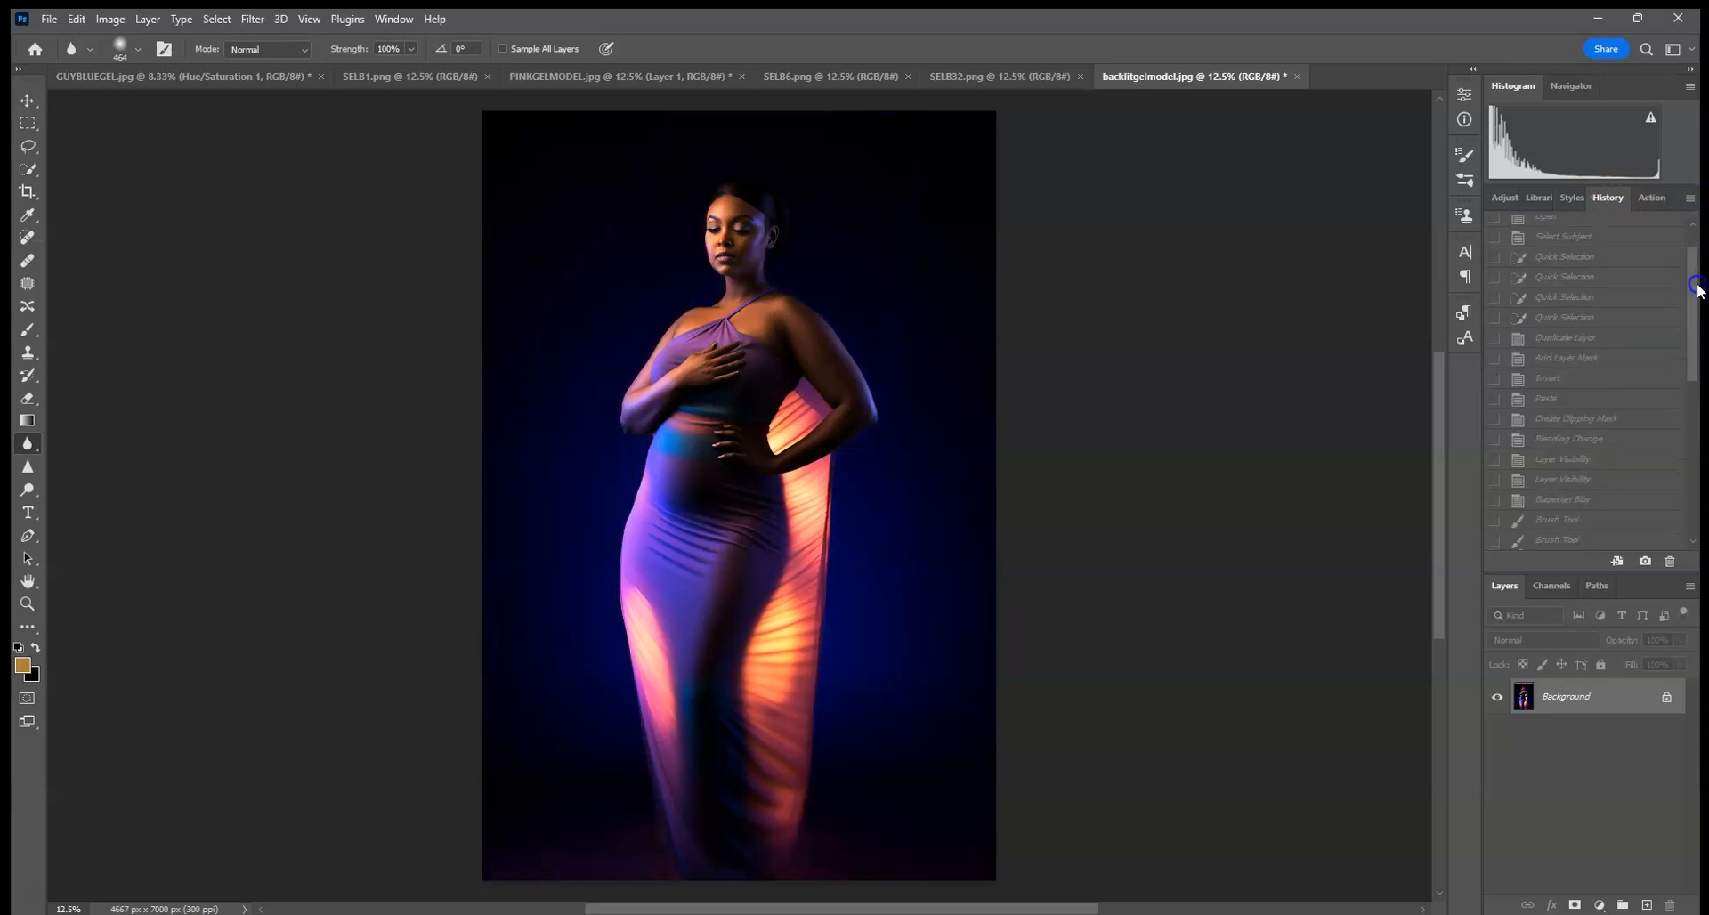
{"action": "left_click", "coordinate": [1555, 537]}
{"action": "left_click_drag", "start_coordinate": [1691, 470], "coordinate": [1698, 563]}
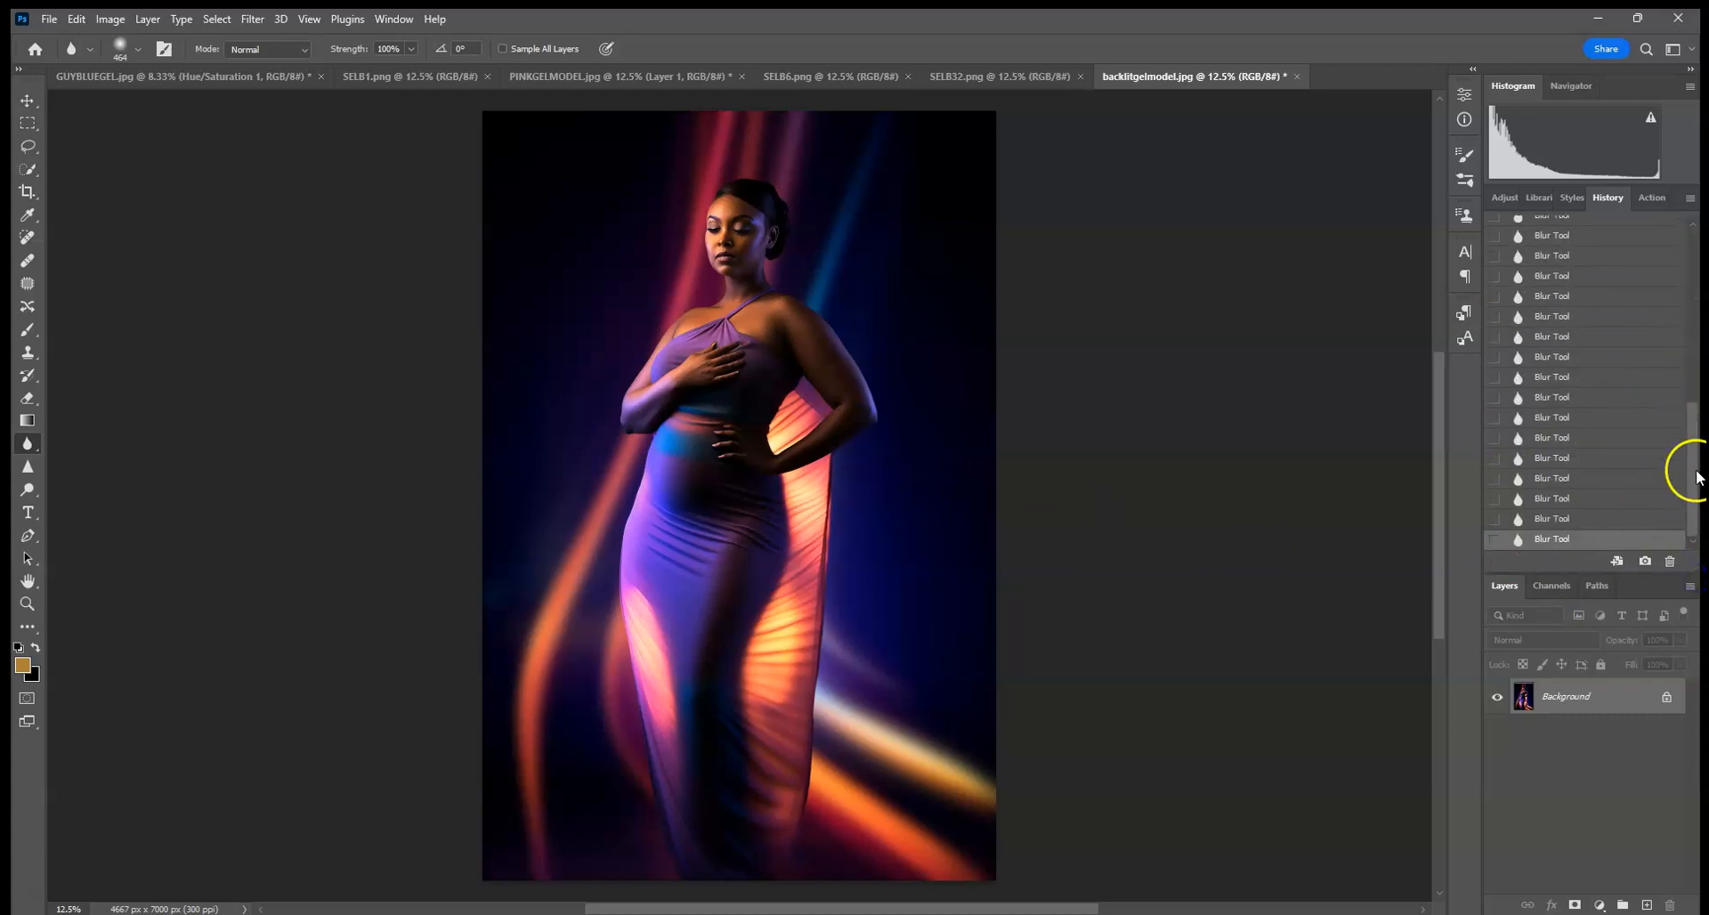
{"action": "left_click_drag", "start_coordinate": [1686, 469], "coordinate": [1691, 276]}
{"action": "left_click", "coordinate": [1572, 242]}
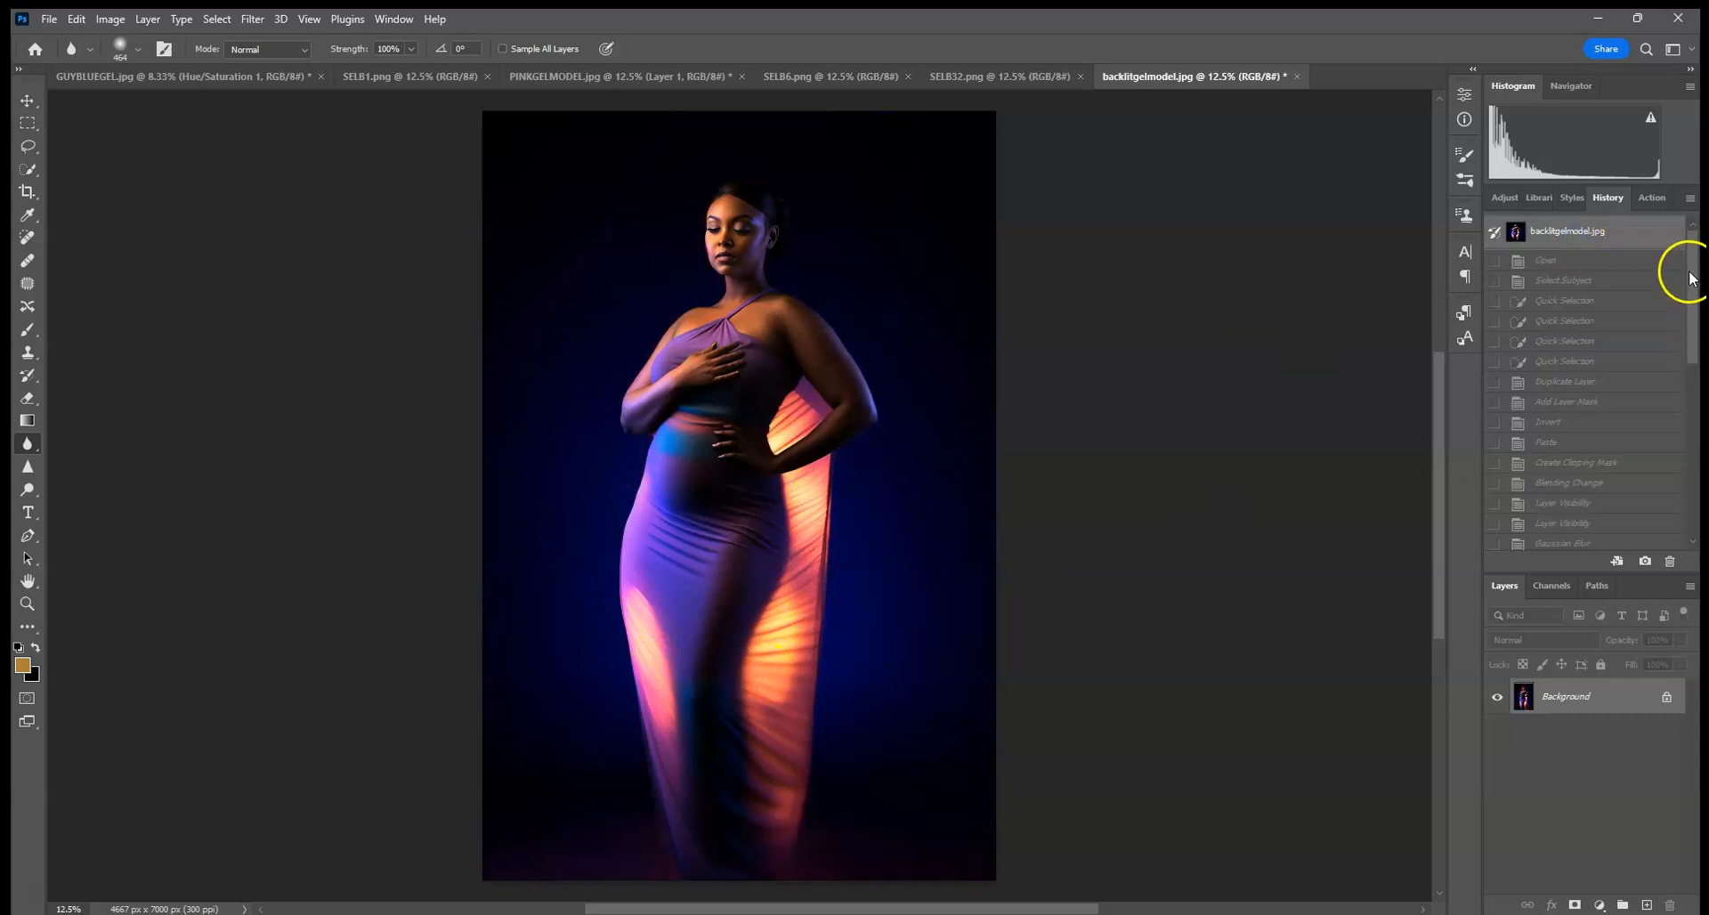
{"action": "left_click_drag", "start_coordinate": [1692, 278], "coordinate": [1692, 471]}
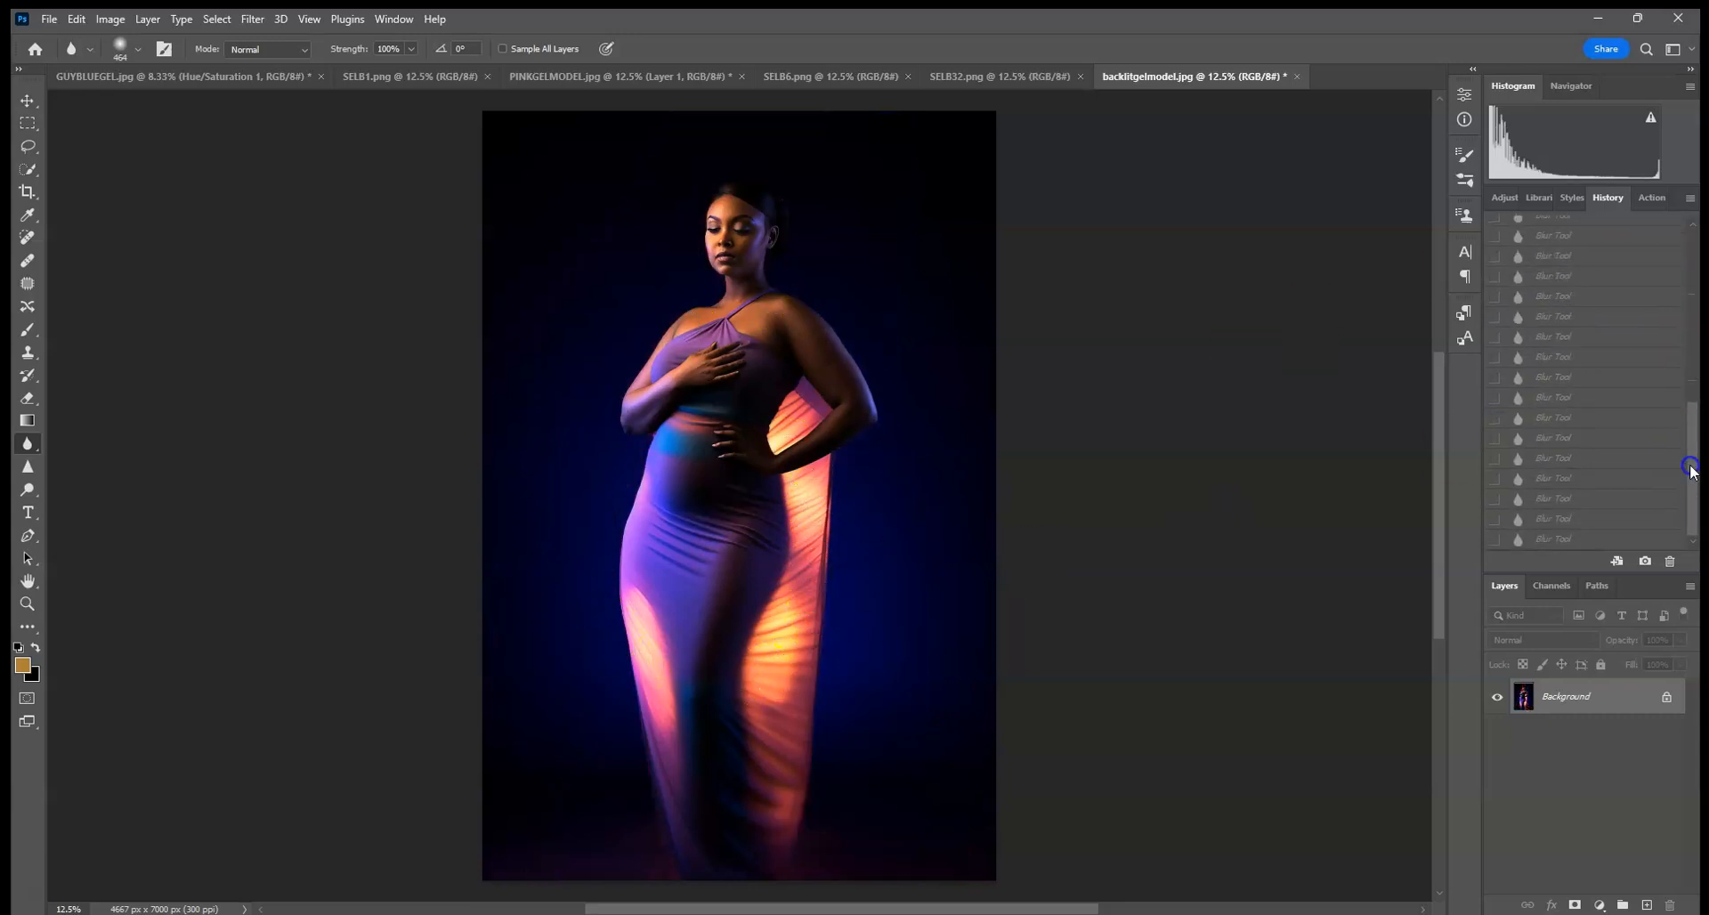
{"action": "left_click", "coordinate": [1593, 539]}
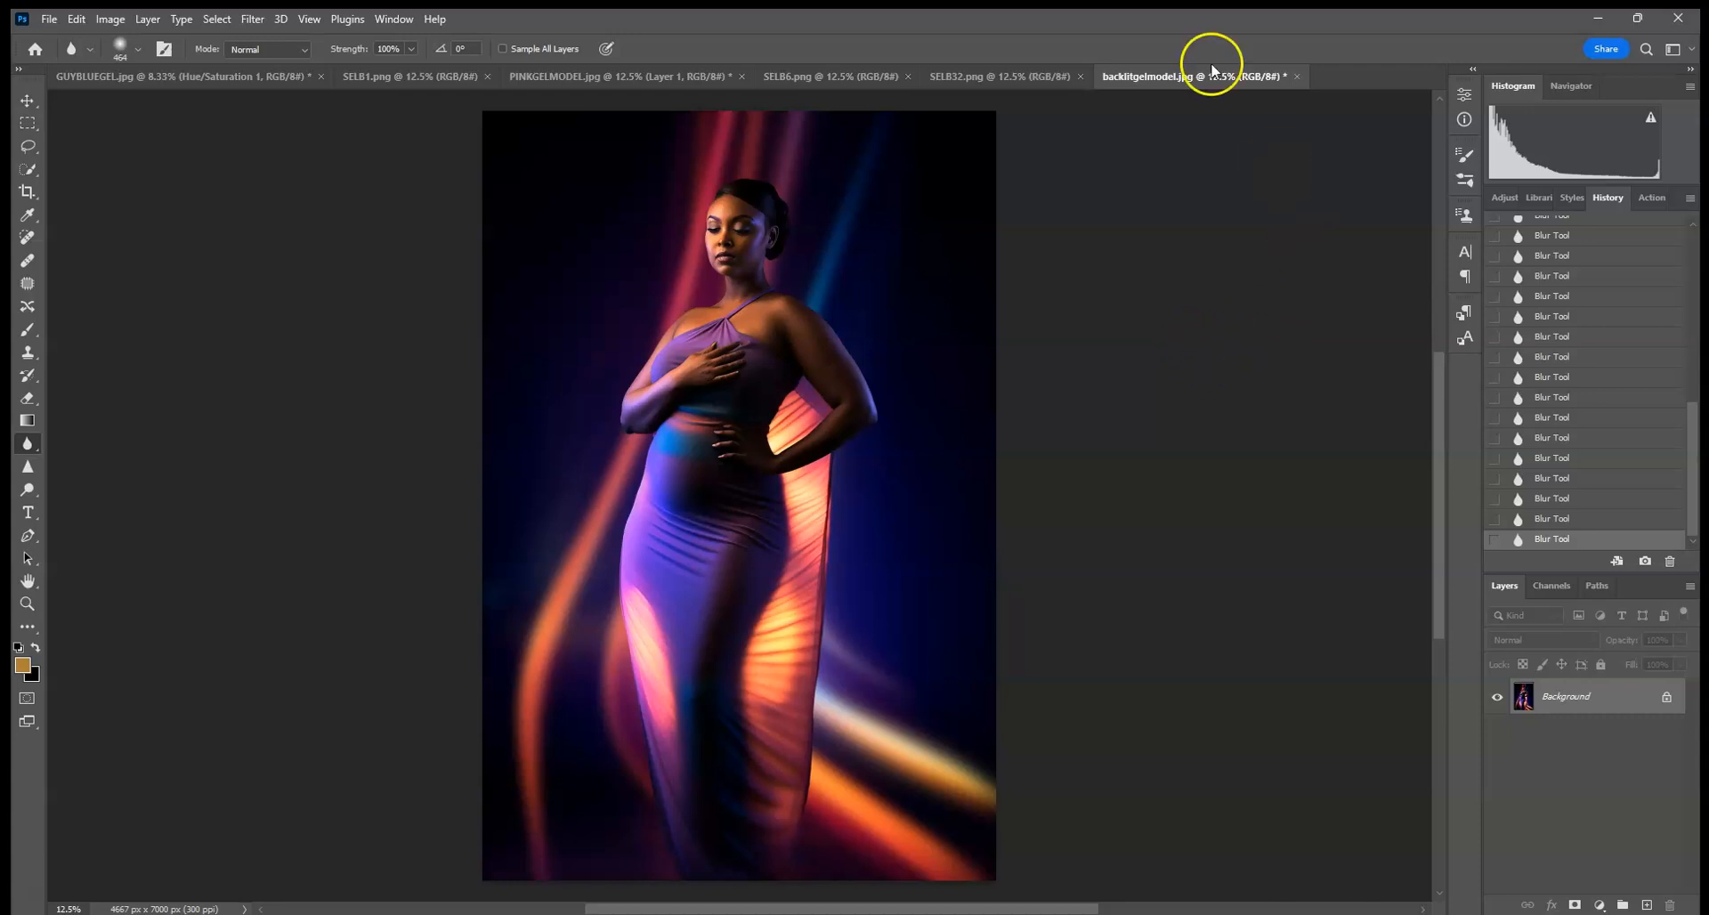
Look back through the other open streak images and composites, ending on GUYBLUEGEL.jpg.
{"action": "left_click", "coordinate": [1040, 82]}
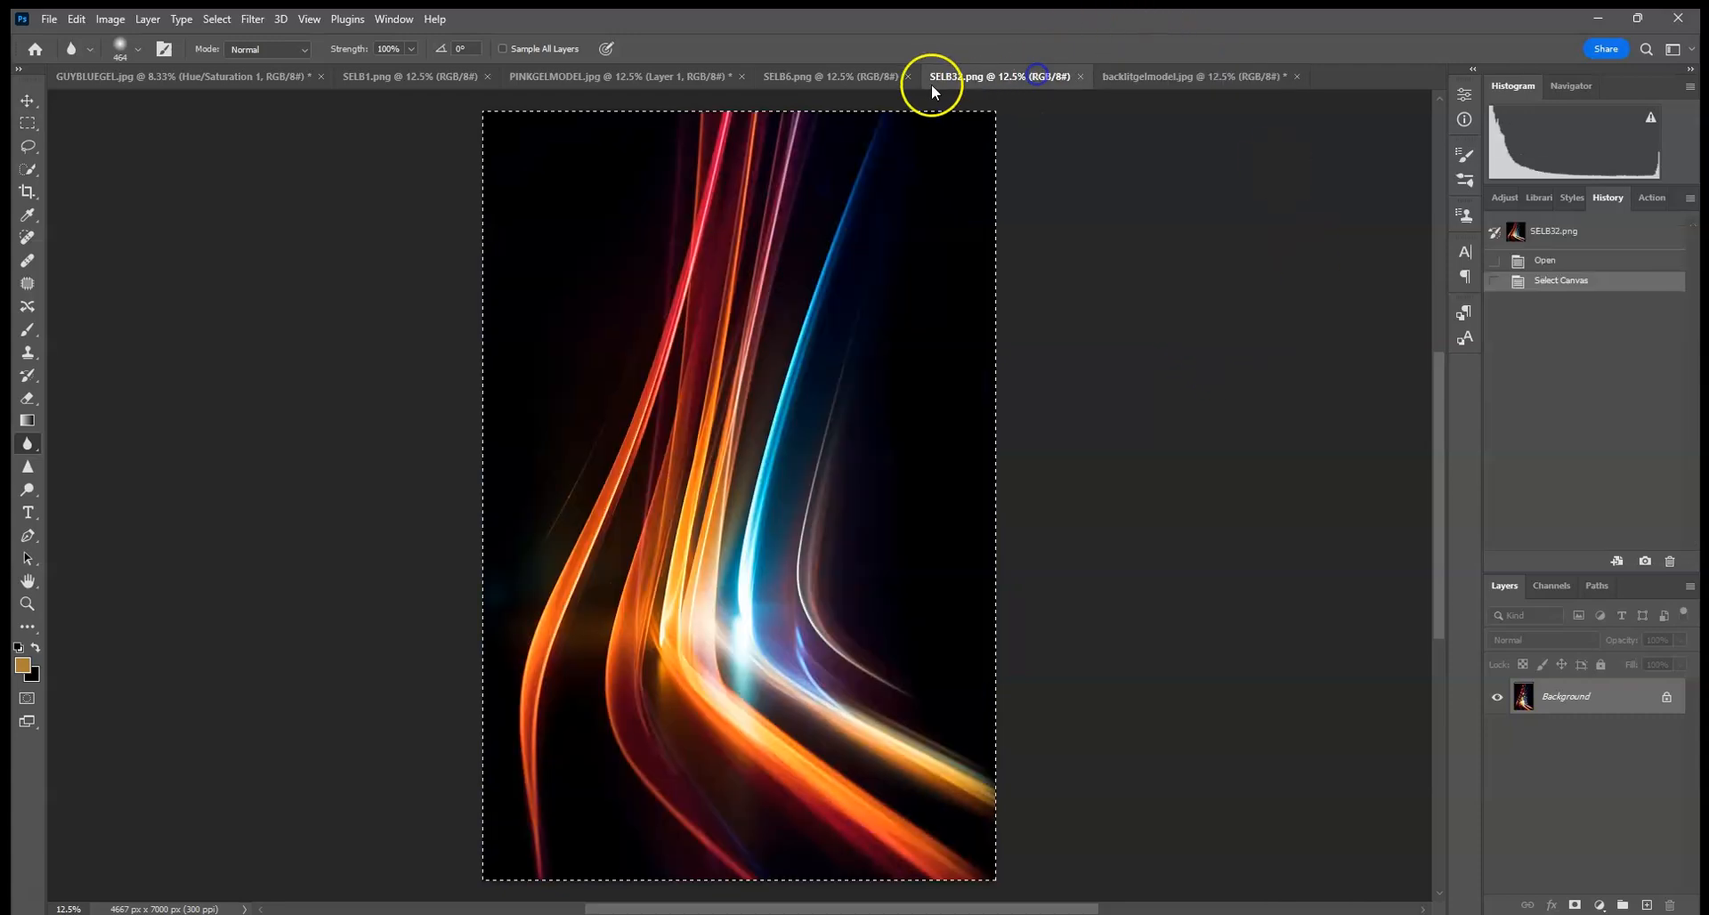
{"action": "left_click", "coordinate": [819, 80]}
{"action": "left_click", "coordinate": [661, 79]}
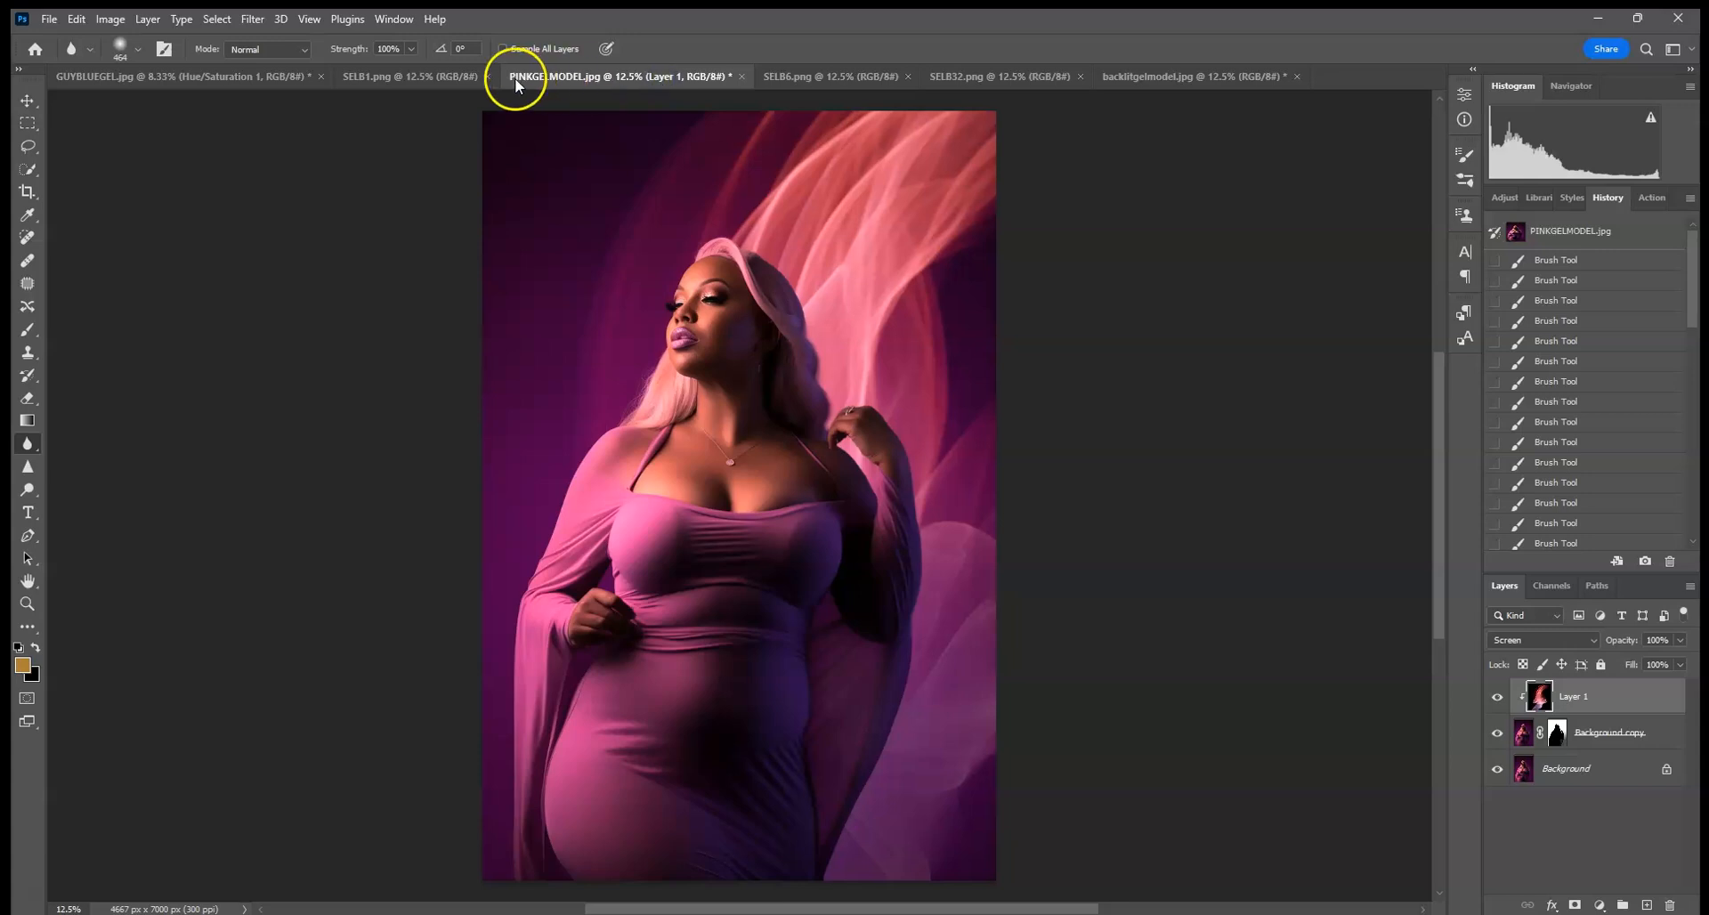
{"action": "left_click", "coordinate": [406, 77]}
{"action": "left_click", "coordinate": [248, 79]}
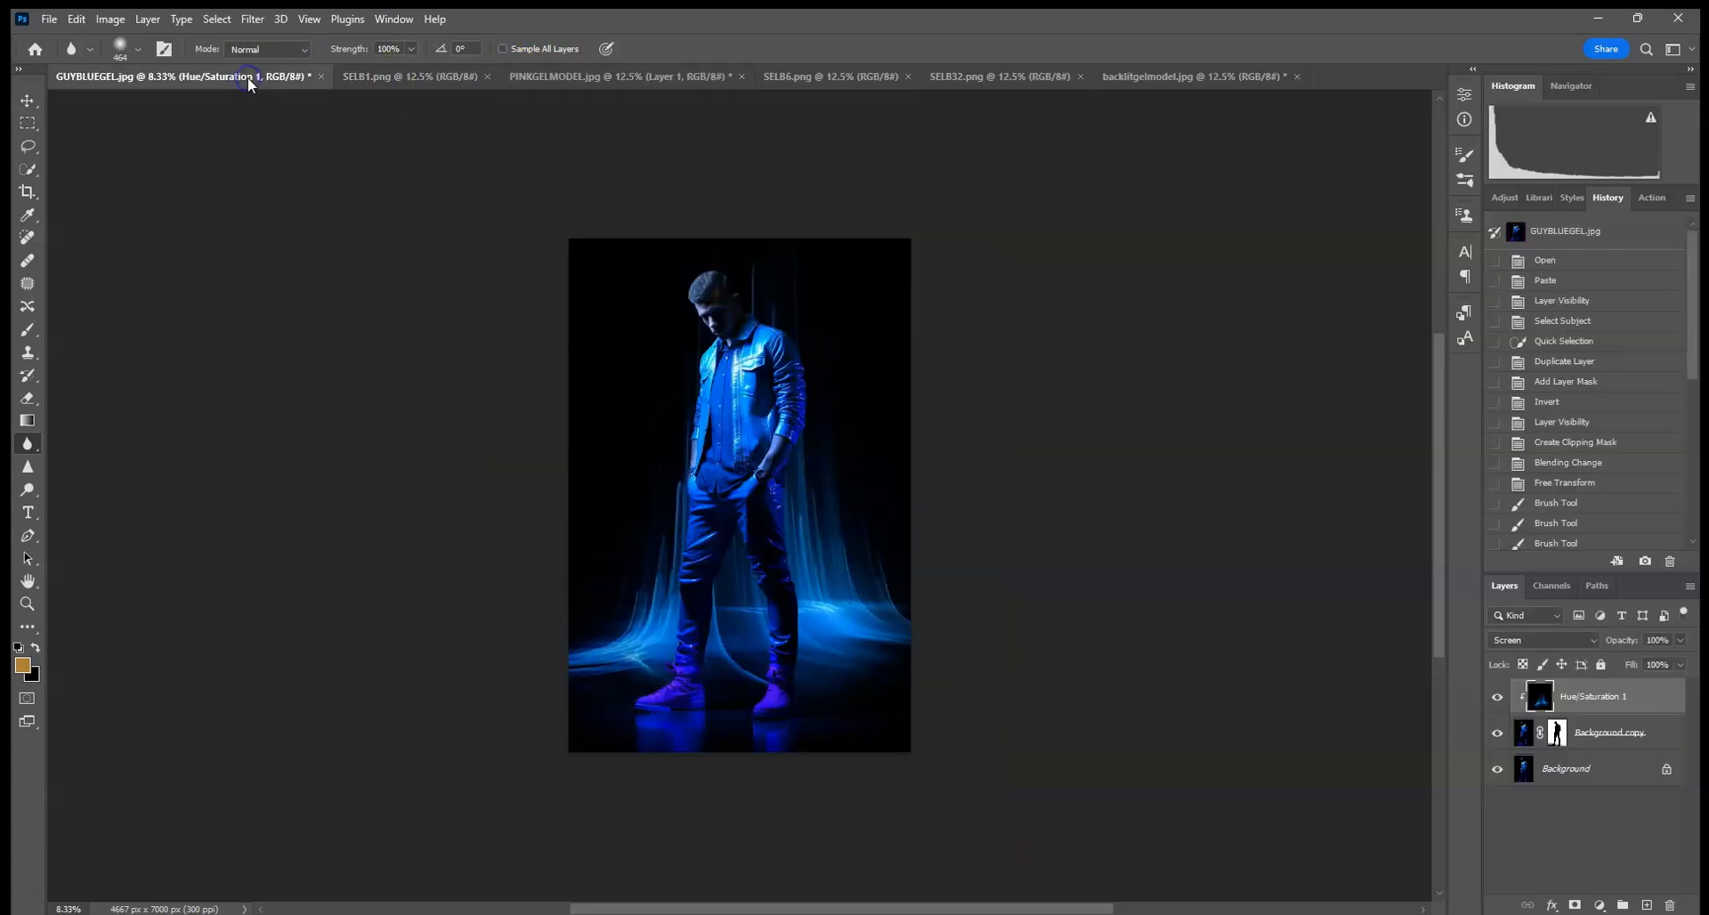